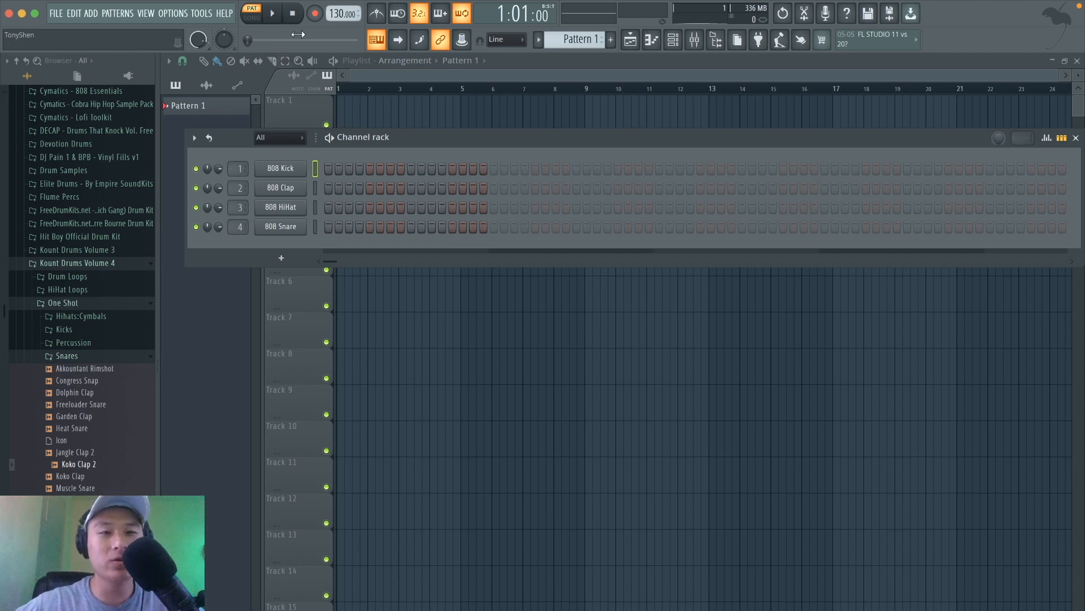
Step: Set the project tempo to 150 BPM, switch on the metronome and listen to it briefly
{"action": "left_click_drag", "start_coordinate": [342, 14], "coordinate": [342, 5]}
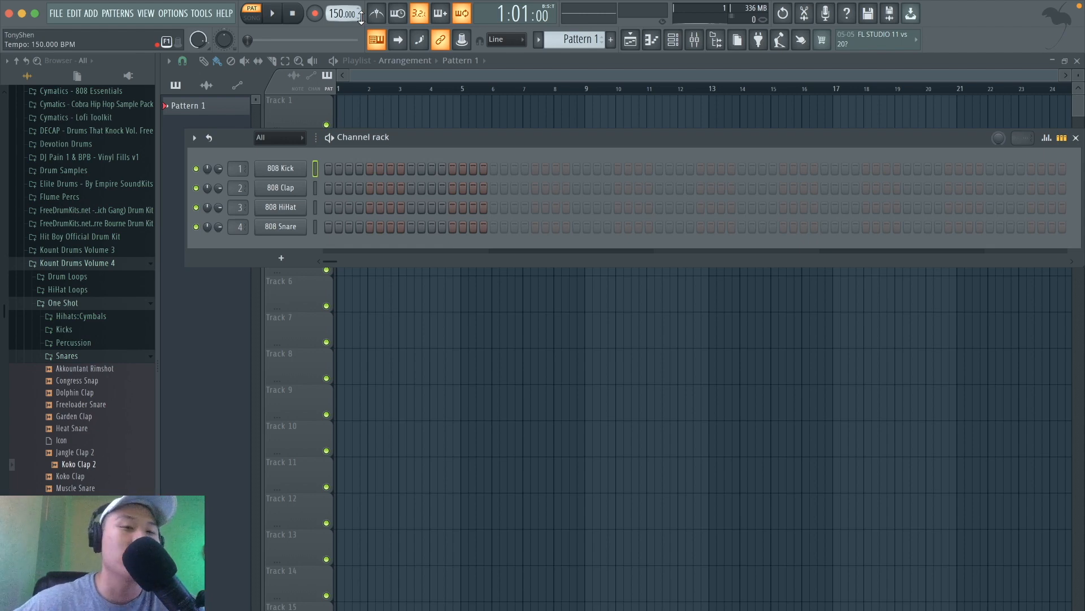
{"action": "left_click", "coordinate": [385, 16]}
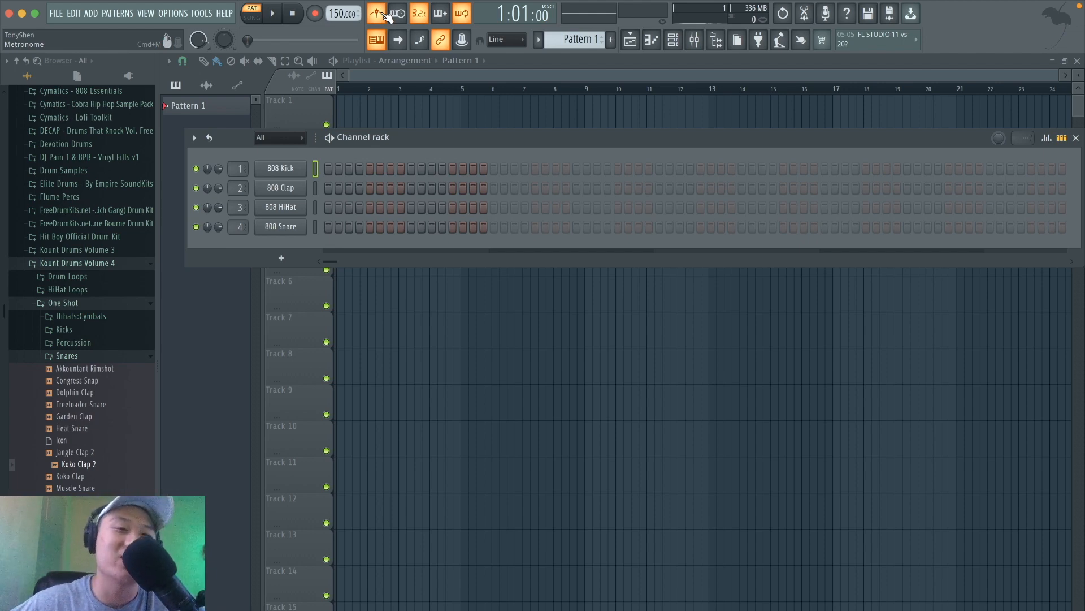
{"action": "key", "text": "space"}
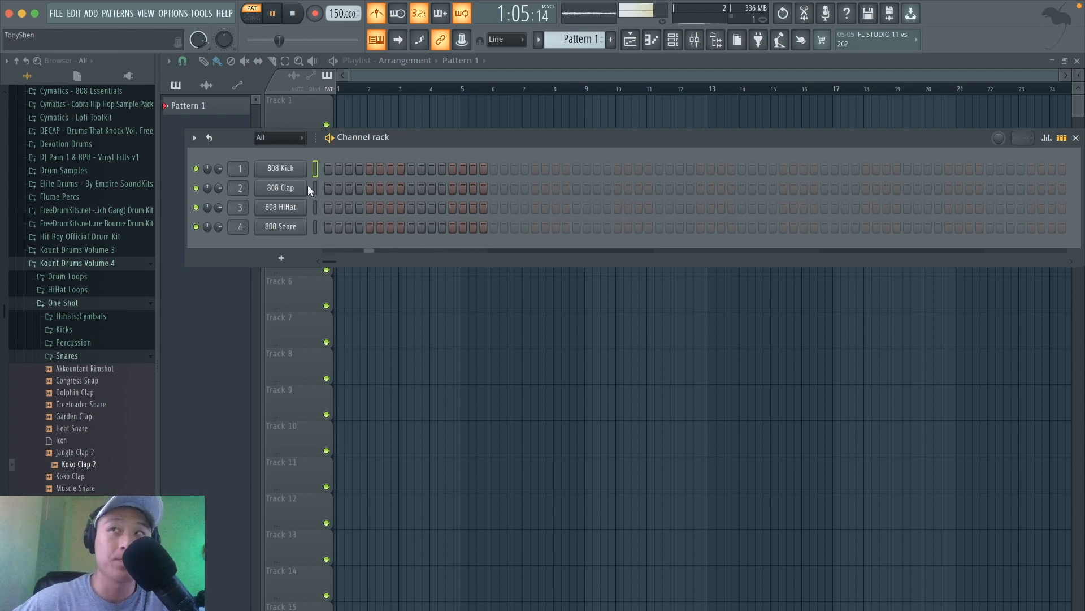
{"action": "key", "text": "space"}
Step: Insert a FLEX instrument as a new channel in the channel rack
{"action": "right_click", "coordinate": [308, 185]}
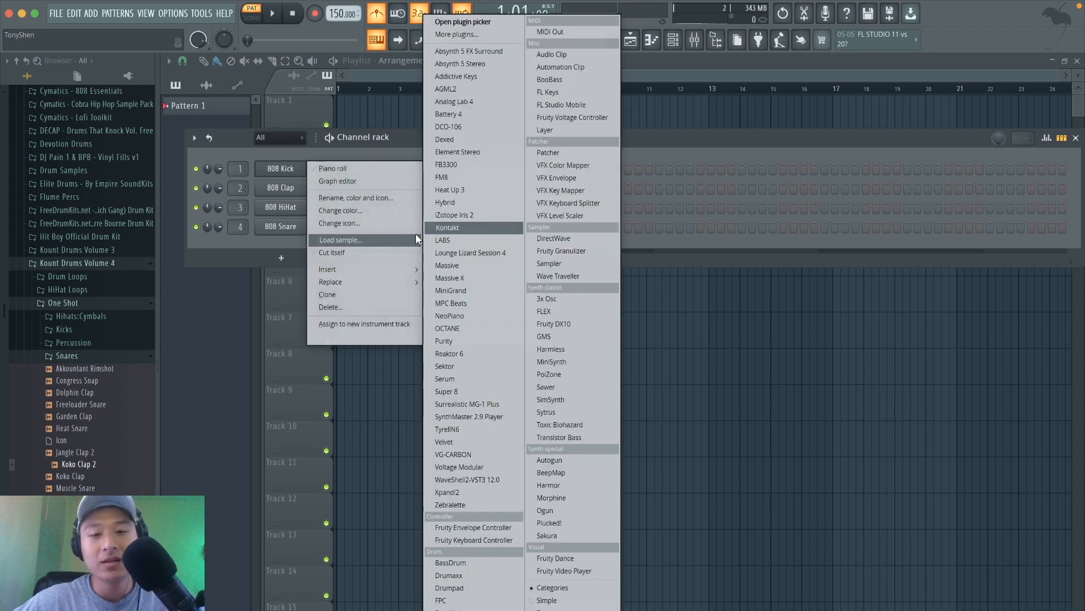
{"action": "mouse_move", "coordinate": [392, 272]}
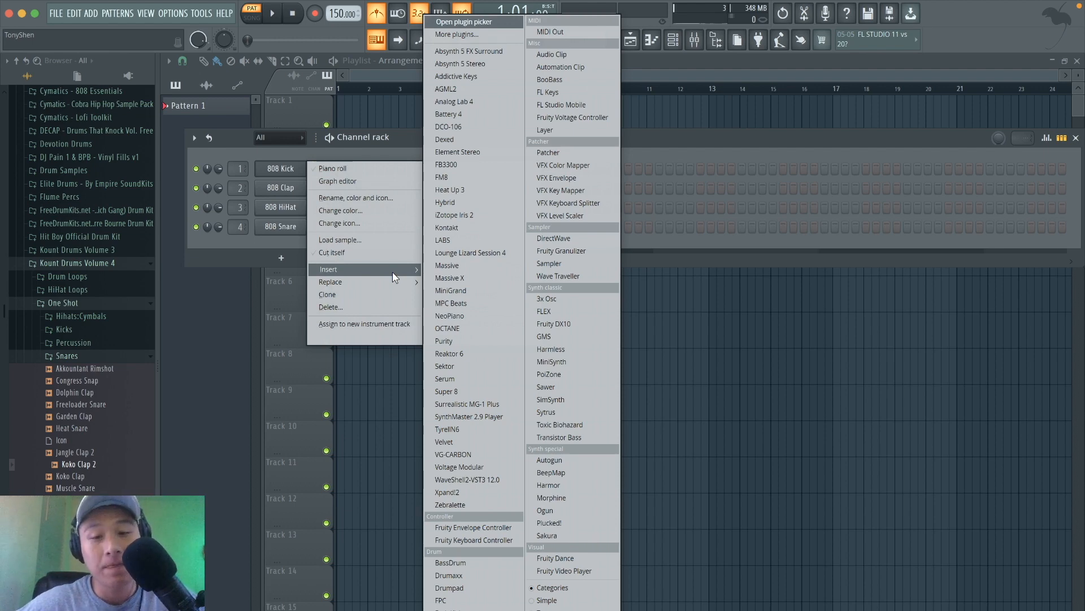
{"action": "left_click", "coordinate": [539, 311]}
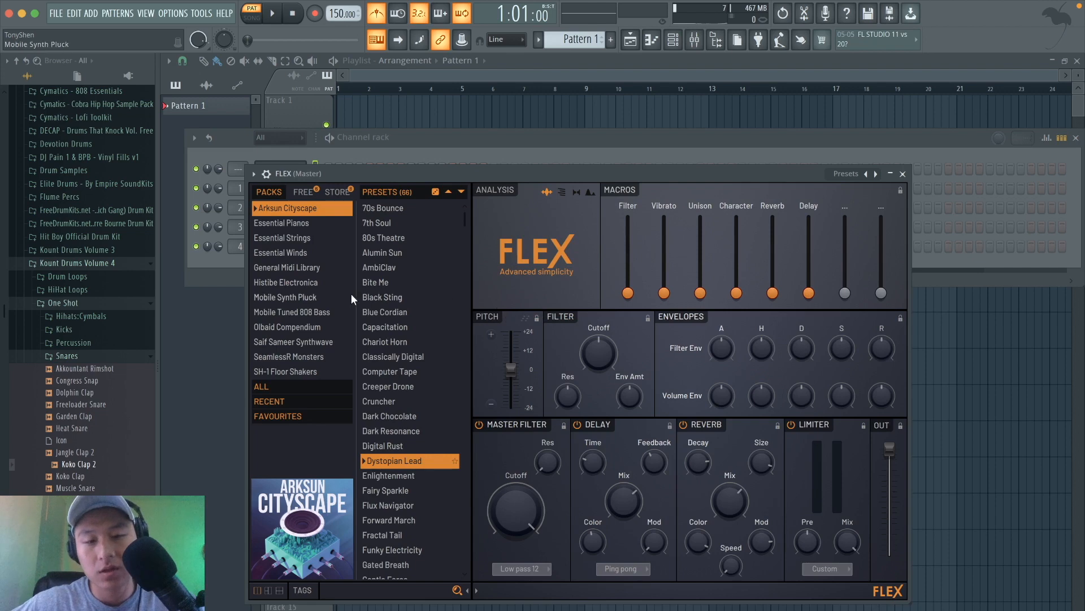
Step: Load the All Strings Slow preset from FLEX's Essential Strings pack and close the instrument window
{"action": "left_click", "coordinate": [288, 238]}
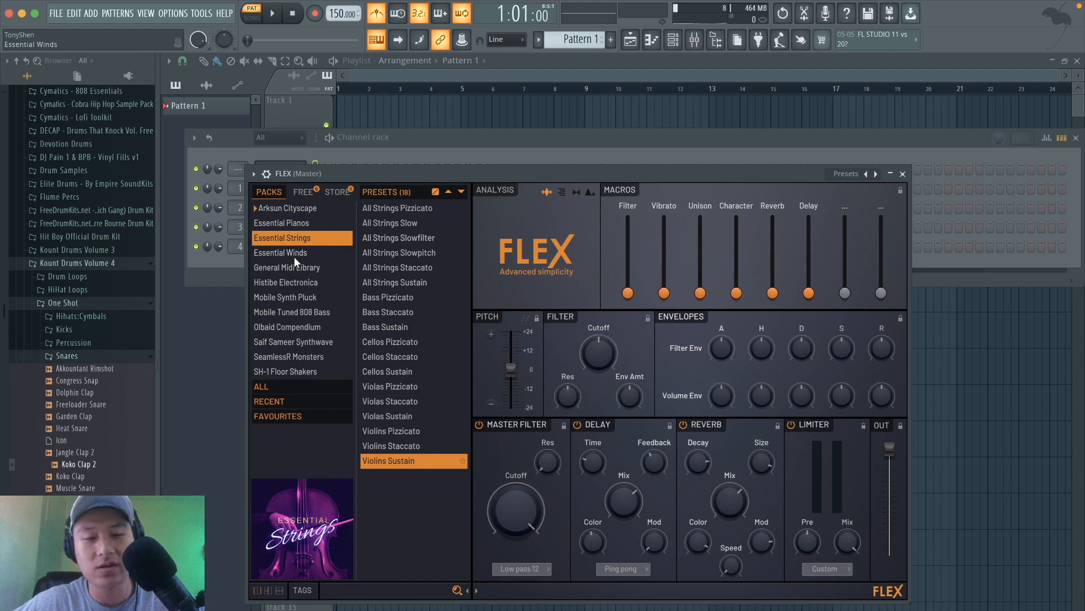
{"action": "left_click", "coordinate": [303, 192]}
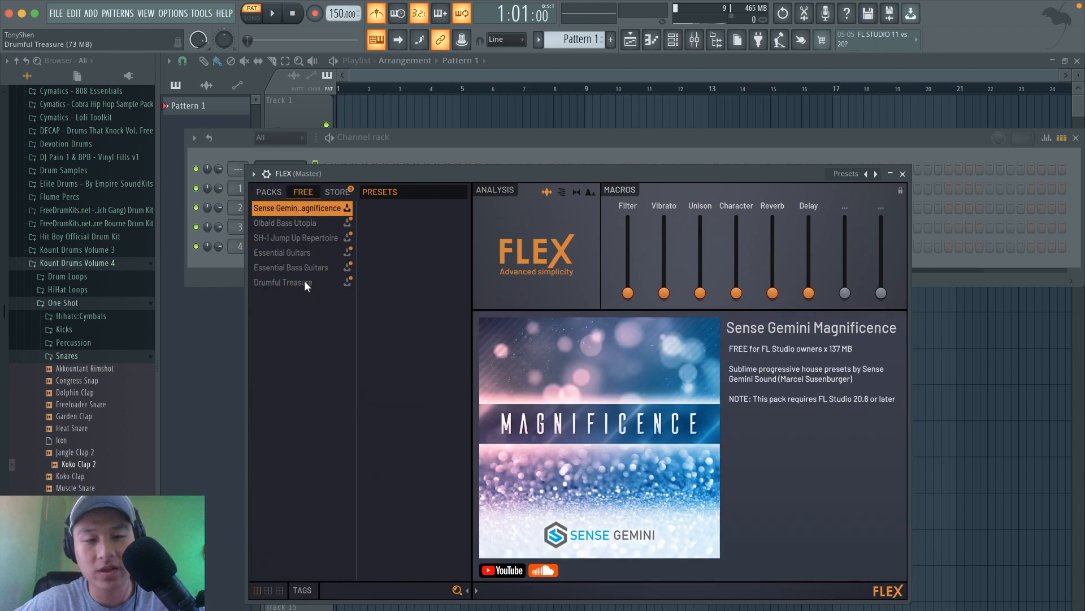
{"action": "left_click", "coordinate": [276, 193]}
{"action": "left_click", "coordinate": [286, 238]}
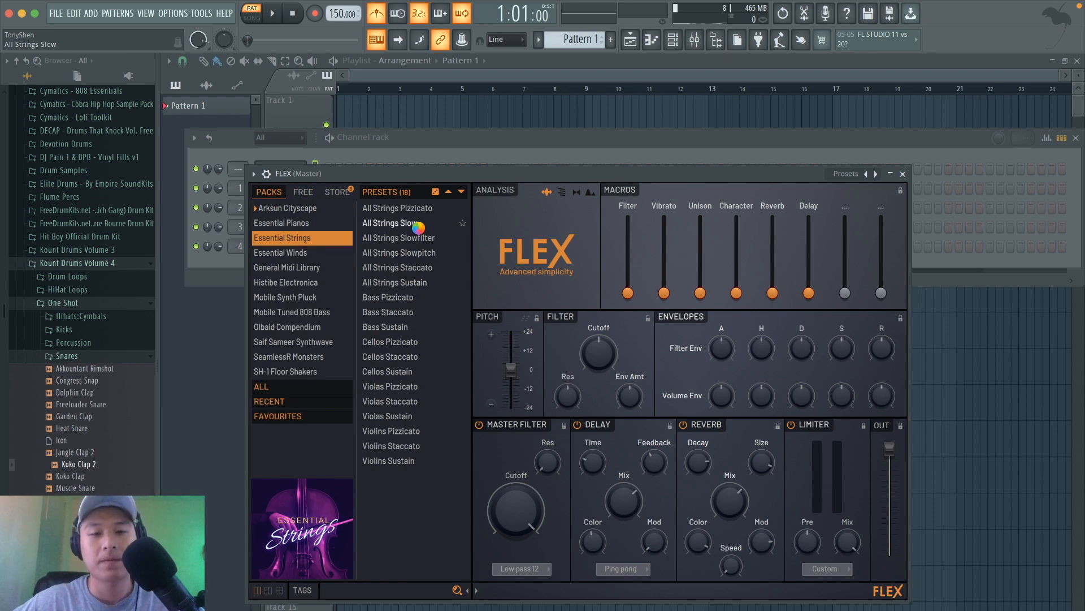
{"action": "left_click", "coordinate": [903, 174]}
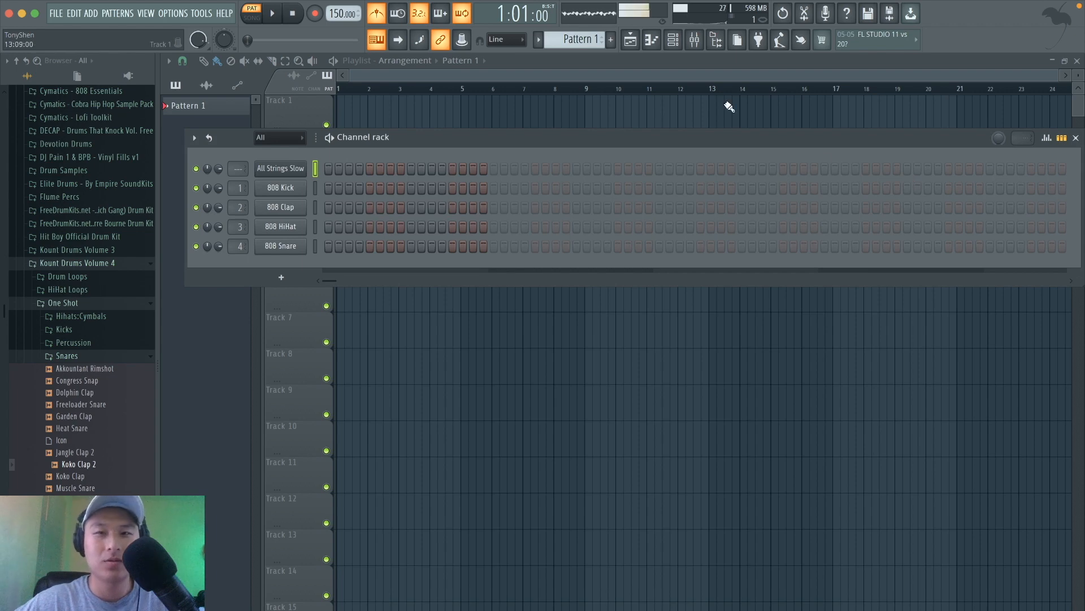
Step: Place a half-bar D4 note at bar 1 in the strings channel's piano roll and play it back
{"action": "left_click", "coordinate": [674, 40]}
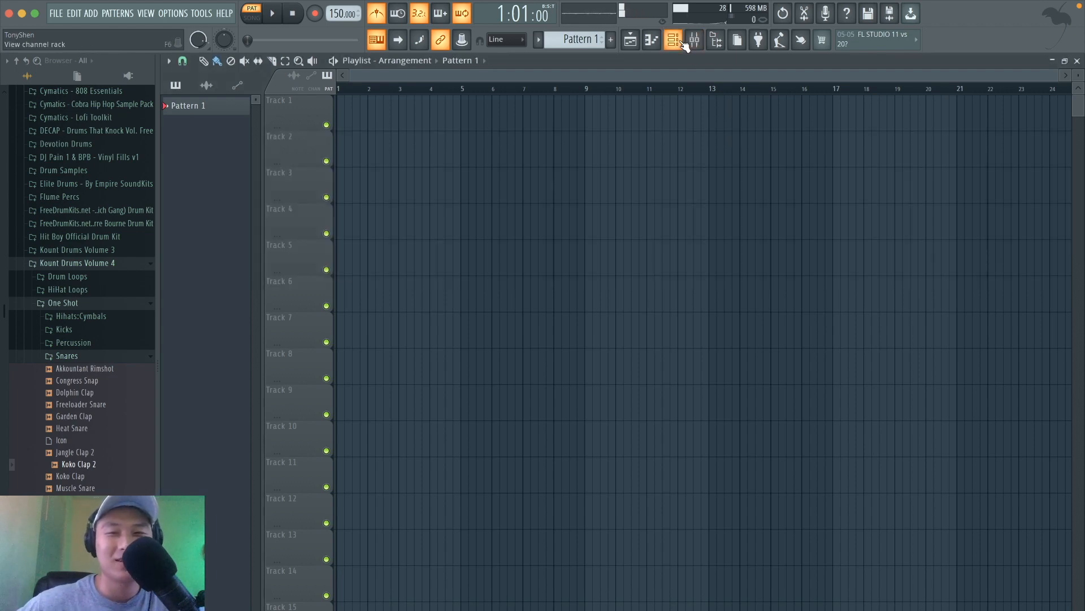
{"action": "left_click", "coordinate": [640, 41]}
{"action": "left_click", "coordinate": [650, 40]}
{"action": "left_click", "coordinate": [211, 204]}
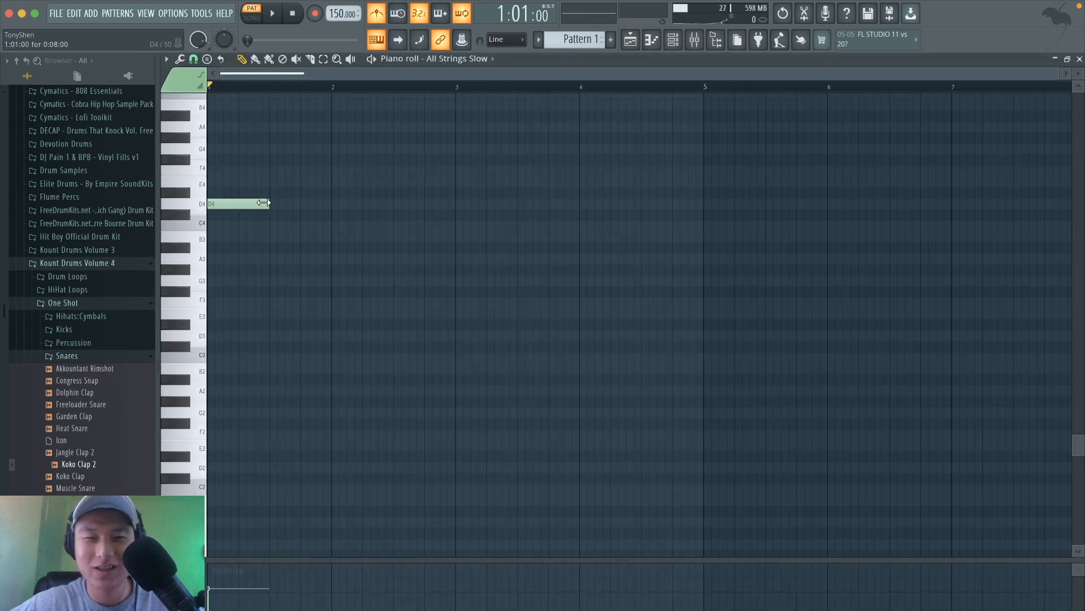
{"action": "key", "text": "space"}
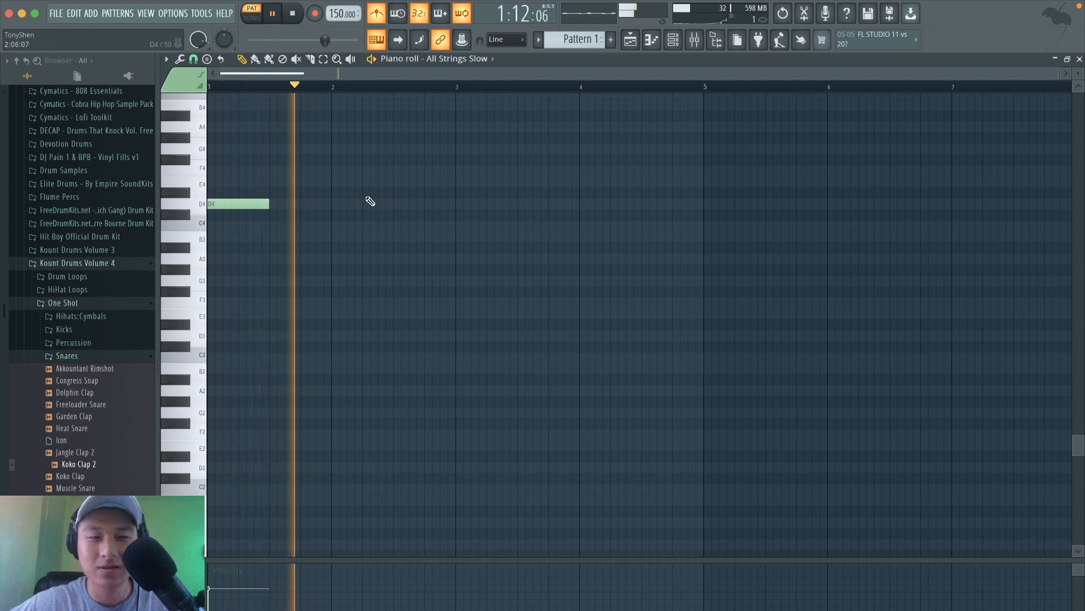
{"action": "key", "text": "space"}
Step: Add half-bar notes E4 at bar 2, F4 at bar 3 and E4 at bar 4 while listening to the pattern
{"action": "left_click", "coordinate": [332, 182]}
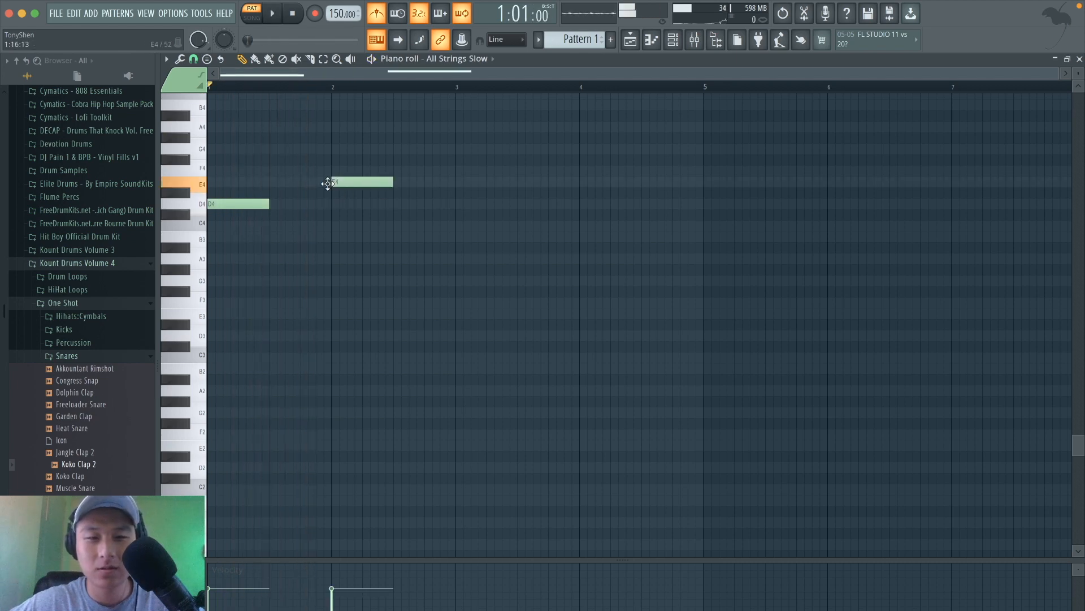
{"action": "key", "text": "space"}
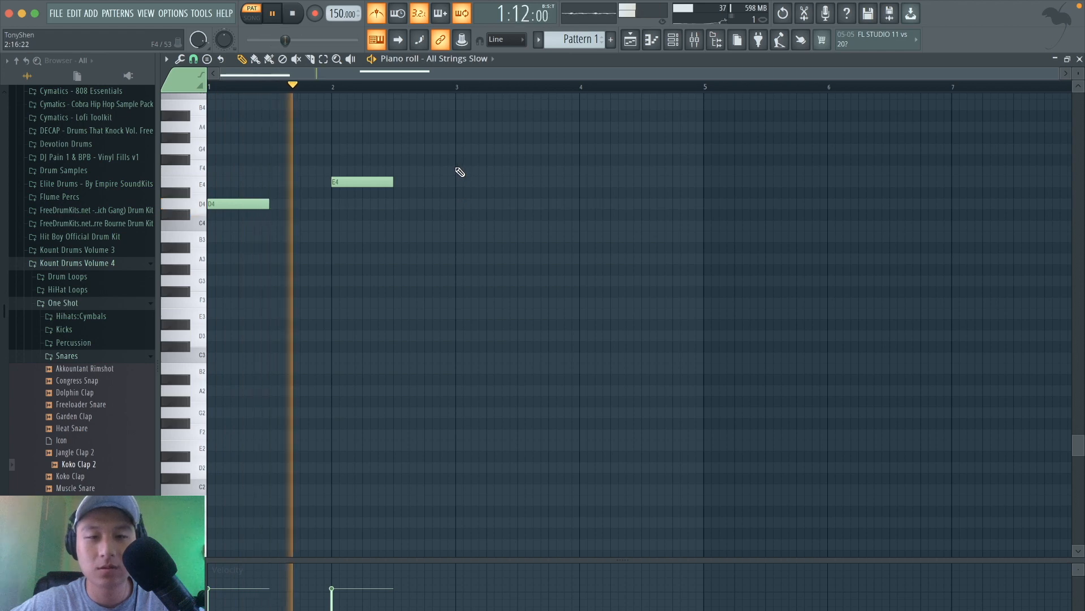
{"action": "left_click", "coordinate": [456, 170]}
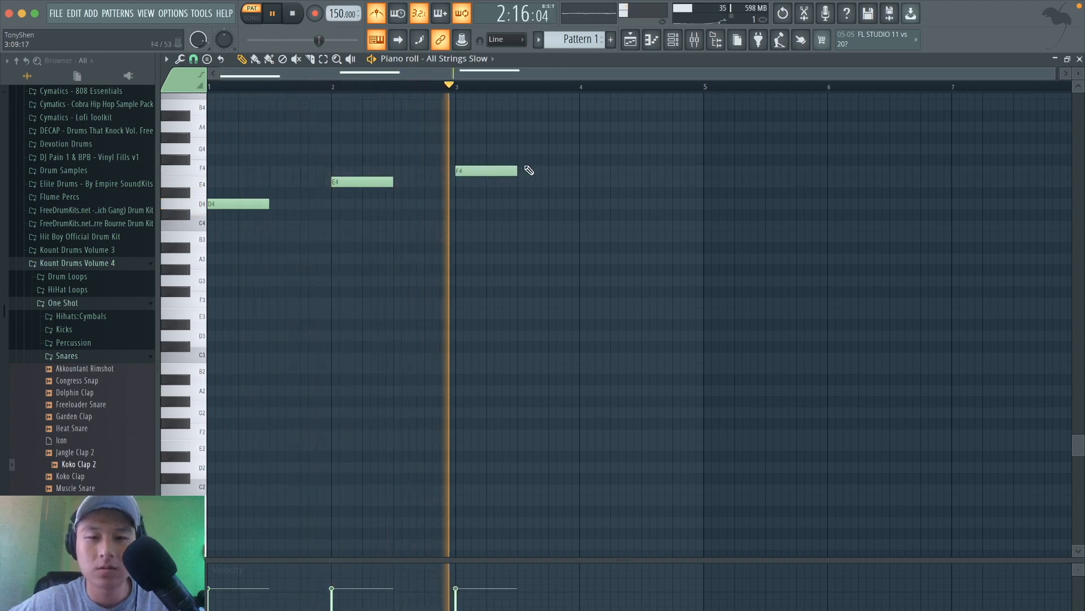
{"action": "left_click", "coordinate": [583, 181]}
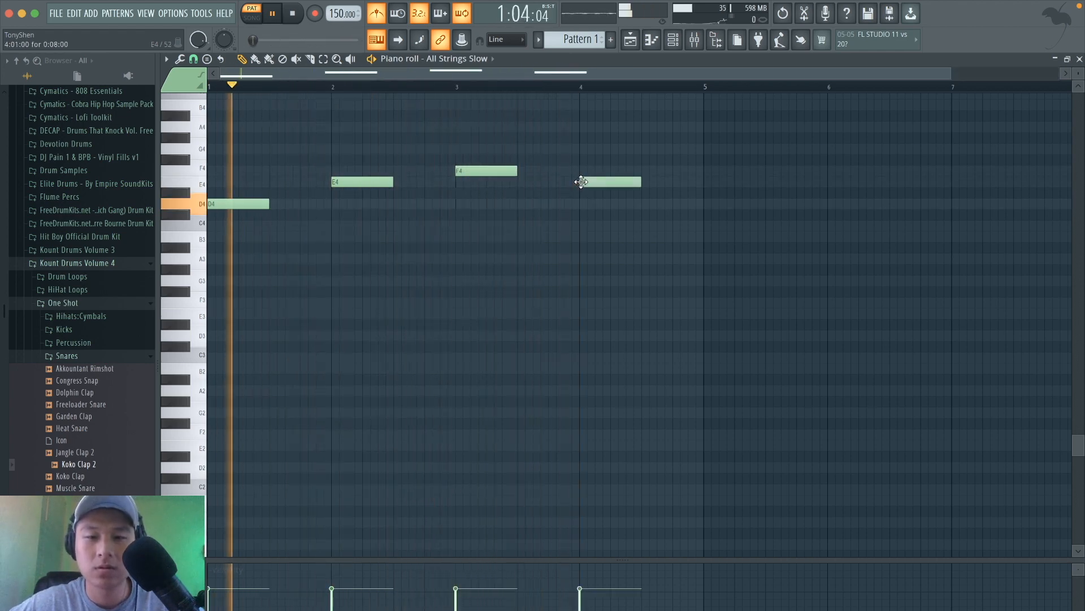
Step: Duplicate the four-bar melody so it repeats from bar 5, and deselect the copied notes
{"action": "left_click_drag", "start_coordinate": [597, 212], "coordinate": [207, 97]}
{"action": "key", "text": "ctrl+b"}
{"action": "left_click_drag", "start_coordinate": [684, 238], "coordinate": [727, 239]}
{"action": "key", "text": "space"}
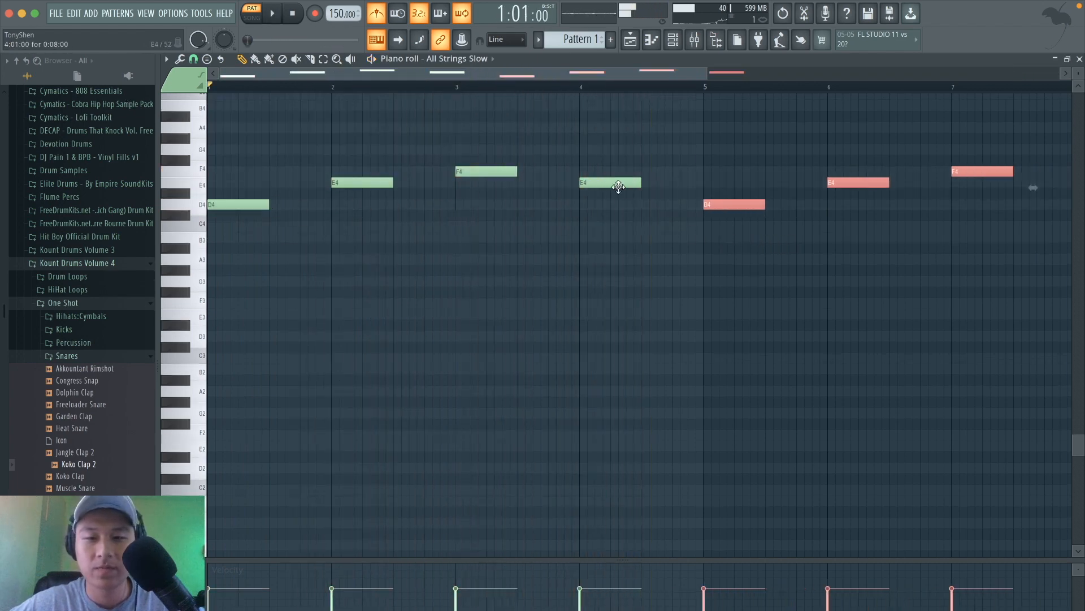
{"action": "scroll", "coordinate": [618, 184], "scroll_direction": "up", "scroll_amount": 2}
{"action": "left_click", "coordinate": [619, 185]}
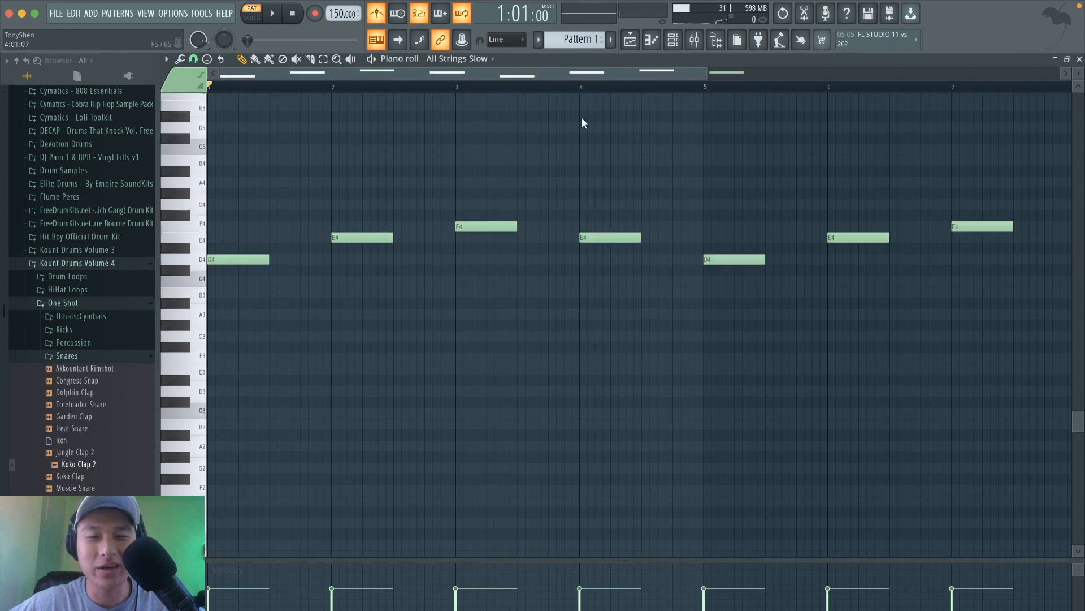
Step: Add a half-bar F#4 note above the E4 at bar 4, removing any stray extra note
{"action": "left_click_drag", "start_coordinate": [582, 194], "coordinate": [583, 217]}
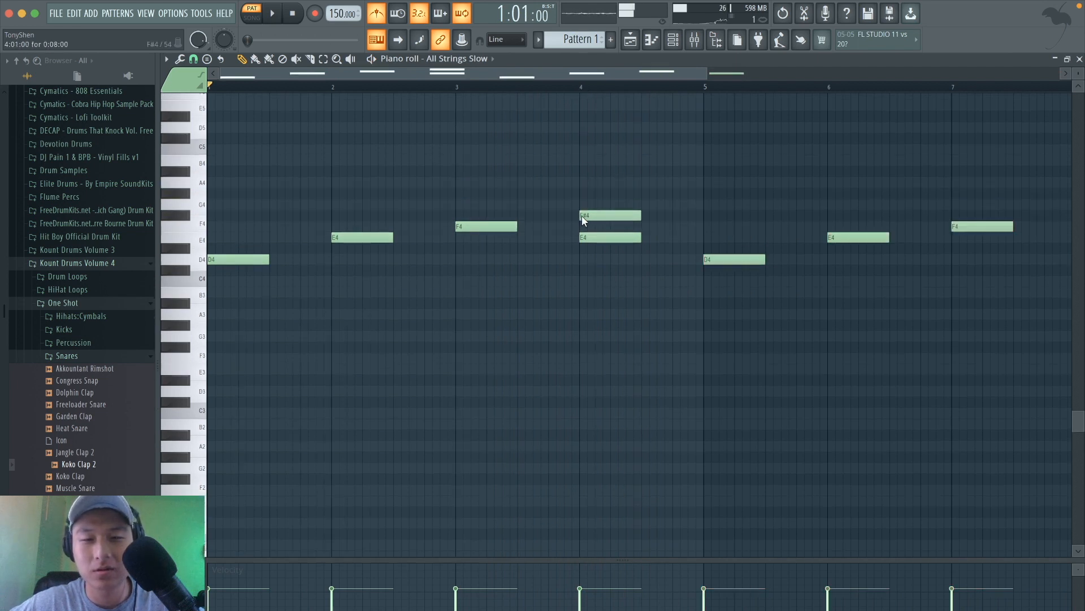
{"action": "left_click", "coordinate": [589, 229]}
{"action": "right_click", "coordinate": [601, 229]}
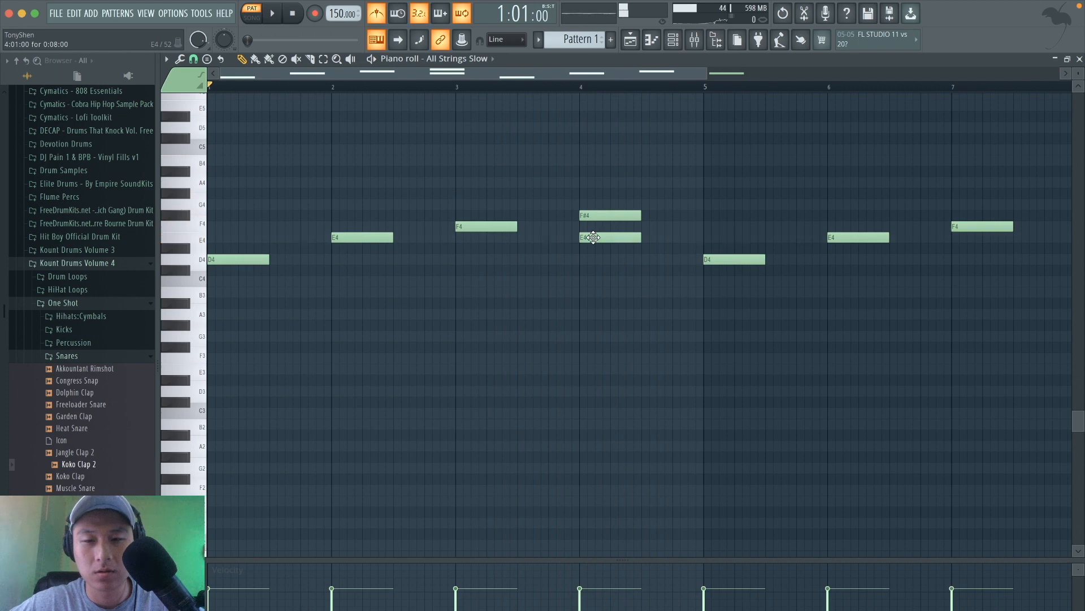
{"action": "left_click", "coordinate": [526, 226]}
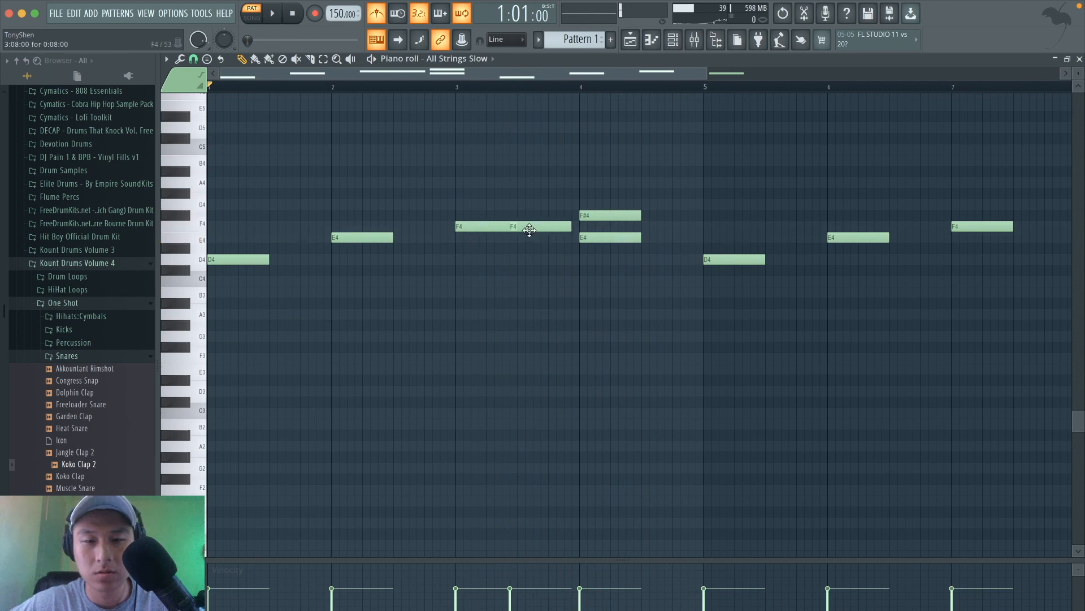
{"action": "right_click", "coordinate": [532, 229]}
Step: Audition the first three notes, raise the F#4 at bar 4 to G4 and play the pattern
{"action": "left_click", "coordinate": [247, 260]}
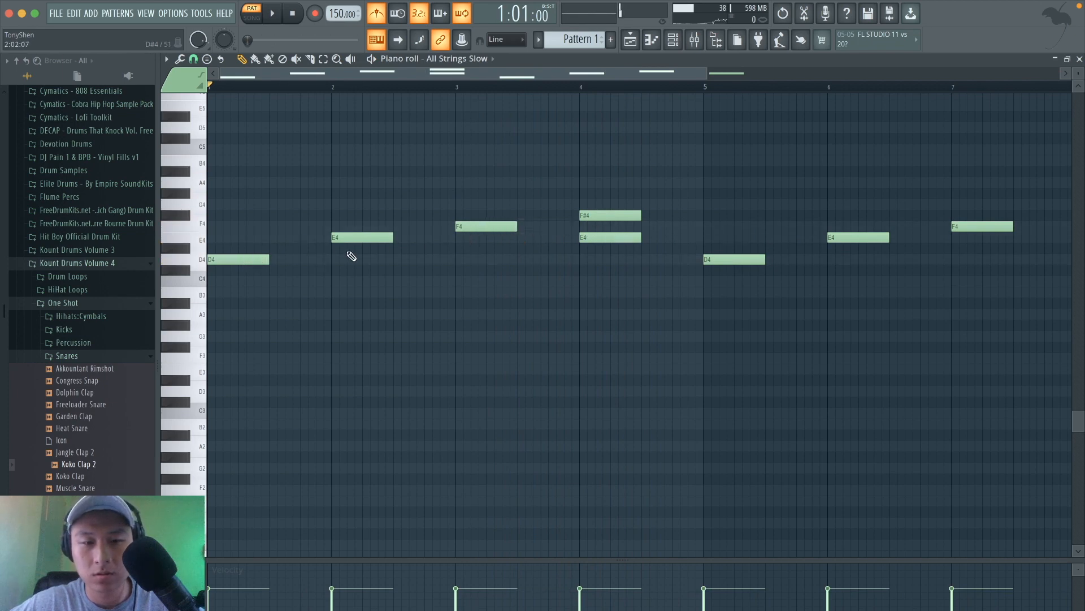
{"action": "left_click", "coordinate": [352, 238]}
{"action": "left_click", "coordinate": [464, 224]}
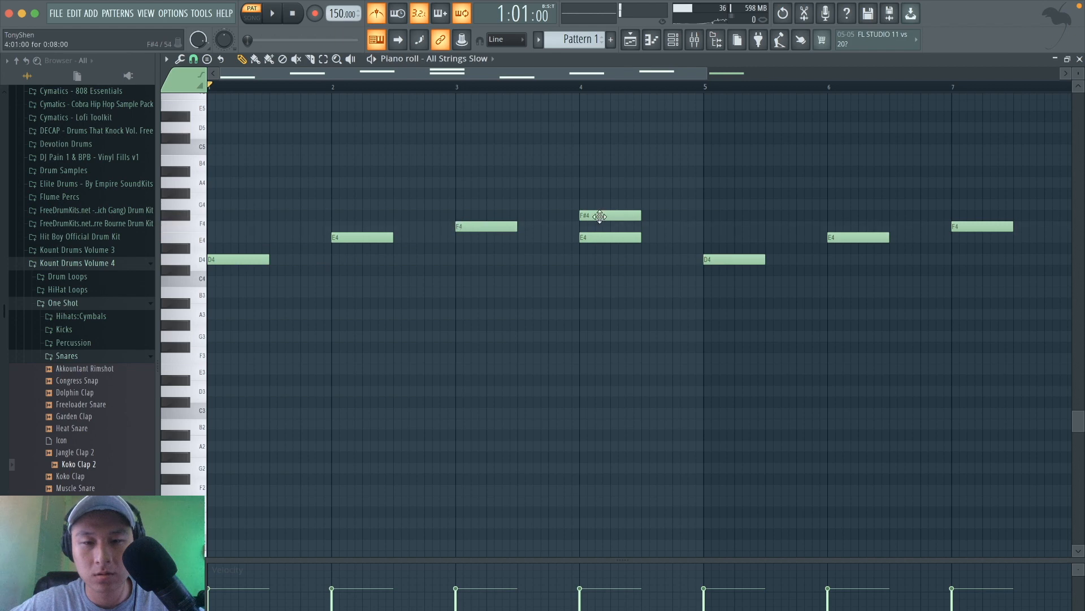
{"action": "left_click_drag", "start_coordinate": [598, 215], "coordinate": [600, 201]}
{"action": "key", "text": "space"}
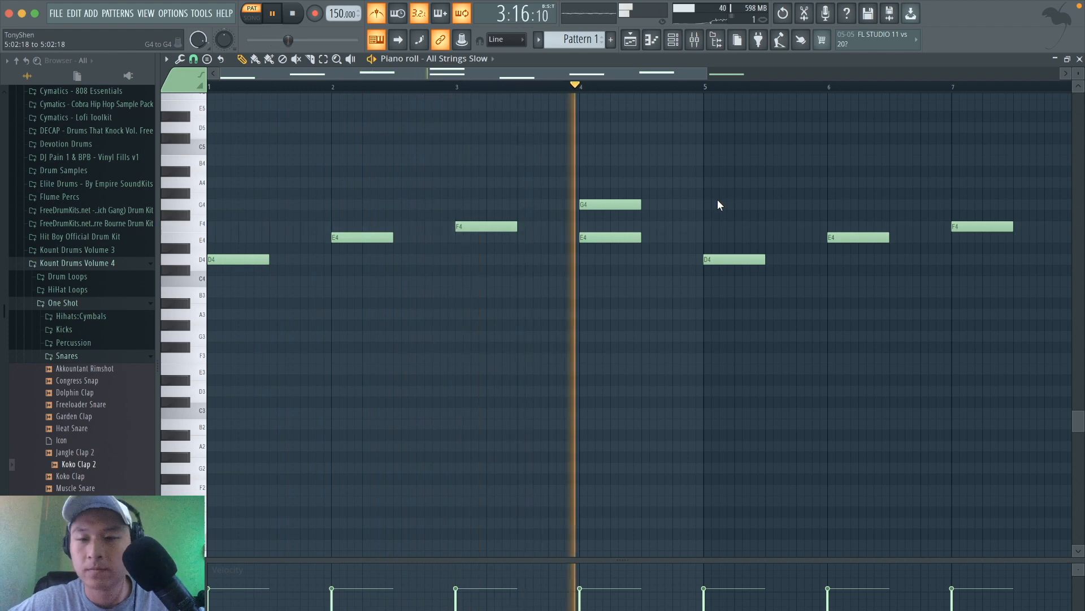
Step: Add a G4 note above the E4 at bar 8, switch off the metronome and stop playback
{"action": "left_click", "coordinate": [979, 205]}
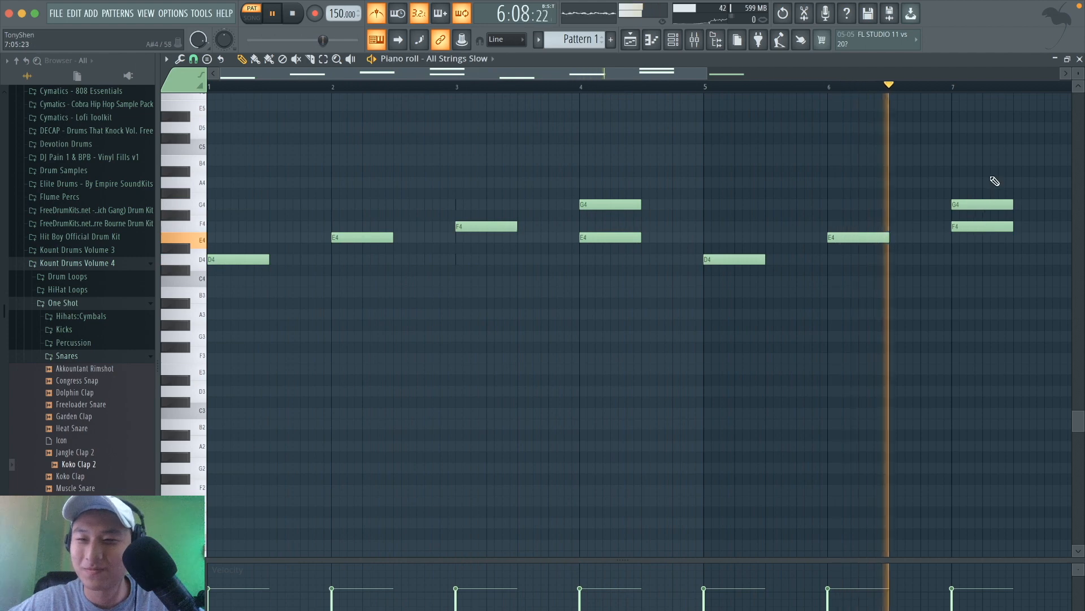
{"action": "right_click", "coordinate": [980, 206]}
{"action": "scroll", "coordinate": [982, 208], "scroll_direction": "up", "scroll_amount": 2}
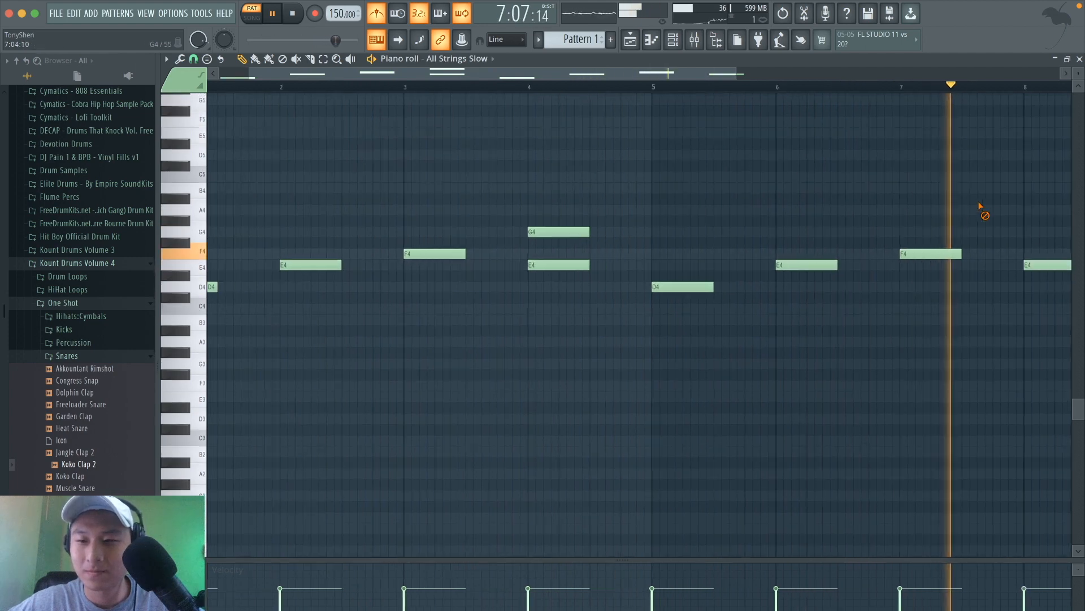
{"action": "left_click", "coordinate": [1038, 233]}
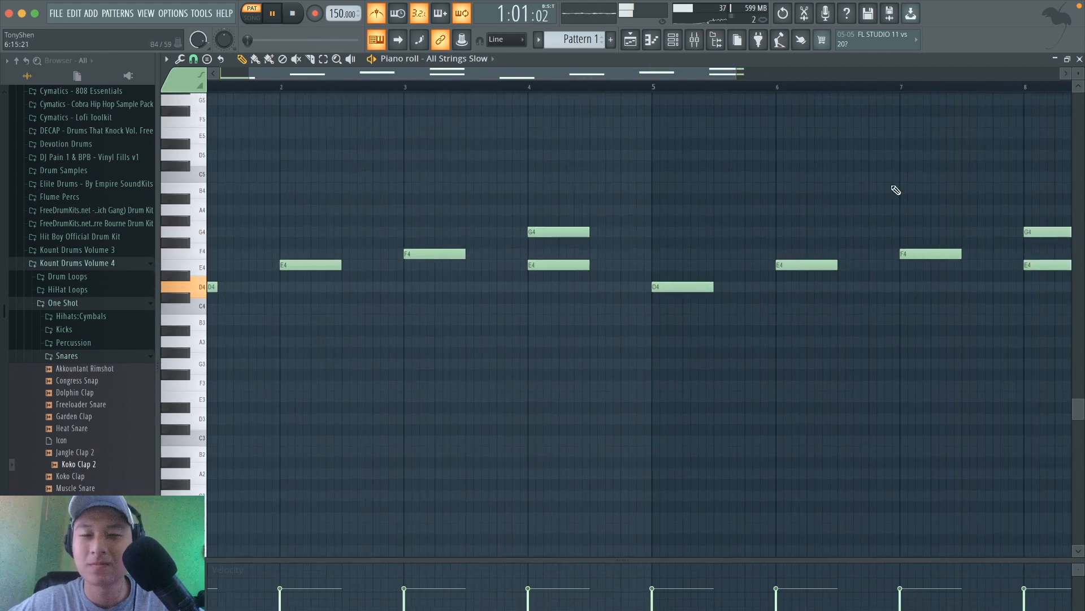
{"action": "scroll", "coordinate": [891, 184], "scroll_direction": "down", "scroll_amount": 1}
{"action": "scroll", "coordinate": [891, 184], "scroll_direction": "down", "scroll_amount": 1}
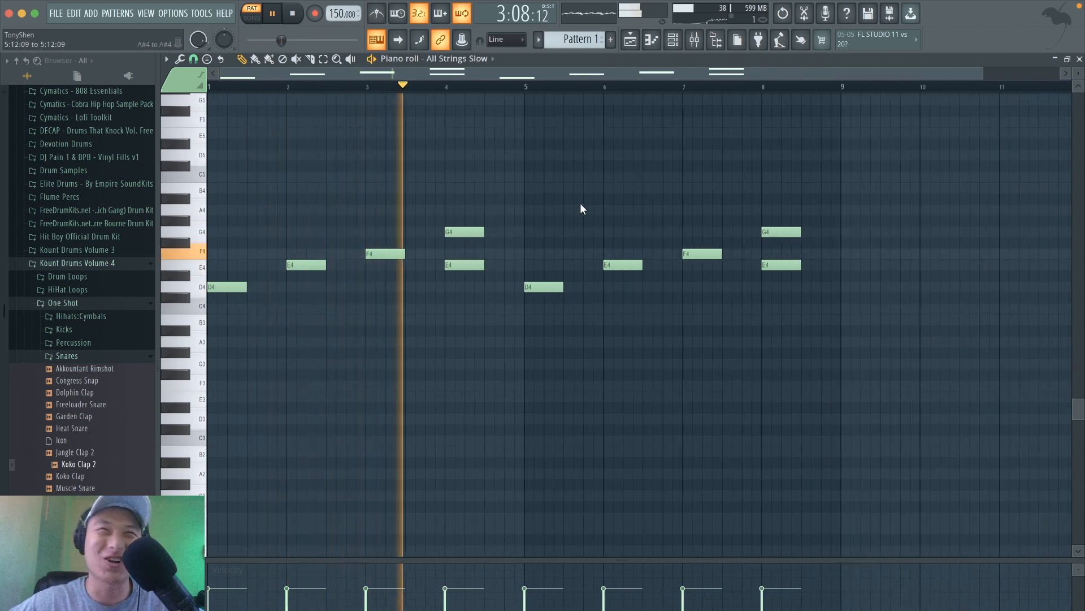
{"action": "key", "text": "space"}
Step: Replace the 808 Kick channel in the channel rack with a FLEX instrument
{"action": "left_click", "coordinate": [673, 40]}
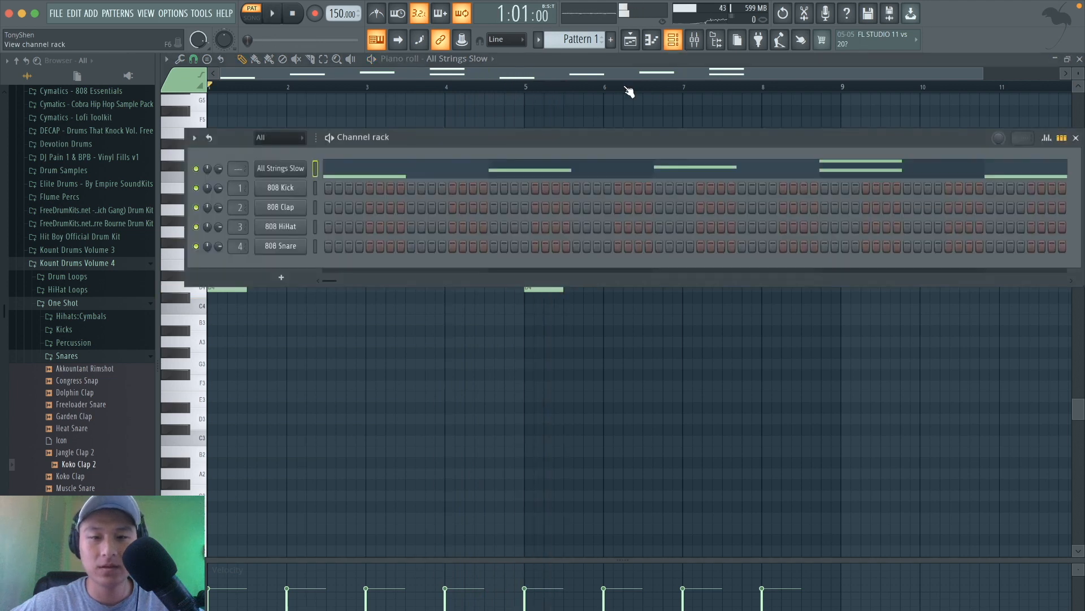
{"action": "left_click", "coordinate": [279, 189]}
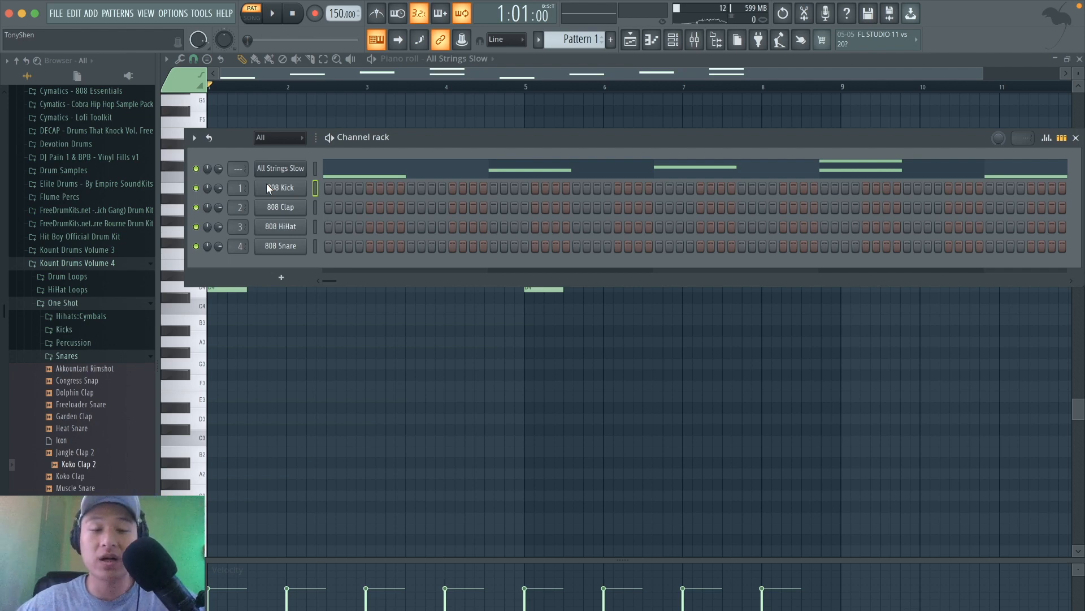
{"action": "right_click", "coordinate": [266, 183]}
{"action": "mouse_move", "coordinate": [388, 301]}
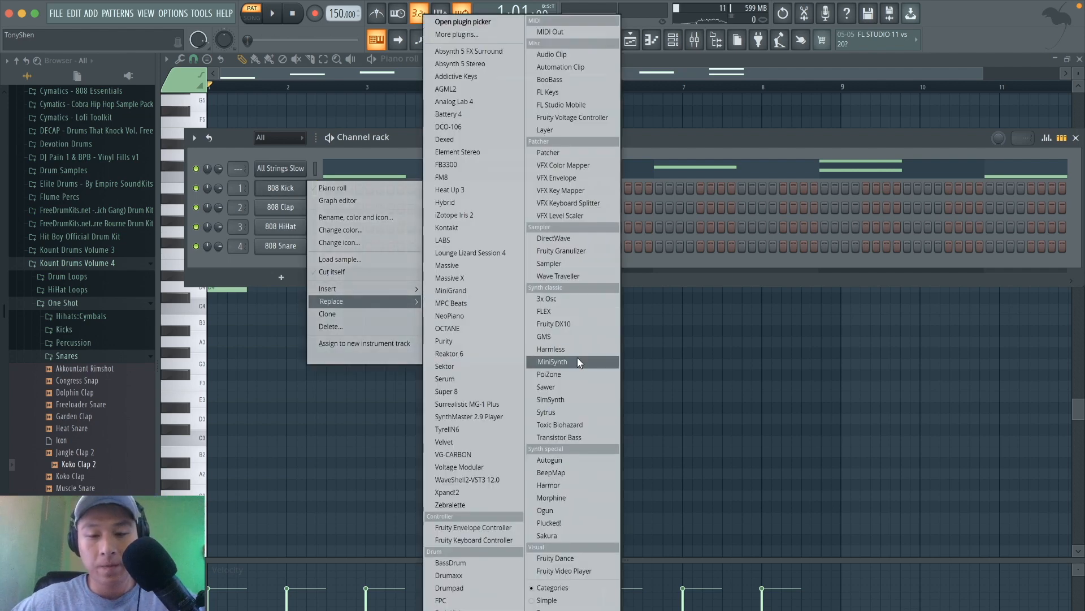
{"action": "left_click", "coordinate": [579, 316]}
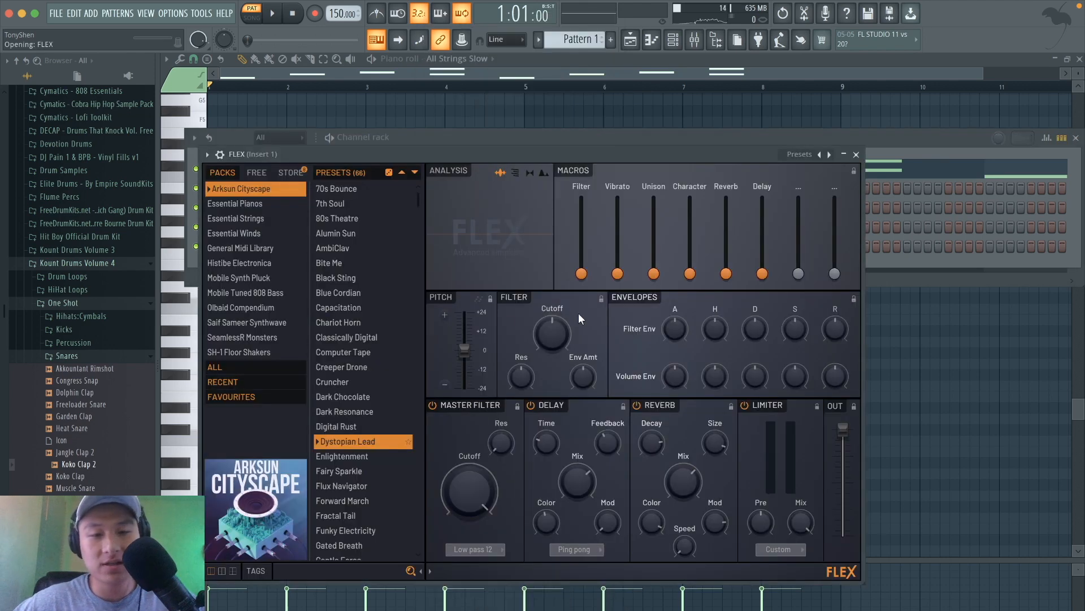
Step: Audition Violas Staccato from the Essential Strings pack in FLEX, load Violas Sustain instead and close the instrument
{"action": "left_click", "coordinate": [257, 219]}
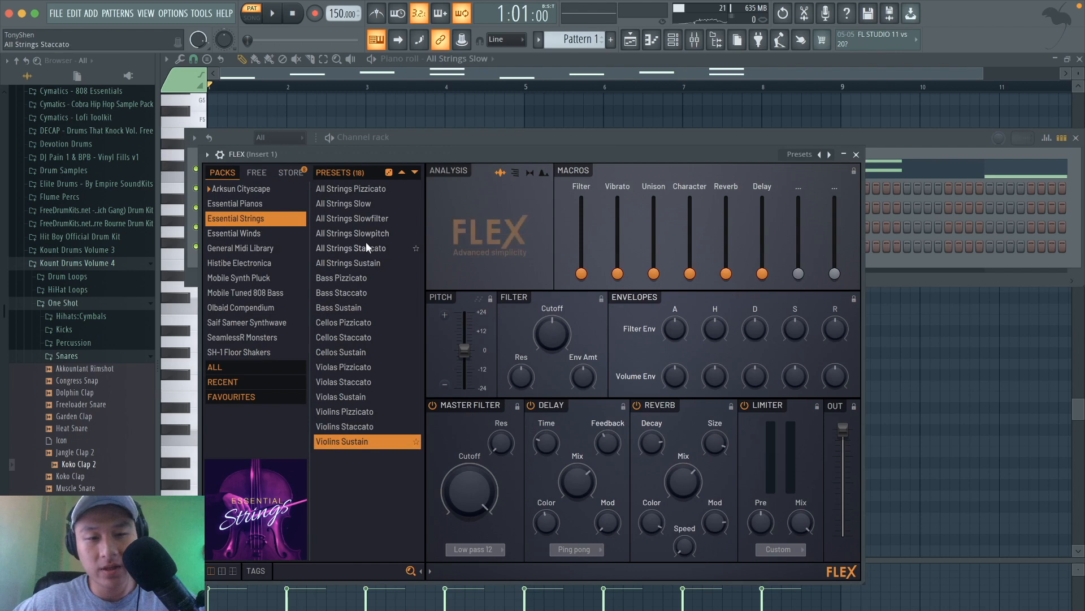
{"action": "left_click", "coordinate": [376, 368]}
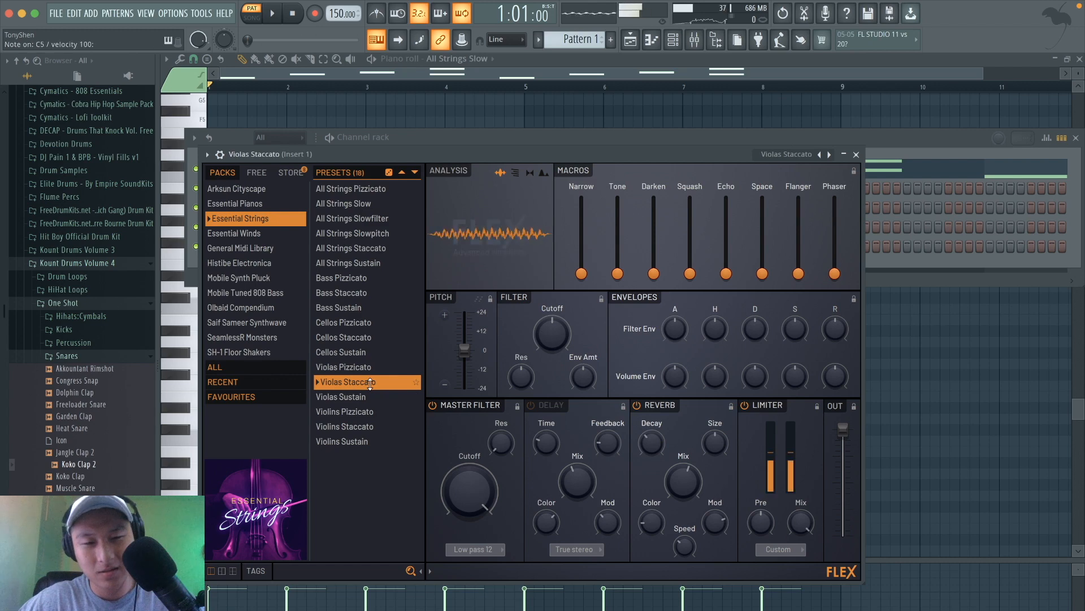
{"action": "left_click", "coordinate": [362, 396]}
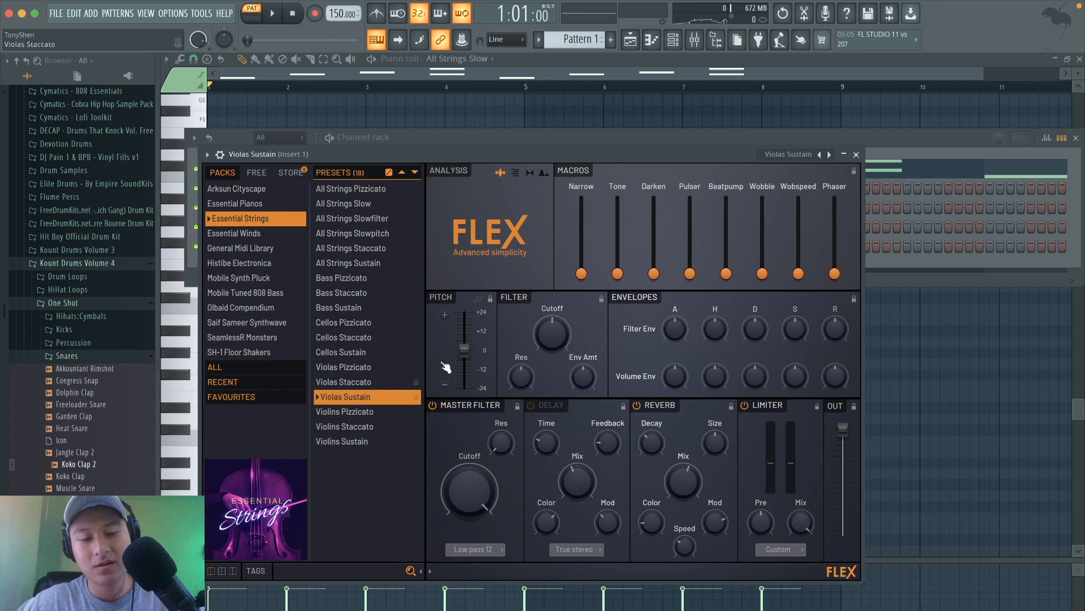
{"action": "left_click", "coordinate": [857, 155]}
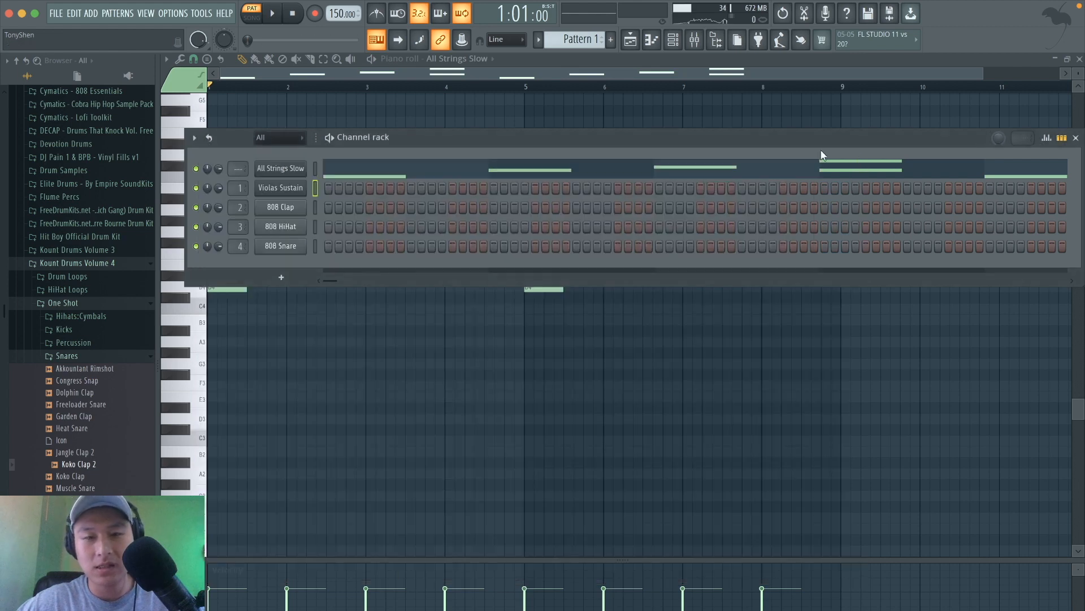
Step: Open the Violas Sustain piano roll and add a quarter-bar F4 followed by a half-bar E4 in bar 1
{"action": "left_click", "coordinate": [503, 123]}
{"action": "key", "text": "space"}
{"action": "key", "text": "space"}
{"action": "key", "text": "Down"}
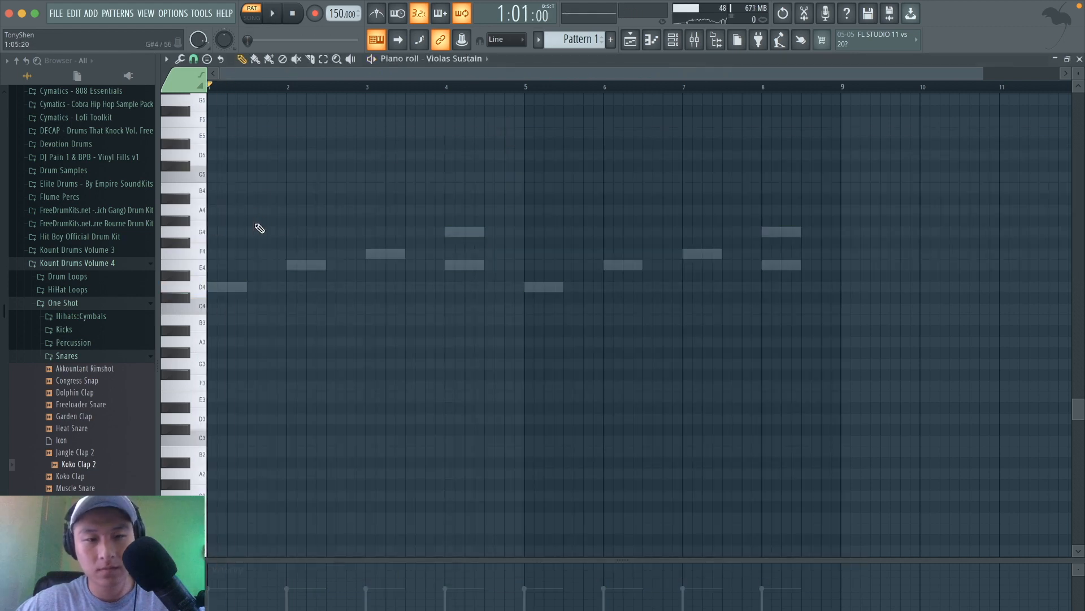
{"action": "key", "text": "space"}
{"action": "key", "text": "space"}
{"action": "left_click_drag", "start_coordinate": [252, 223], "coordinate": [341, 267]}
{"action": "key", "text": "space"}
{"action": "key", "text": "space"}
{"action": "left_click", "coordinate": [247, 265]}
Step: Add a quarter-bar G4 and a half-bar E4 in bar 2 of the viola part
{"action": "key", "text": "space"}
{"action": "key", "text": "space"}
{"action": "left_click", "coordinate": [331, 243]}
{"action": "key", "text": "space"}
{"action": "key", "text": "space"}
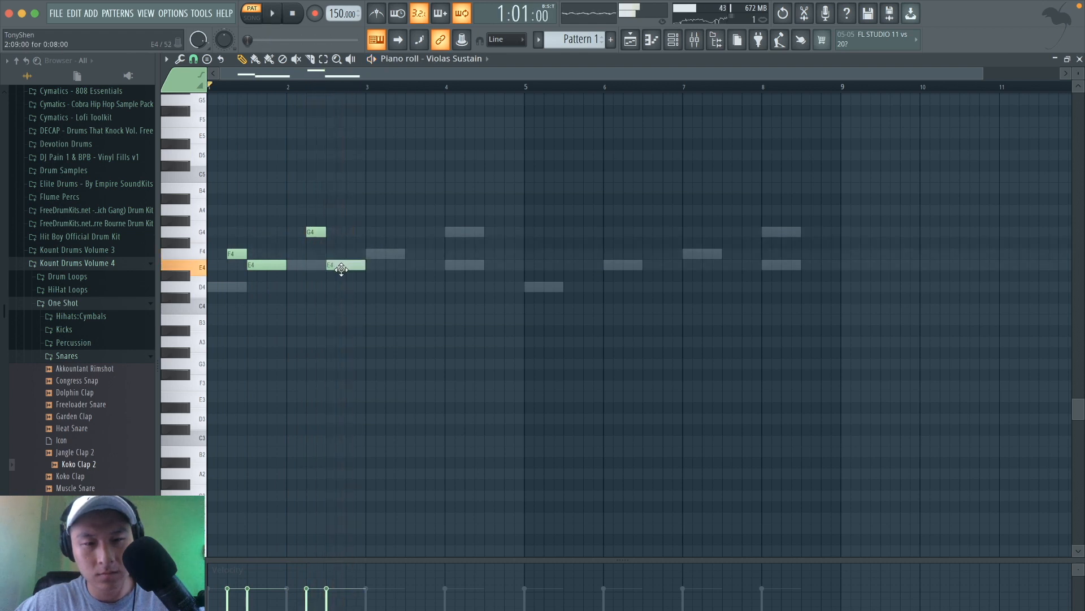
Step: Play the pattern and lower the G4 in bar 2 to F4, deleting the stray F4 beside it
{"action": "key", "text": "space"}
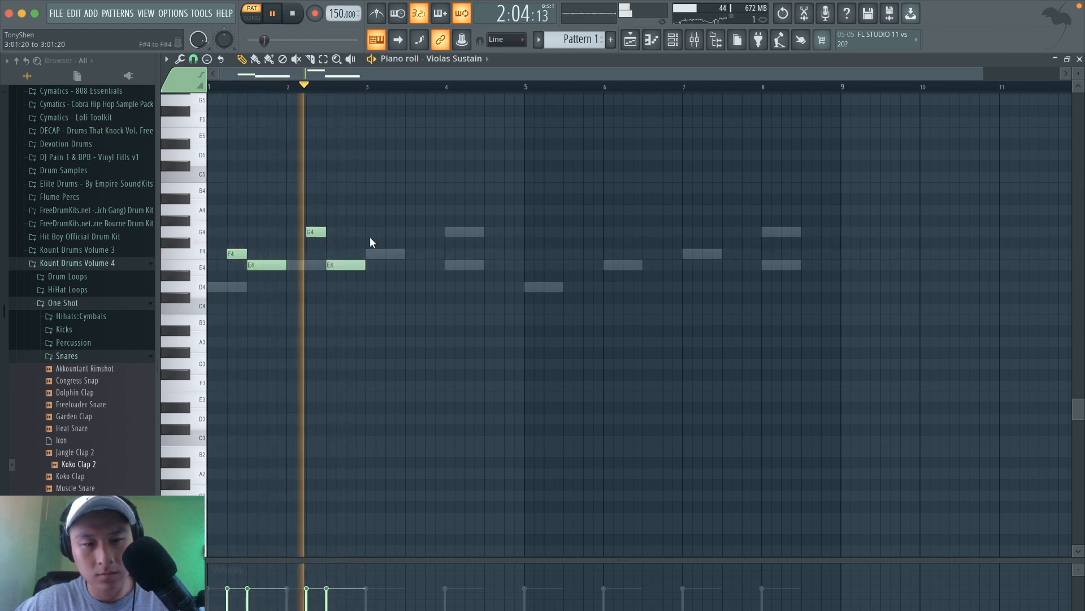
{"action": "key", "text": "space"}
{"action": "left_click", "coordinate": [315, 253]}
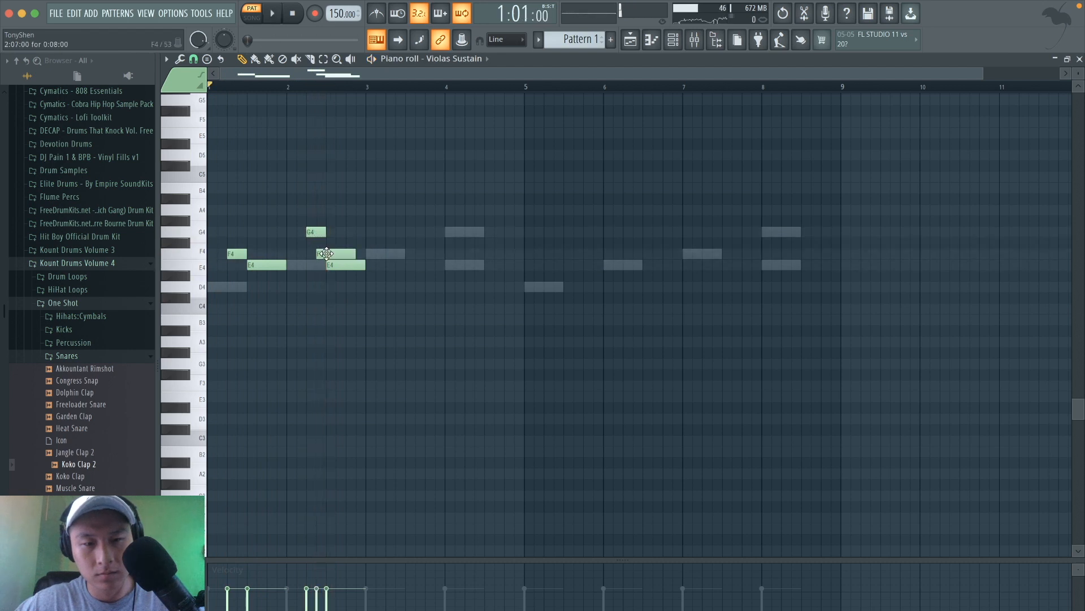
{"action": "right_click", "coordinate": [316, 253]}
{"action": "left_click_drag", "start_coordinate": [312, 232], "coordinate": [320, 254]}
{"action": "key", "text": "space"}
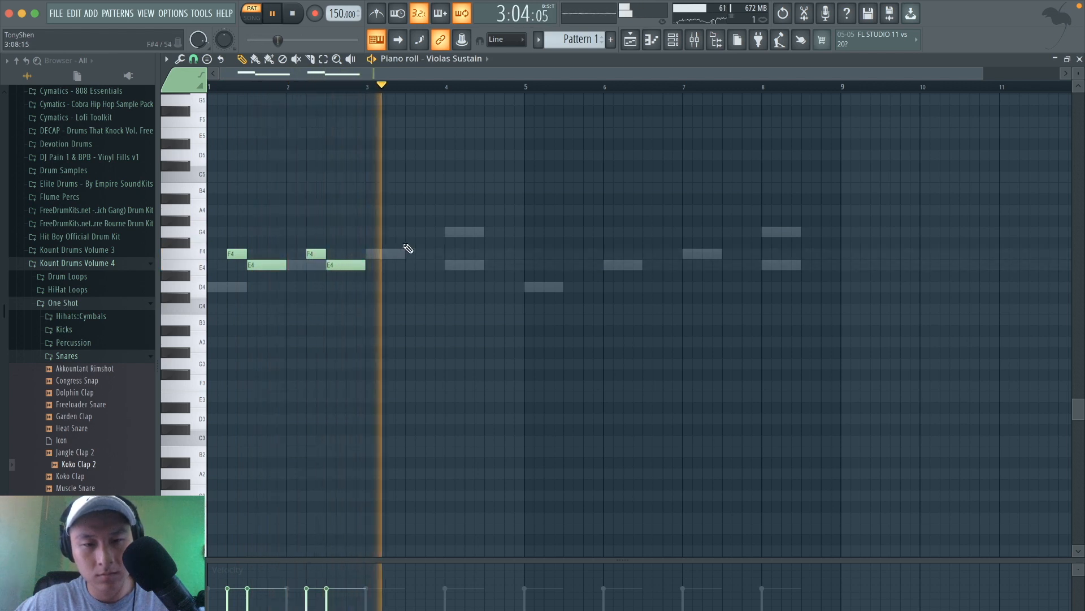
Step: Add a quarter-bar F4 and half-bar E4 in bar 3, plus descending quarter-bar G4, F4 and E4 notes in bar 4
{"action": "key", "text": "space"}
{"action": "left_click", "coordinate": [407, 254]}
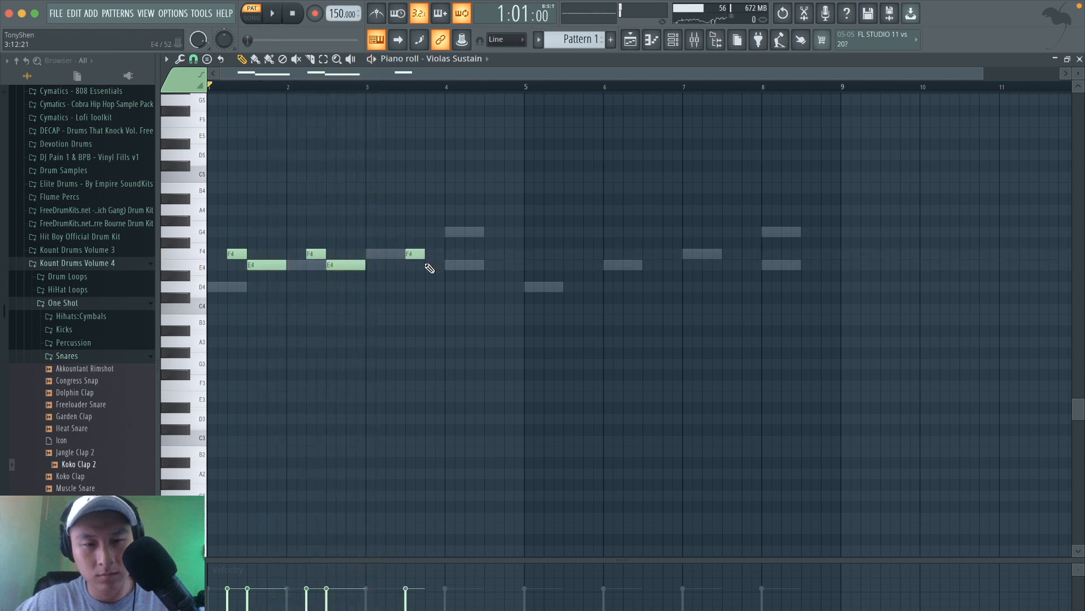
{"action": "left_click", "coordinate": [428, 265]}
{"action": "left_click_drag", "start_coordinate": [413, 254], "coordinate": [396, 254]}
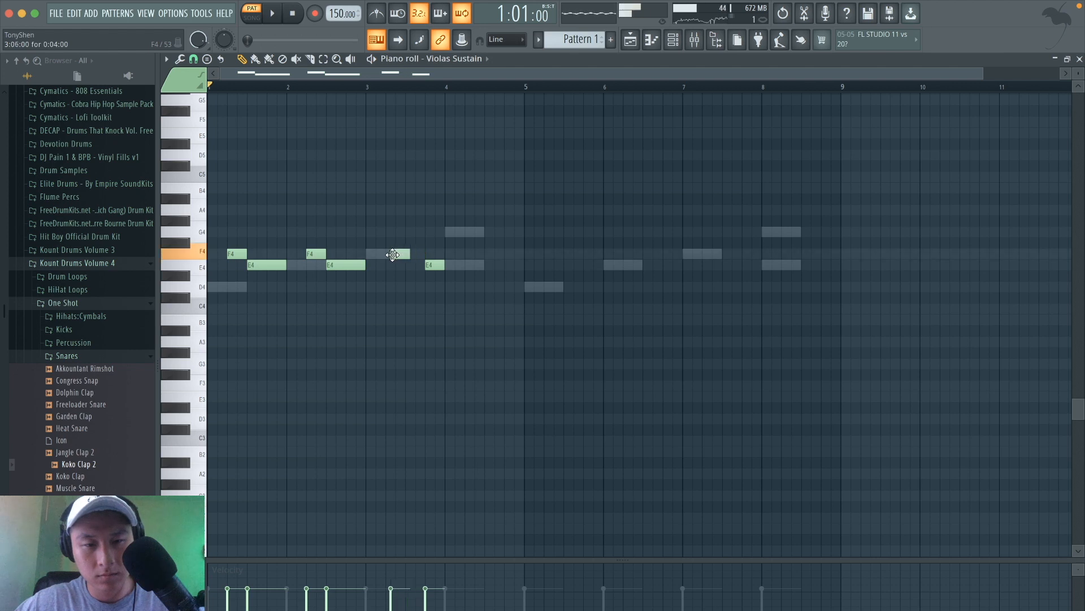
{"action": "key", "text": "space"}
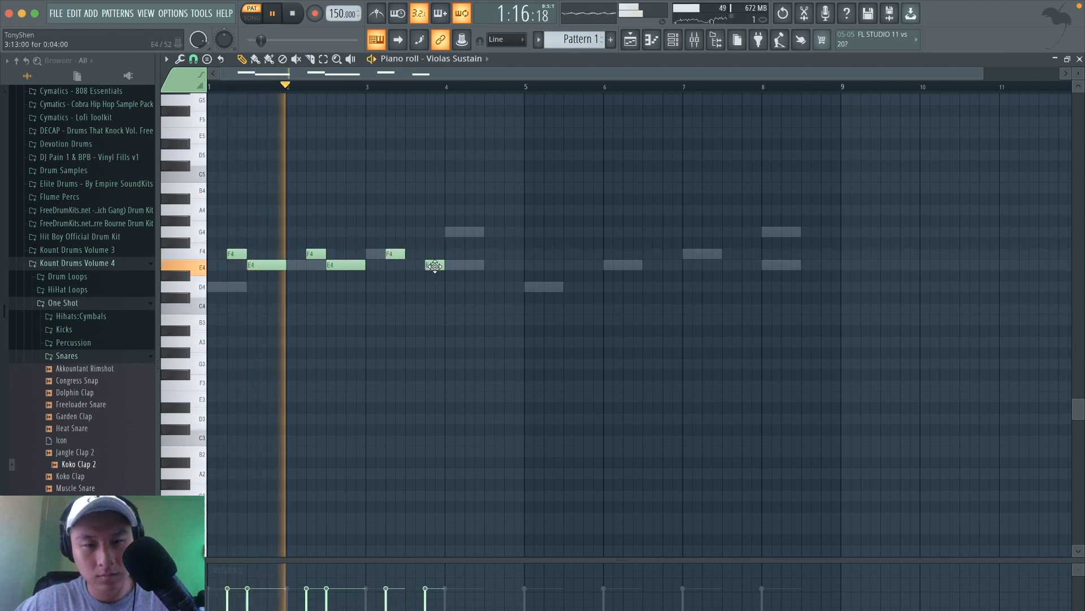
{"action": "left_click_drag", "start_coordinate": [435, 265], "coordinate": [417, 265]}
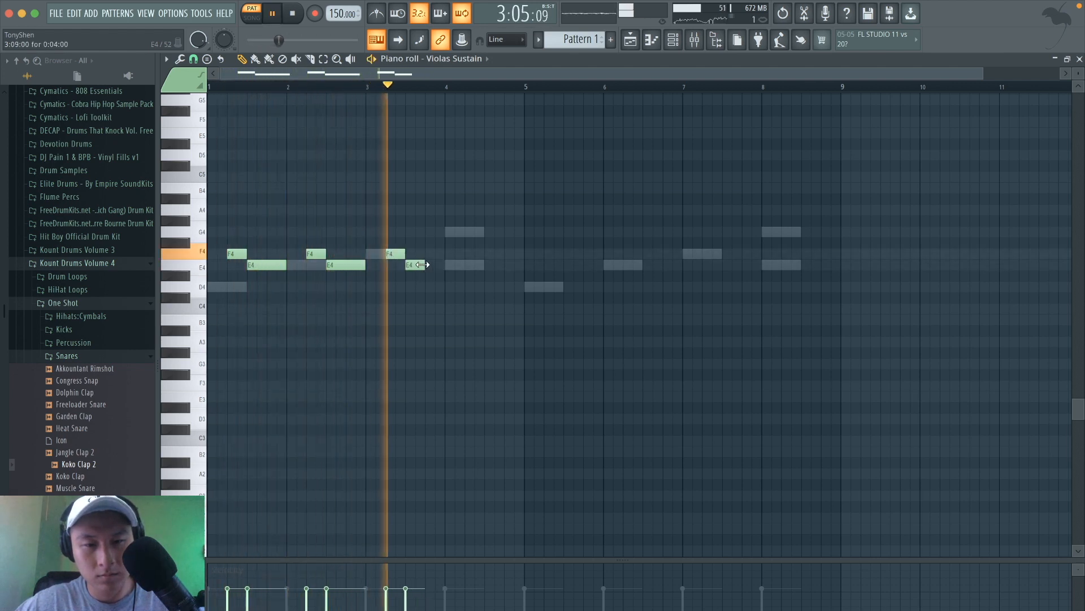
{"action": "left_click_drag", "start_coordinate": [424, 265], "coordinate": [442, 267]}
{"action": "key", "text": "space"}
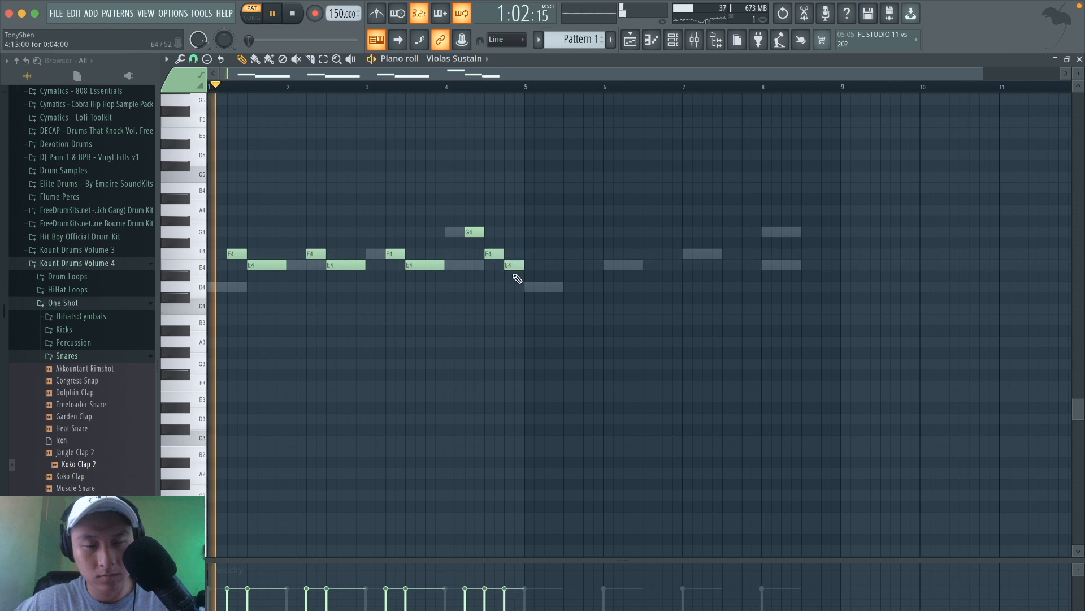
Step: Duplicate the four-bar viola phrase into bars 5 to 8, deselect the notes and stop playback
{"action": "left_click_drag", "start_coordinate": [553, 322], "coordinate": [208, 130]}
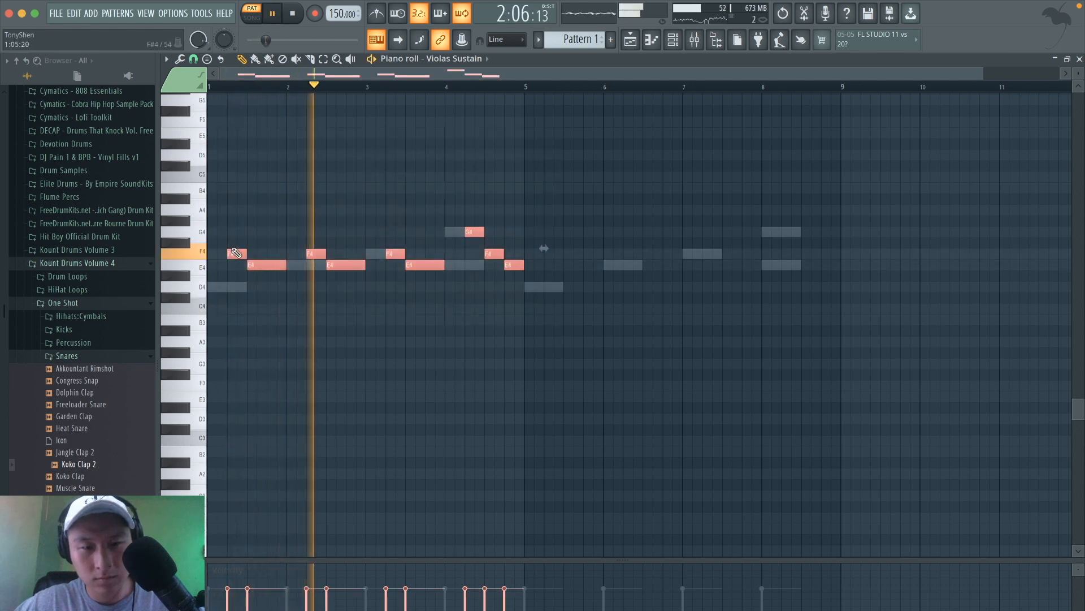
{"action": "key", "text": "ctrl+b"}
{"action": "key", "text": "ctrl+d"}
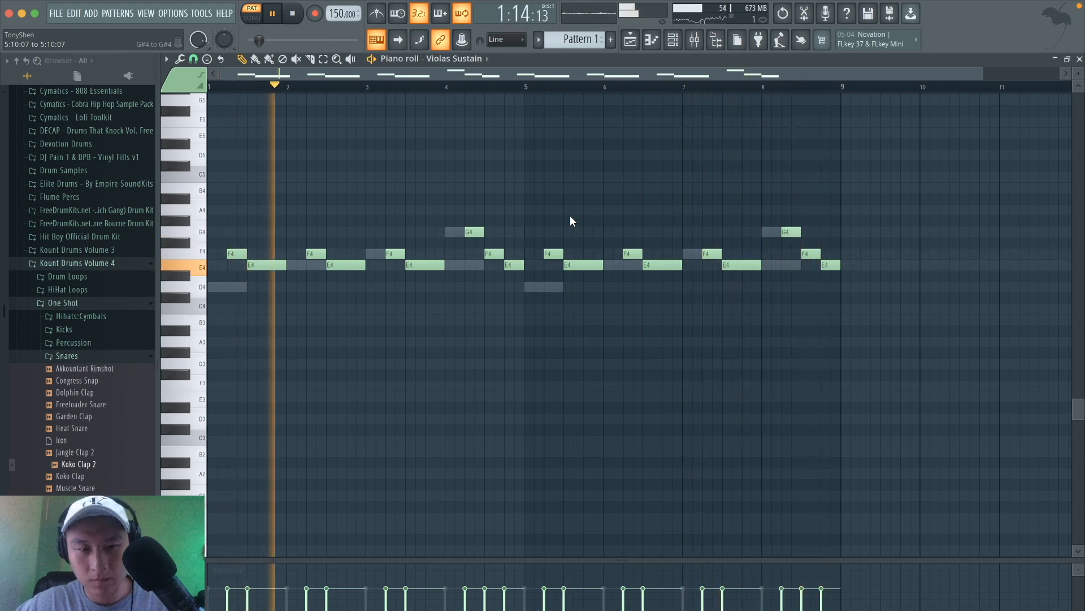
{"action": "key", "text": "space"}
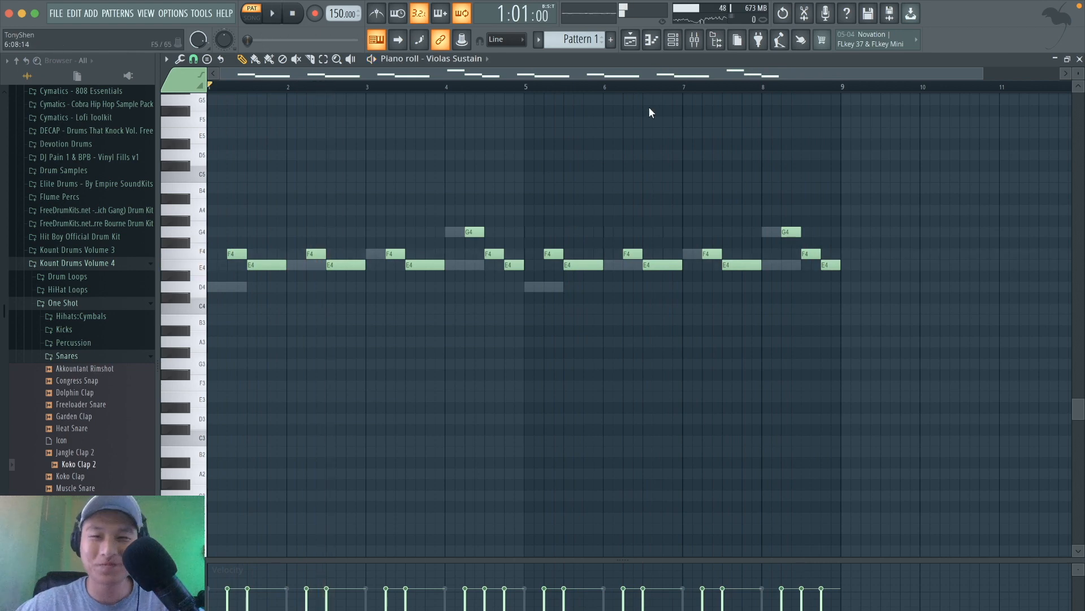
Step: In the All Strings Slow piano roll, shift the bar 2 E4 and bar 3 F4 slightly earlier while playing with the metronome on
{"action": "left_click", "coordinate": [674, 42]}
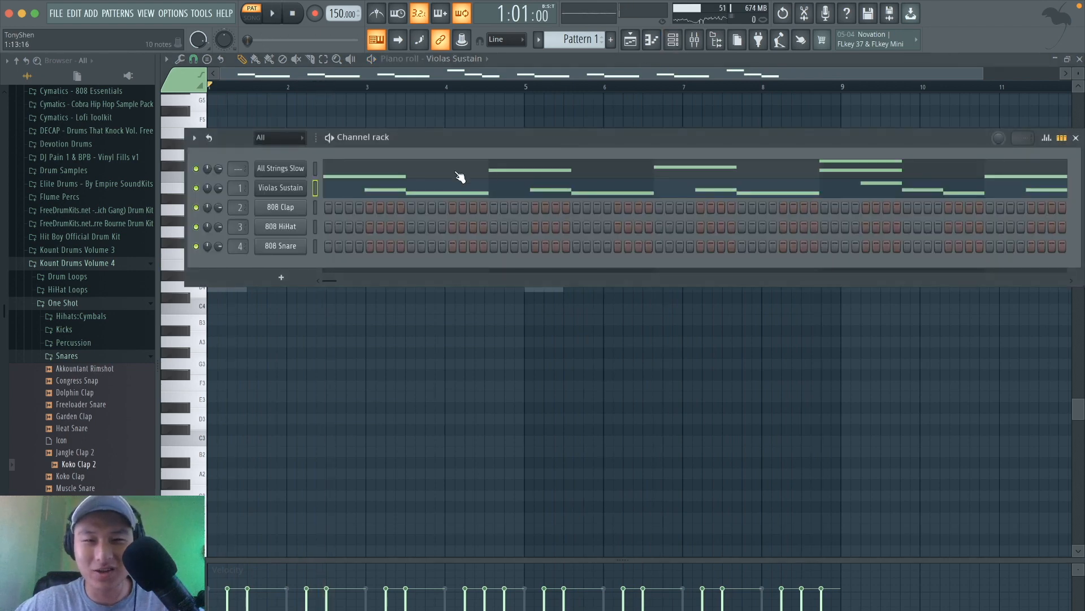
{"action": "left_click", "coordinate": [459, 176]}
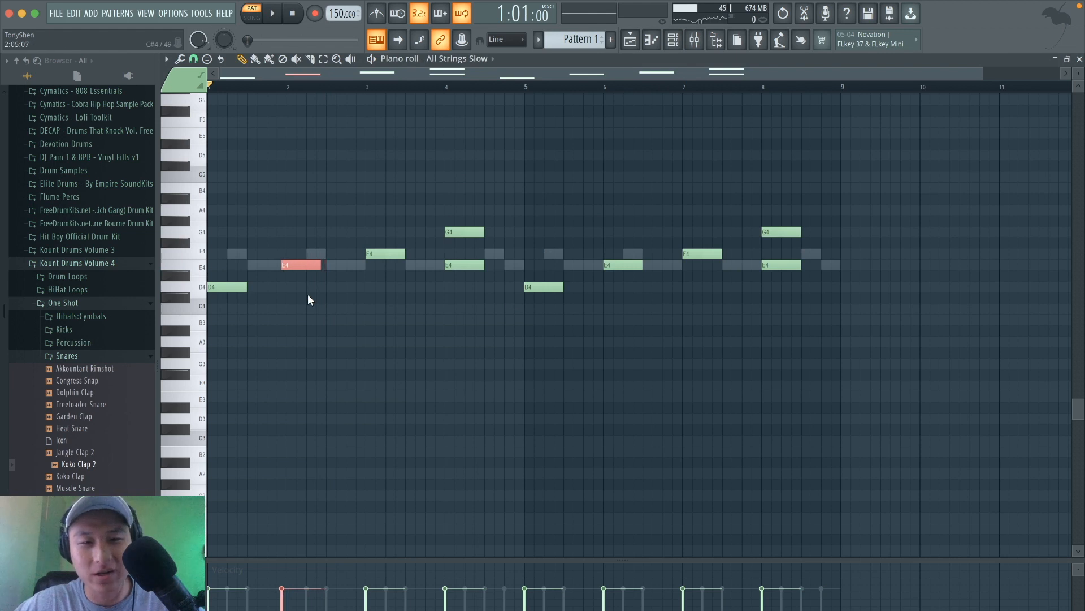
{"action": "key", "text": "space"}
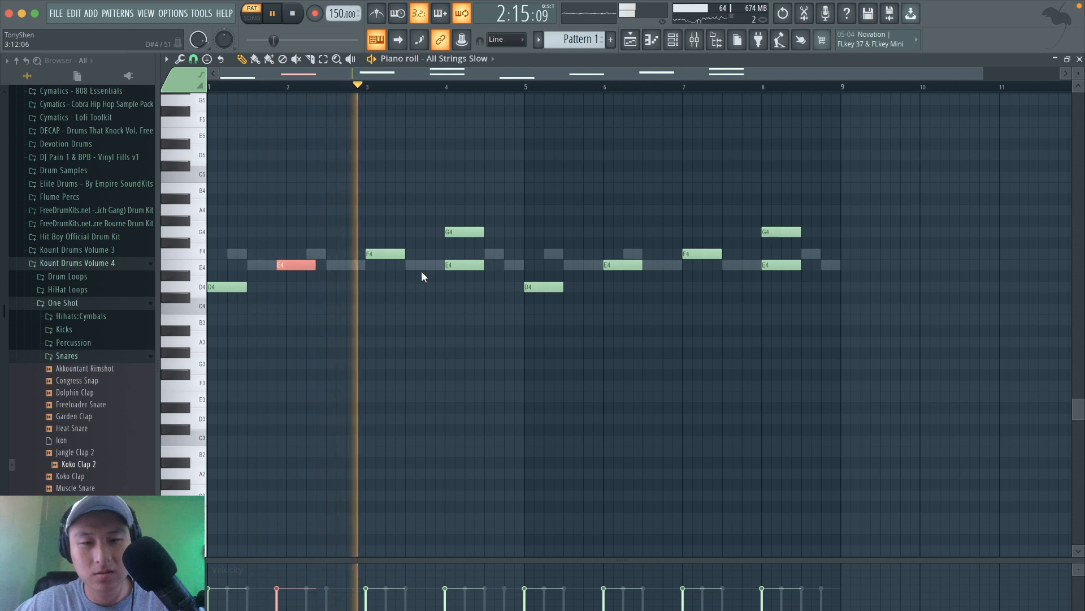
{"action": "left_click_drag", "start_coordinate": [421, 271], "coordinate": [341, 189]}
{"action": "key", "text": "shift+Left"}
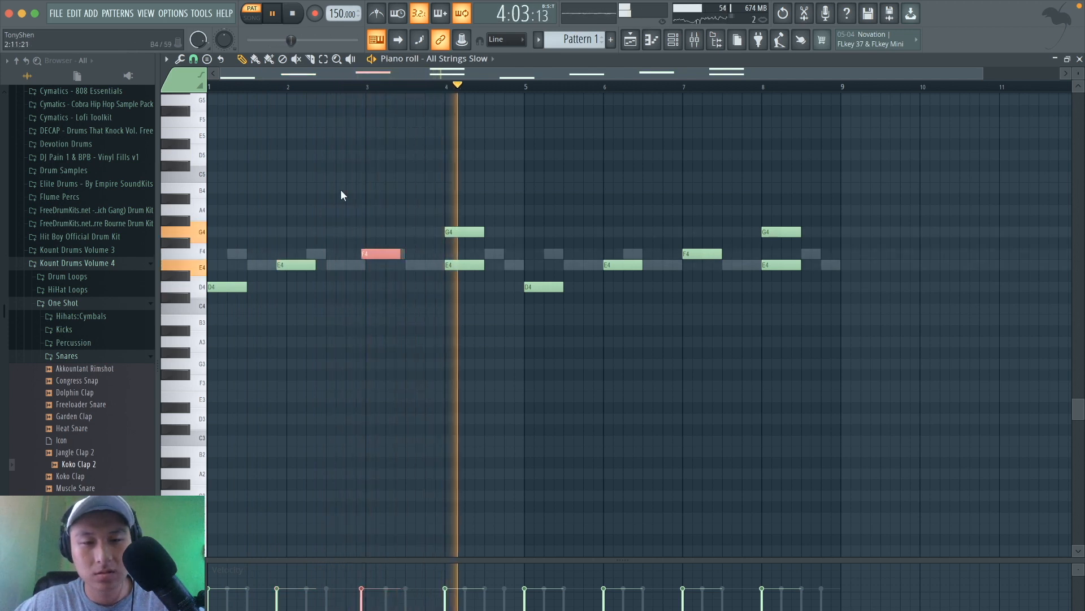
{"action": "key", "text": "space"}
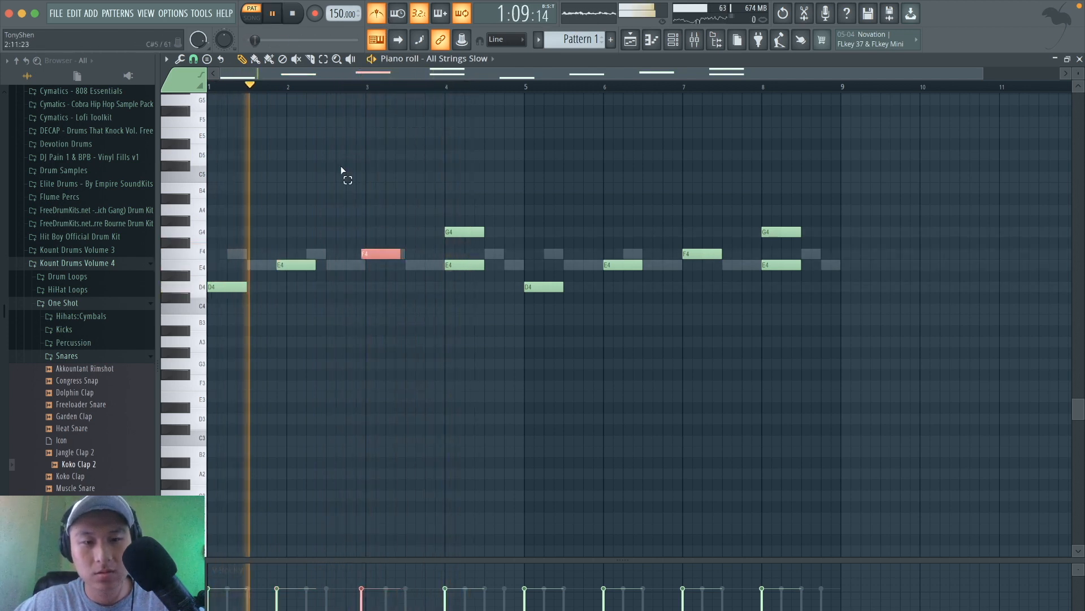
{"action": "left_click", "coordinate": [342, 167], "text": "super"}
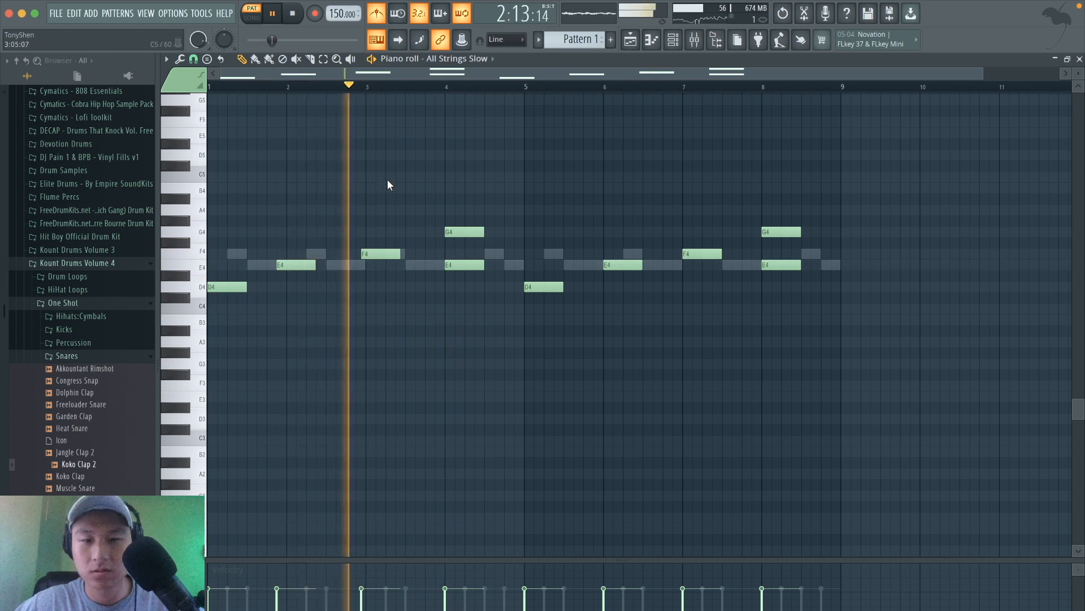
Step: Nudge the bar 4 chord, the bar 6 E4 and the bar 7 and 8 notes slightly ahead of the beat
{"action": "left_click_drag", "start_coordinate": [500, 313], "coordinate": [434, 134]}
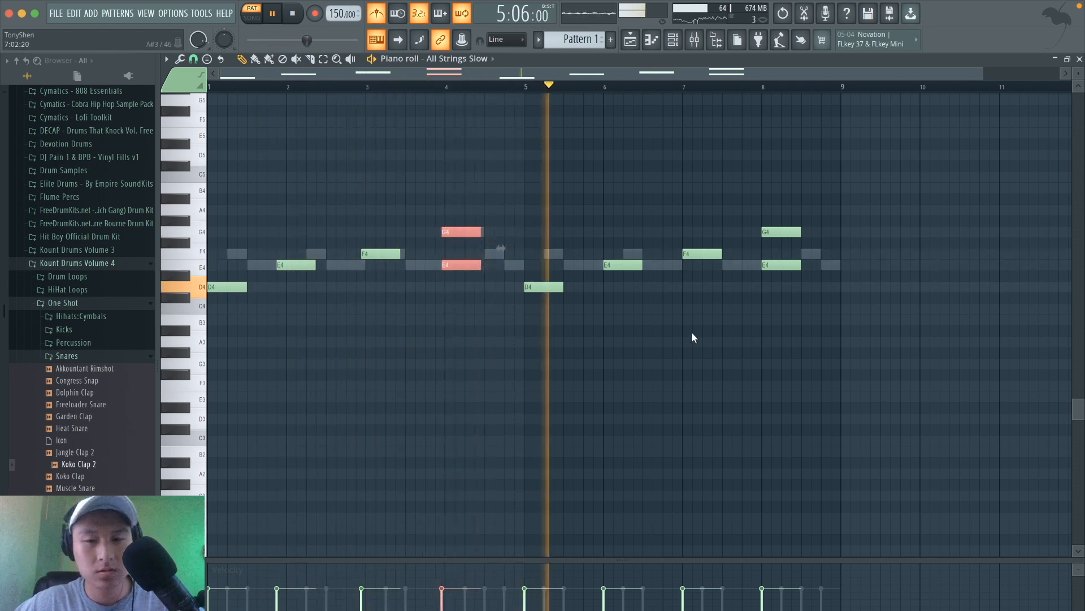
{"action": "left_click_drag", "start_coordinate": [676, 318], "coordinate": [599, 234]}
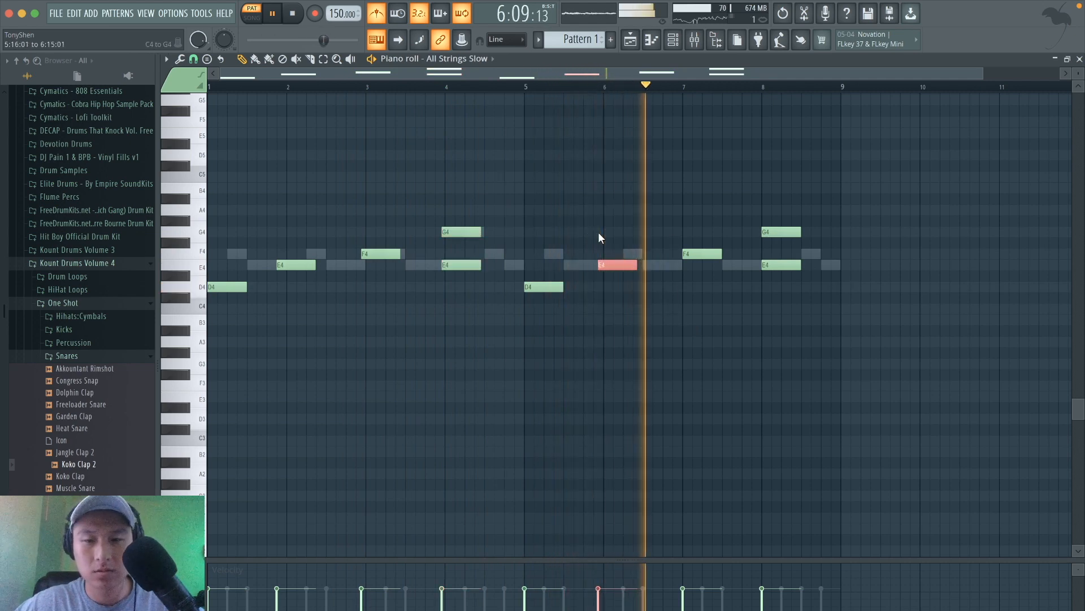
{"action": "left_click_drag", "start_coordinate": [824, 303], "coordinate": [661, 179]}
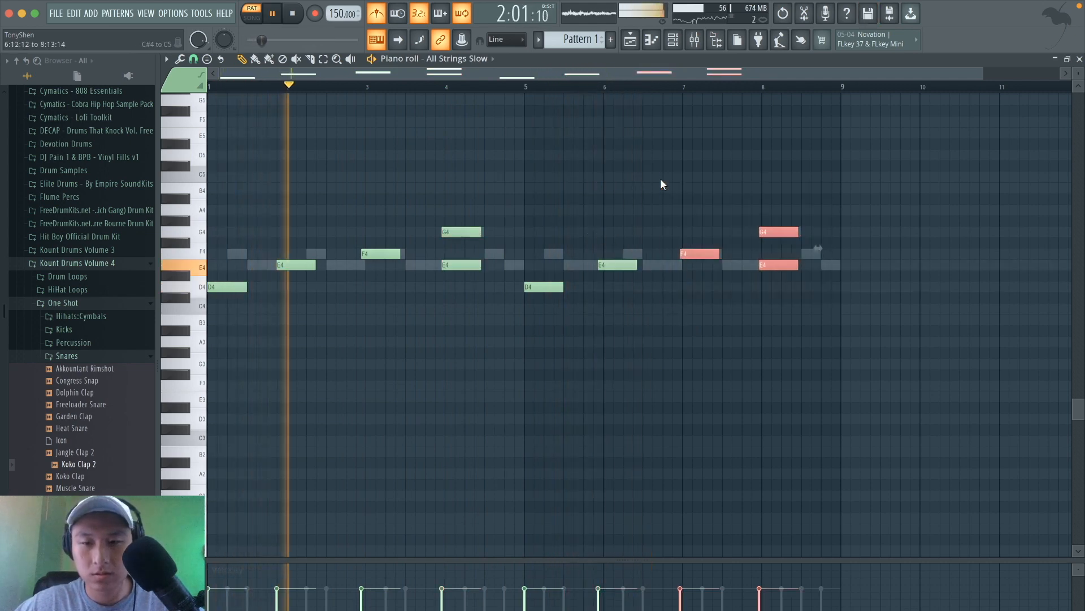
Step: Nudge the bar 7 and 8 notes further ahead of the beat, along with the bar 6 E4, and clear the selection
{"action": "key", "text": "shift+Left"}
{"action": "key", "text": "shift+Left"}
{"action": "key", "text": "shift+Left"}
{"action": "key", "text": "shift+Left"}
{"action": "key", "text": "shift+Left"}
{"action": "key", "text": "shift+Left"}
{"action": "key", "text": "shift+Left"}
{"action": "key", "text": "shift+Left"}
{"action": "key", "text": "shift+Left"}
{"action": "left_click_drag", "start_coordinate": [626, 291], "coordinate": [600, 226]}
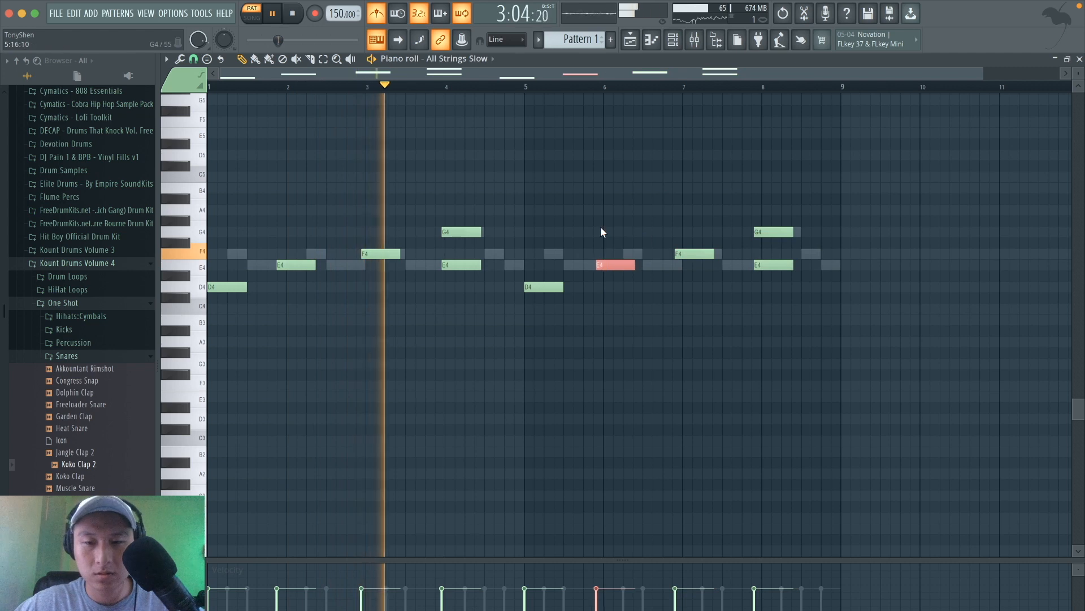
{"action": "scroll", "coordinate": [600, 226], "scroll_direction": "up", "scroll_amount": 4}
{"action": "left_click", "coordinate": [600, 226], "text": "super"}
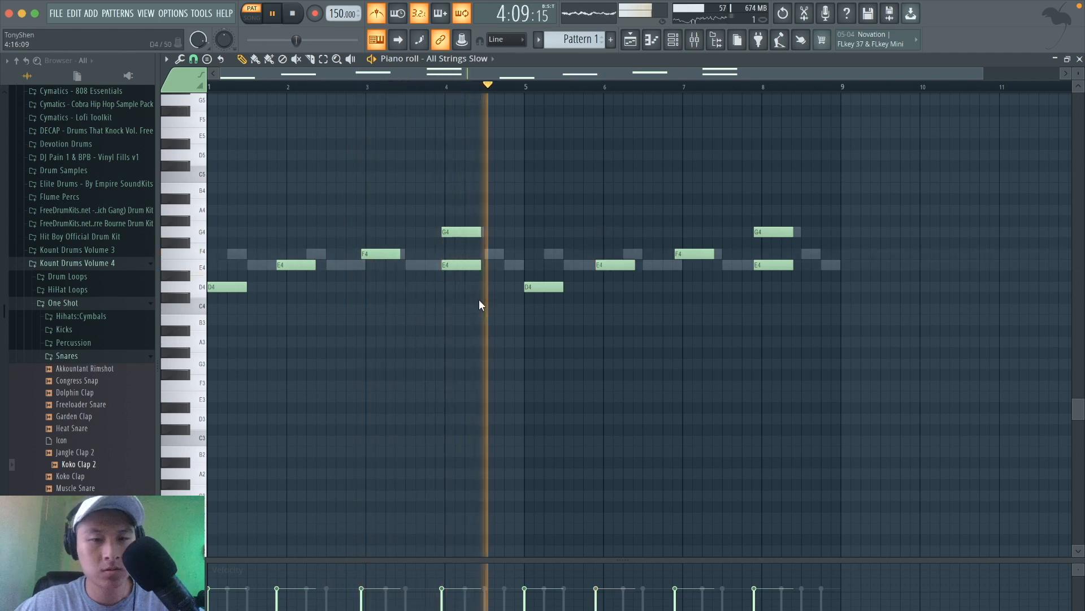
Step: Nudge the bar 4 chord, the bar 6 E4 and the bar 7 and 8 notes slightly later, deselecting them at the end
{"action": "left_click_drag", "start_coordinate": [479, 300], "coordinate": [443, 181]}
{"action": "key", "text": "shift+Right"}
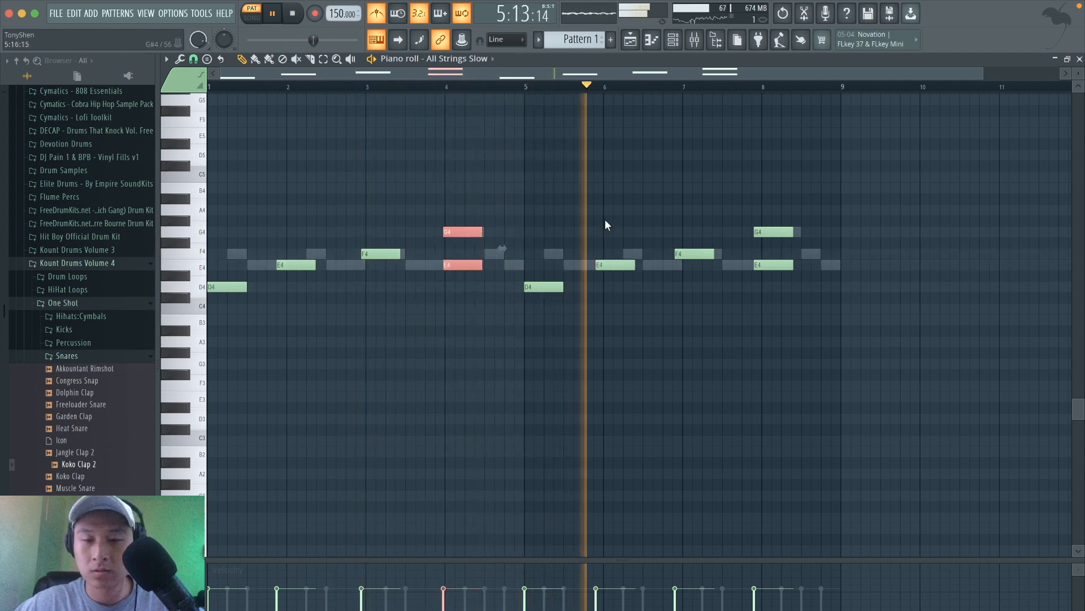
{"action": "left_click_drag", "start_coordinate": [654, 294], "coordinate": [603, 180]}
{"action": "key", "text": "shift+Right"}
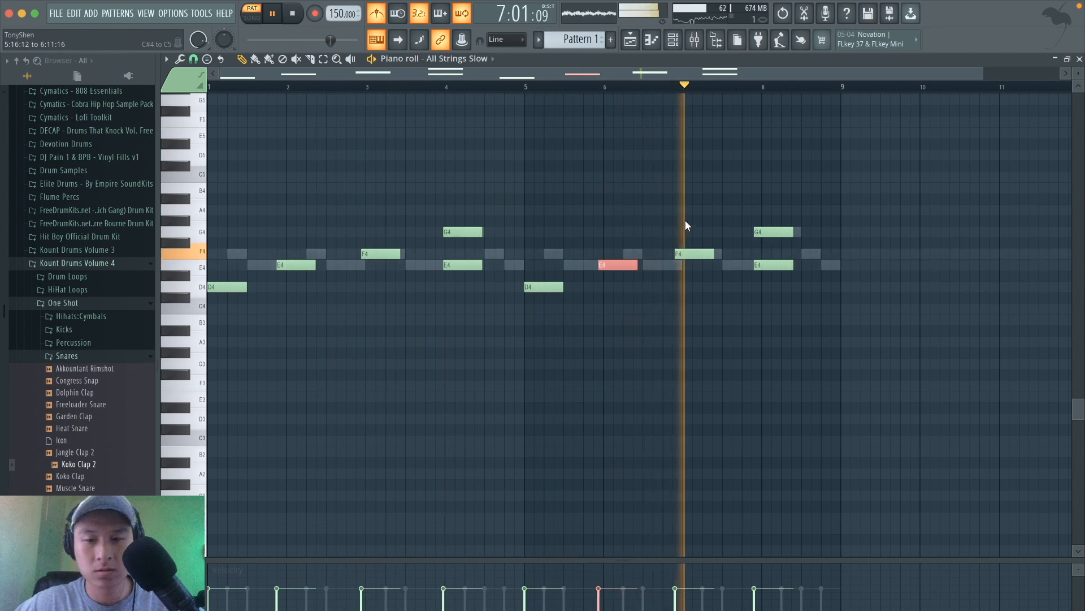
{"action": "left_click_drag", "start_coordinate": [833, 299], "coordinate": [685, 195]}
{"action": "key", "text": "shift+Right"}
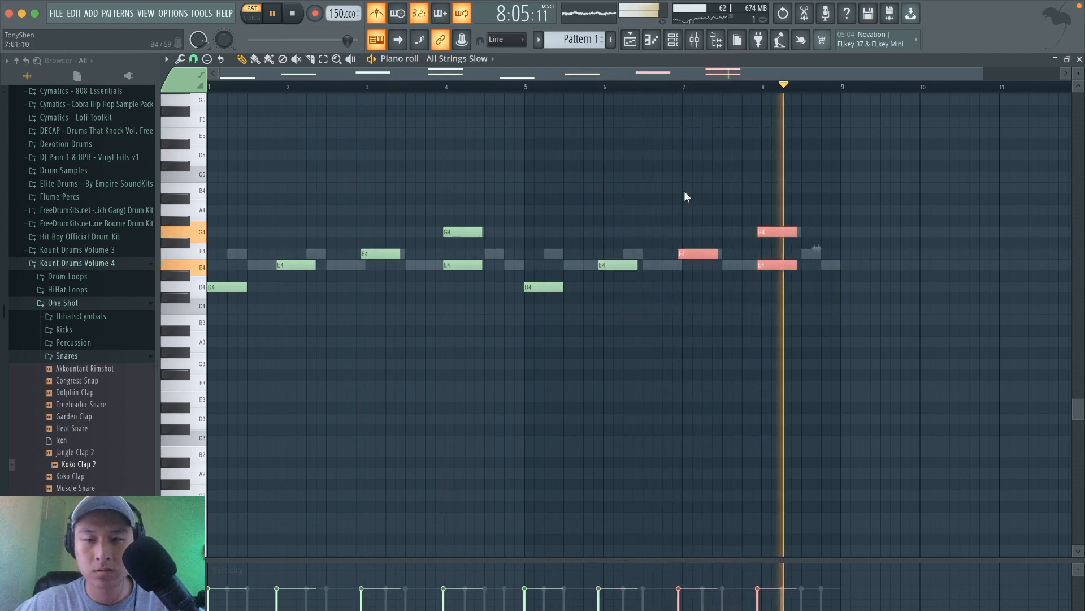
{"action": "key", "text": "ctrl+d"}
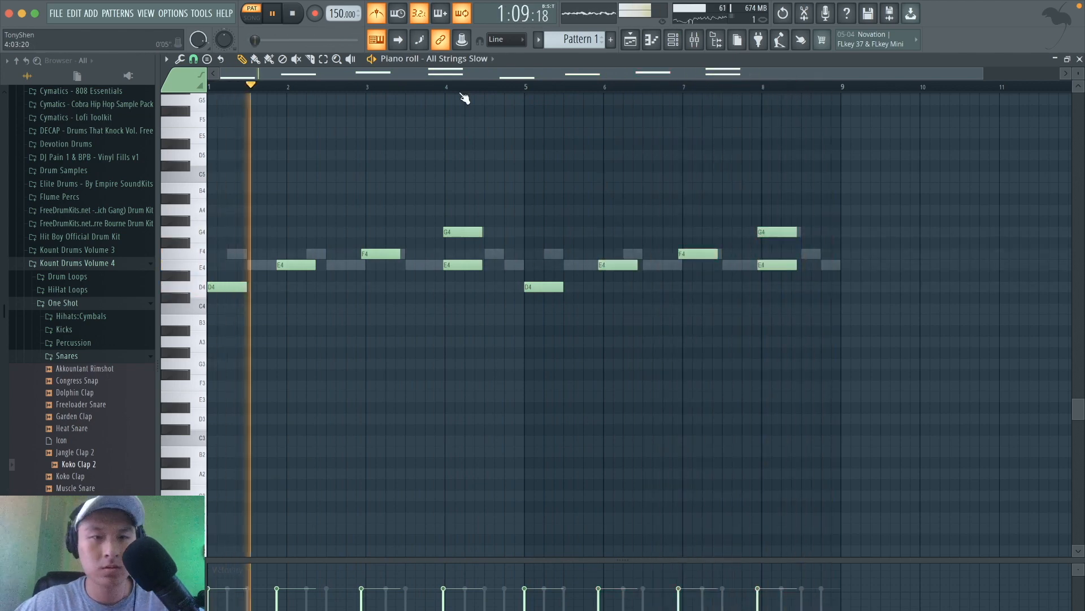
Step: Reopen the All Strings Slow piano roll and move the bar 2 E4 and bar 3 F4 slightly later
{"action": "left_click", "coordinate": [675, 41]}
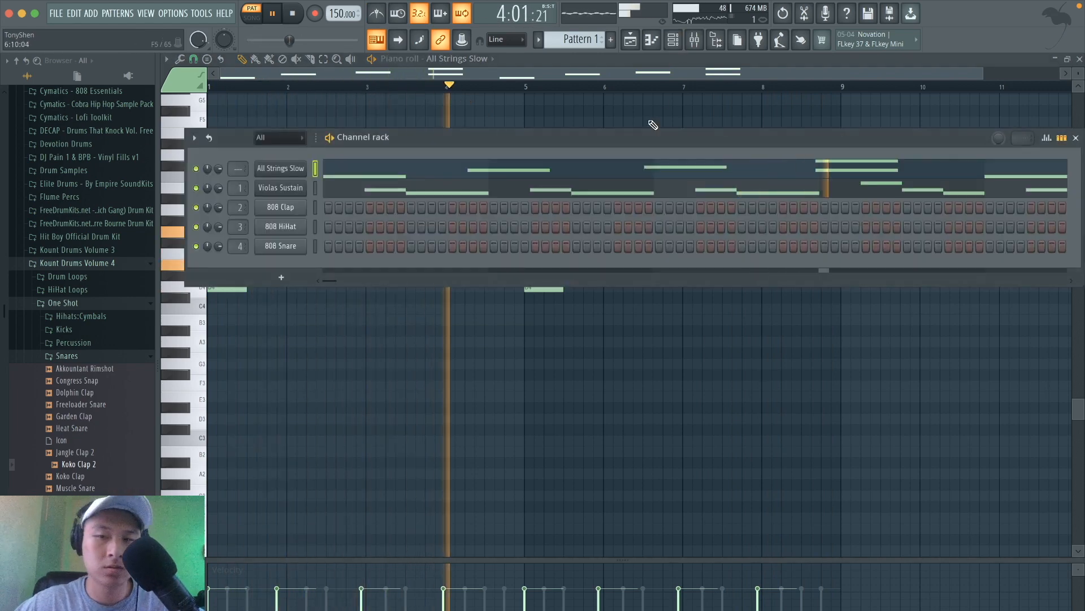
{"action": "key", "text": "F9"}
{"action": "left_click", "coordinate": [634, 171]}
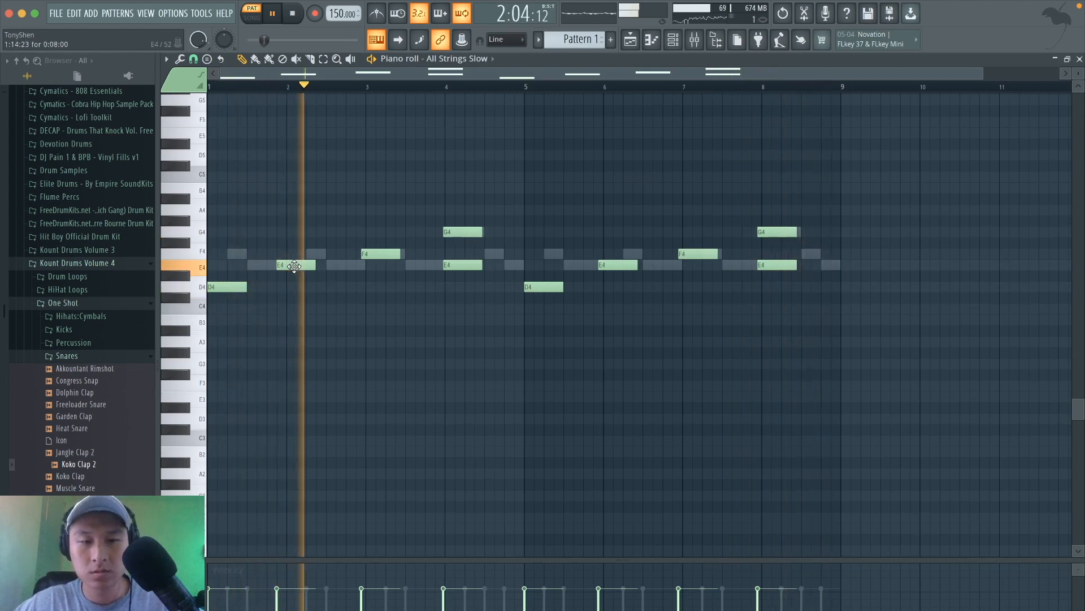
{"action": "left_click_drag", "start_coordinate": [298, 268], "coordinate": [303, 268]}
{"action": "left_click_drag", "start_coordinate": [372, 276], "coordinate": [371, 215], "text": "super"}
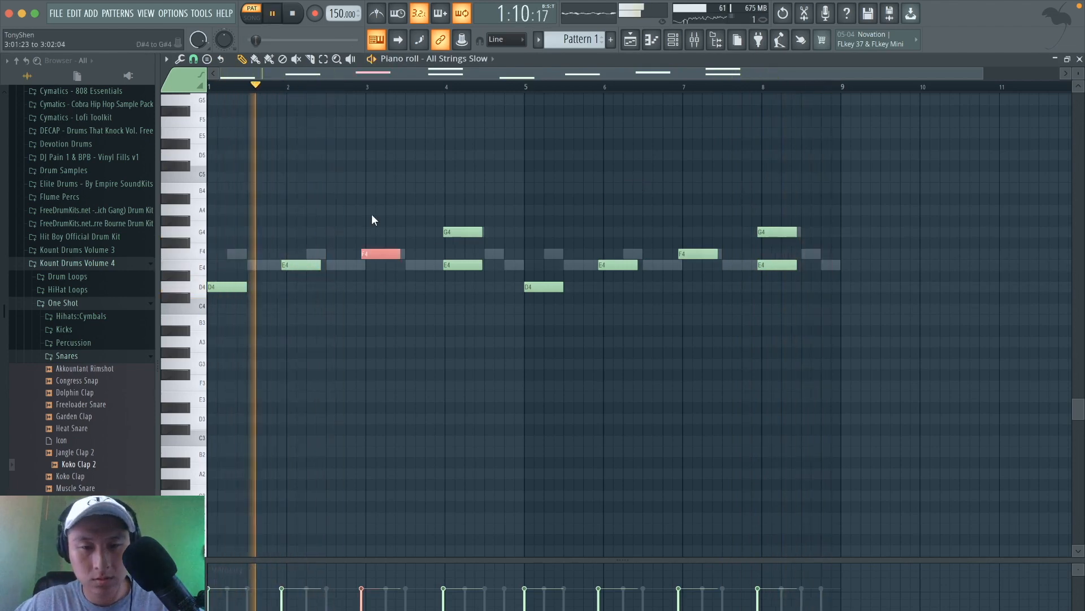
{"action": "key", "text": "shift+Right"}
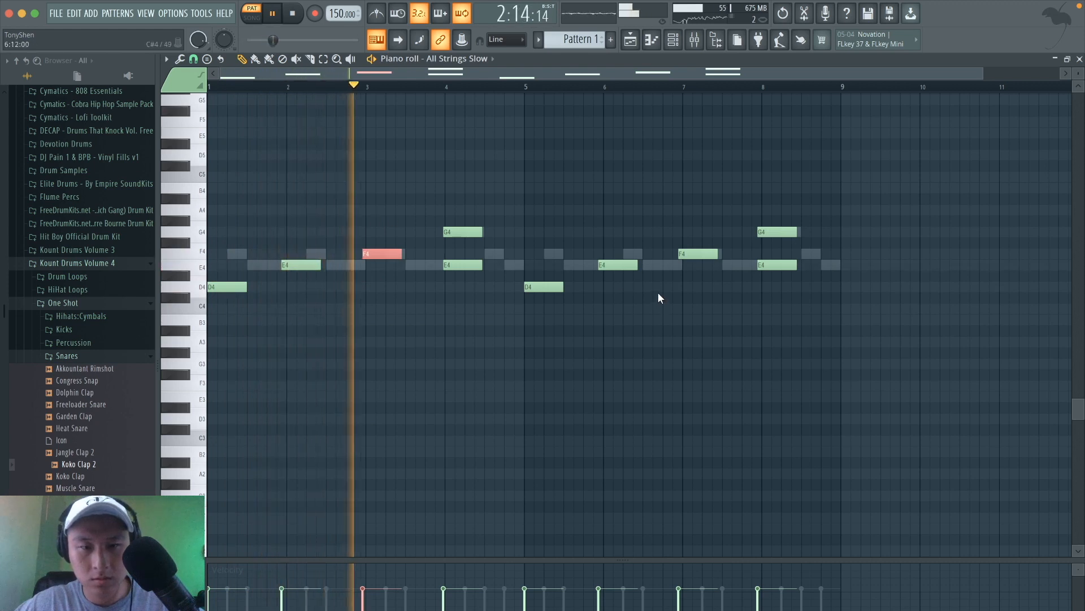
Step: Shift the bar 6 E4 and bar 7 F4 together slightly later, and nudge the bar 2 E4 later as well
{"action": "left_click_drag", "start_coordinate": [696, 292], "coordinate": [594, 202], "text": "super"}
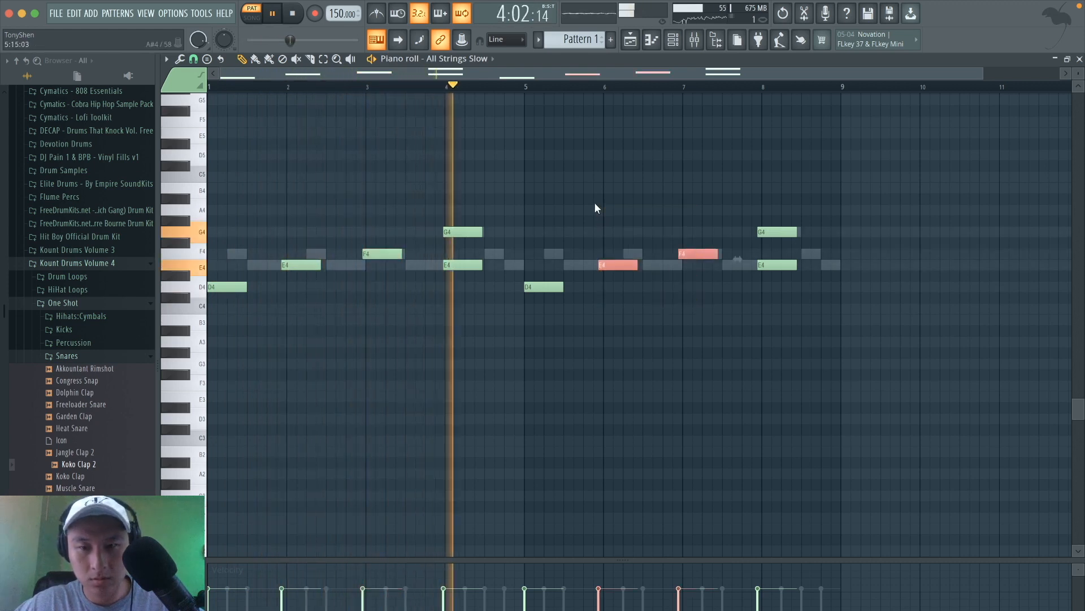
{"action": "key", "text": "shift+Right"}
{"action": "left_click_drag", "start_coordinate": [331, 294], "coordinate": [266, 205], "text": "super"}
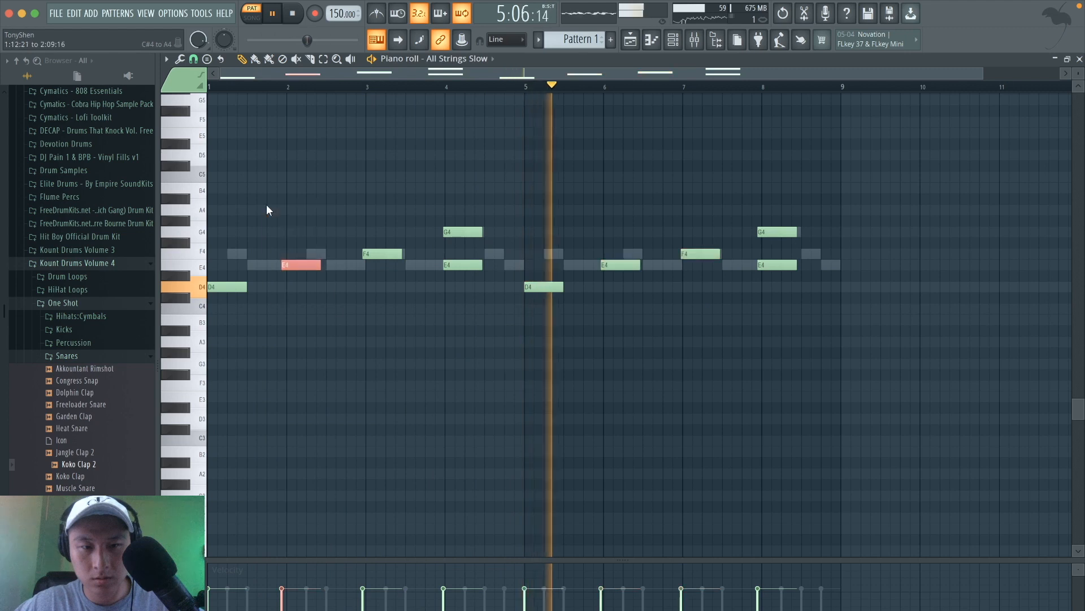
{"action": "key", "text": "shift+Right"}
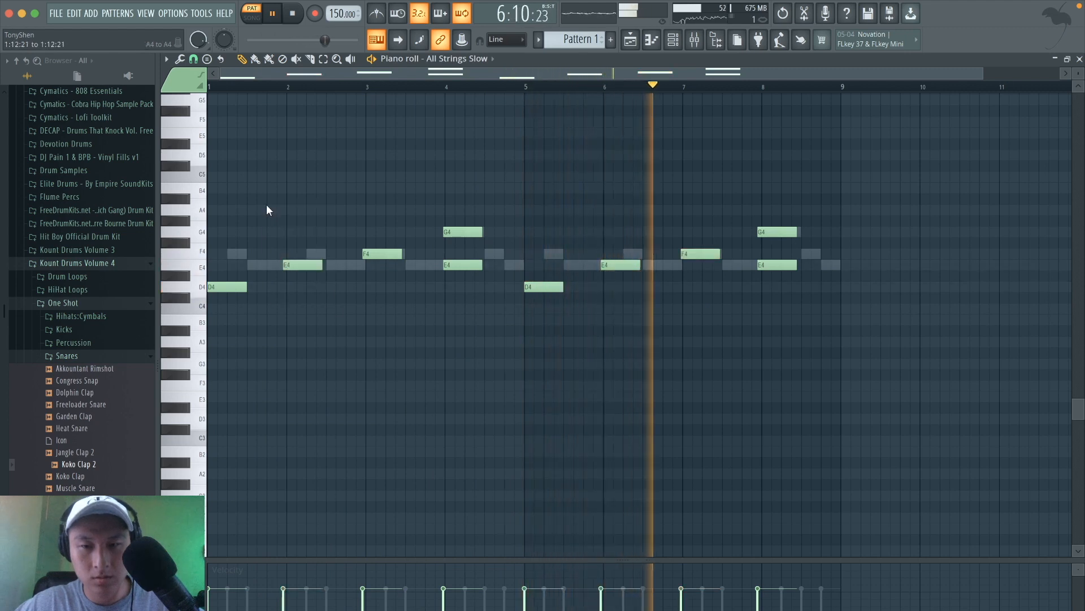
Step: Fine-tune the bar 6 E4 and bar 2 E4 with further small nudges later, closer to the beat
{"action": "left_click_drag", "start_coordinate": [638, 280], "coordinate": [592, 223], "text": "super"}
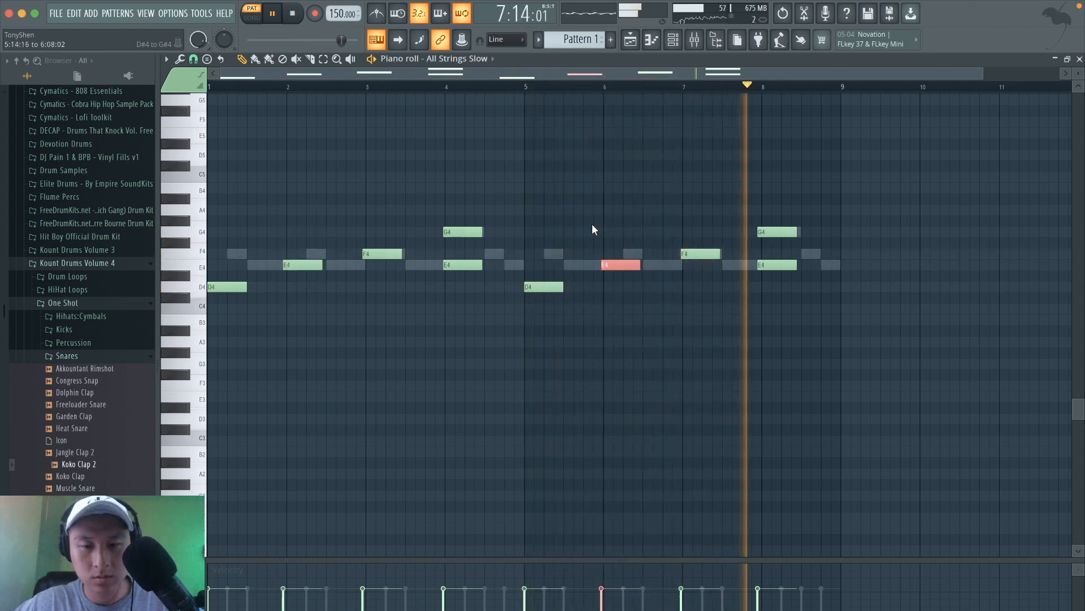
{"action": "key", "text": "shift+Right"}
{"action": "left_click_drag", "start_coordinate": [837, 304], "coordinate": [757, 205], "text": "super"}
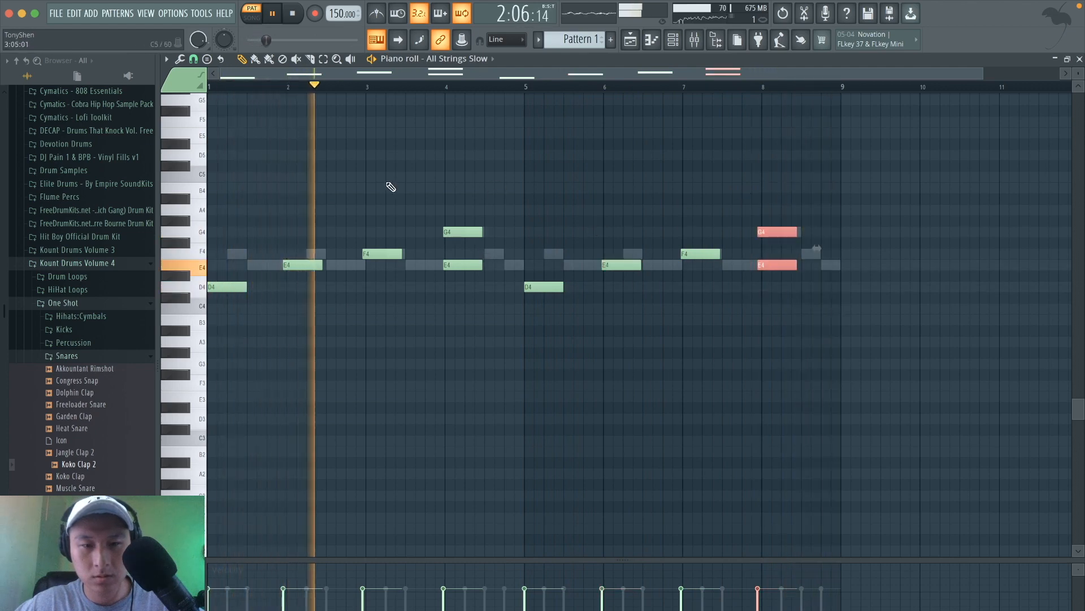
{"action": "left_click_drag", "start_coordinate": [323, 303], "coordinate": [285, 209], "text": "super"}
{"action": "key", "text": "shift+Right"}
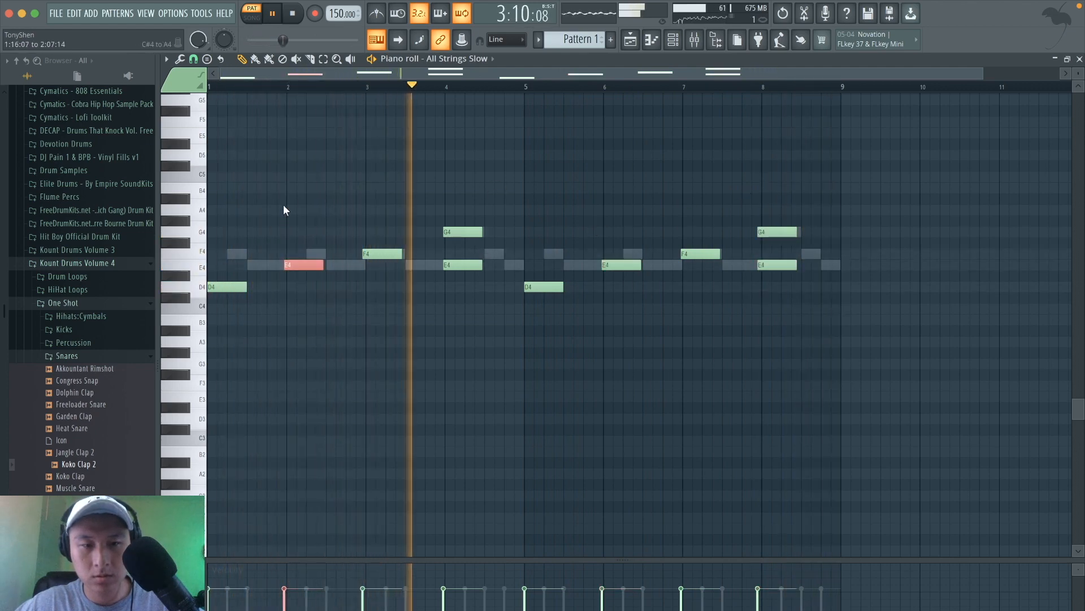
{"action": "left_click", "coordinate": [343, 307], "text": "super"}
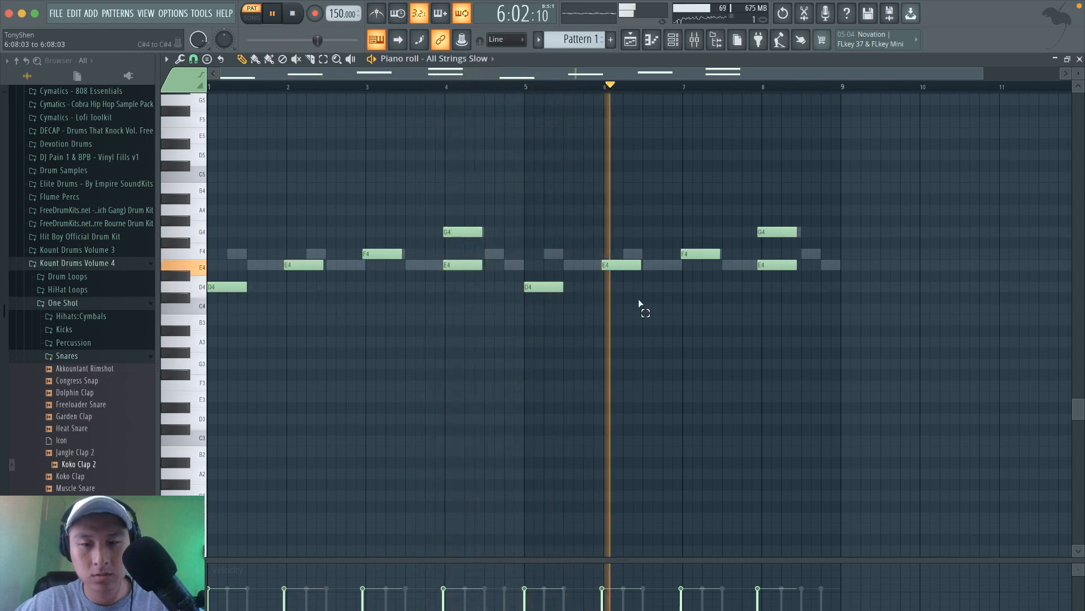
{"action": "left_click_drag", "start_coordinate": [642, 308], "coordinate": [606, 185], "text": "super"}
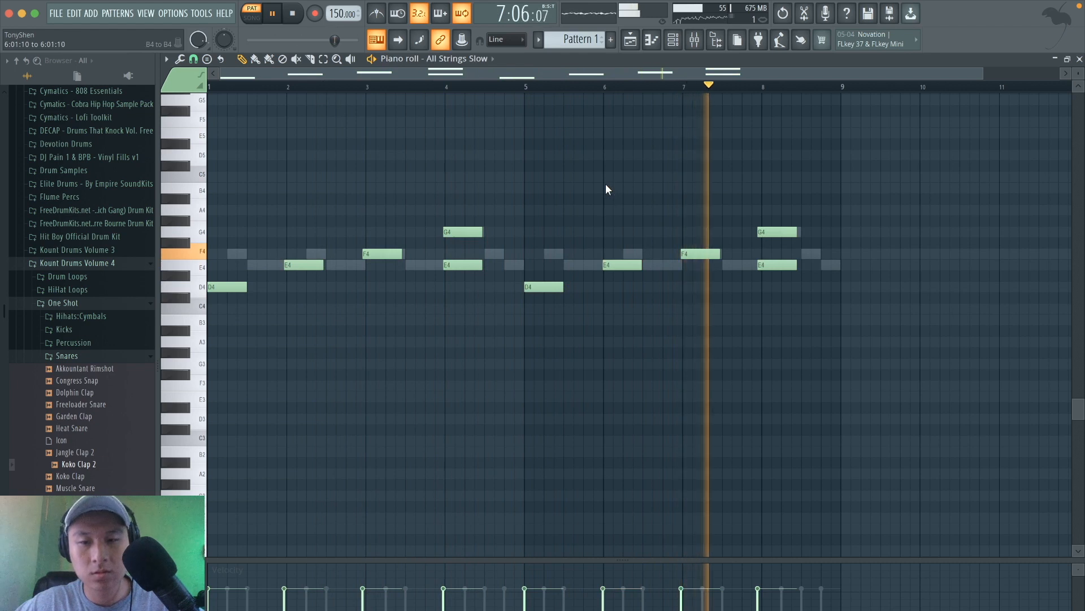
Step: Nudge the bar 7 F4, the bar 8 chord and the bar 3 F4 slightly later, and clear the note selection
{"action": "left_click_drag", "start_coordinate": [695, 262], "coordinate": [689, 194], "text": "super"}
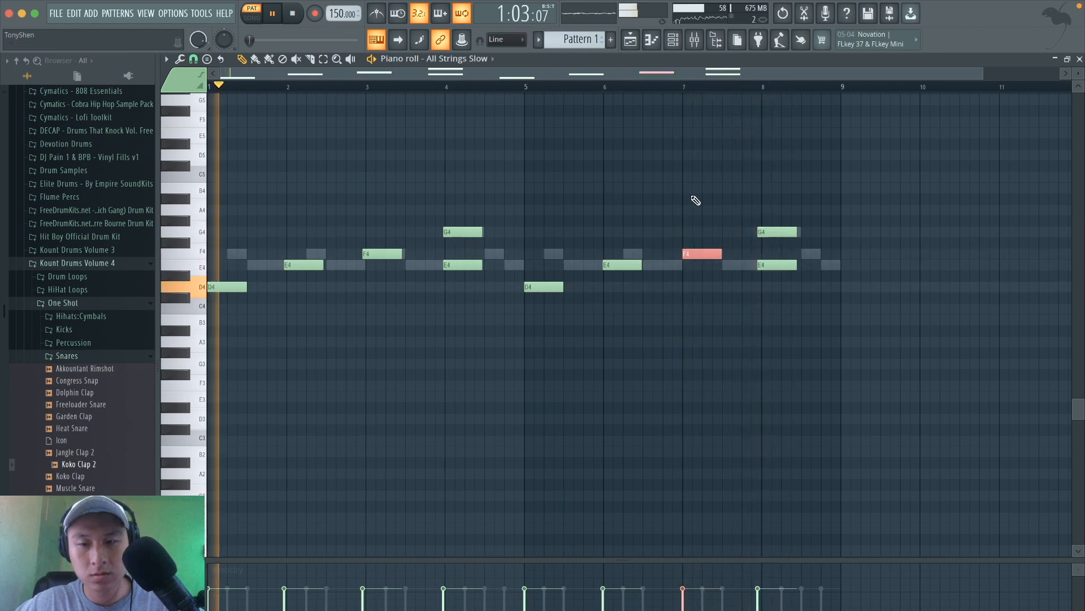
{"action": "left_click_drag", "start_coordinate": [782, 286], "coordinate": [755, 178], "text": "super"}
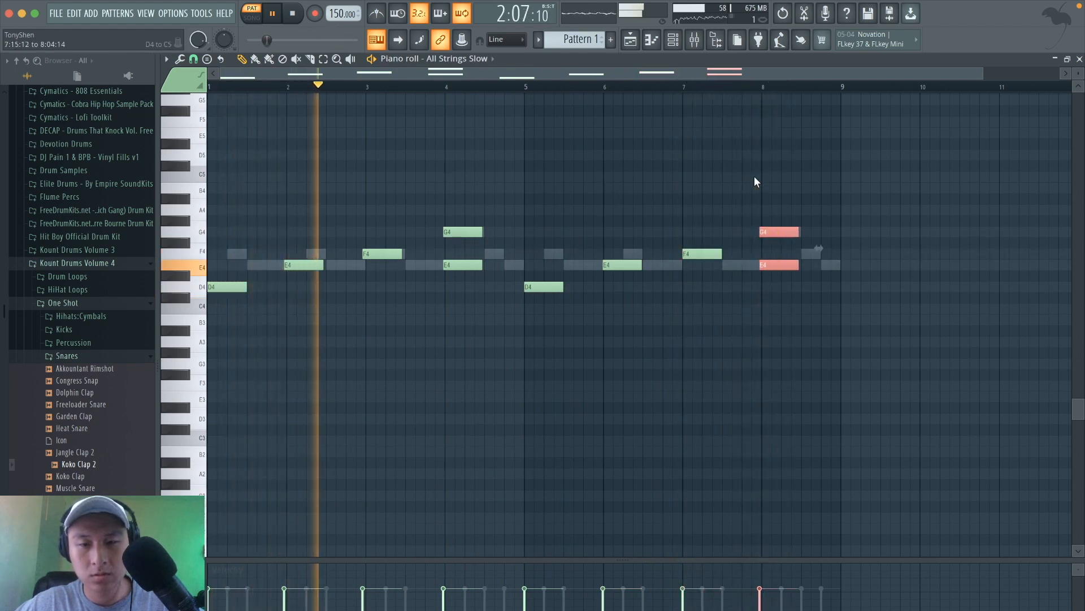
{"action": "left_click", "coordinate": [755, 175]}
{"action": "left_click_drag", "start_coordinate": [404, 279], "coordinate": [368, 163], "text": "super"}
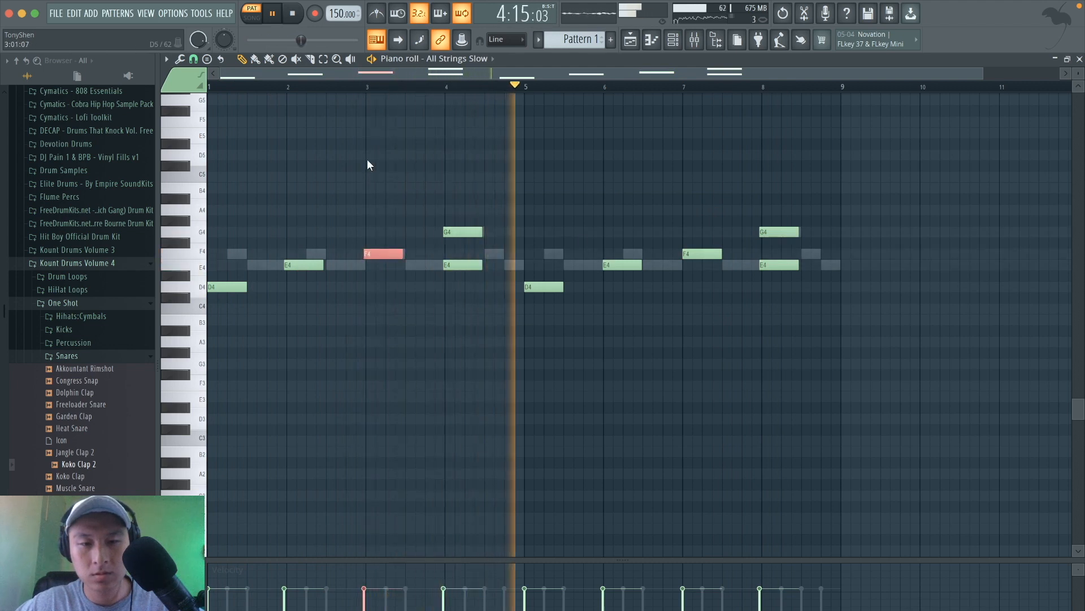
{"action": "left_click_drag", "start_coordinate": [510, 328], "coordinate": [438, 169], "text": "super"}
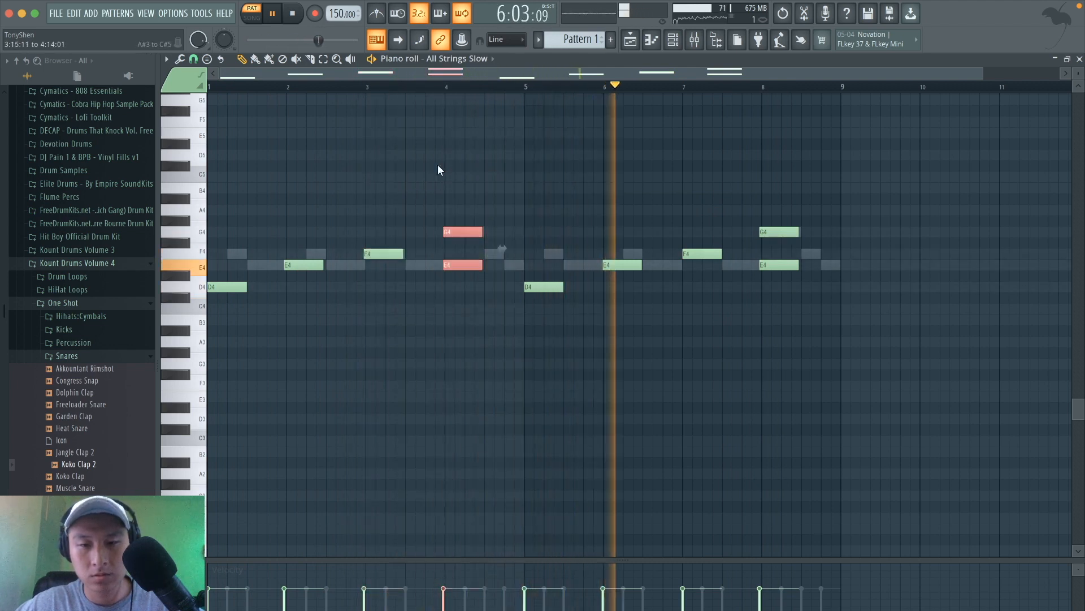
{"action": "left_click", "coordinate": [437, 165]}
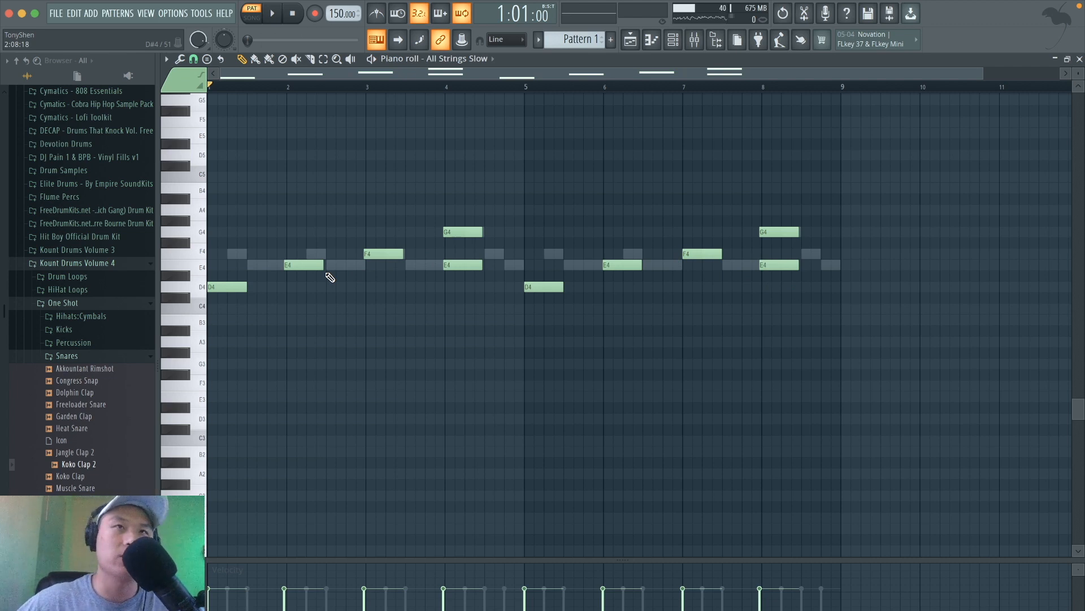
Step: Play the pattern, open the Violas Sustain piano roll and transpose its melody up one octave
{"action": "key", "text": "space"}
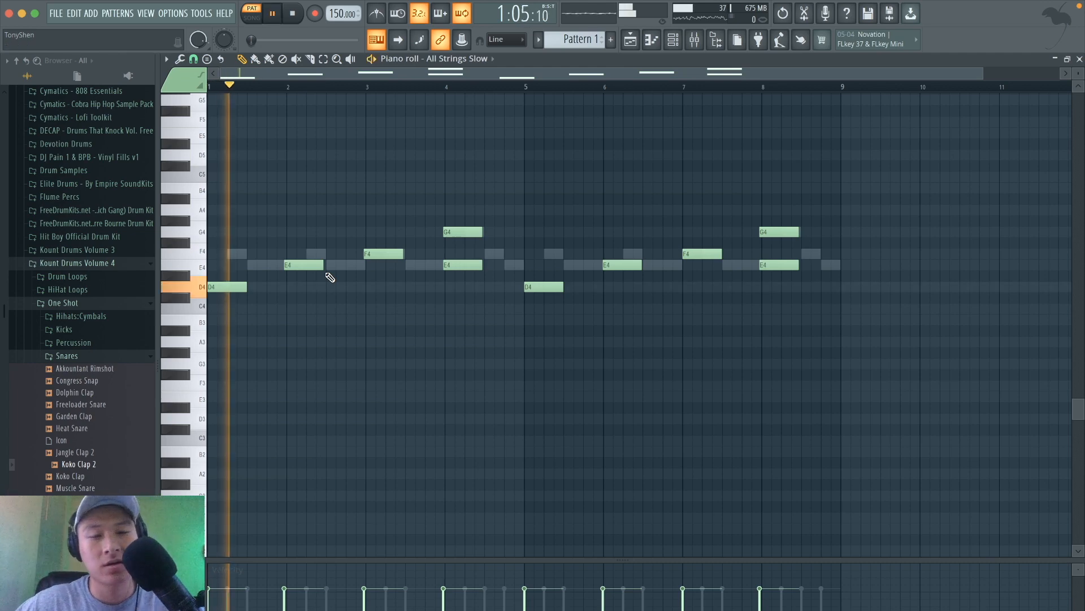
{"action": "left_click", "coordinate": [378, 15]}
{"action": "left_click", "coordinate": [674, 43]}
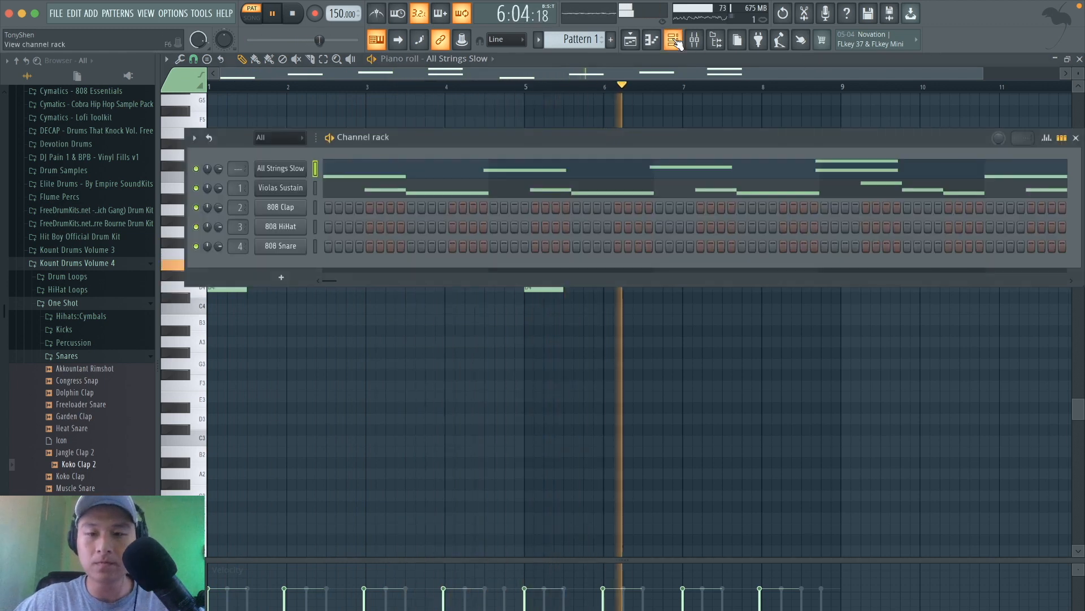
{"action": "left_click", "coordinate": [419, 193]}
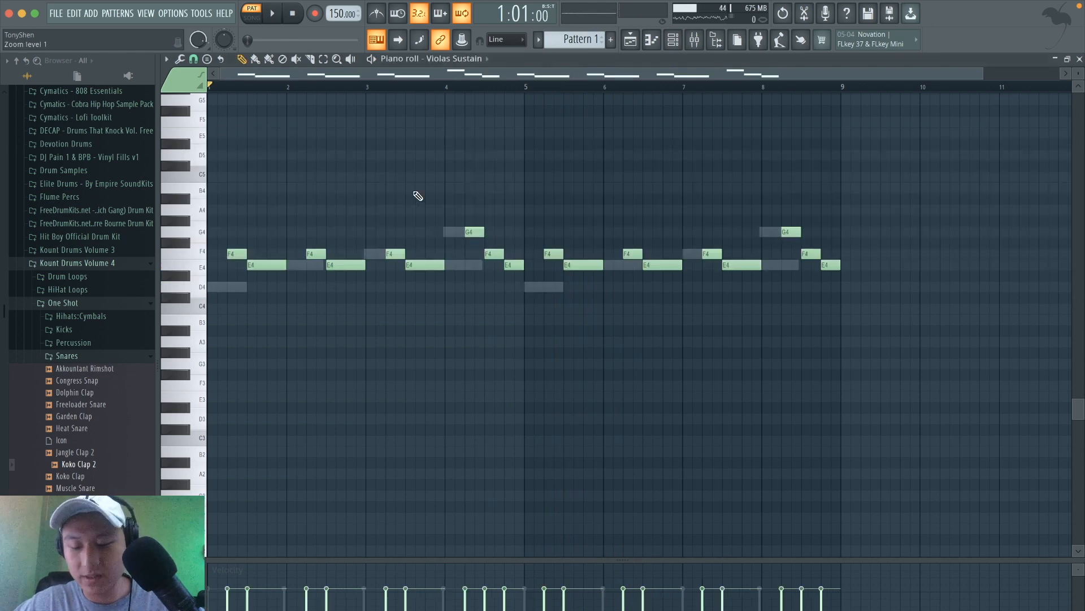
{"action": "key", "text": "ctrl+Up"}
{"action": "key", "text": "space"}
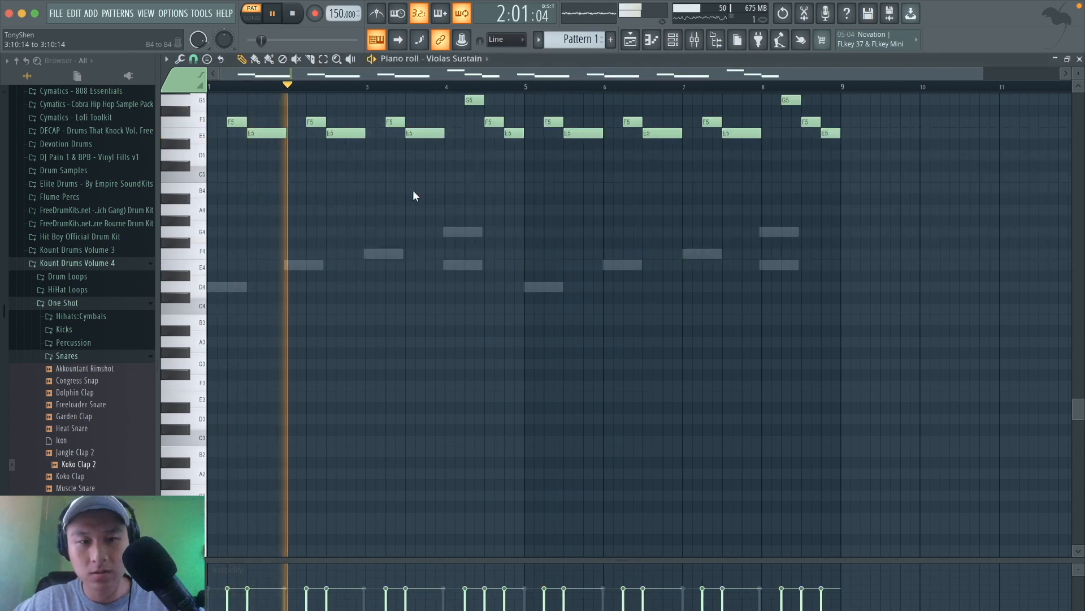
Step: Select all the viola notes and place a copy of them one octave lower, clearing the selection at the end
{"action": "scroll", "coordinate": [918, 265], "scroll_direction": "up", "scroll_amount": 3}
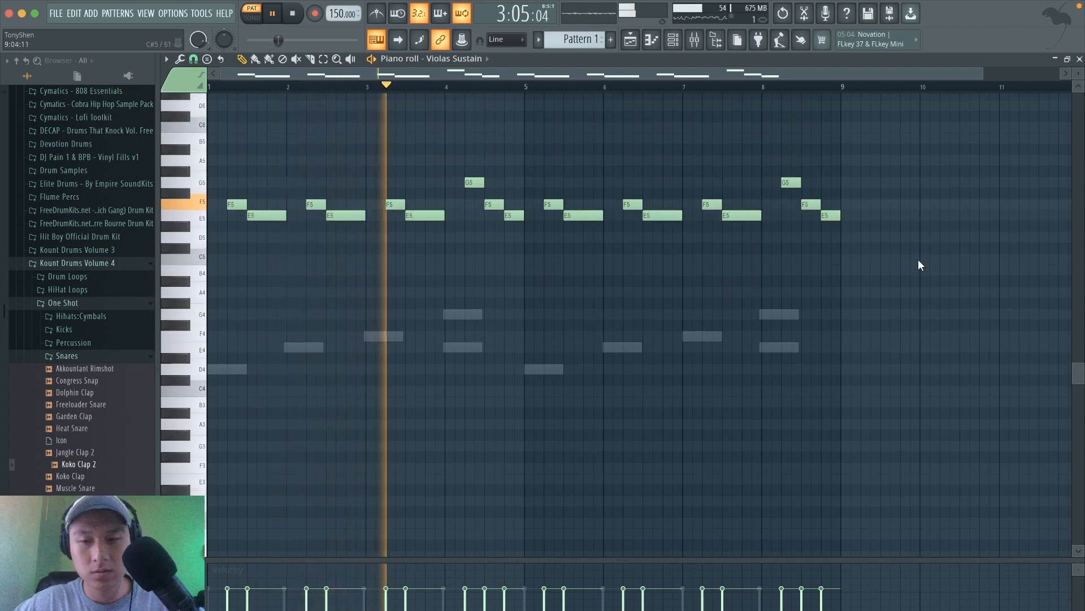
{"action": "left_click_drag", "start_coordinate": [926, 262], "coordinate": [215, 113]}
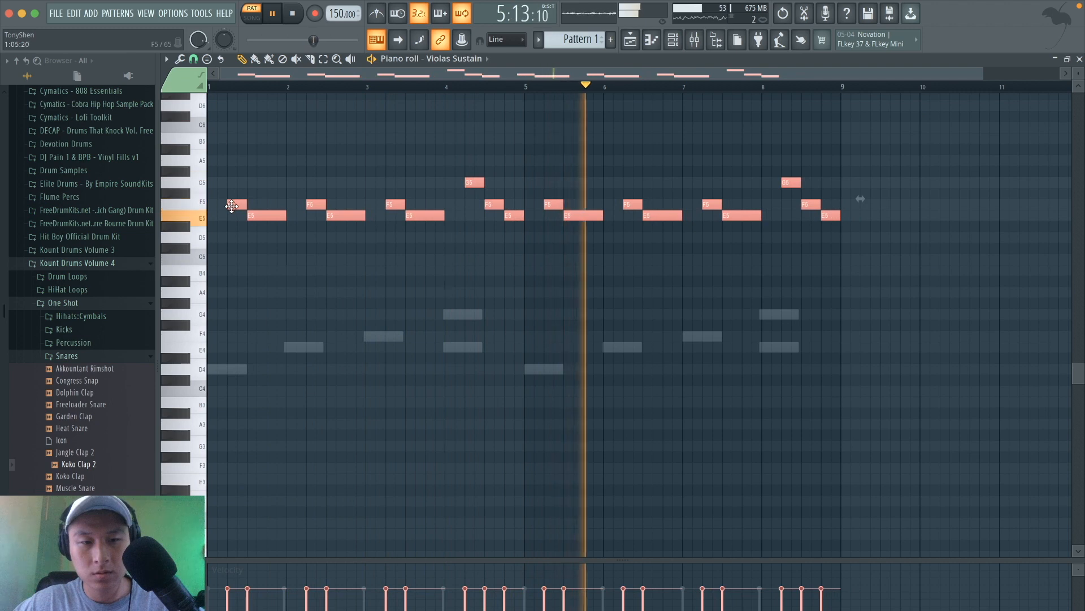
{"action": "left_click_drag", "start_coordinate": [231, 206], "coordinate": [231, 338]}
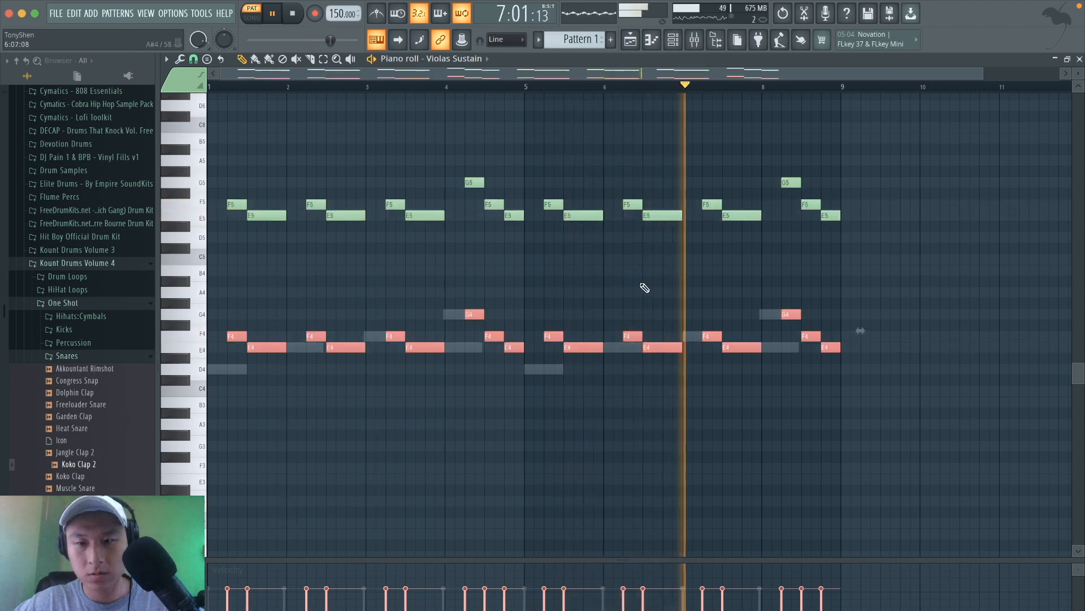
{"action": "left_click", "coordinate": [642, 280]}
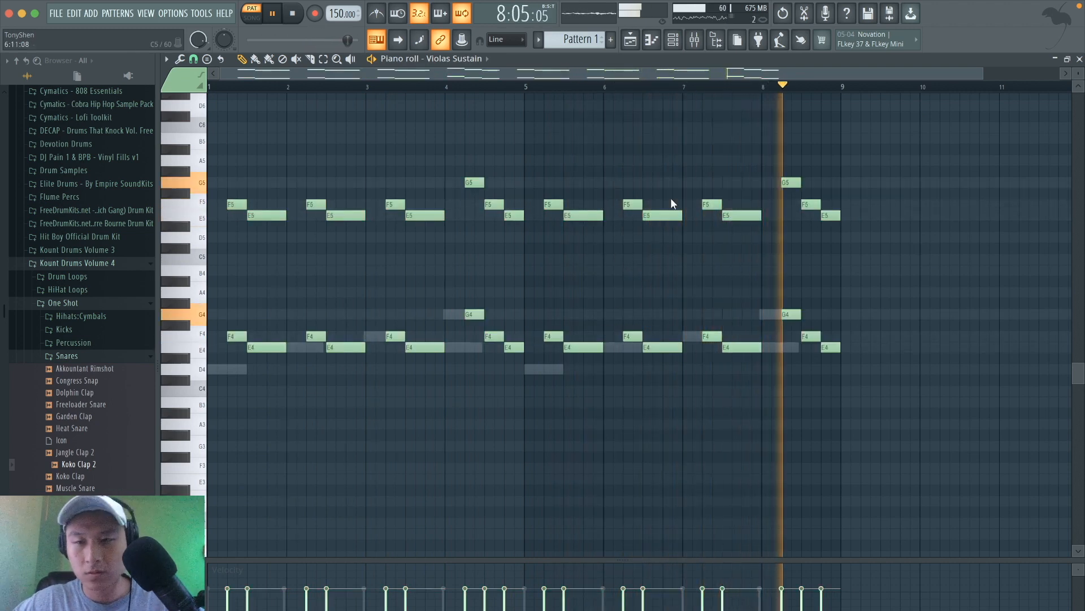
Step: Stop playback, switch the Violas Sustain channel's FLEX preset to Violins Sustain from Essential Strings, and replay the pattern
{"action": "key", "text": "space"}
{"action": "left_click", "coordinate": [674, 40]}
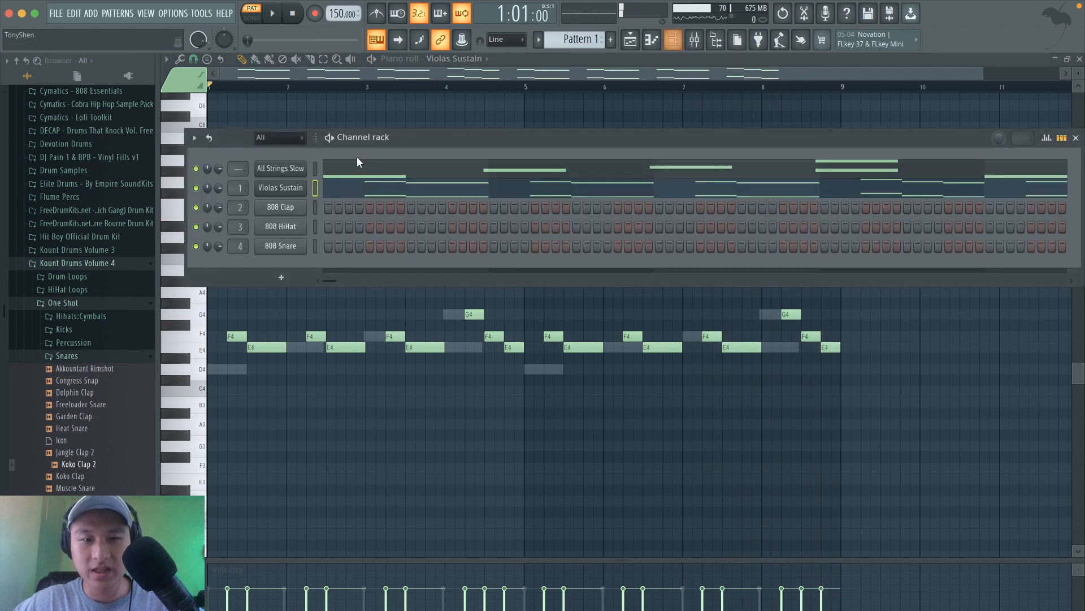
{"action": "left_click", "coordinate": [286, 190]}
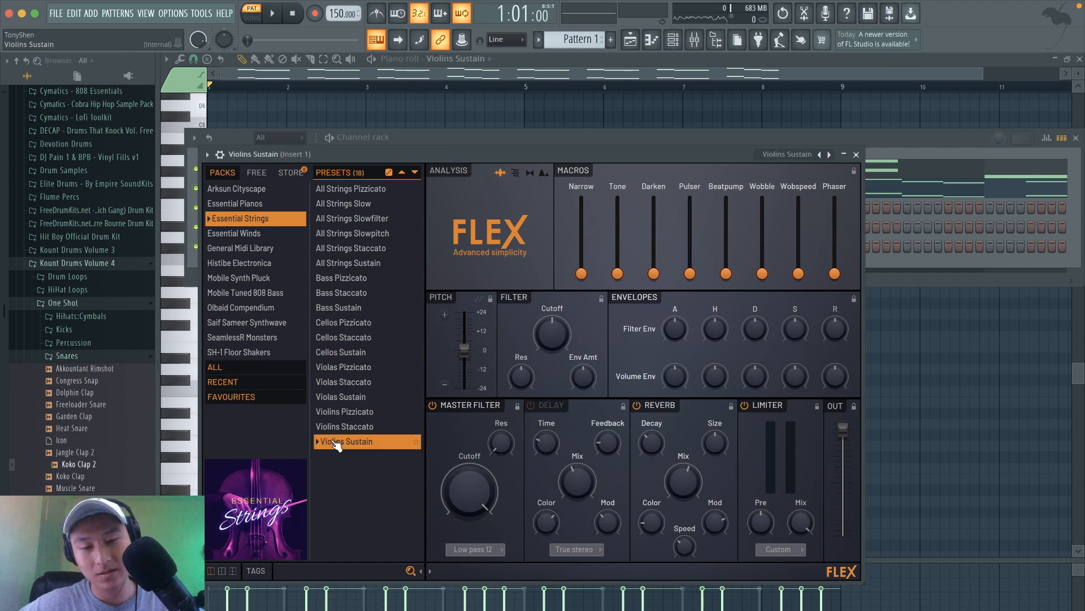
{"action": "left_click", "coordinate": [856, 153]}
{"action": "key", "text": "space"}
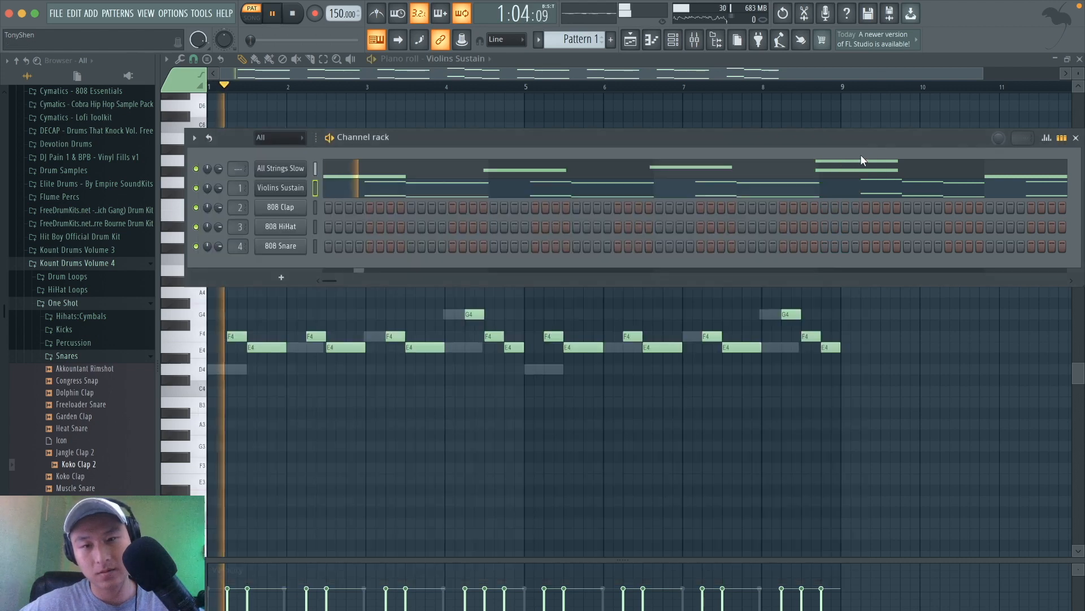
Step: Route All Strings Slow and Violins Sustain to mixer inserts 1 and 2, and lower both track volumes, with Violins Sustain at about 74%
{"action": "key", "text": "F6"}
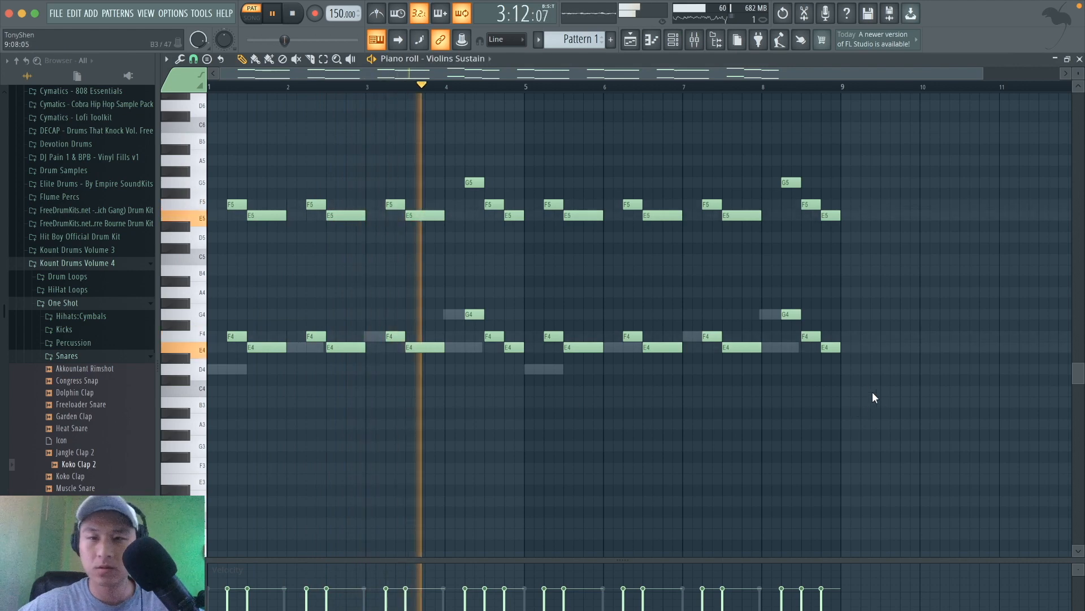
{"action": "left_click", "coordinate": [683, 42]}
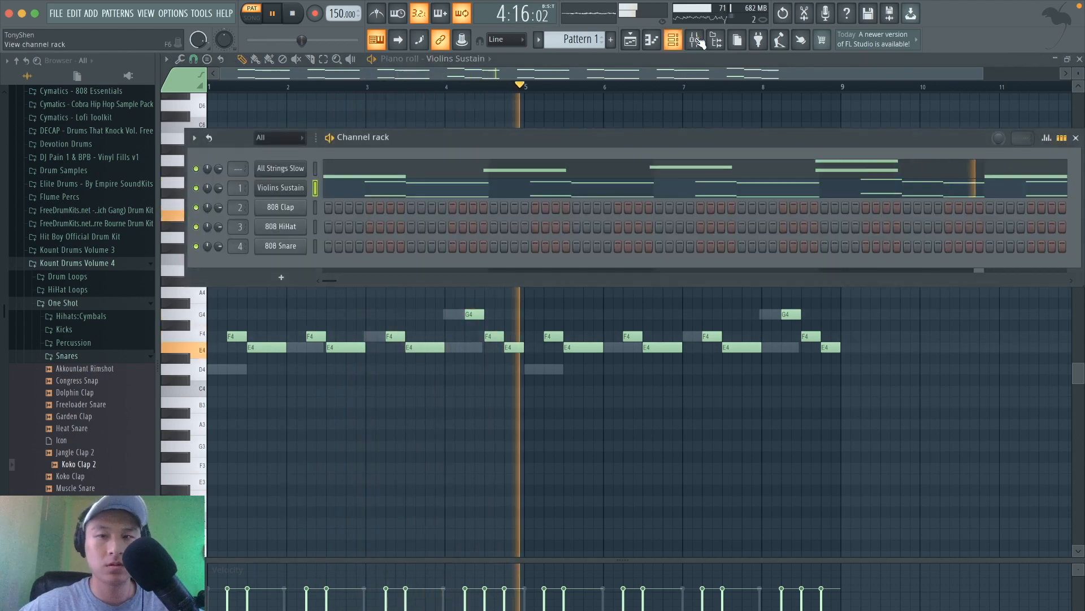
{"action": "left_click", "coordinate": [699, 42]}
{"action": "left_click", "coordinate": [676, 43]}
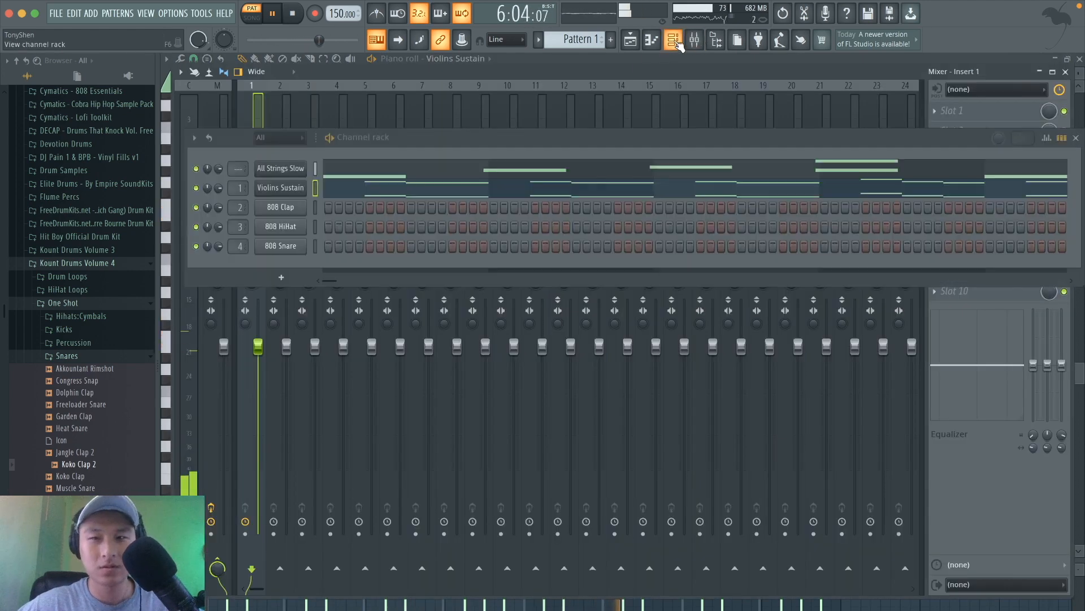
{"action": "left_click", "coordinate": [318, 169]}
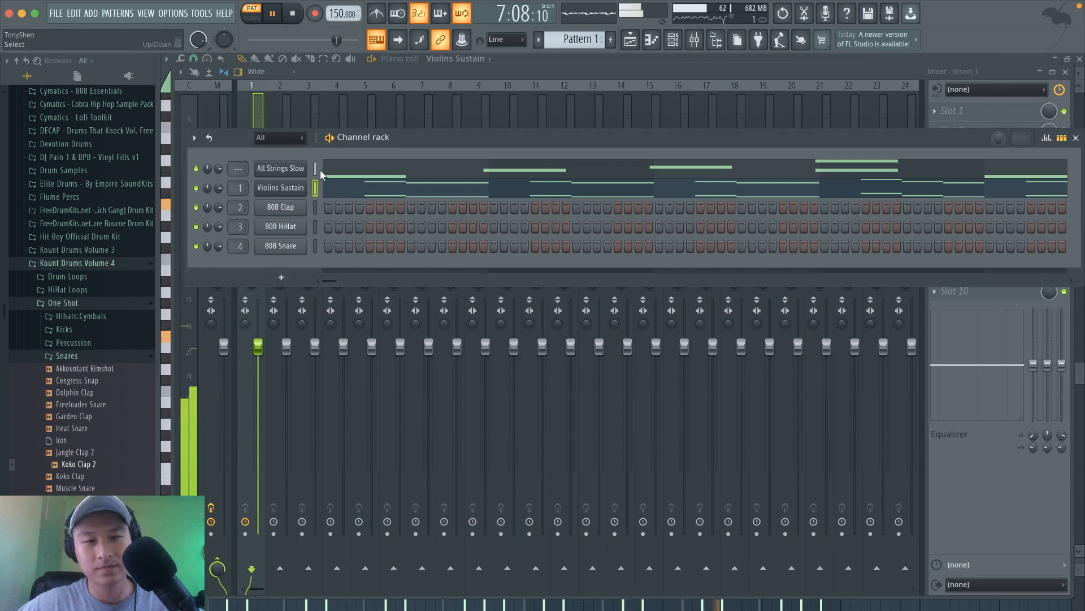
{"action": "key", "text": "F6"}
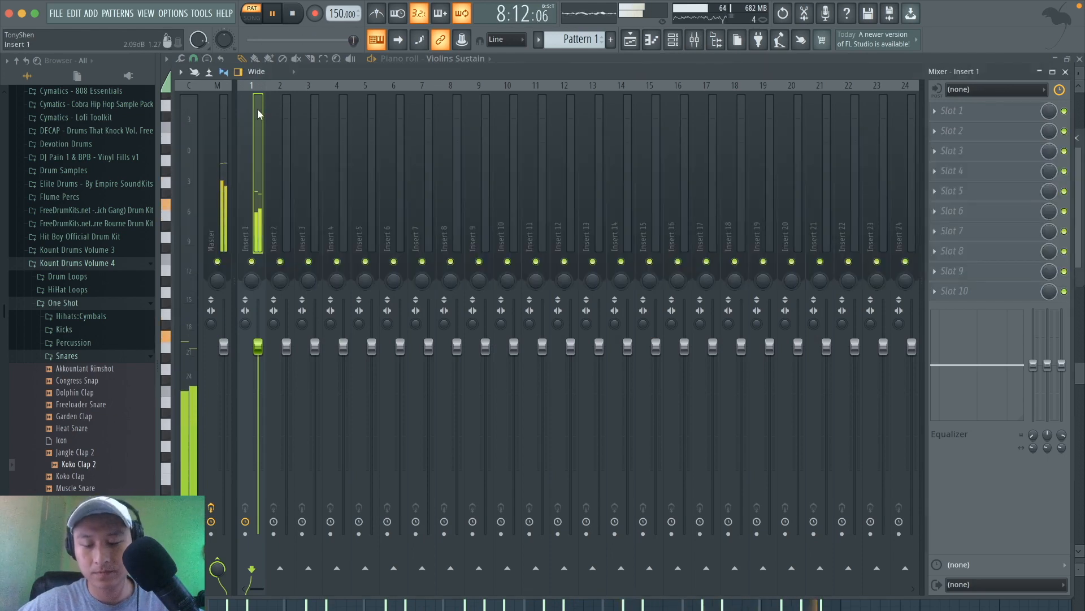
{"action": "key", "text": "space"}
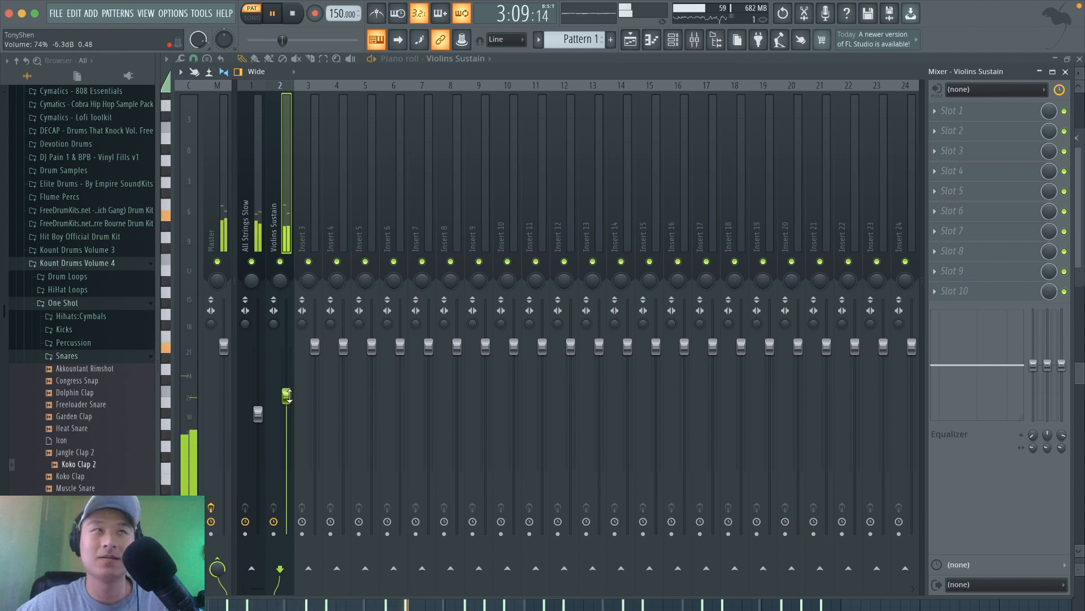
{"action": "left_click", "coordinate": [674, 40]}
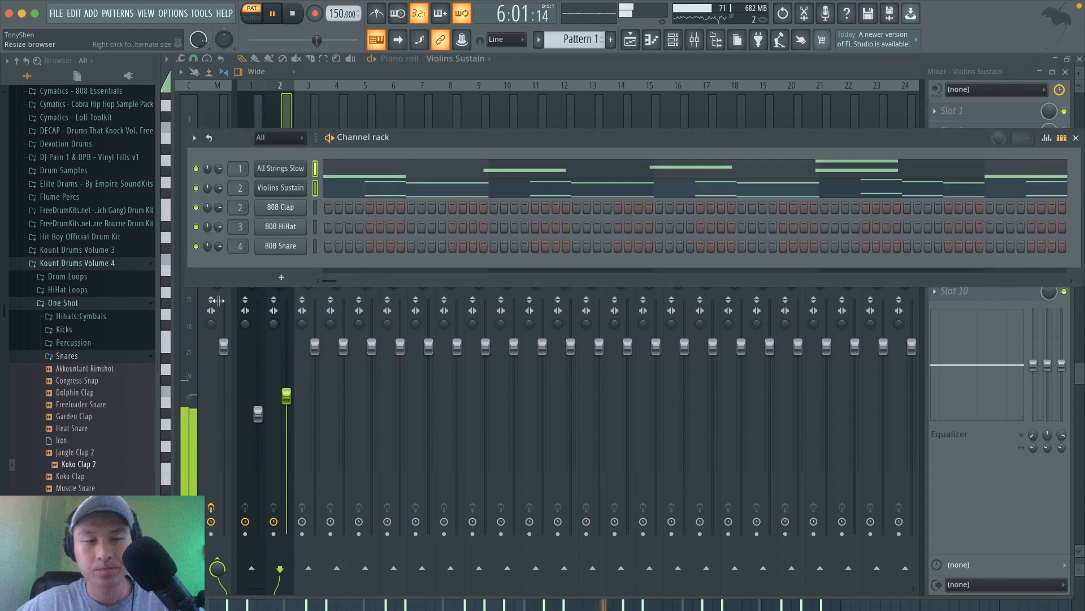
Step: Replace the 808 Clap channel with FLEX and search all of its packs for "bell" presets
{"action": "right_click", "coordinate": [296, 212]}
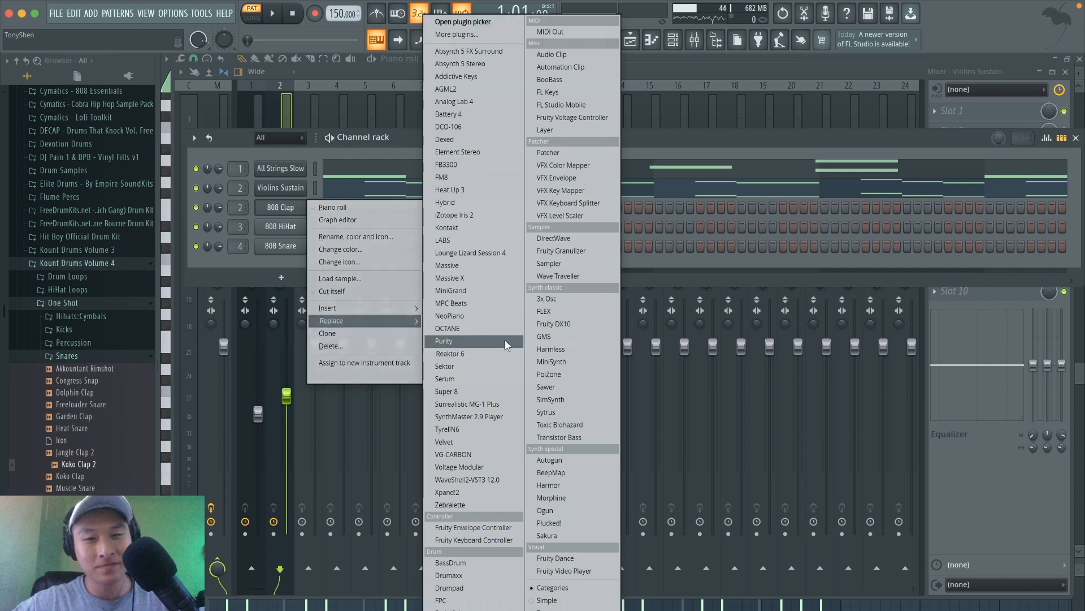
{"action": "left_click", "coordinate": [571, 310]}
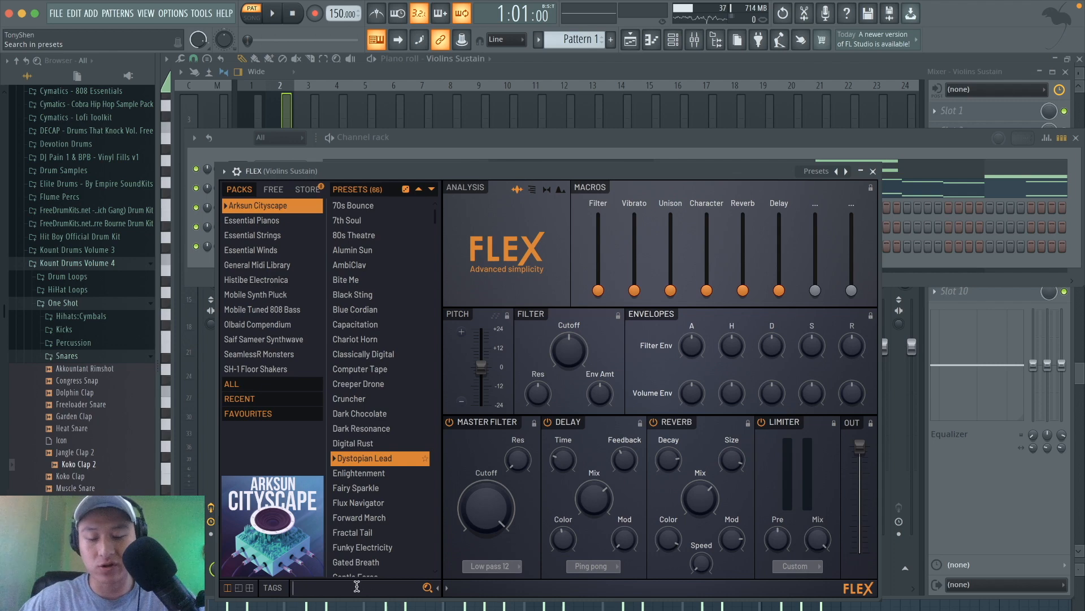
{"action": "type", "text": "bell"}
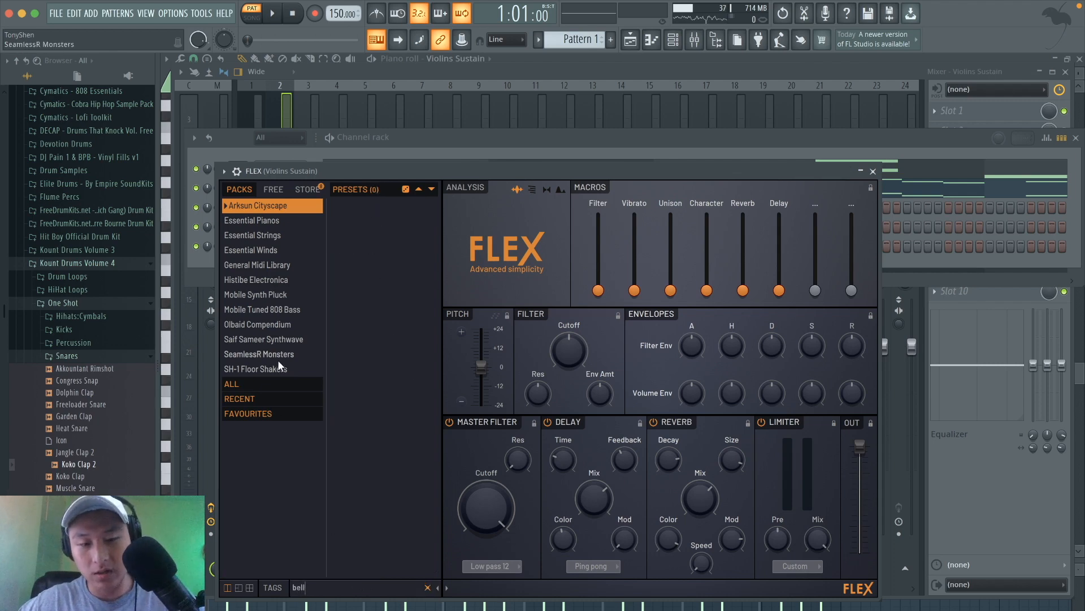
{"action": "left_click", "coordinate": [249, 383]}
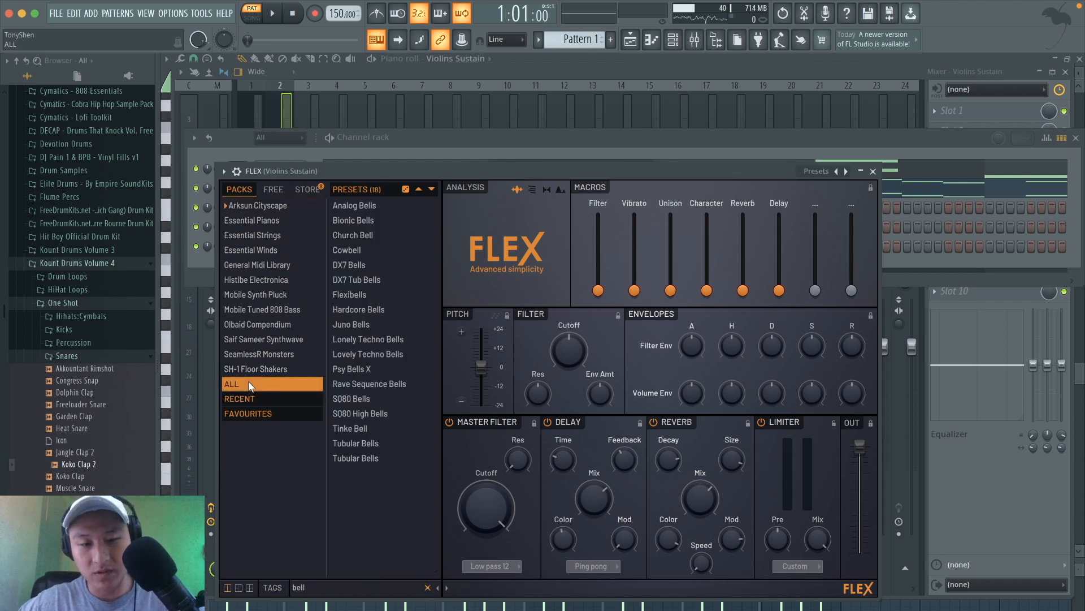
Step: Audition Bionic Bells, Cowbell, DX7 Bells and Hardcore Bells, load the Analog Bells preset and close FLEX
{"action": "left_click", "coordinate": [379, 221]}
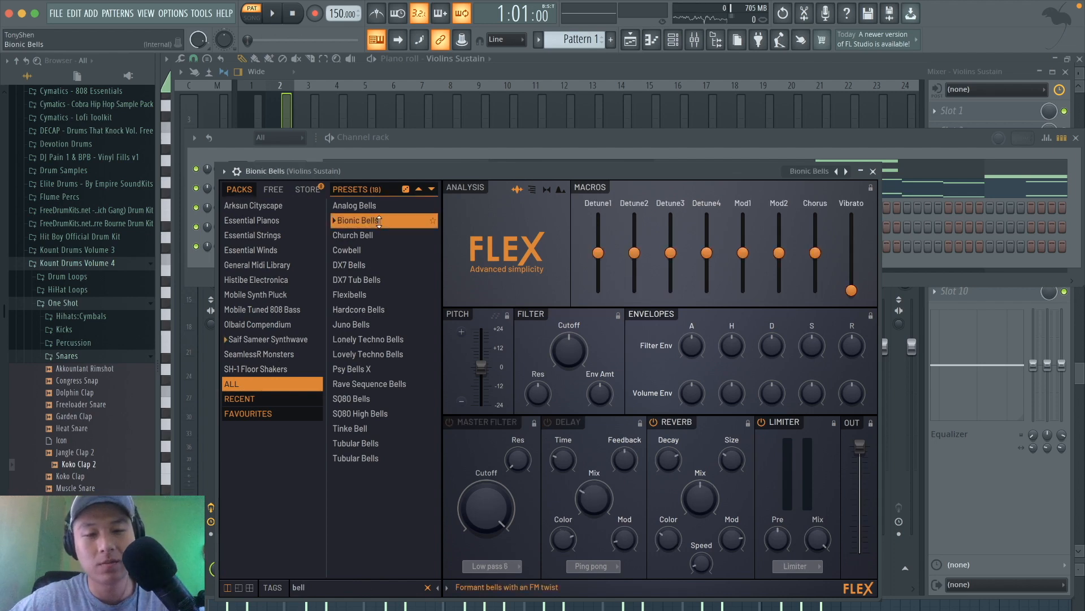
{"action": "left_click", "coordinate": [364, 250]}
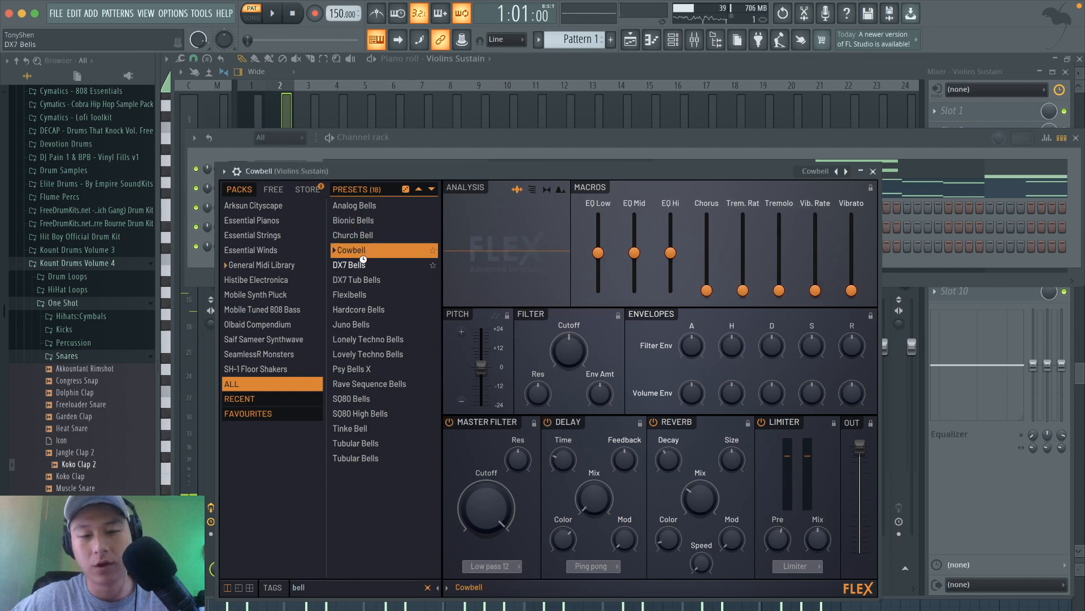
{"action": "left_click", "coordinate": [363, 261]}
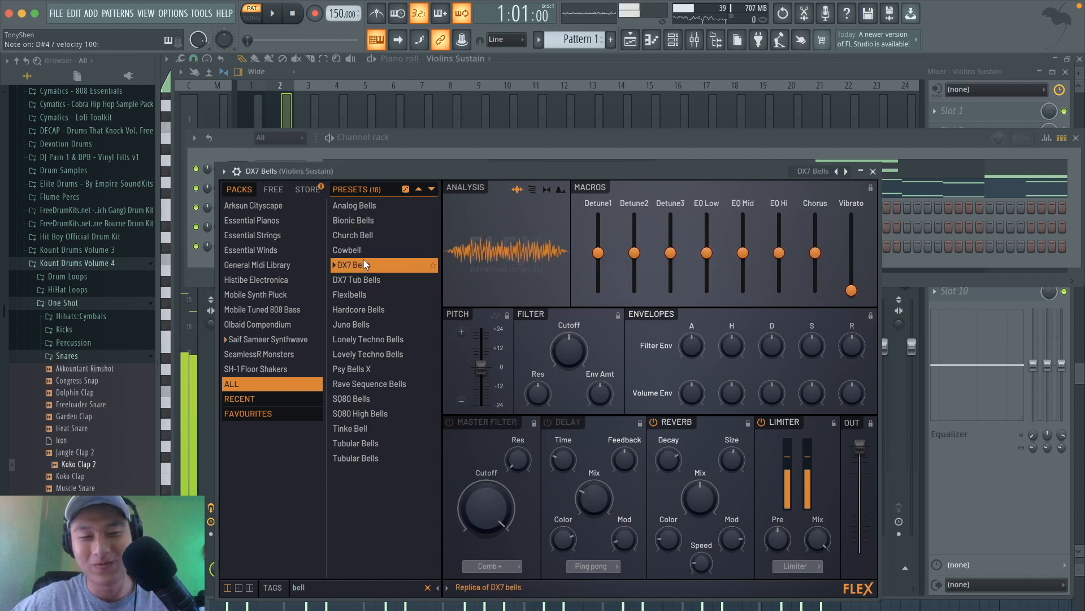
{"action": "left_click", "coordinate": [361, 309]}
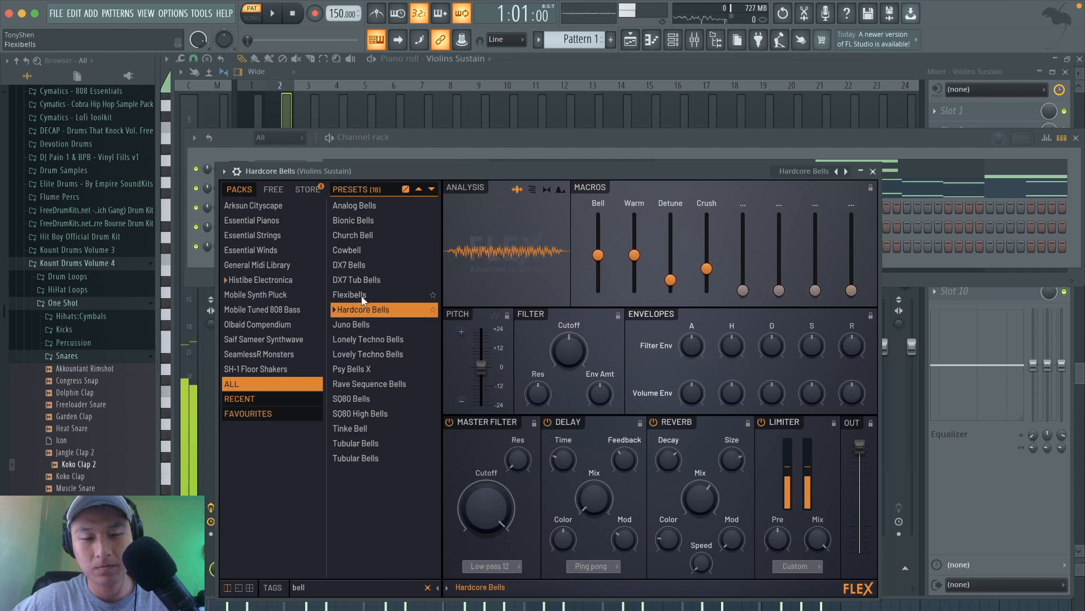
{"action": "left_click", "coordinate": [363, 292]}
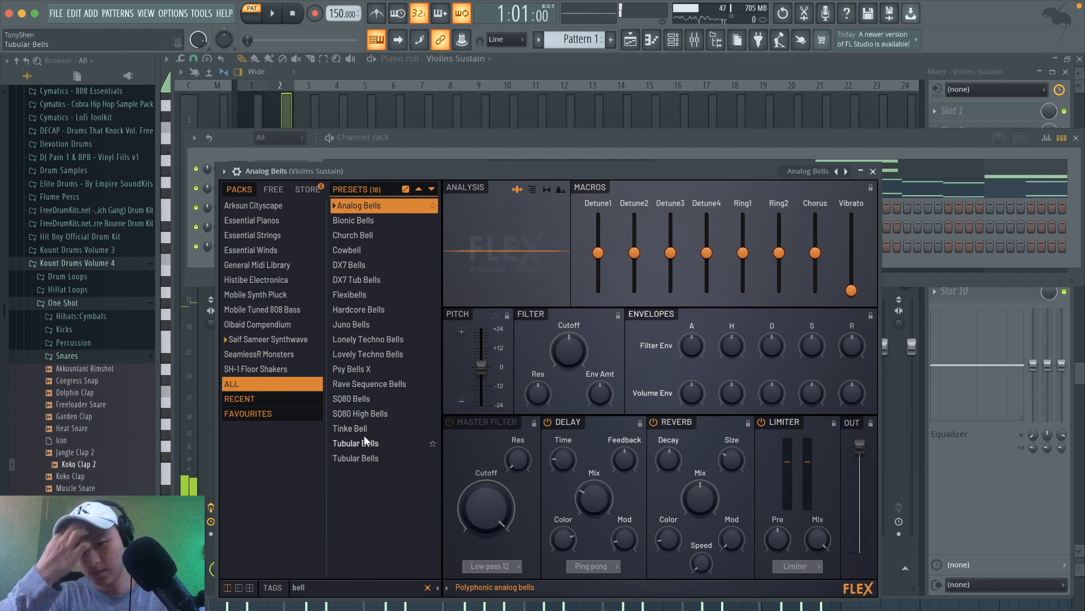
{"action": "left_click", "coordinate": [874, 171]}
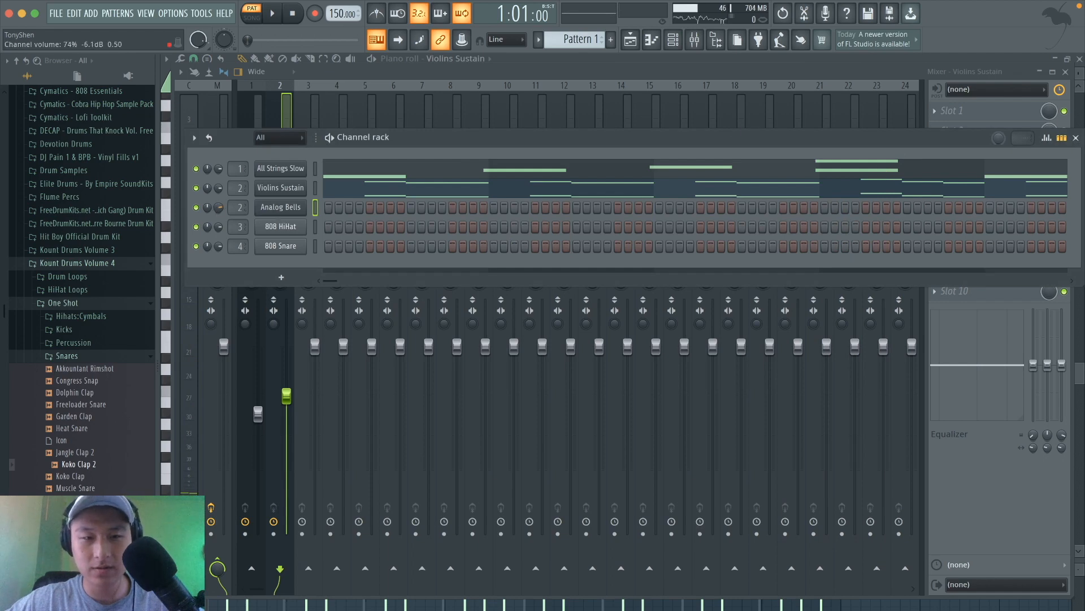
Step: Open the Analog Bells piano roll and place a one-beat D5 note at the start of bar 1
{"action": "left_click", "coordinate": [654, 40]}
{"action": "key", "text": "space"}
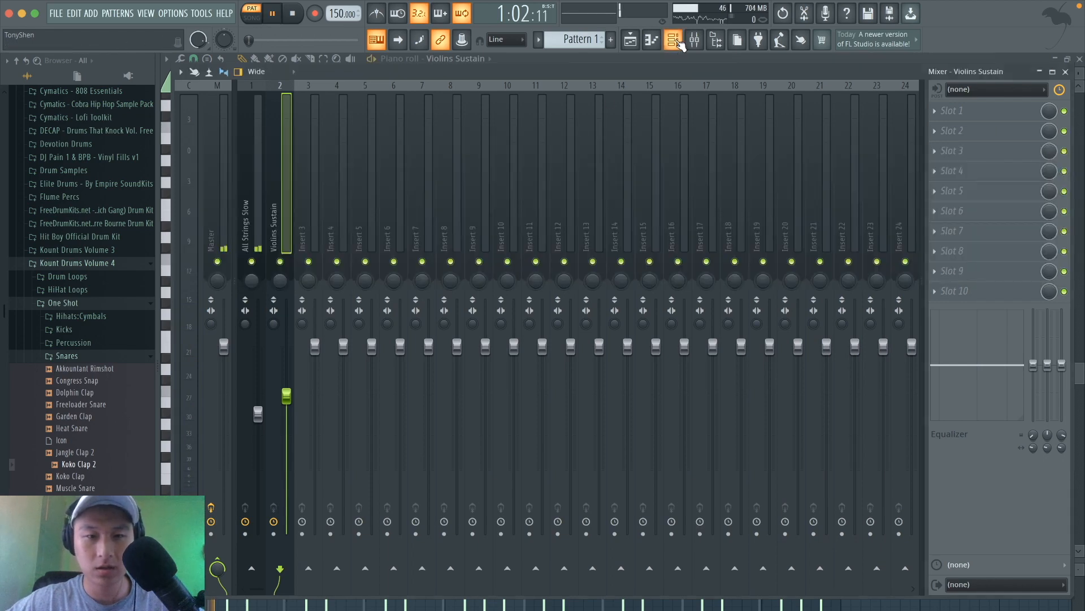
{"action": "left_click", "coordinate": [655, 40]}
{"action": "key", "text": "space"}
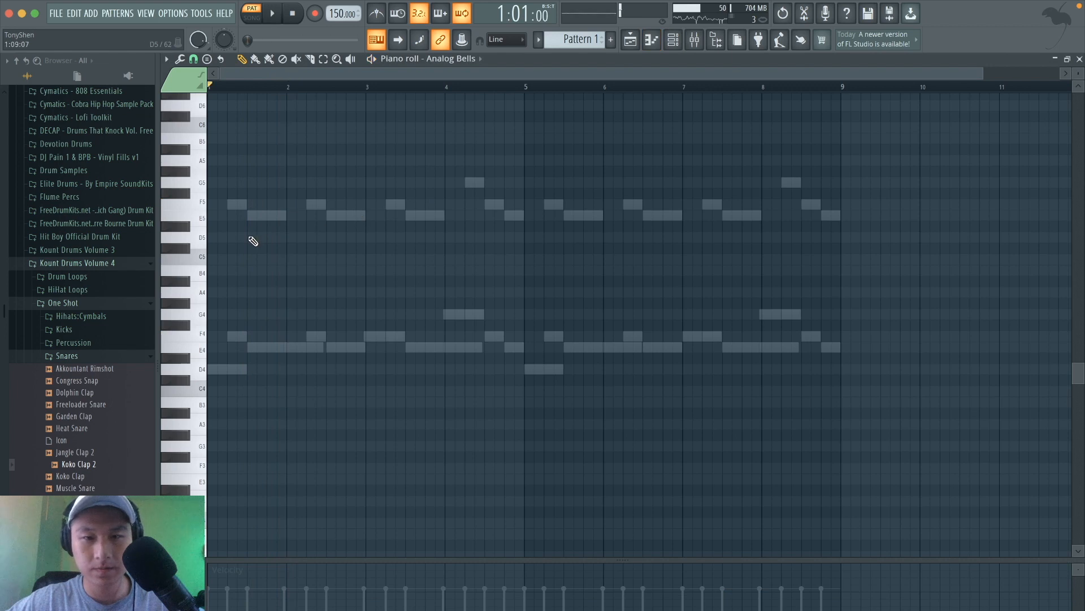
{"action": "scroll", "coordinate": [252, 240], "scroll_direction": "up", "scroll_amount": 3}
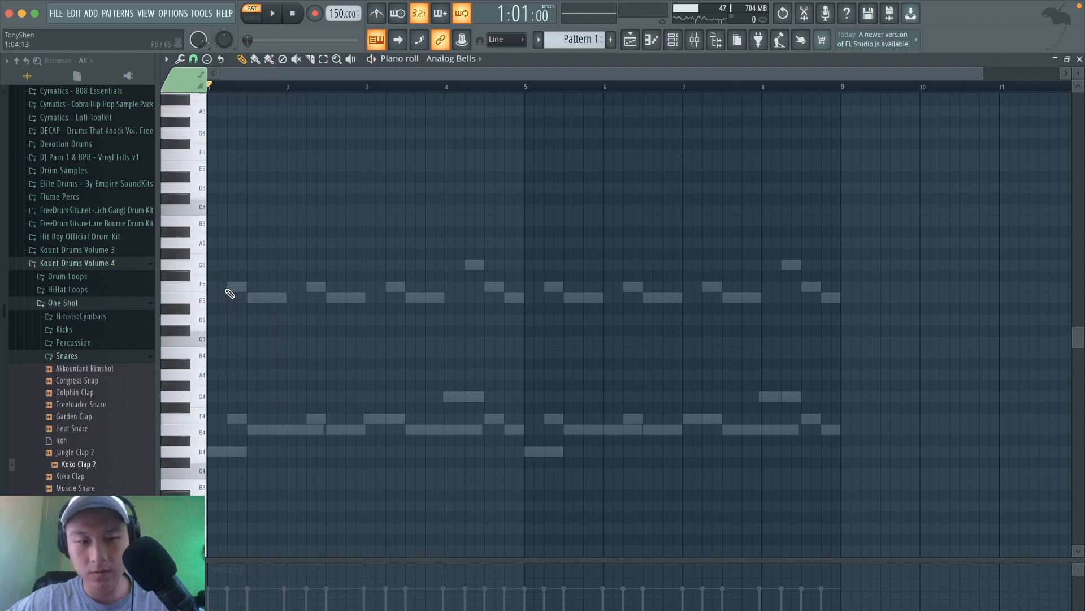
{"action": "mouse_move", "coordinate": [221, 291]}
{"action": "left_mouse_down"}
{"action": "mouse_move", "coordinate": [193, 324]}
{"action": "mouse_move", "coordinate": [220, 319]}
{"action": "left_mouse_up"}
{"action": "key", "text": "space"}
{"action": "key", "text": "space"}
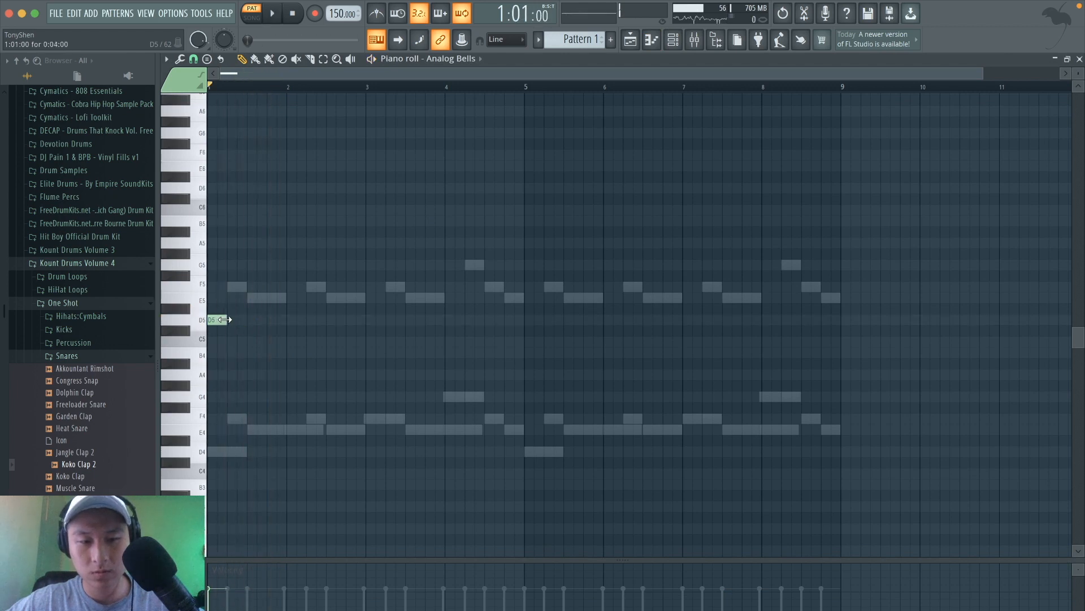
Step: Add one-beat bell notes E5 in the middle of bar 1, F5 at bar 2 and A#5 at bar 3, and preview the pattern
{"action": "left_click", "coordinate": [248, 298]}
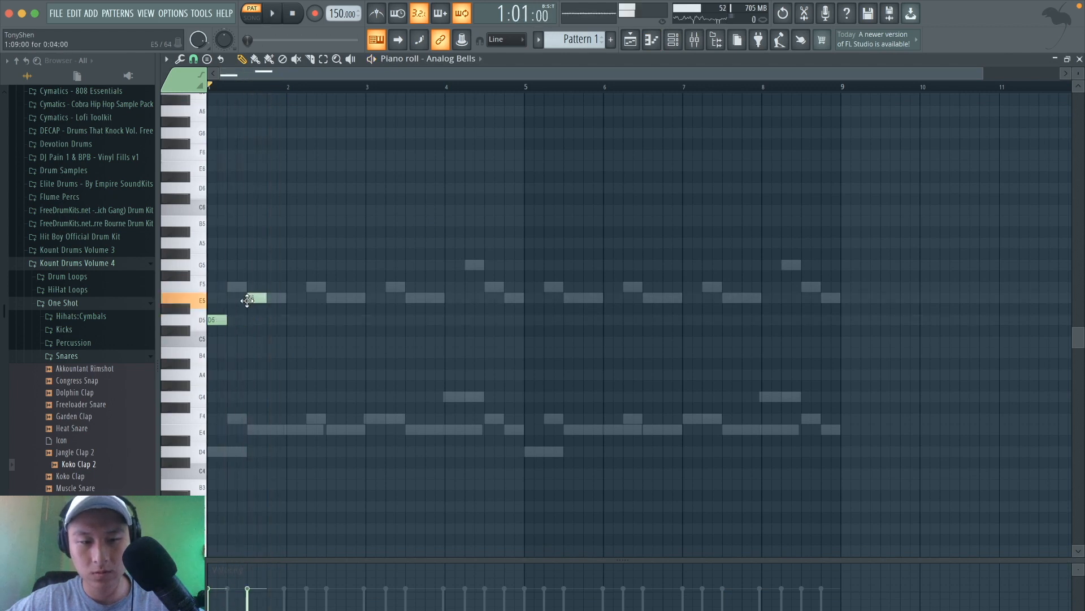
{"action": "left_click", "coordinate": [287, 286]}
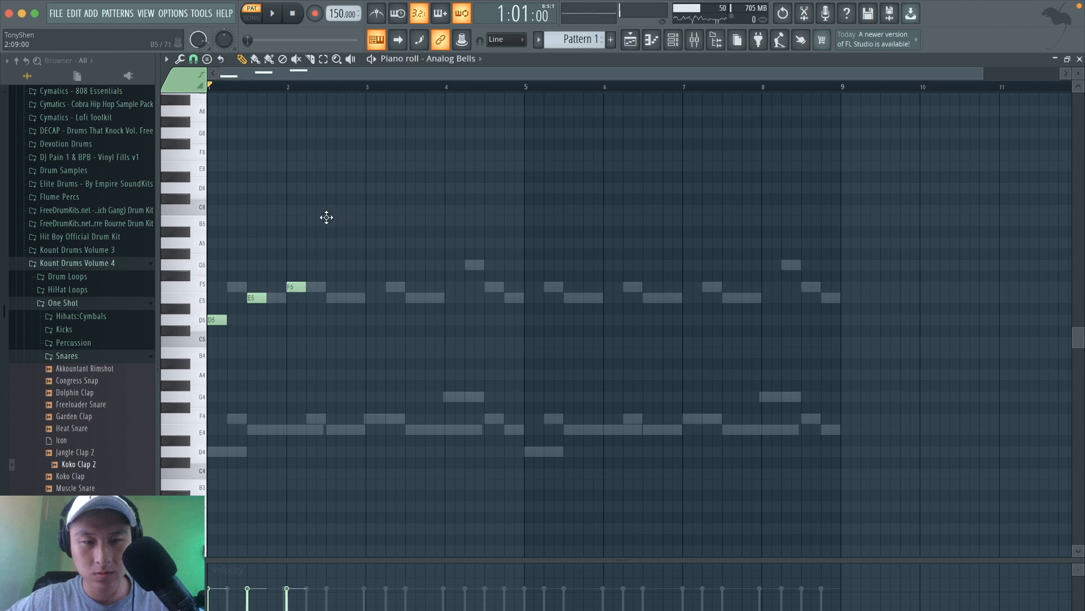
{"action": "left_click_drag", "start_coordinate": [326, 217], "coordinate": [366, 230]}
{"action": "key", "text": "space"}
{"action": "key", "text": "space"}
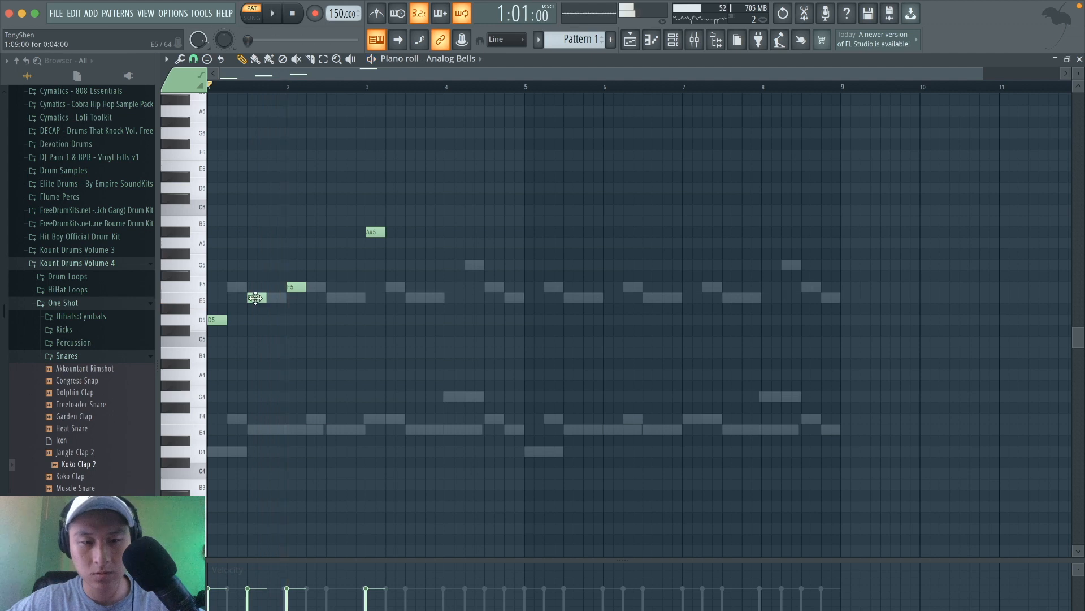
Step: Spread out the bell notes so E5 starts at bar 2, F5 at bar 3 and A#5 at bar 4, checking by playback
{"action": "left_click_drag", "start_coordinate": [255, 298], "coordinate": [333, 287]}
{"action": "key", "text": "space"}
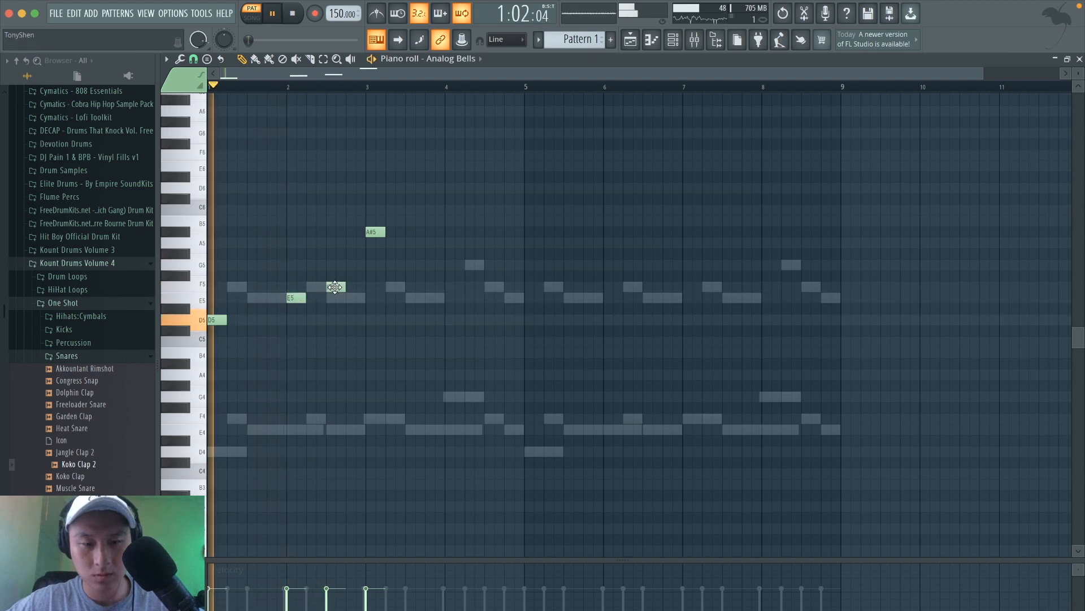
{"action": "left_click_drag", "start_coordinate": [374, 231], "coordinate": [409, 231]}
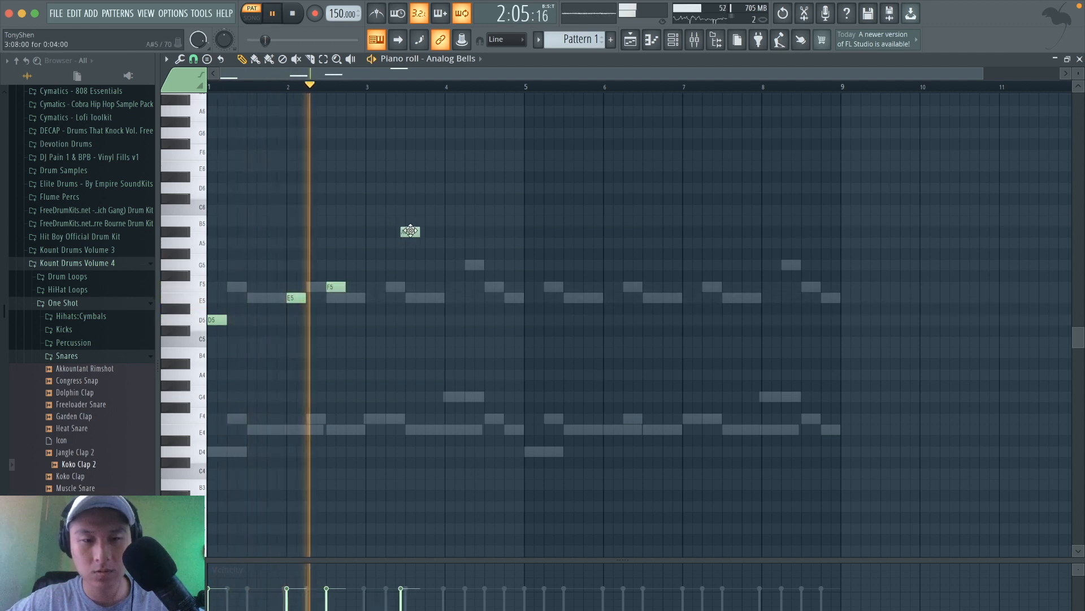
{"action": "key", "text": "space"}
{"action": "left_click_drag", "start_coordinate": [338, 287], "coordinate": [375, 288]}
{"action": "left_click_drag", "start_coordinate": [411, 231], "coordinate": [448, 230]}
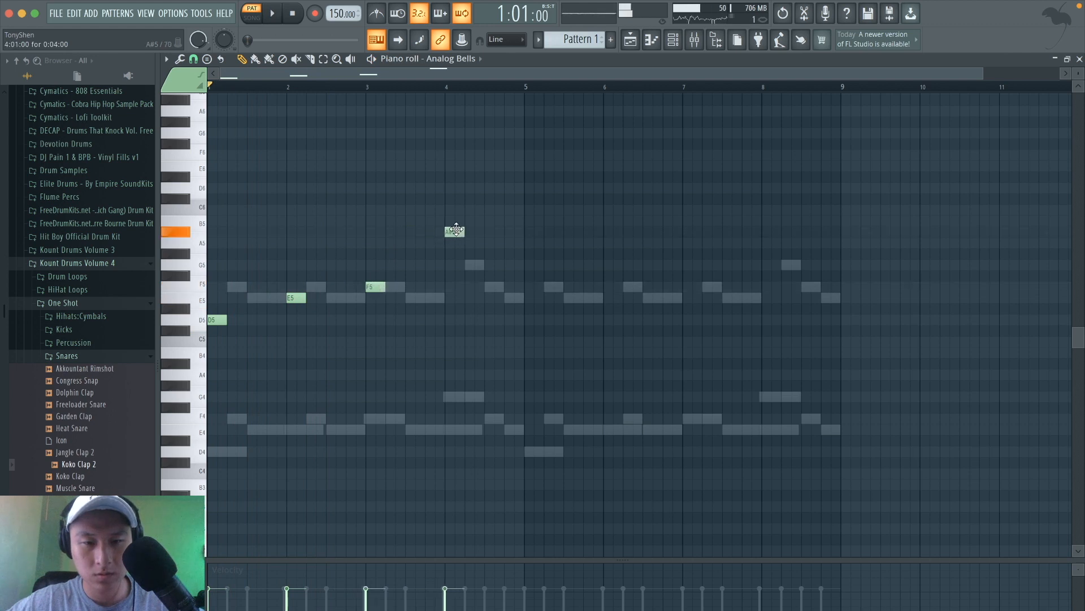
Step: Add one-beat A5 and F5 notes directly after the A#5 in bar 4 and play the pattern
{"action": "left_click", "coordinate": [467, 243]}
{"action": "left_click", "coordinate": [488, 287]}
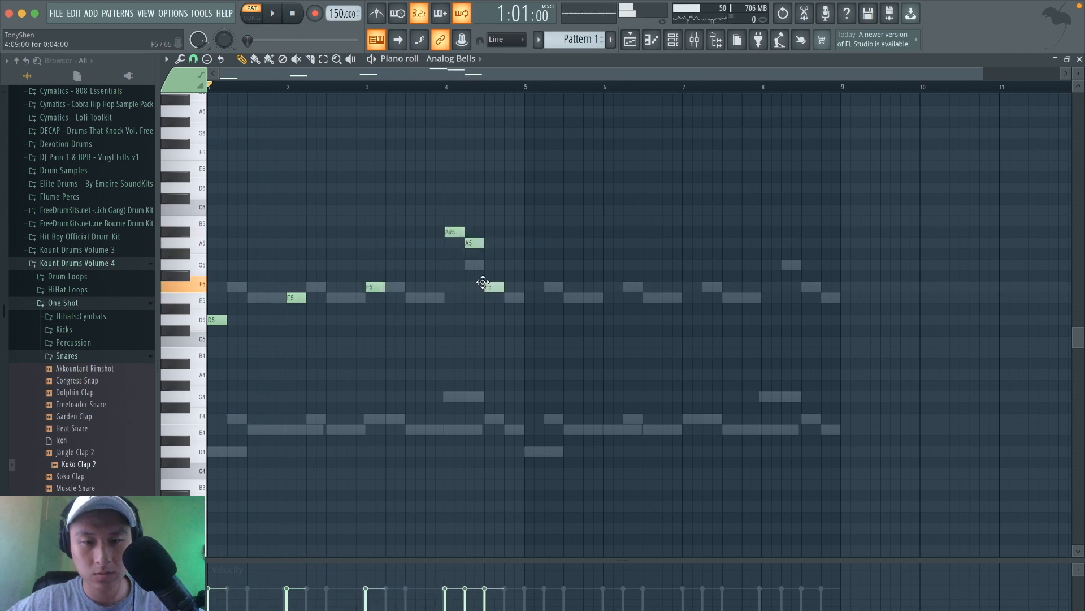
{"action": "key", "text": "space"}
Step: Select all the bell notes, copy them to start at bar 5, and clear the selection
{"action": "left_click_drag", "start_coordinate": [534, 379], "coordinate": [159, 193]}
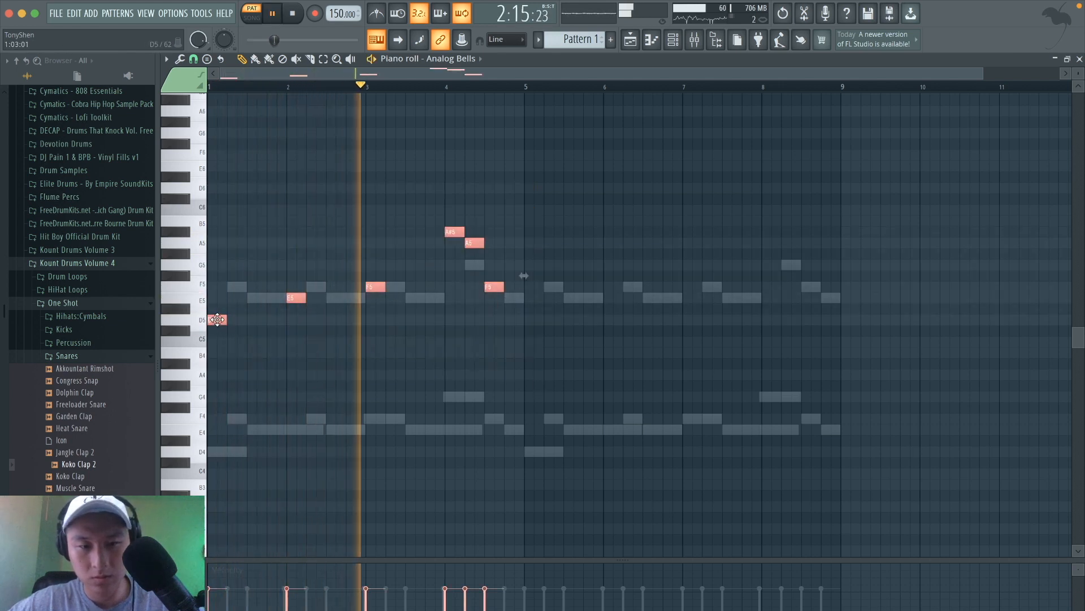
{"action": "left_click_drag", "start_coordinate": [217, 321], "coordinate": [533, 323], "text": "shift"}
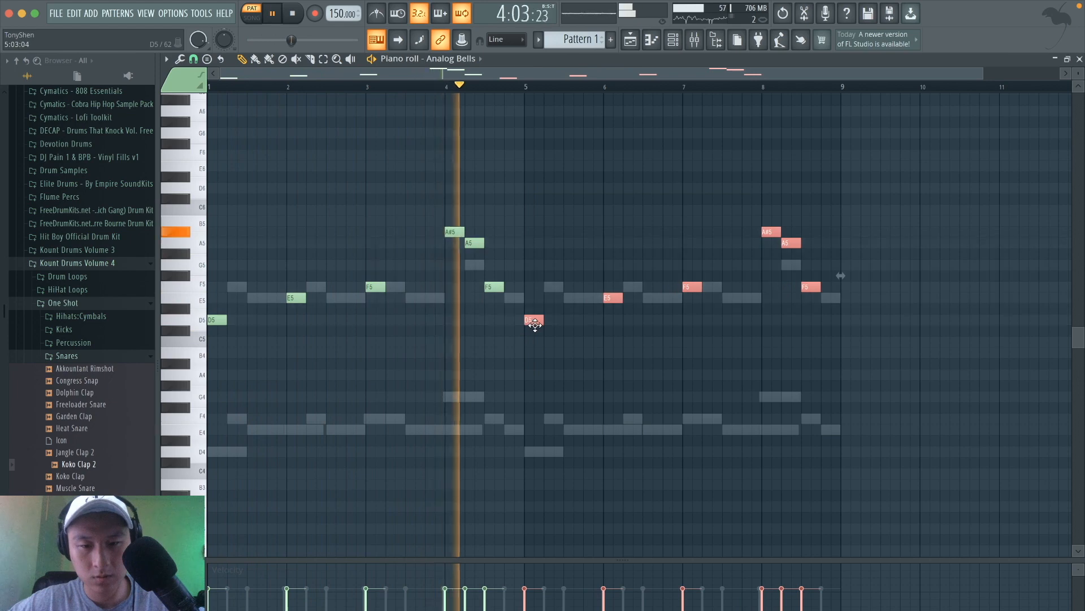
{"action": "left_click", "coordinate": [555, 275], "text": "ctrl"}
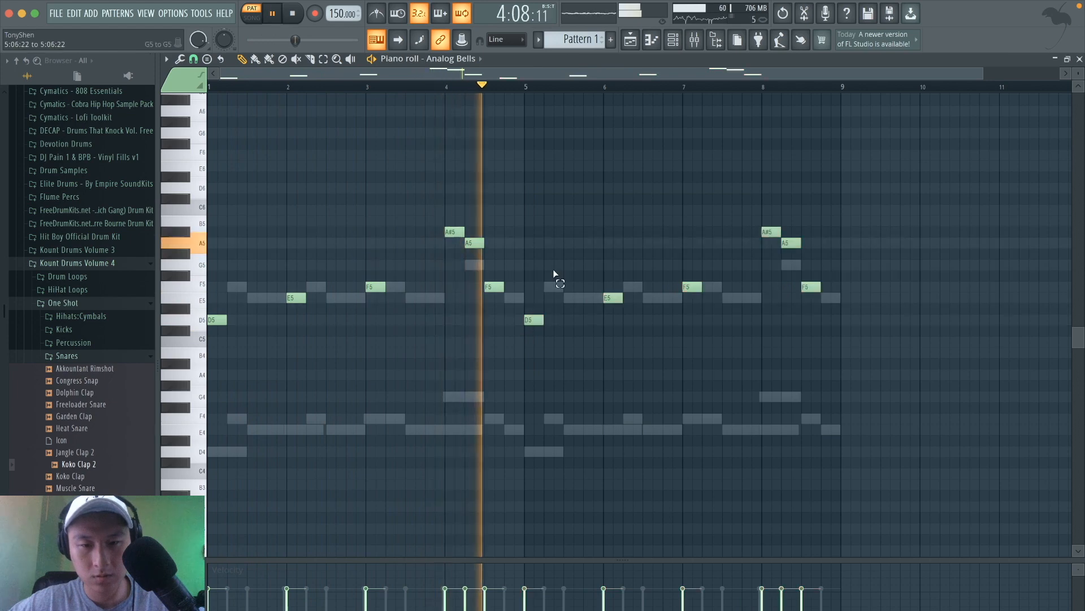
Step: Reopen FLEX on the Analog Bells channel, try Tinke Bell during playback, switch the preset to Juno Bells, and close it
{"action": "left_click", "coordinate": [673, 39]}
{"action": "left_click", "coordinate": [295, 217]}
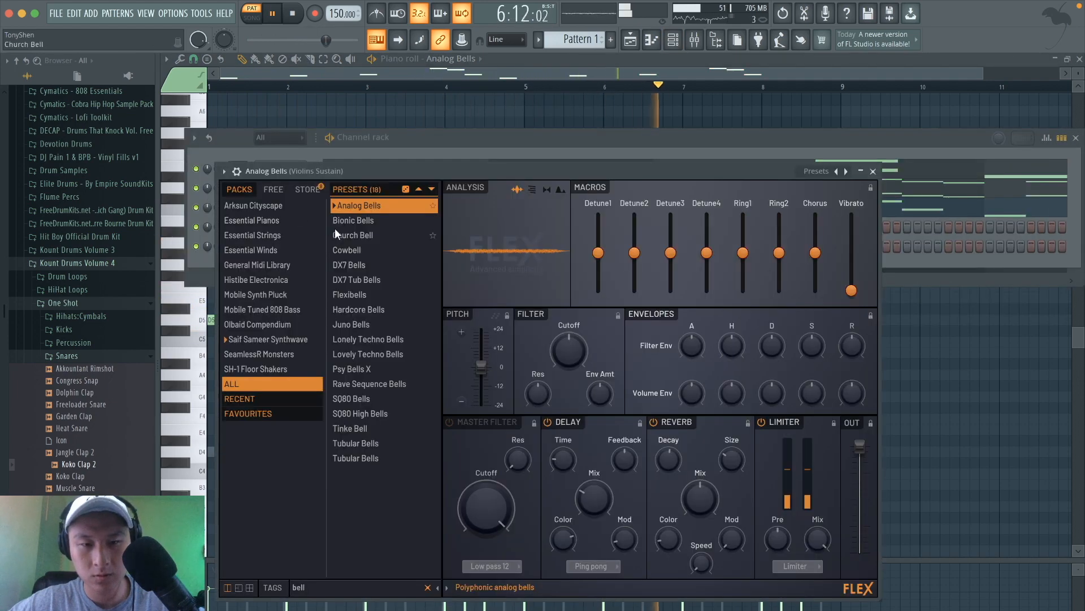
{"action": "key", "text": "space"}
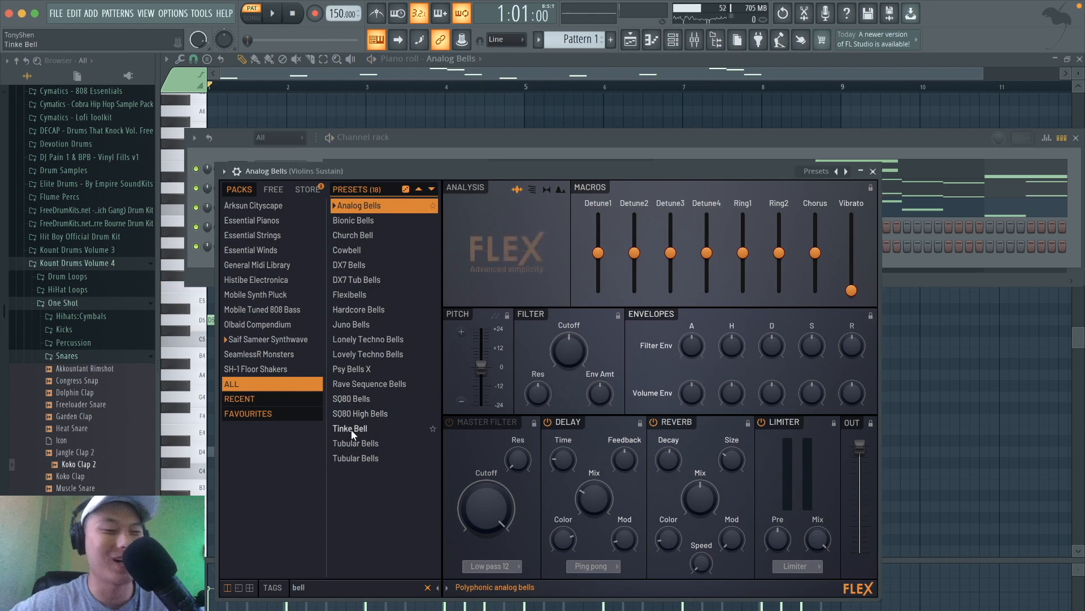
{"action": "left_click", "coordinate": [351, 429]}
{"action": "key", "text": "space"}
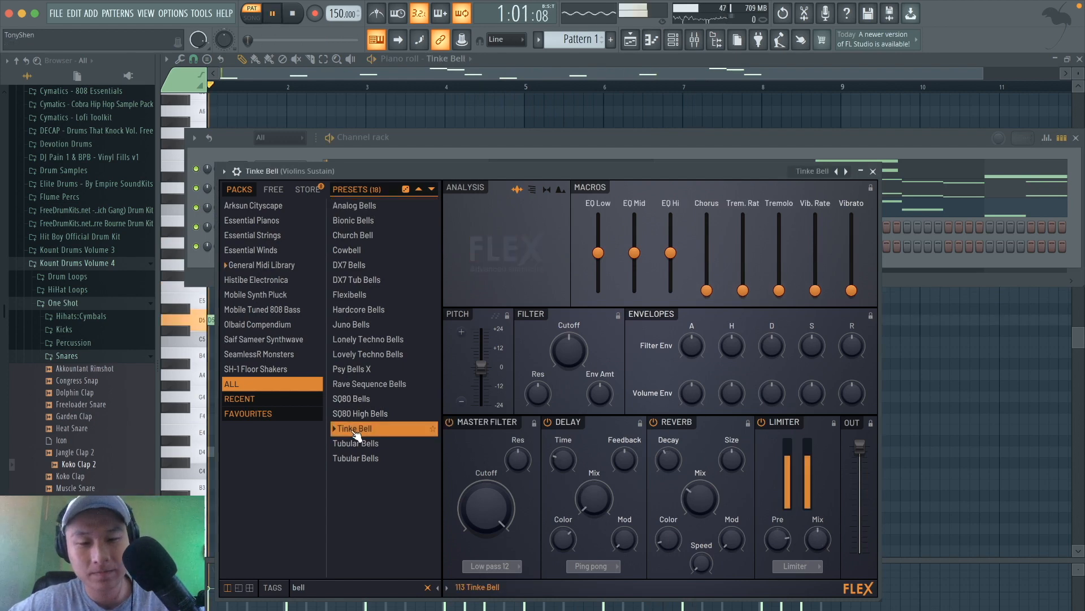
{"action": "left_click", "coordinate": [358, 324]}
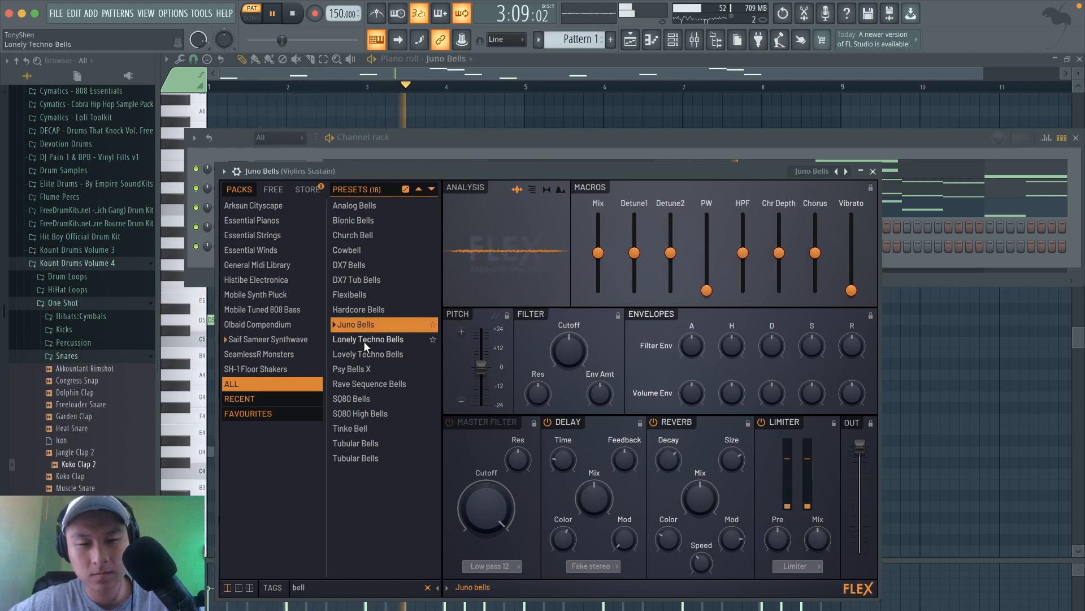
{"action": "left_click", "coordinate": [874, 172]}
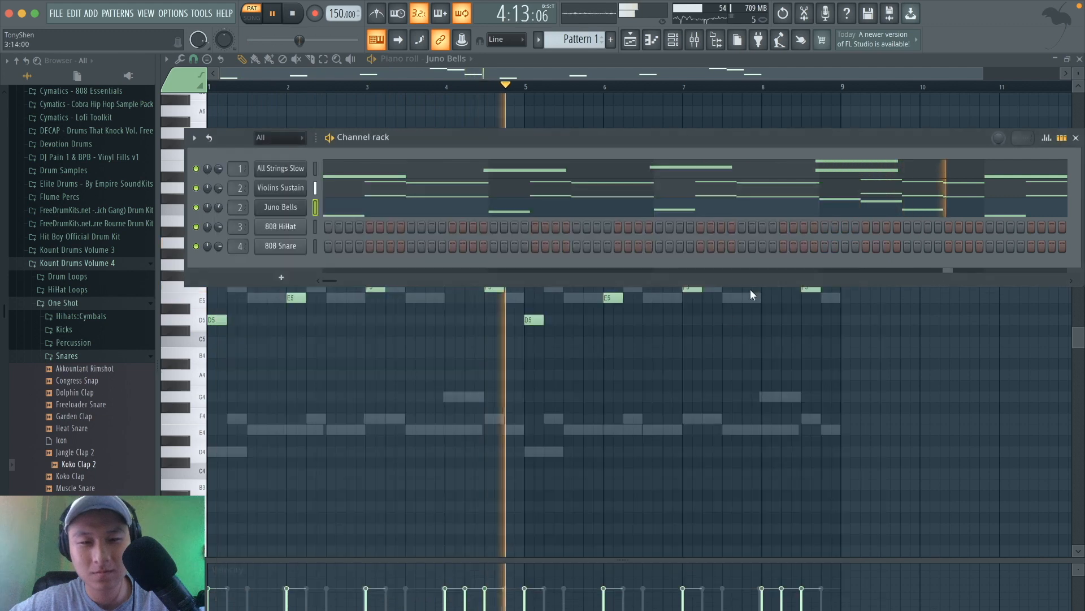
Step: Hide the channel rack, transpose the Juno Bells melody up one octave, and replay the pattern
{"action": "key", "text": "F6"}
{"action": "key", "text": "space"}
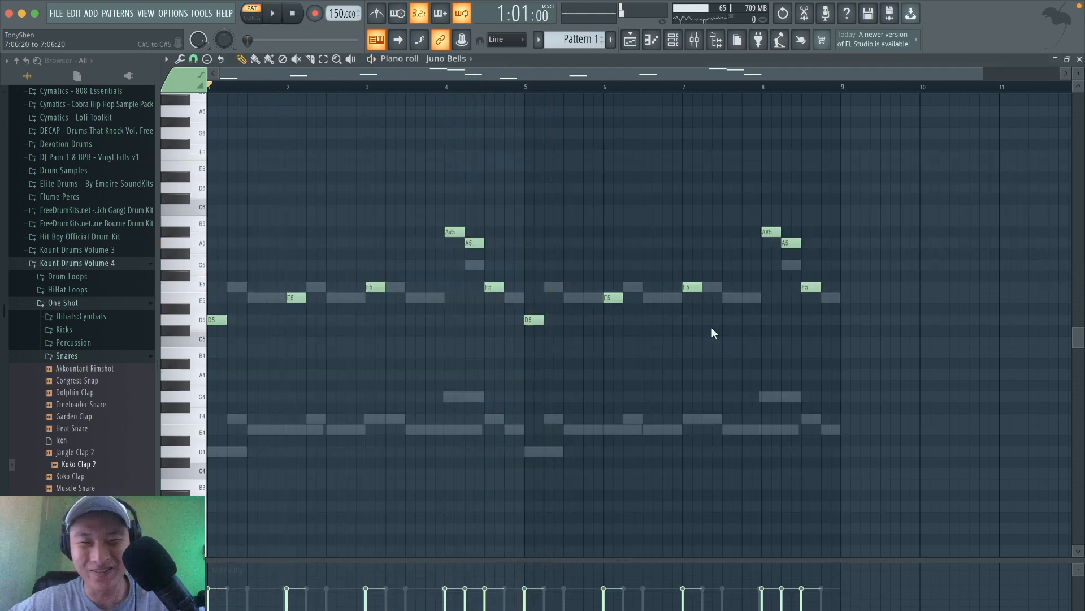
{"action": "key", "text": "ctrl+Up"}
{"action": "scroll", "coordinate": [711, 332], "scroll_direction": "up", "scroll_amount": 3}
{"action": "key", "text": "space"}
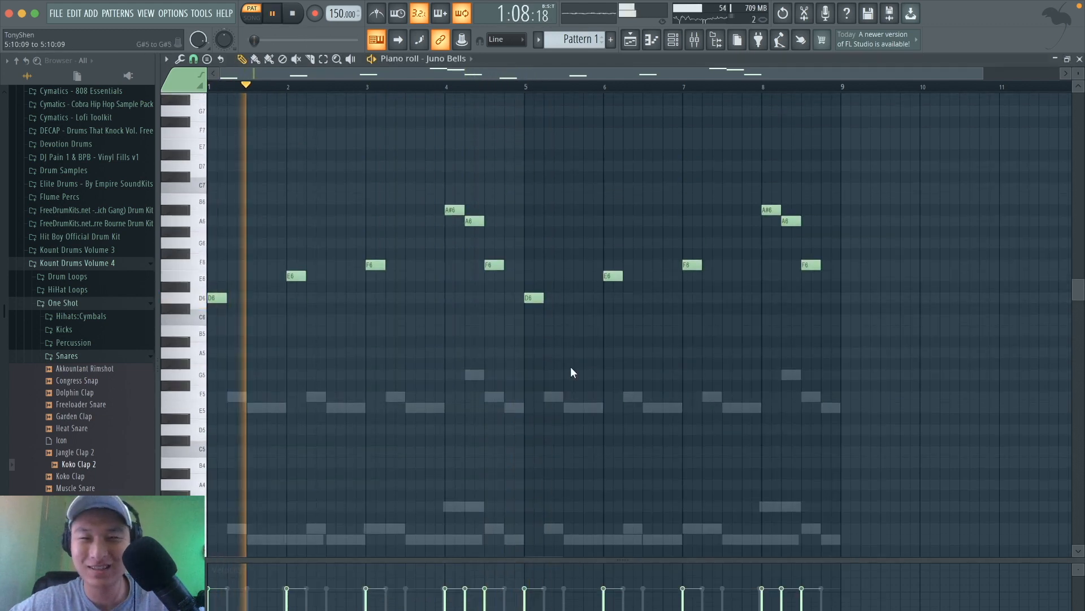
Step: Route Juno Bells to mixer insert 3 and lower its track volume during playback
{"action": "left_click", "coordinate": [701, 46]}
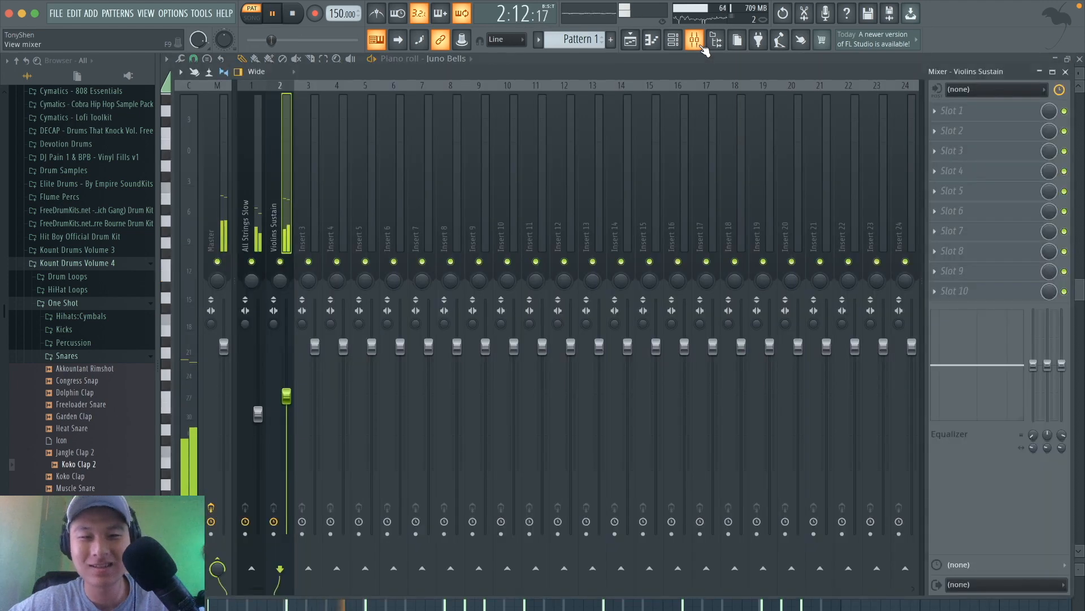
{"action": "left_click", "coordinate": [674, 40]}
{"action": "left_click", "coordinate": [307, 110]}
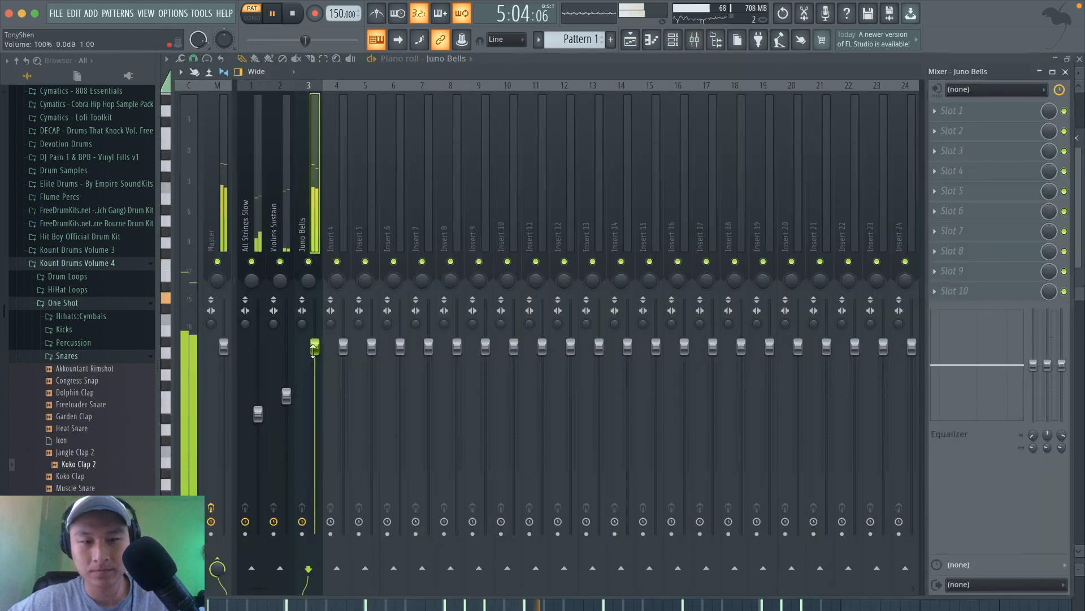
{"action": "left_click_drag", "start_coordinate": [315, 346], "coordinate": [315, 380]}
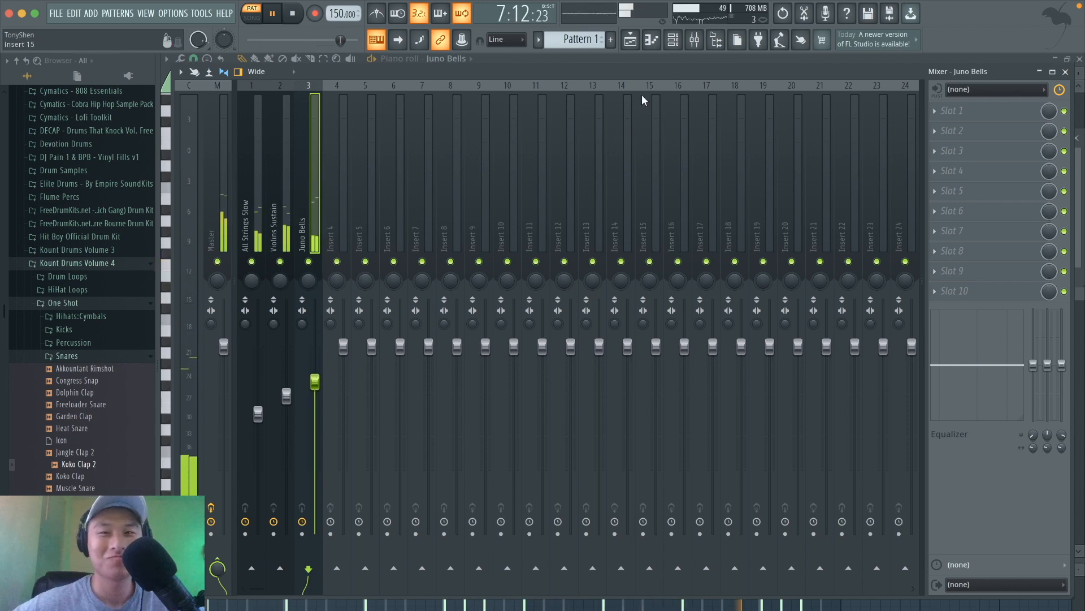
{"action": "left_click", "coordinate": [678, 40]}
{"action": "left_click", "coordinate": [681, 41]}
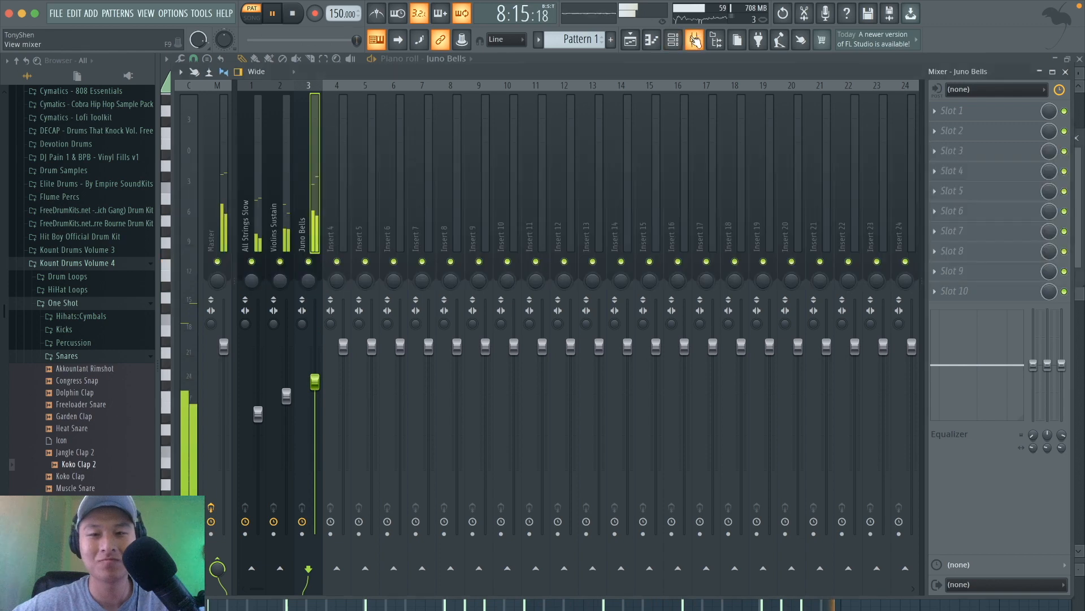
Step: Open the Juno Bells melody in the piano roll and play it from bar 8
{"action": "left_click", "coordinate": [680, 43]}
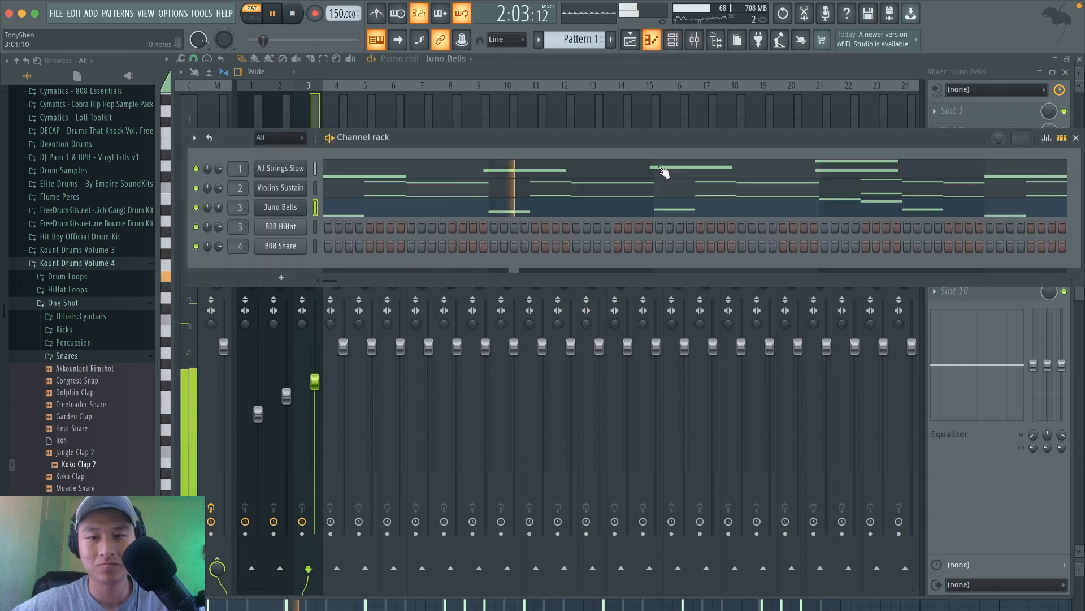
{"action": "left_click", "coordinate": [660, 215]}
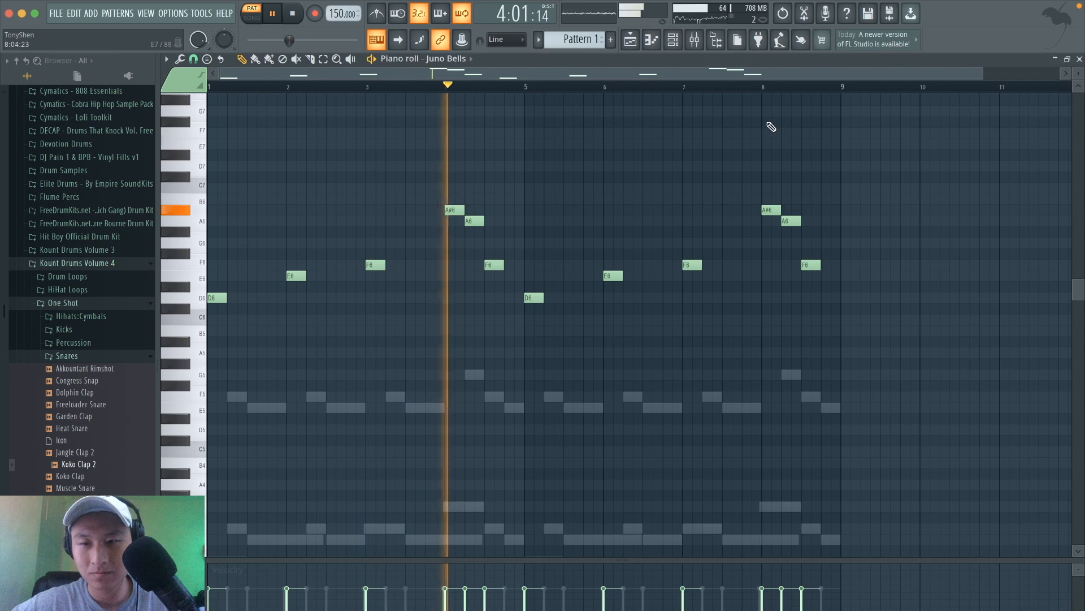
{"action": "key", "text": "space"}
{"action": "left_click", "coordinate": [762, 90]}
{"action": "key", "text": "space"}
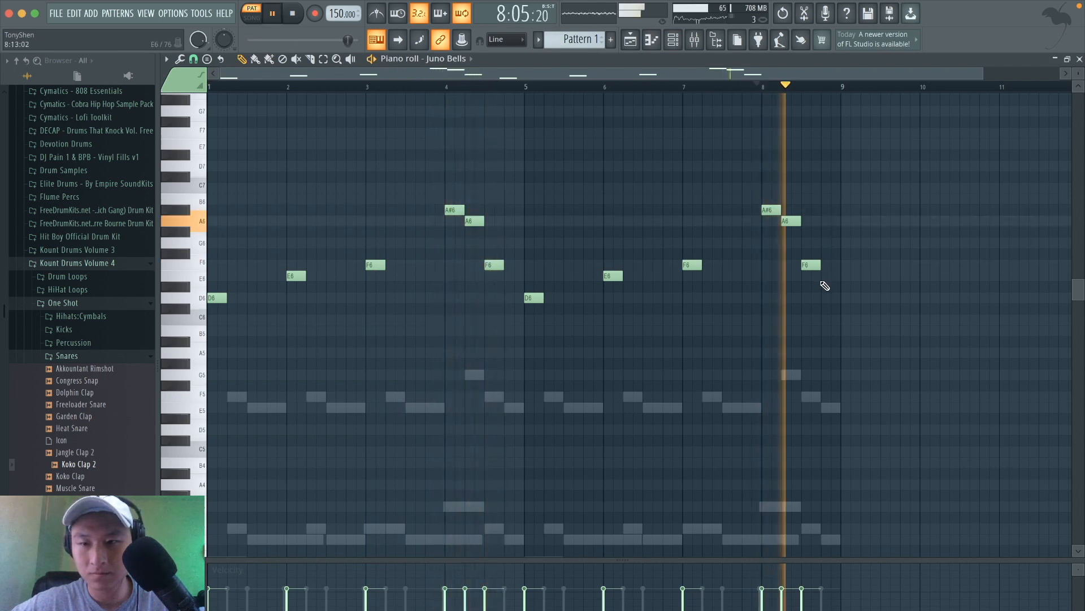
Step: Add an E6 note right after the last F6 in bar 8 and audition the ending
{"action": "key", "text": "space"}
{"action": "left_click", "coordinate": [822, 286]}
{"action": "left_click_drag", "start_coordinate": [821, 276], "coordinate": [823, 277]}
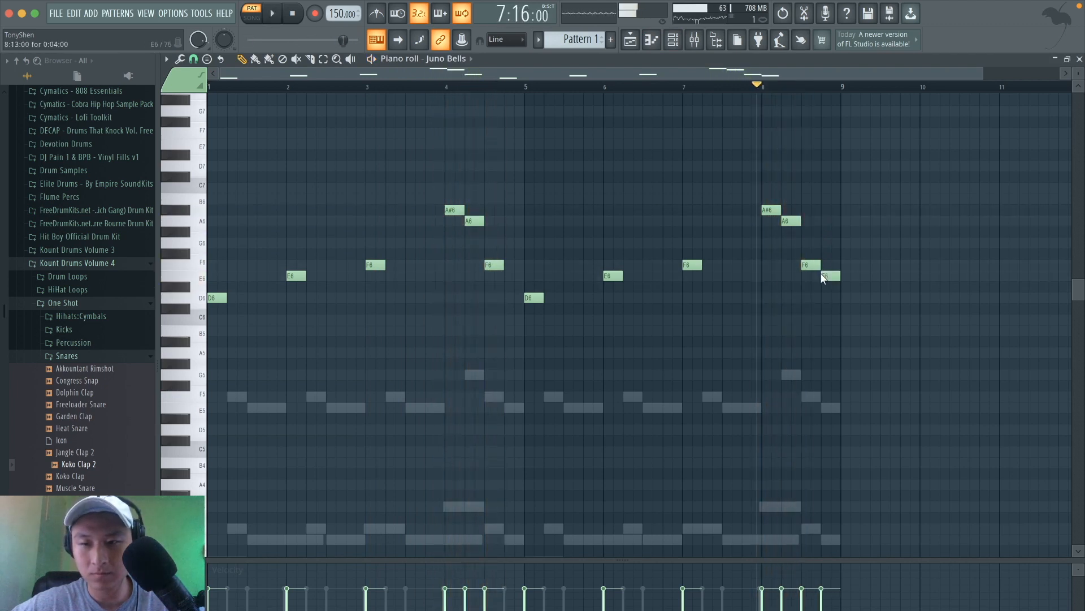
{"action": "key", "text": "space"}
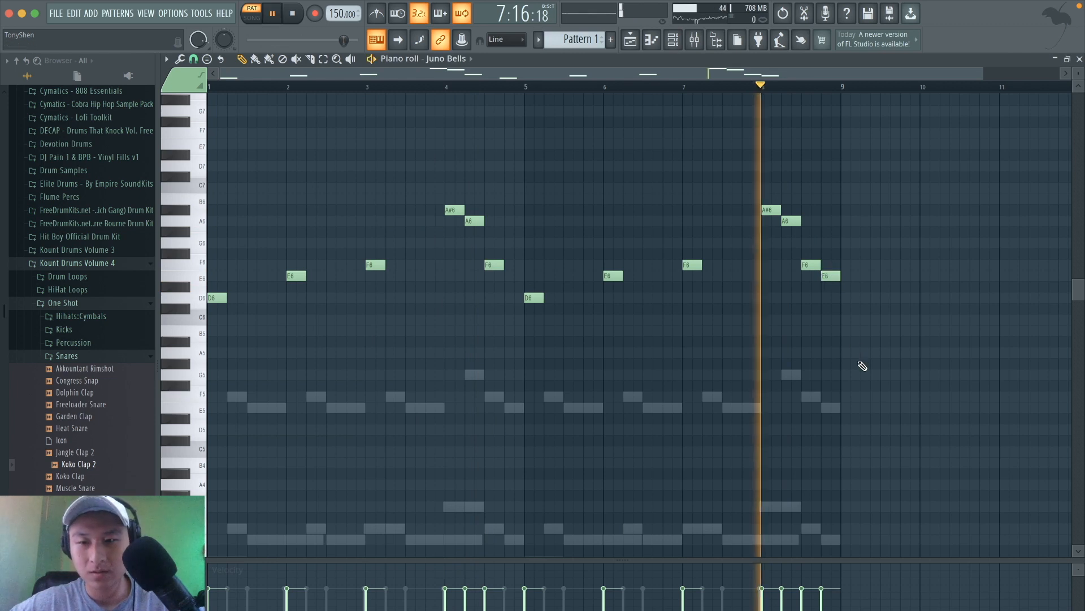
{"action": "key", "text": "space"}
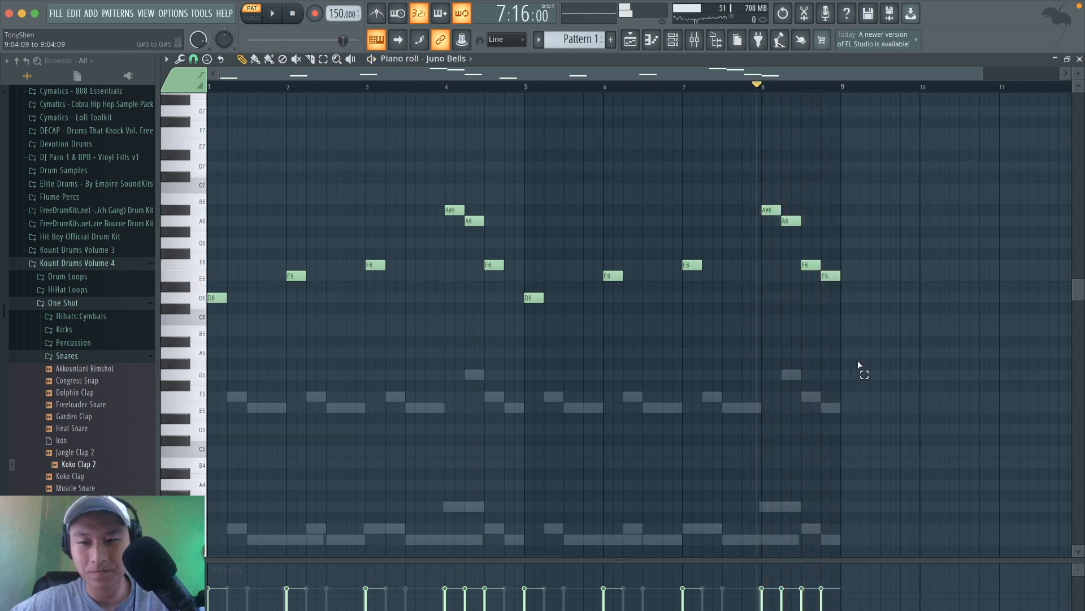
Step: Select all the Juno Bells notes with their time range and try nudging them slightly later and back
{"action": "left_click_drag", "start_coordinate": [858, 370], "coordinate": [100, 149]}
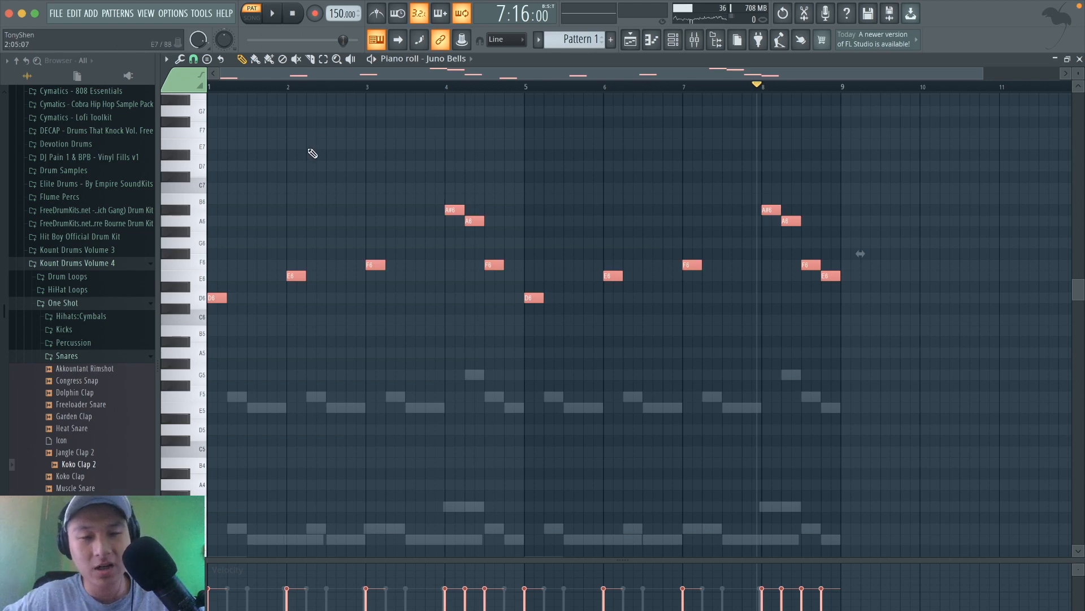
{"action": "key", "text": "ctrl+a"}
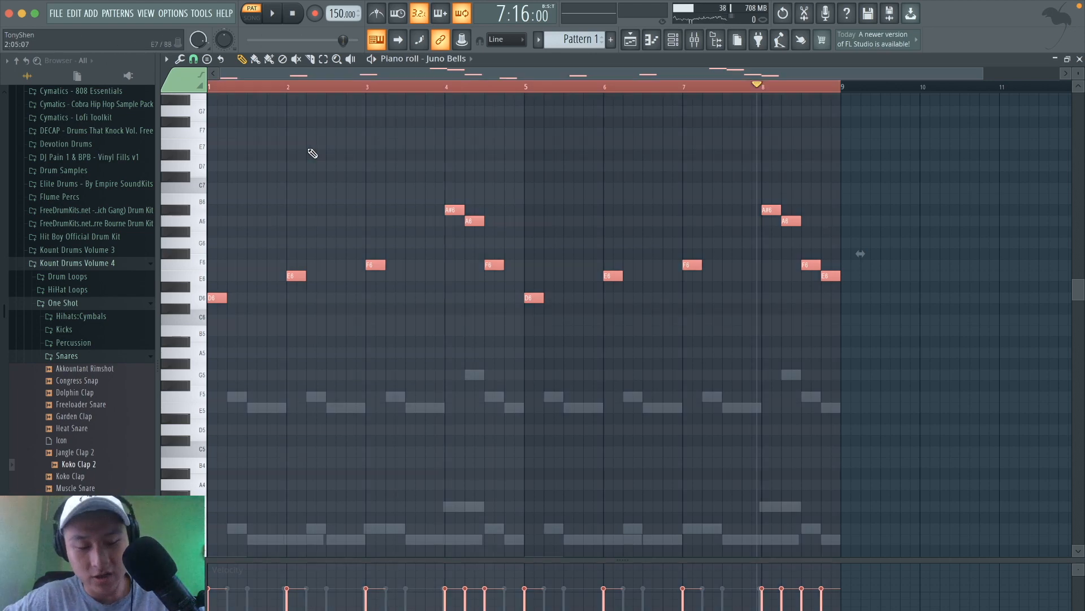
{"action": "key", "text": "shift+Right"}
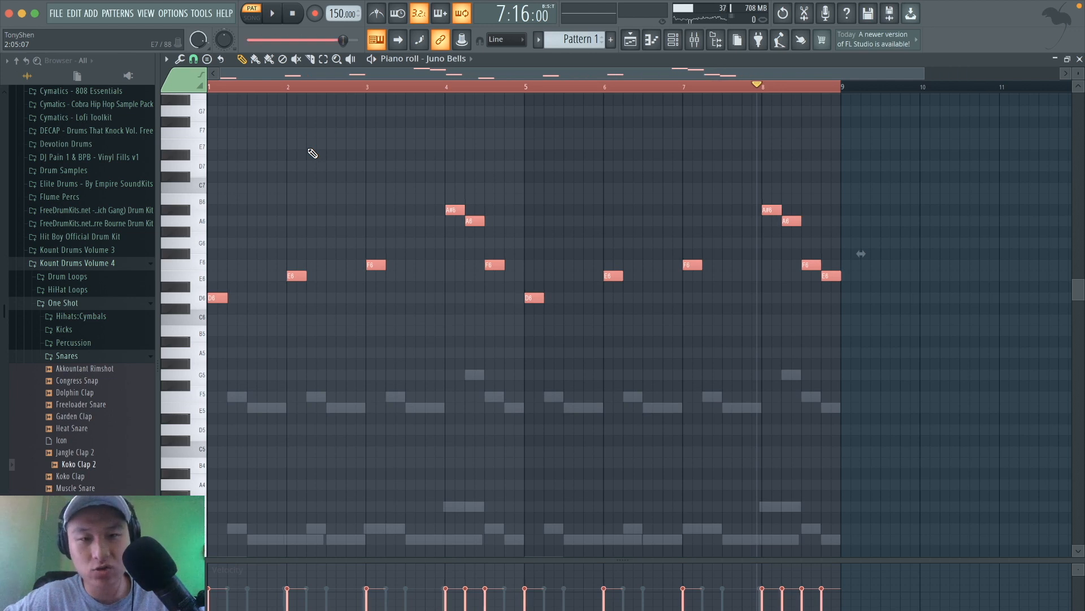
{"action": "key", "text": "shift+Right"}
{"action": "key", "text": "shift+Left"}
{"action": "key", "text": "shift+Left"}
{"action": "key", "text": "shift+Left"}
{"action": "key", "text": "shift+Left"}
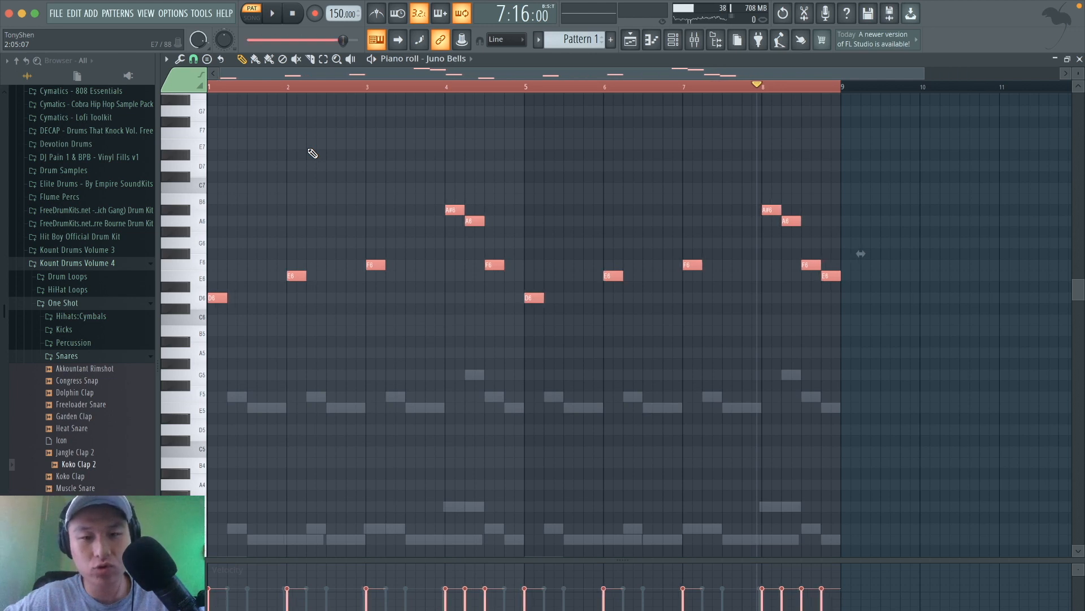
{"action": "key", "text": "shift+Right"}
{"action": "key", "text": "shift+Right"}
{"action": "key", "text": "shift+Right"}
{"action": "key", "text": "shift+Left"}
{"action": "key", "text": "shift+Left"}
{"action": "key", "text": "shift+Left"}
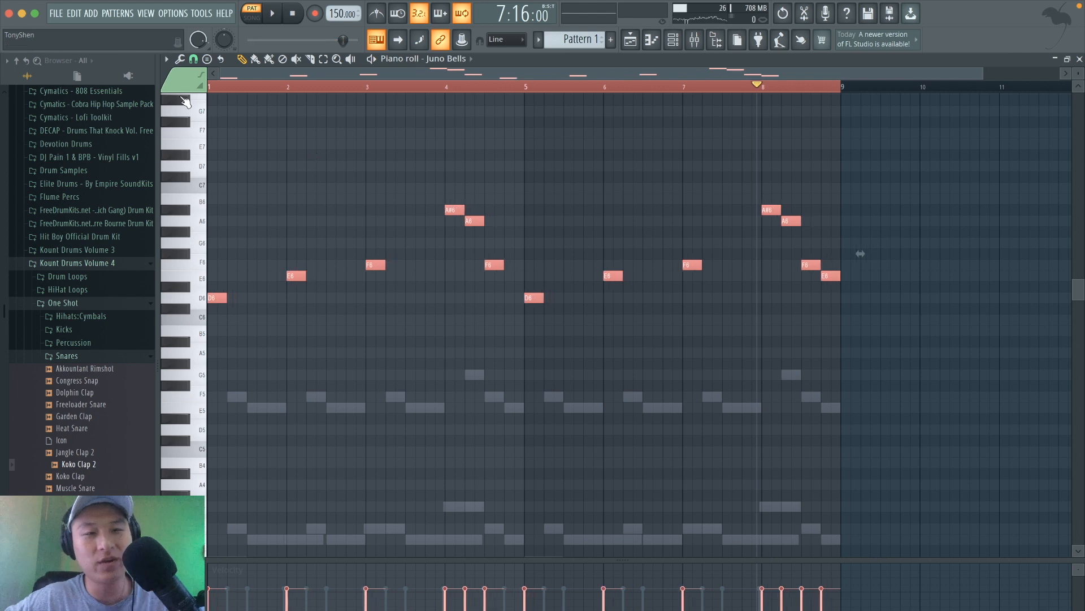
Step: Set the piano roll snap to none, shift all selected notes slightly later, and play the pattern
{"action": "left_click", "coordinate": [192, 61]}
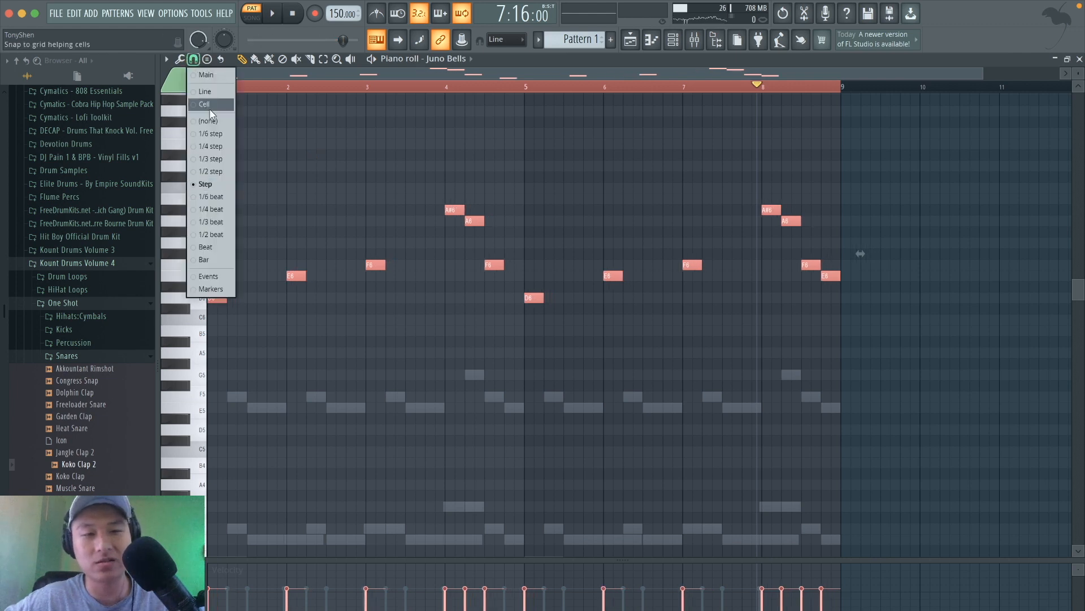
{"action": "left_click", "coordinate": [212, 117]}
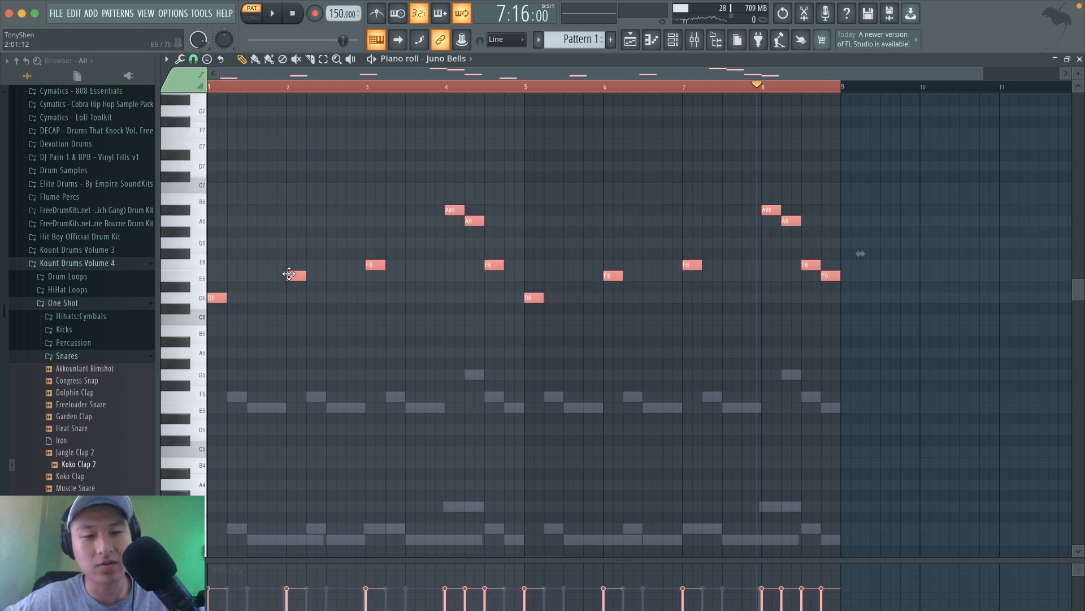
{"action": "left_click_drag", "start_coordinate": [289, 274], "coordinate": [292, 274]}
{"action": "key", "text": "space"}
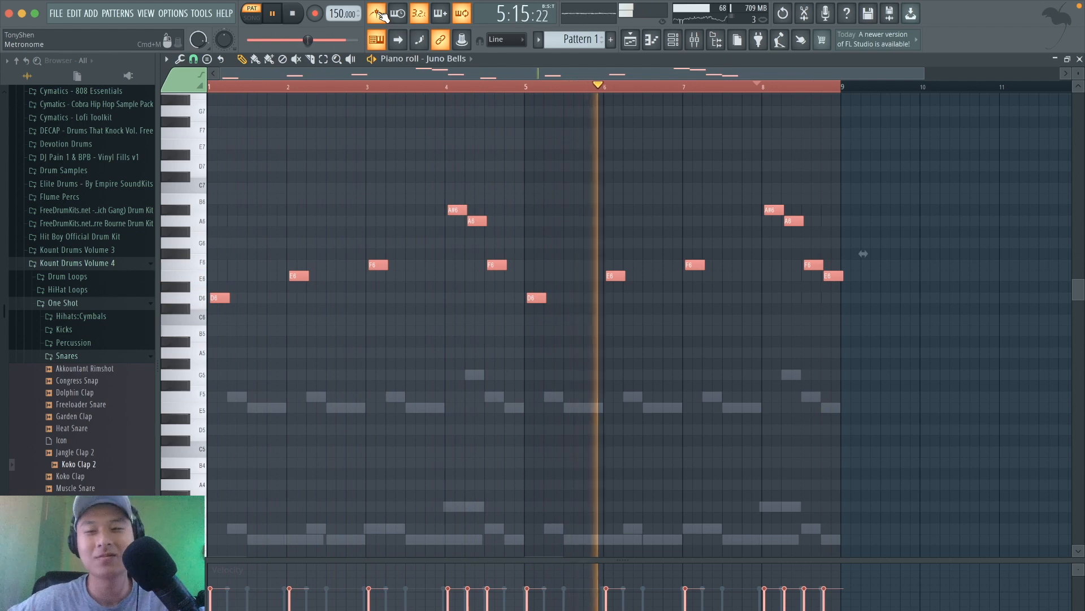
{"action": "key", "text": "space"}
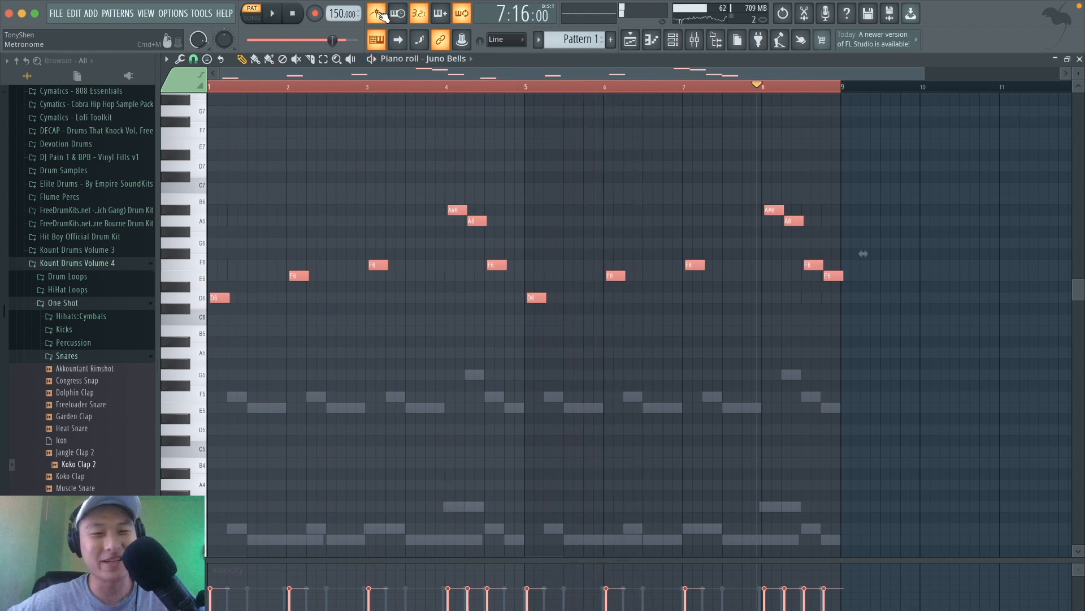
Step: Compare the unshifted melody against the metronome, nudge all selected notes slightly later, and replay the pattern
{"action": "key", "text": "space"}
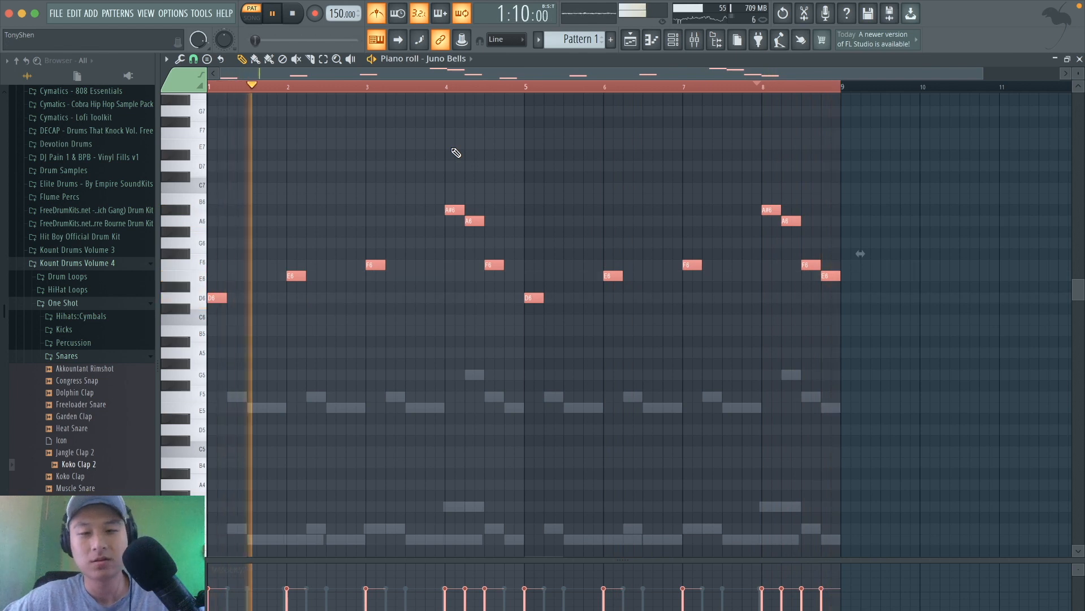
{"action": "key", "text": "space"}
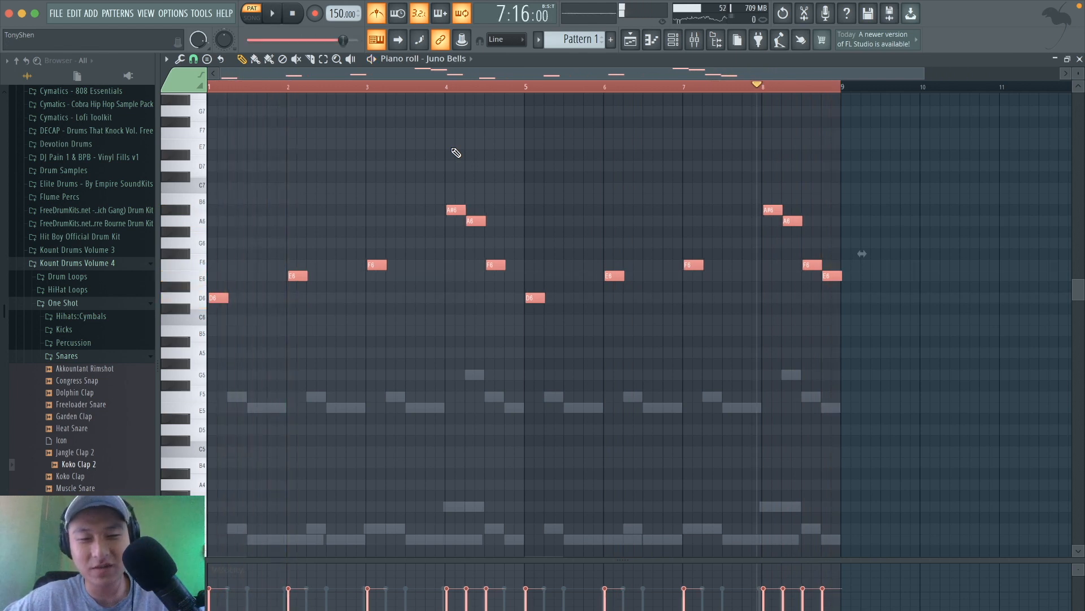
{"action": "key", "text": "shift+Right"}
{"action": "key", "text": "shift+Left"}
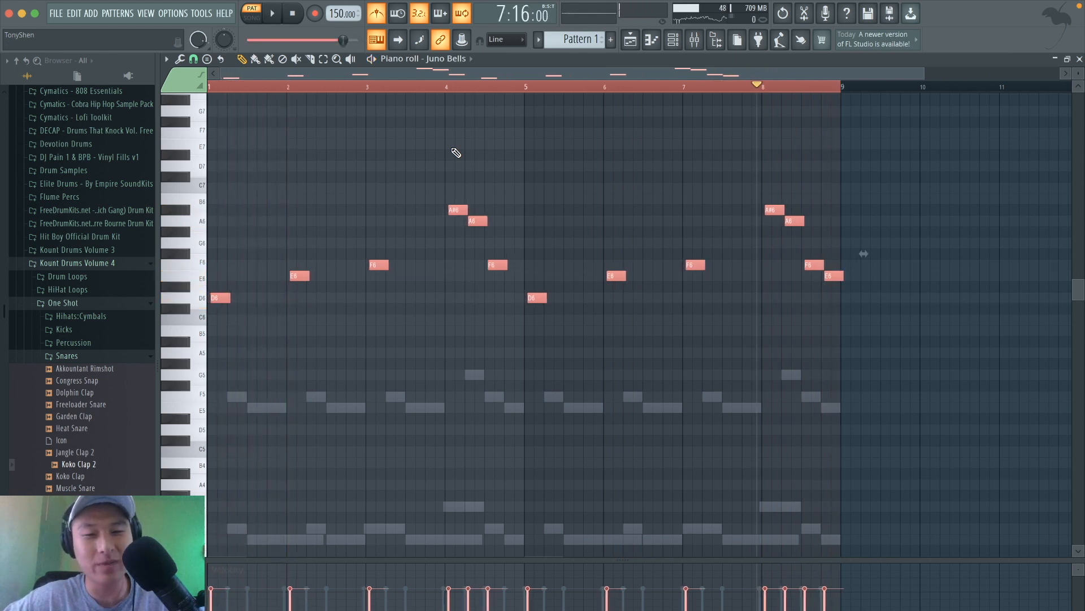
{"action": "key", "text": "space"}
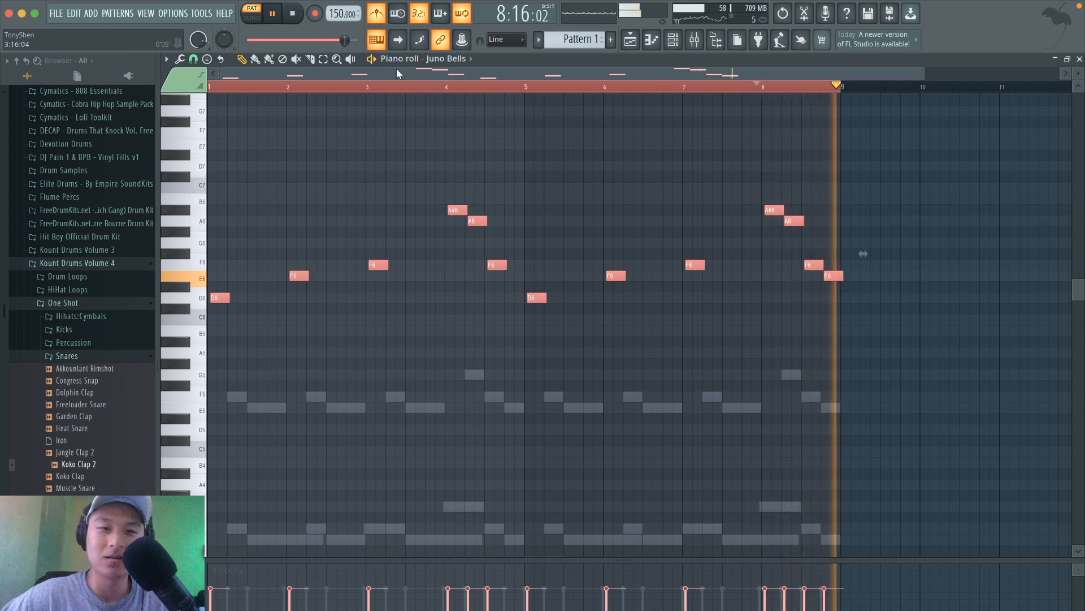
Step: Trim the final E6 note to end at the start of bar 9 and stop playback
{"action": "left_click", "coordinate": [840, 276]}
{"action": "right_click", "coordinate": [840, 276]}
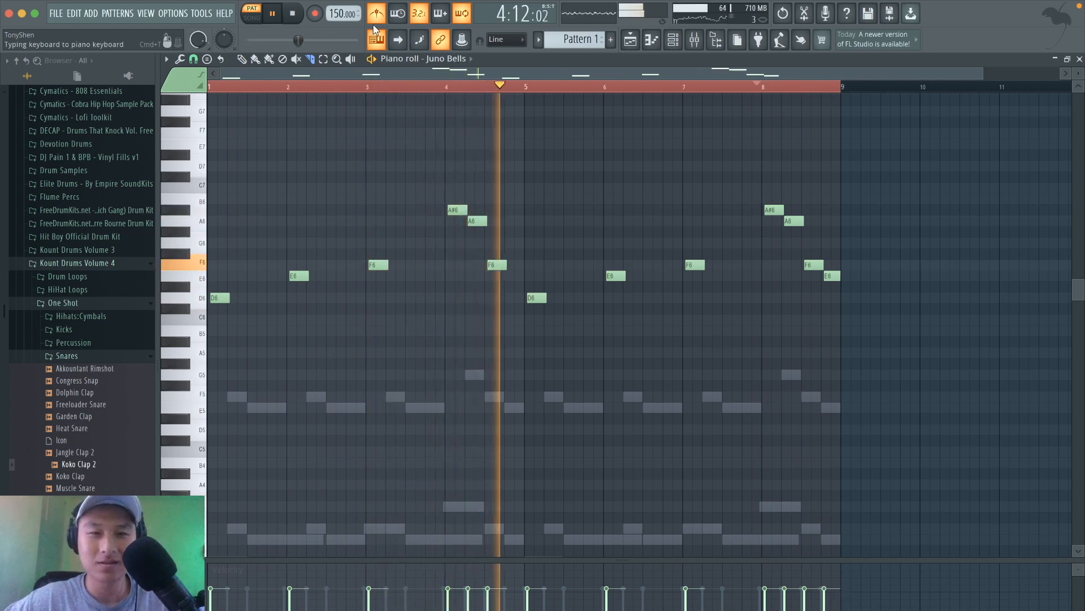
{"action": "key", "text": "space"}
Step: Load Fruity Parametric EQ 2 into slot 1 of the All Strings Slow mixer track
{"action": "left_click", "coordinate": [682, 42]}
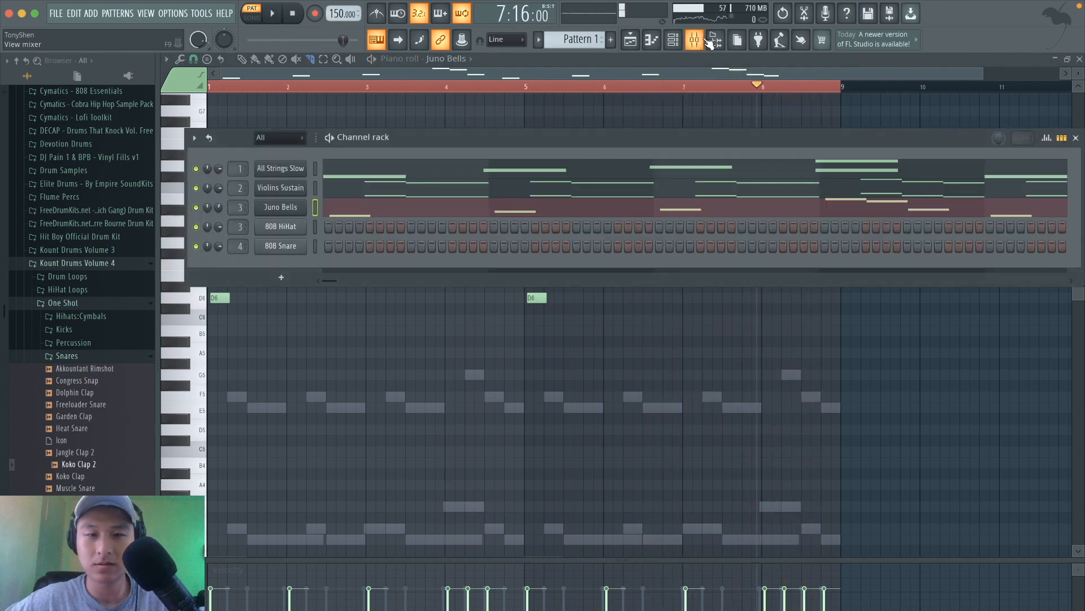
{"action": "left_click", "coordinate": [695, 40]}
{"action": "left_click", "coordinate": [251, 221]}
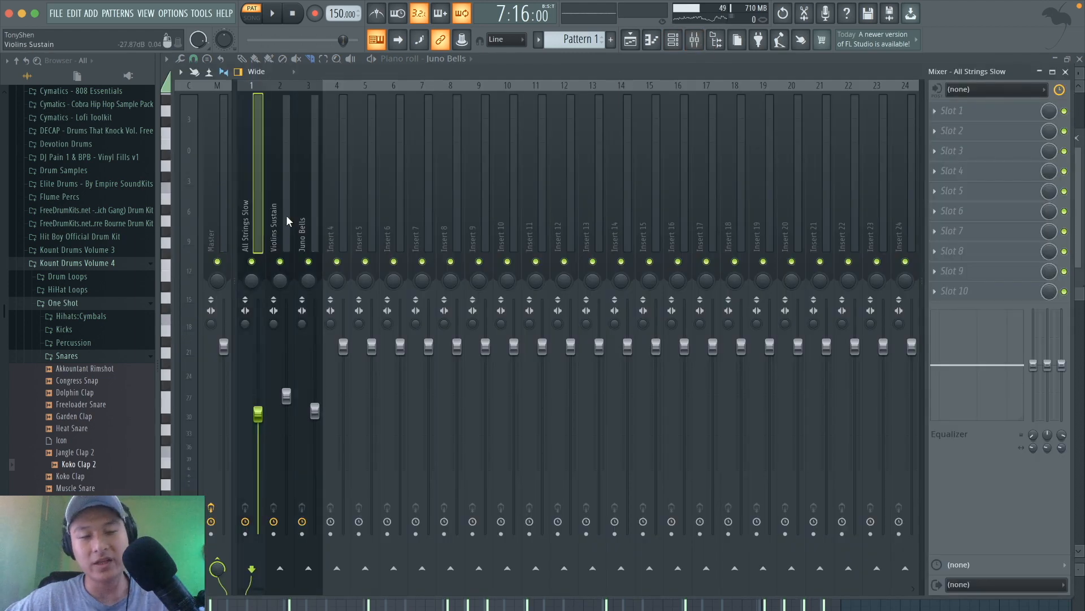
{"action": "left_click", "coordinate": [979, 117]}
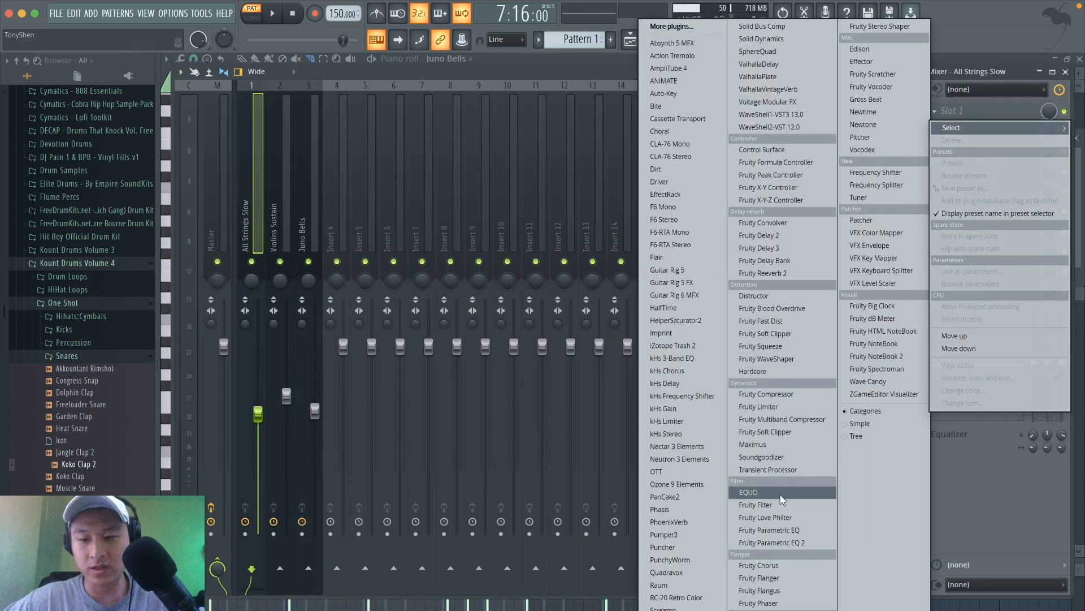
{"action": "left_click", "coordinate": [772, 545]}
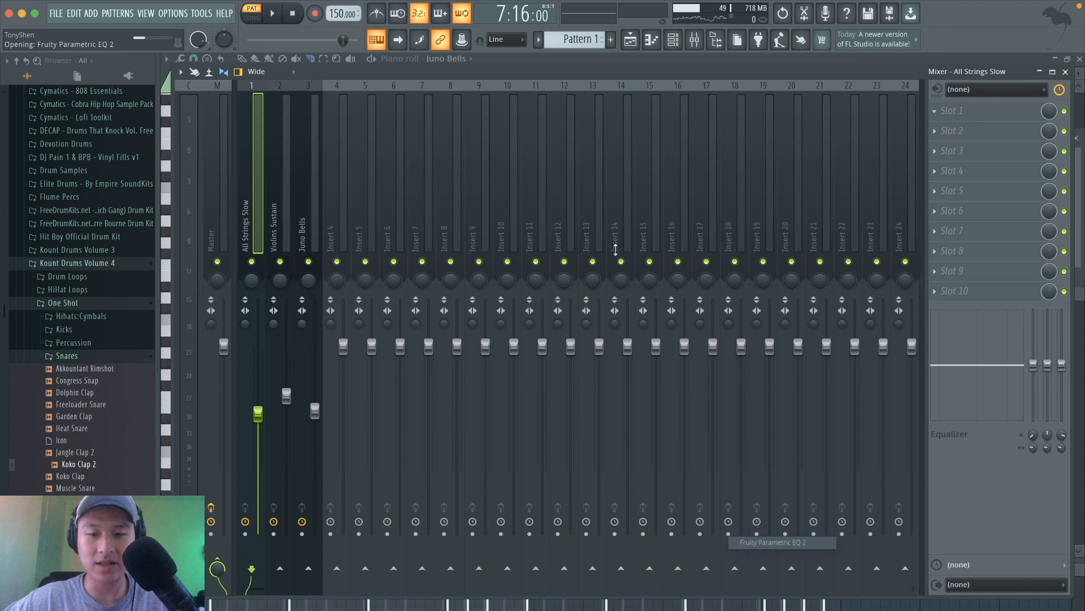
Step: Adjust the lowest band of the All Strings Slow equalizer, start playback, and close the plugin window
{"action": "left_click_drag", "start_coordinate": [594, 172], "coordinate": [595, 188]}
{"action": "left_click_drag", "start_coordinate": [290, 266], "coordinate": [356, 267]}
{"action": "key", "text": "space"}
{"action": "left_click", "coordinate": [680, 157]}
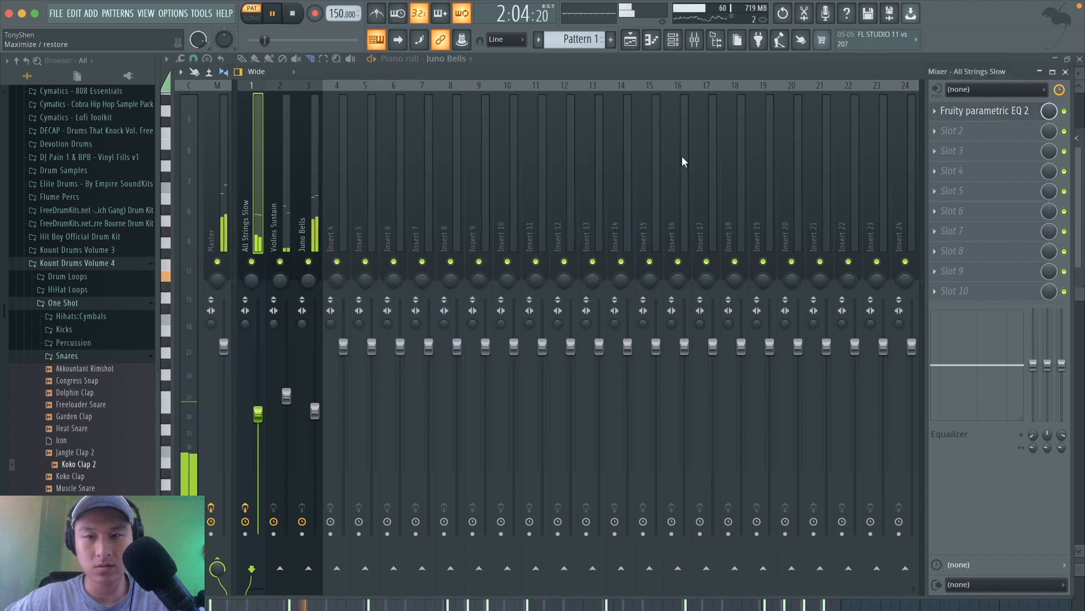
Step: Lower the Juno Bells mixer track volume in two stages while the pattern plays
{"action": "left_click", "coordinate": [314, 409]}
{"action": "left_click_drag", "start_coordinate": [315, 409], "coordinate": [315, 431]}
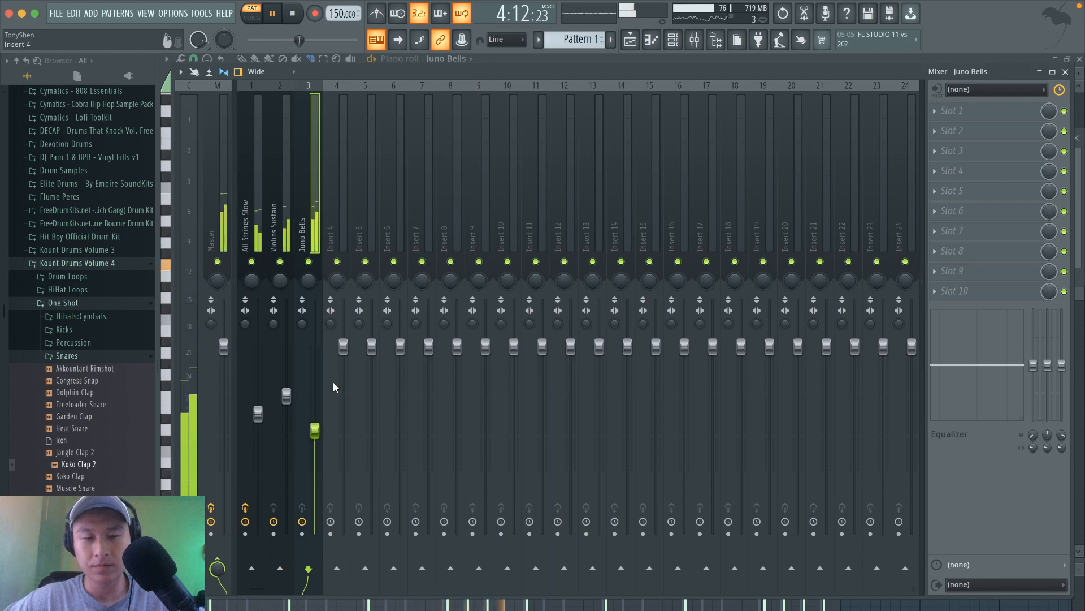
{"action": "left_click_drag", "start_coordinate": [315, 431], "coordinate": [315, 455]}
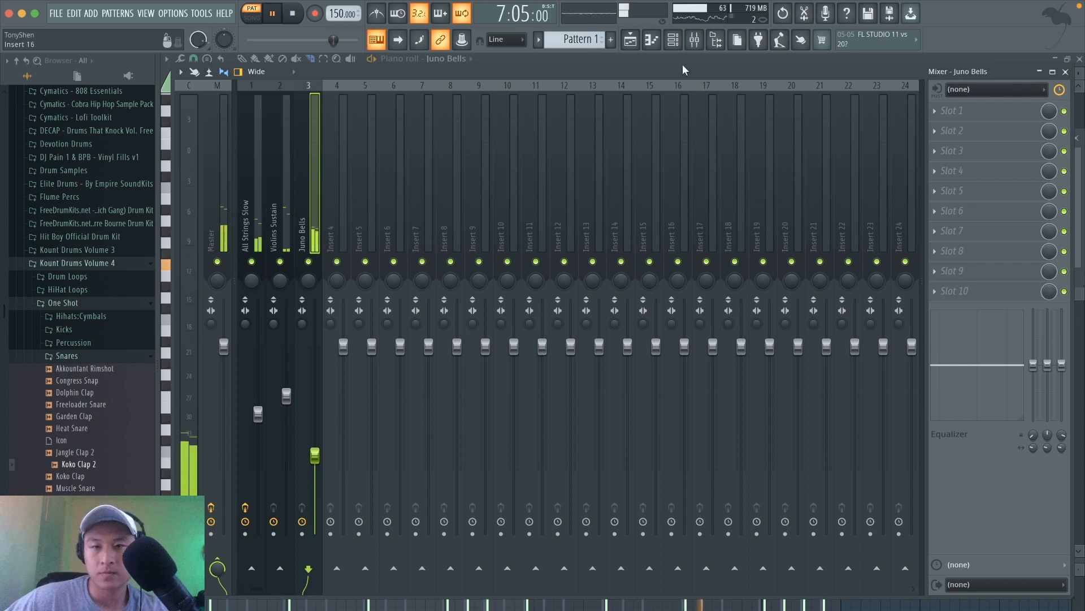
Step: Stop playback and replace the 808 HiHat channel's sample with the reload clap from Slap Pack VOL 3
{"action": "left_click", "coordinate": [673, 40]}
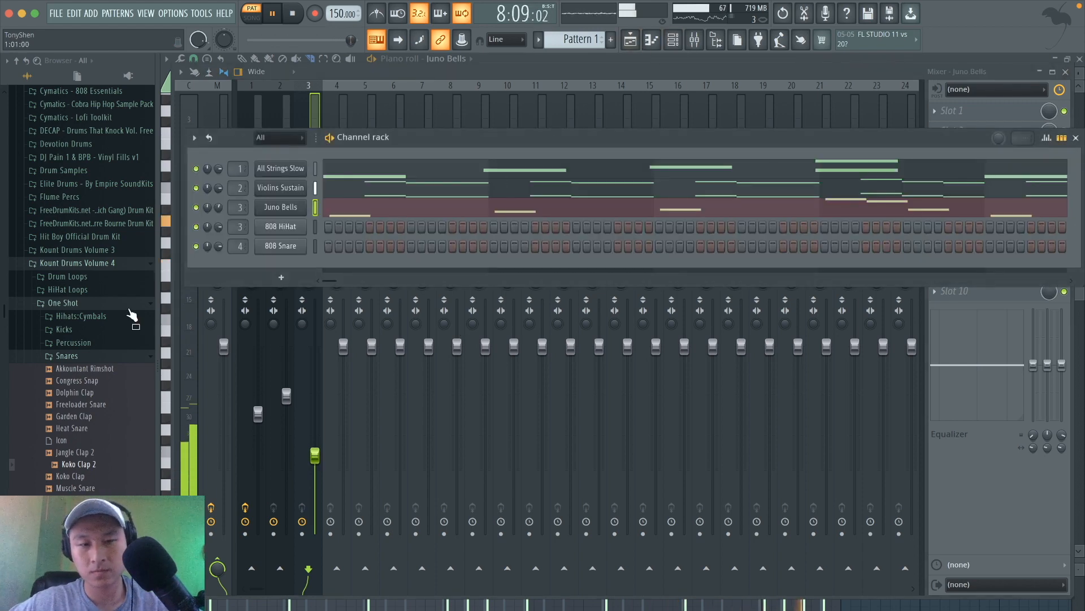
{"action": "key", "text": "space"}
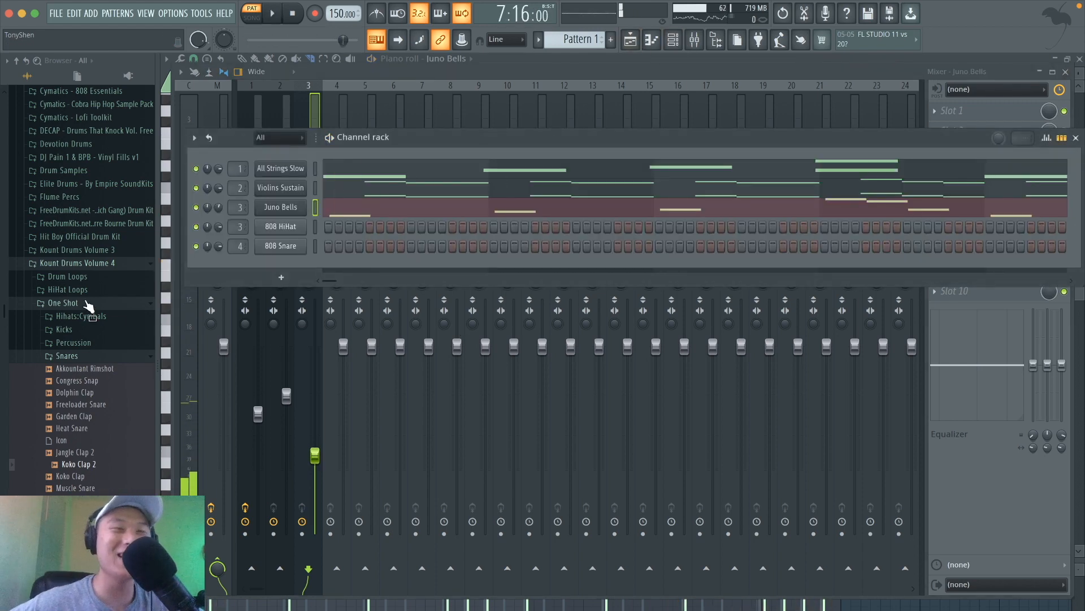
{"action": "left_click", "coordinate": [85, 263]}
{"action": "scroll", "coordinate": [106, 479], "scroll_direction": "down", "scroll_amount": 2}
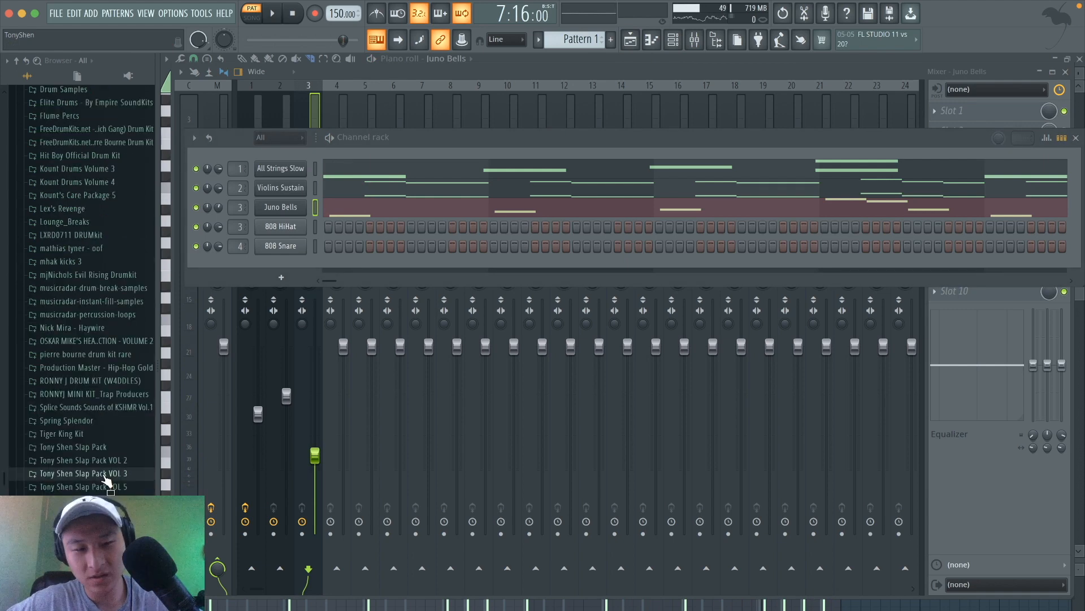
{"action": "scroll", "coordinate": [107, 479], "scroll_direction": "down", "scroll_amount": 4}
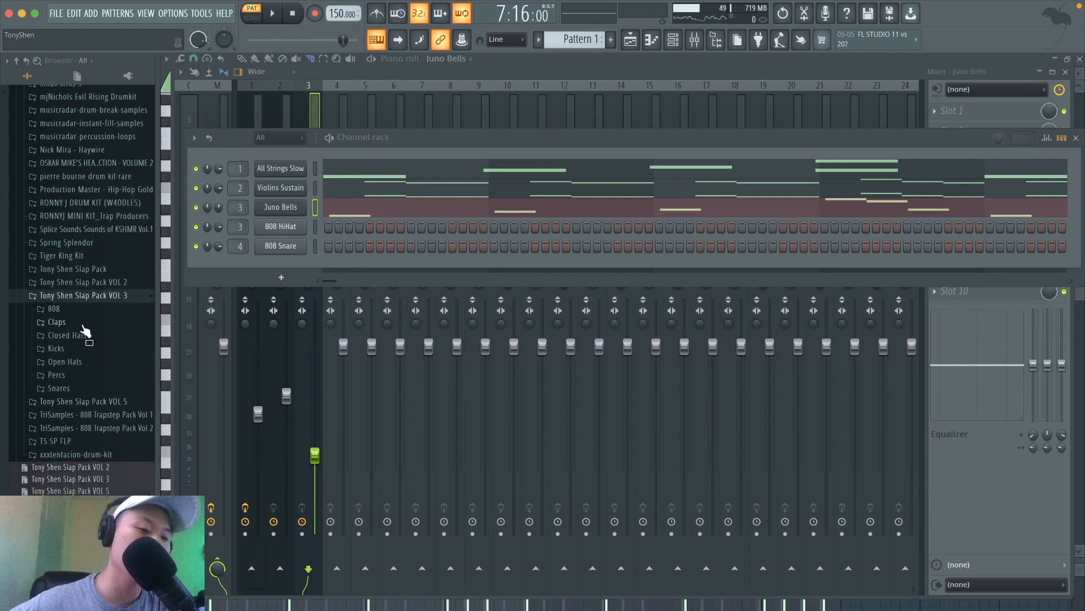
{"action": "left_click", "coordinate": [56, 322]}
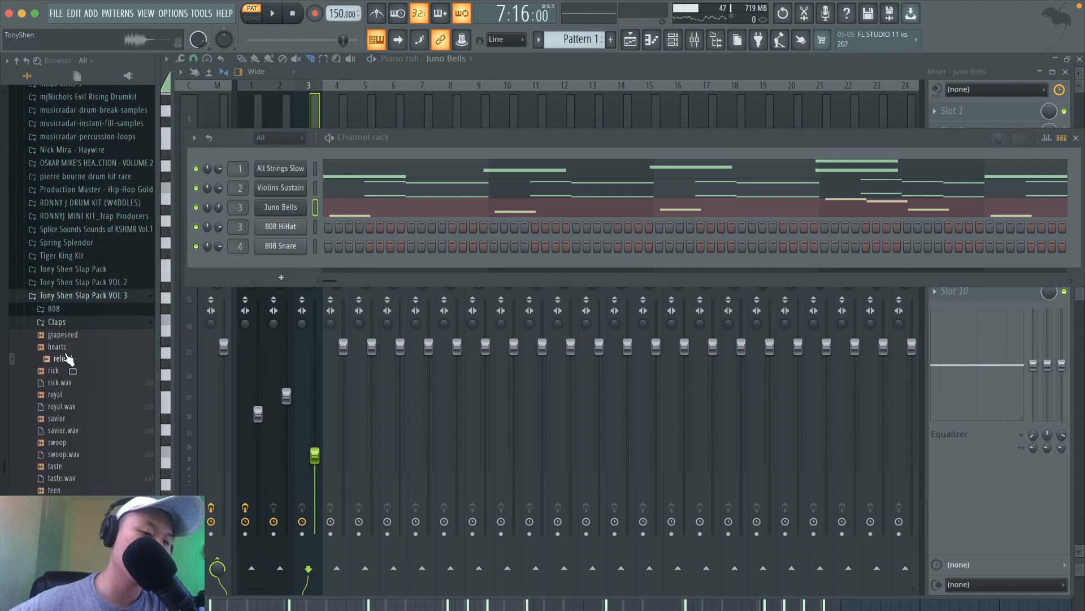
{"action": "left_click_drag", "start_coordinate": [87, 358], "coordinate": [342, 232]}
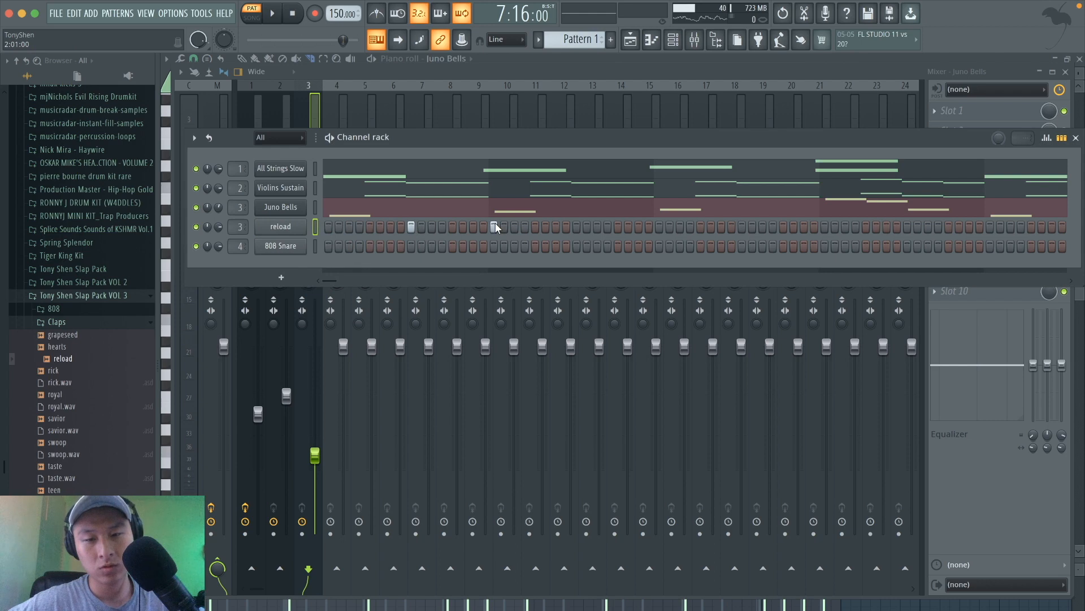
Step: Place reload claps on step 9 of bars 2 and 3 while the pattern plays
{"action": "left_click_drag", "start_coordinate": [344, 40], "coordinate": [257, 44]}
{"action": "left_click", "coordinate": [576, 227]}
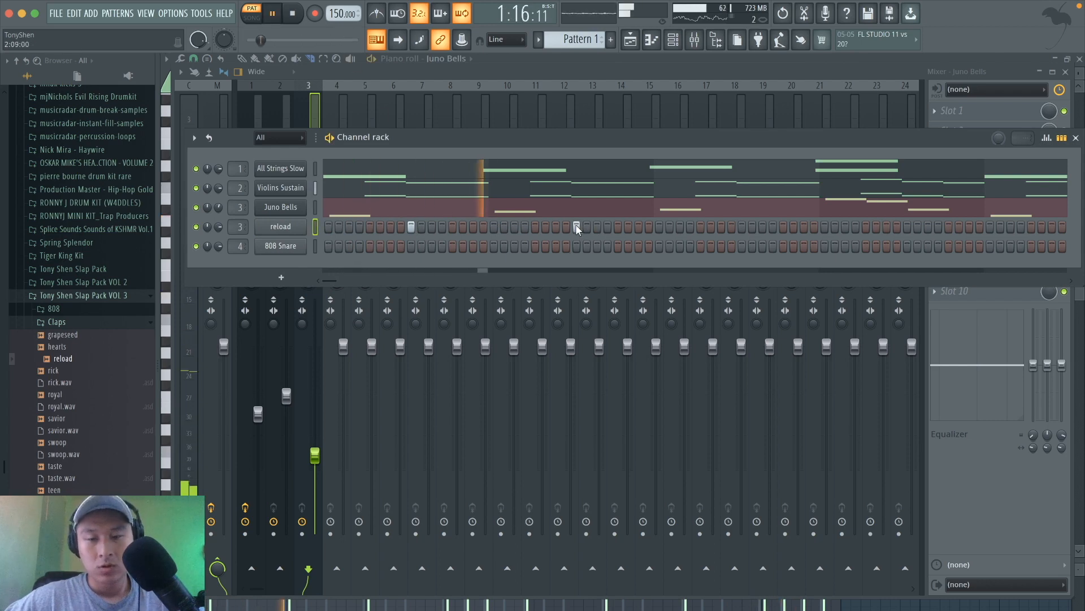
{"action": "left_click", "coordinate": [743, 227]}
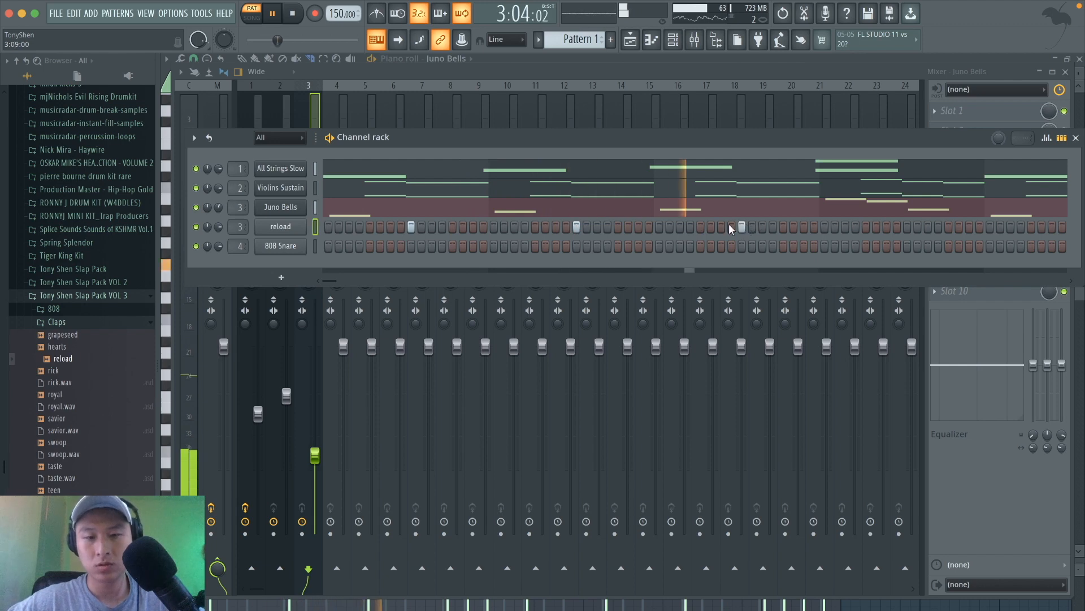
Step: Stop playback, route the reload channel to mixer track 6, and restart the pattern
{"action": "key", "text": "space"}
{"action": "left_click", "coordinate": [341, 99]}
{"action": "left_click", "coordinate": [387, 134]}
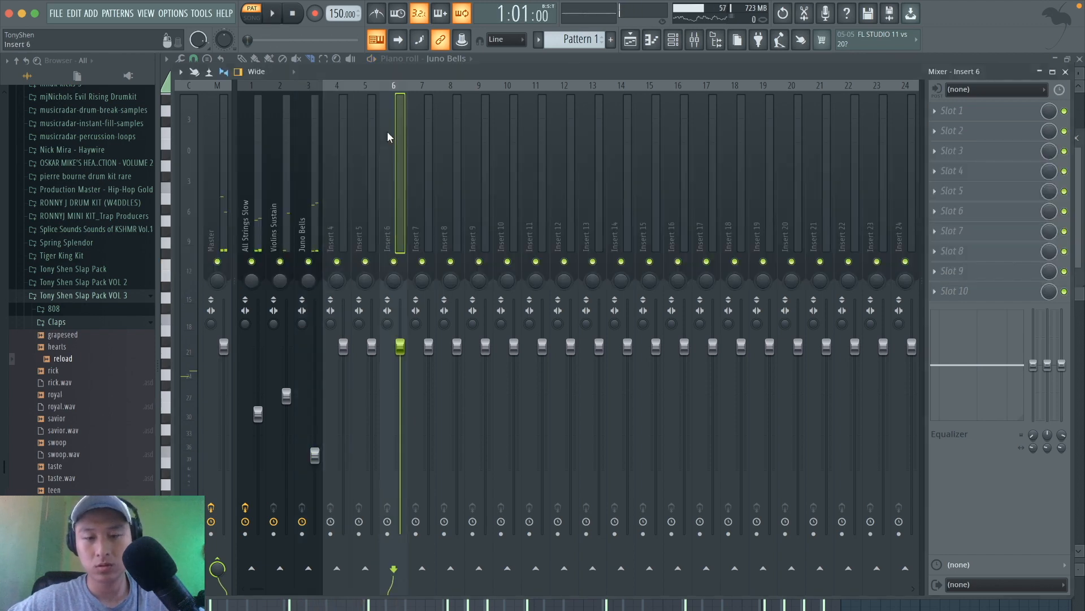
{"action": "key", "text": "space"}
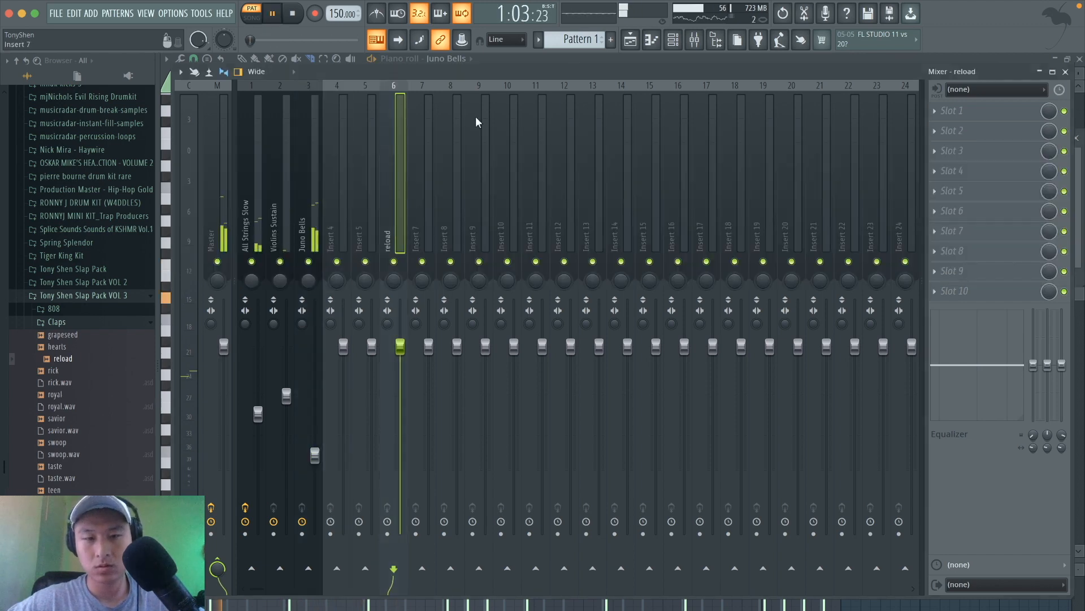
Step: Add a reload clap on step 9 of bar 4 and copy all four claps into bars 5 to 8 in the piano roll
{"action": "left_click", "coordinate": [698, 40]}
{"action": "left_click", "coordinate": [907, 227]}
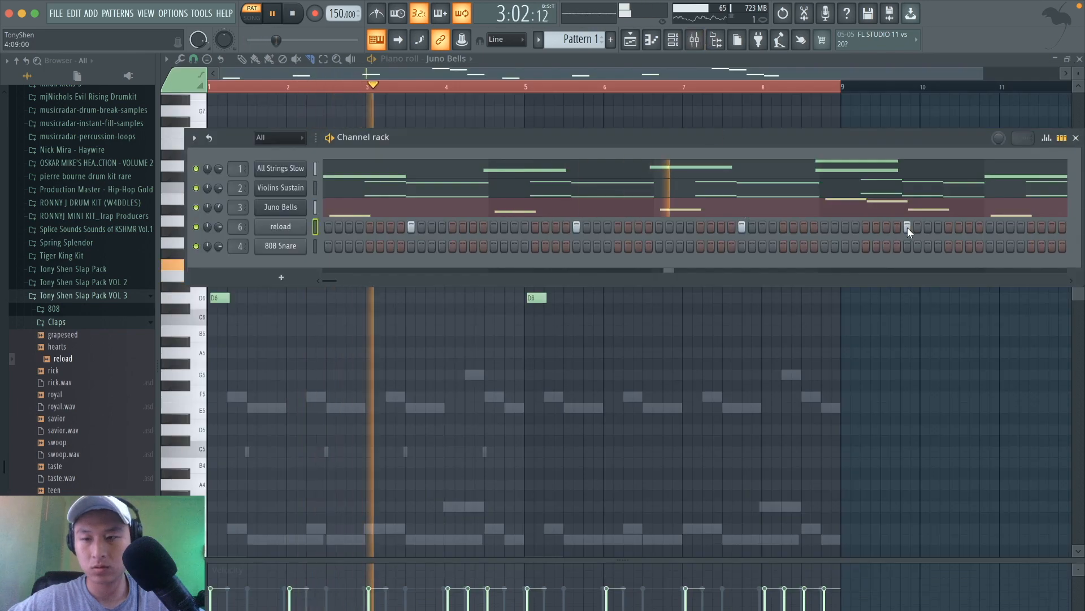
{"action": "left_click", "coordinate": [1063, 138]}
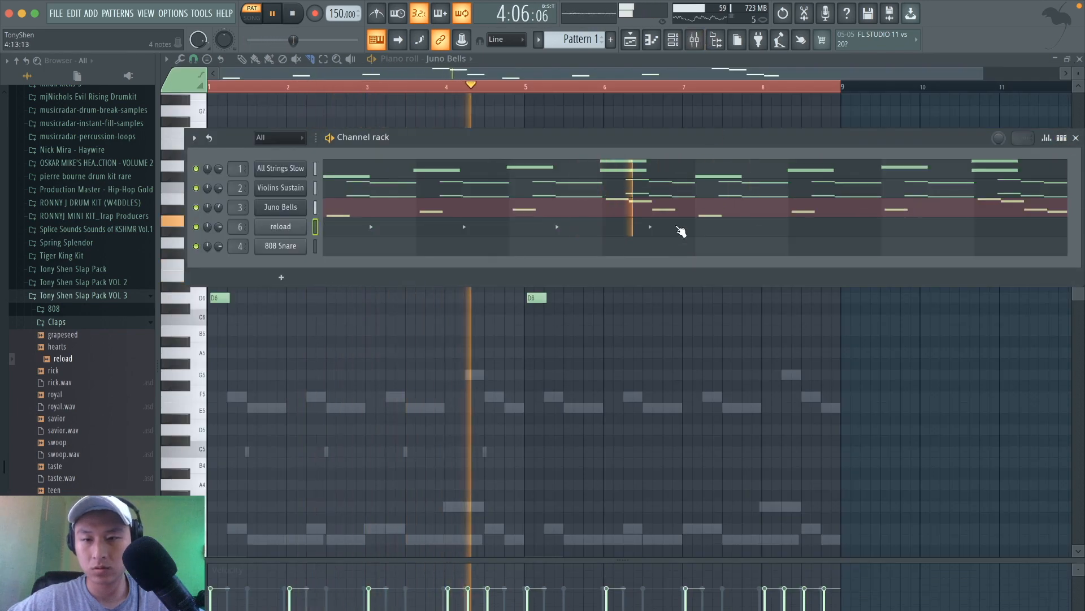
{"action": "left_click", "coordinate": [678, 228]}
{"action": "left_click_drag", "start_coordinate": [560, 469], "coordinate": [170, 447]}
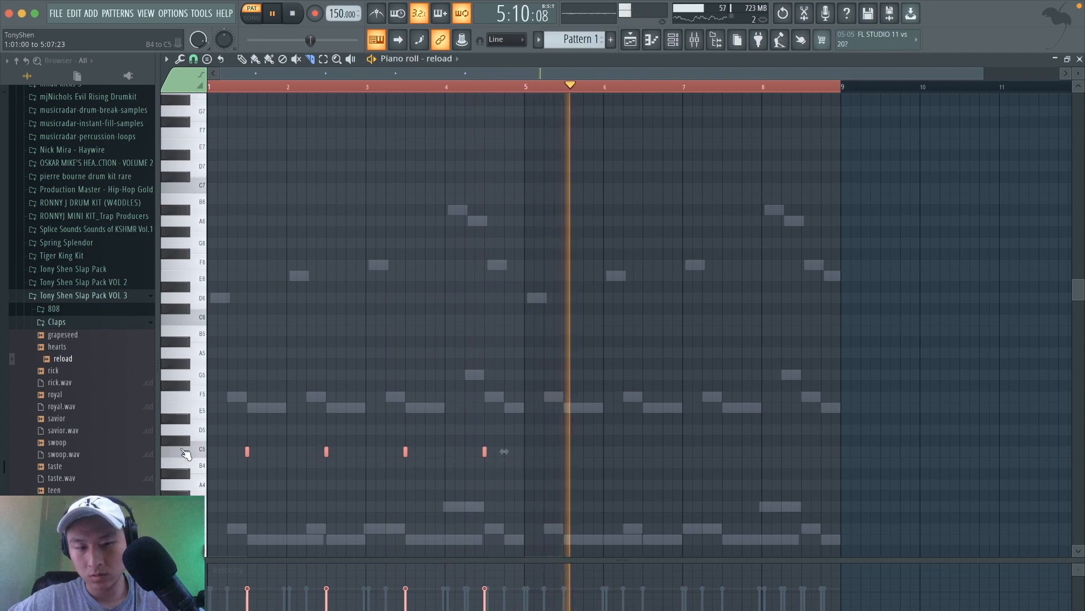
{"action": "key", "text": "space"}
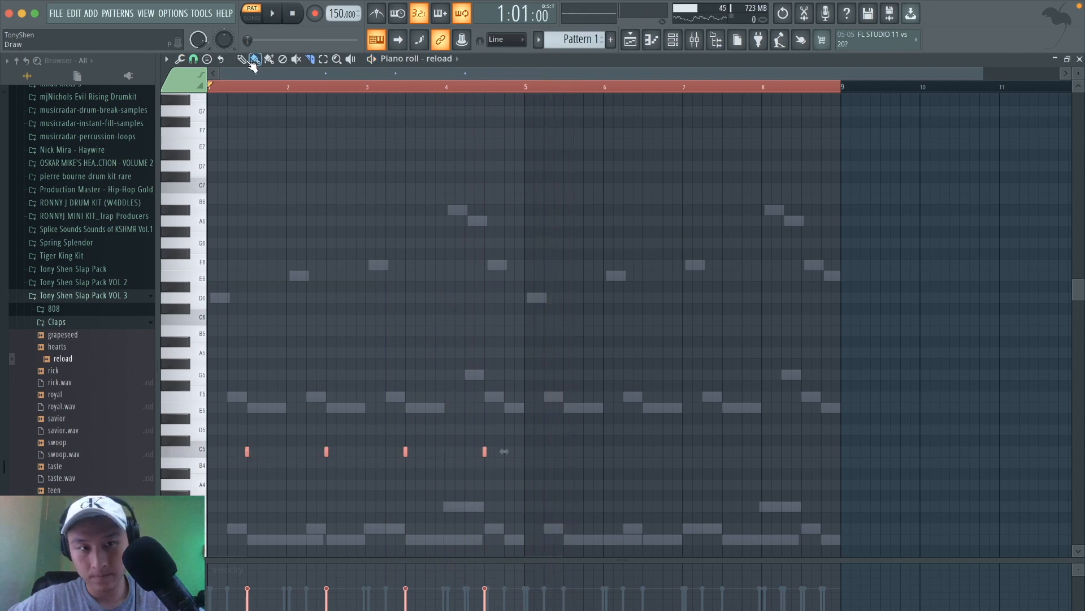
{"action": "left_click_drag", "start_coordinate": [247, 451], "coordinate": [563, 483]}
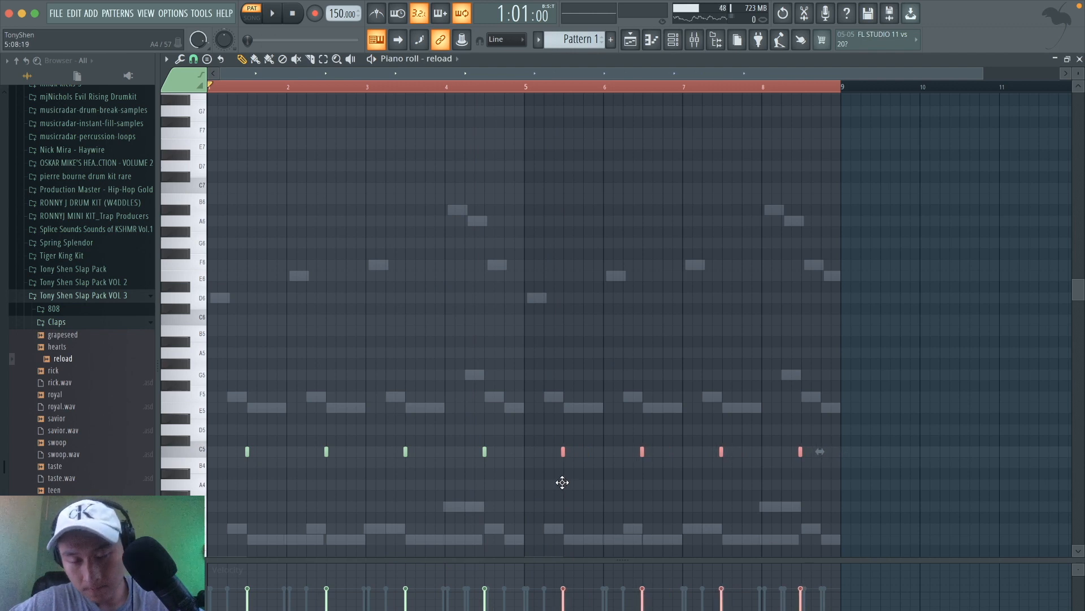
Step: Set the piano roll snap to Step and align the reload claps to the grid
{"action": "left_click", "coordinate": [193, 59]}
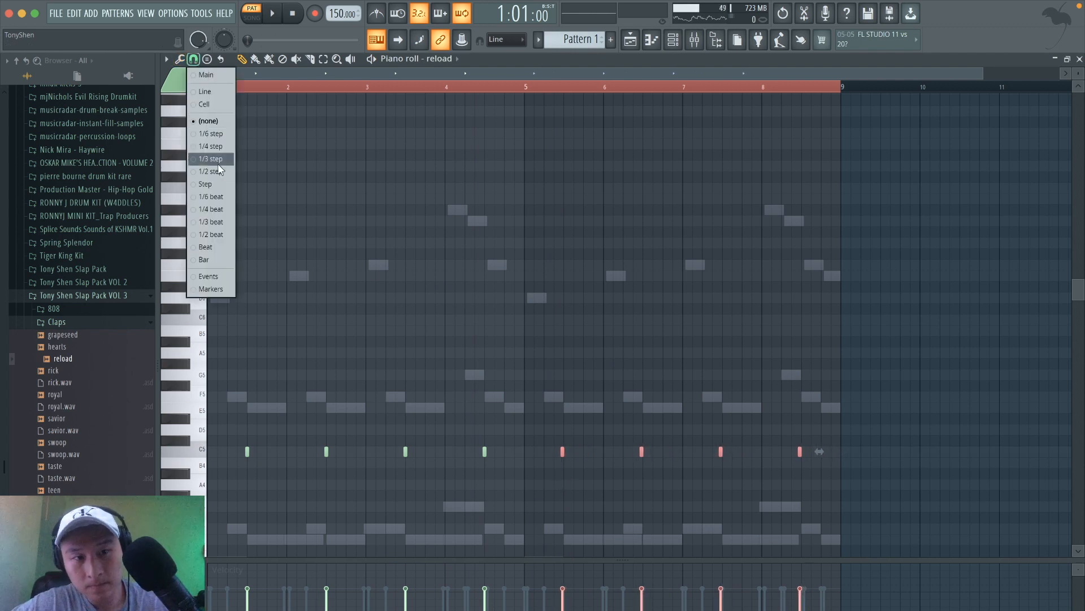
{"action": "left_click", "coordinate": [216, 178]}
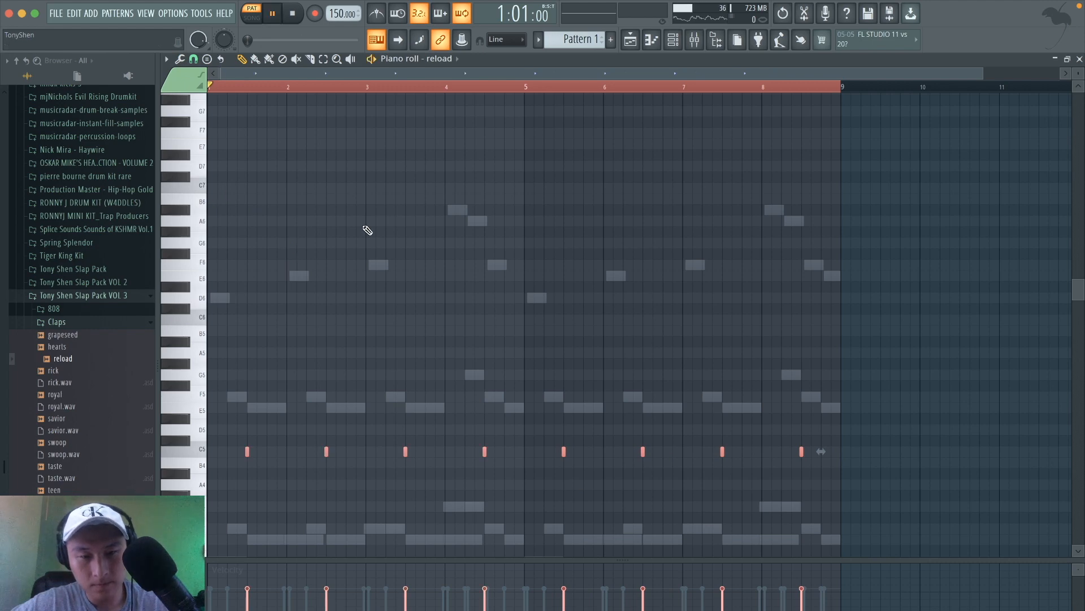
{"action": "key", "text": "super+d"}
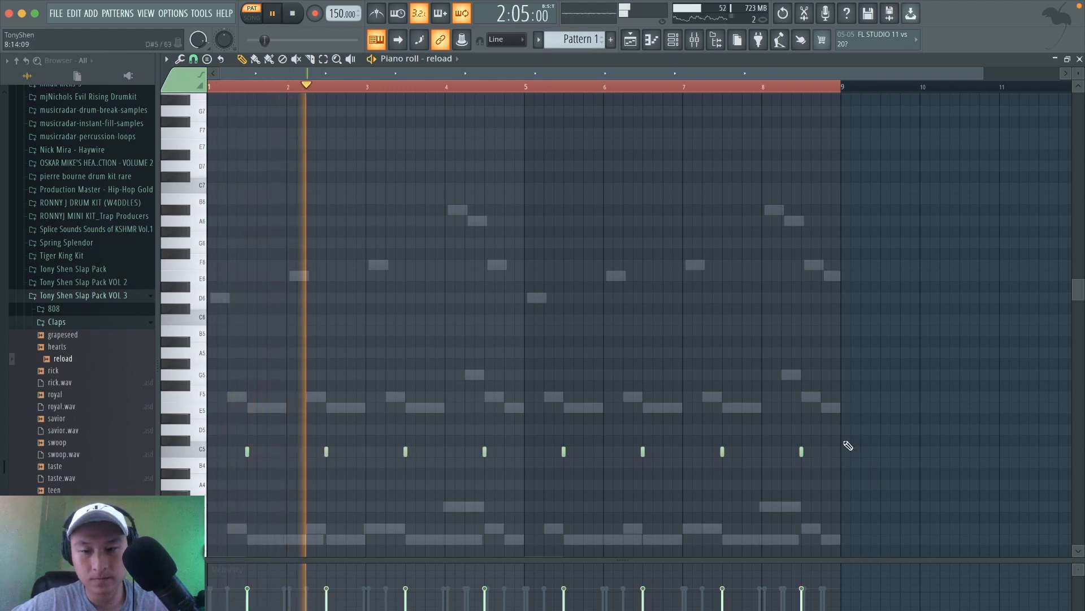
Step: Stop playback, select all eight reload claps, and raise them five semitones to F5
{"action": "left_click_drag", "start_coordinate": [868, 501], "coordinate": [127, 356]}
{"action": "key", "text": "space"}
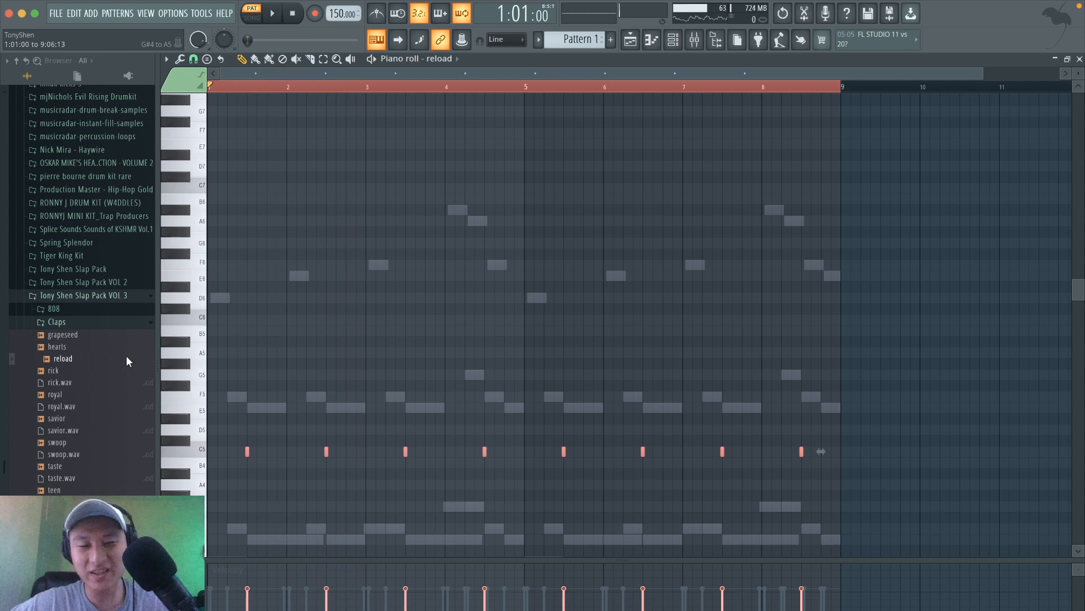
{"action": "key", "text": "Up"}
{"action": "key", "text": "Up"}
{"action": "key", "text": "Up"}
{"action": "key", "text": "Up"}
{"action": "key", "text": "Up"}
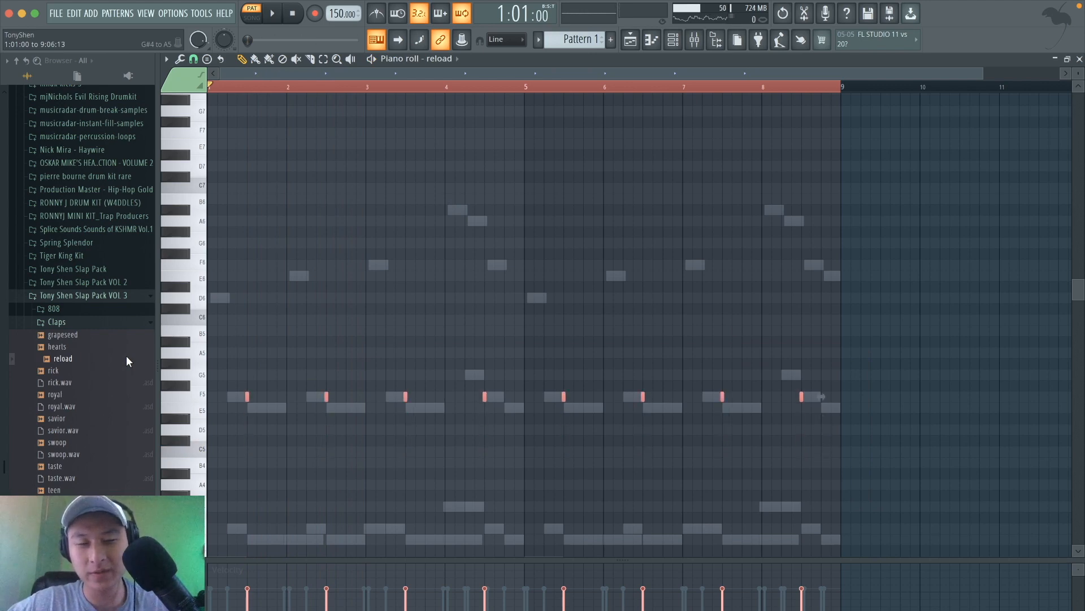
Step: Play the pattern while lowering the reload claps to D5, and deselect the notes
{"action": "key", "text": "space"}
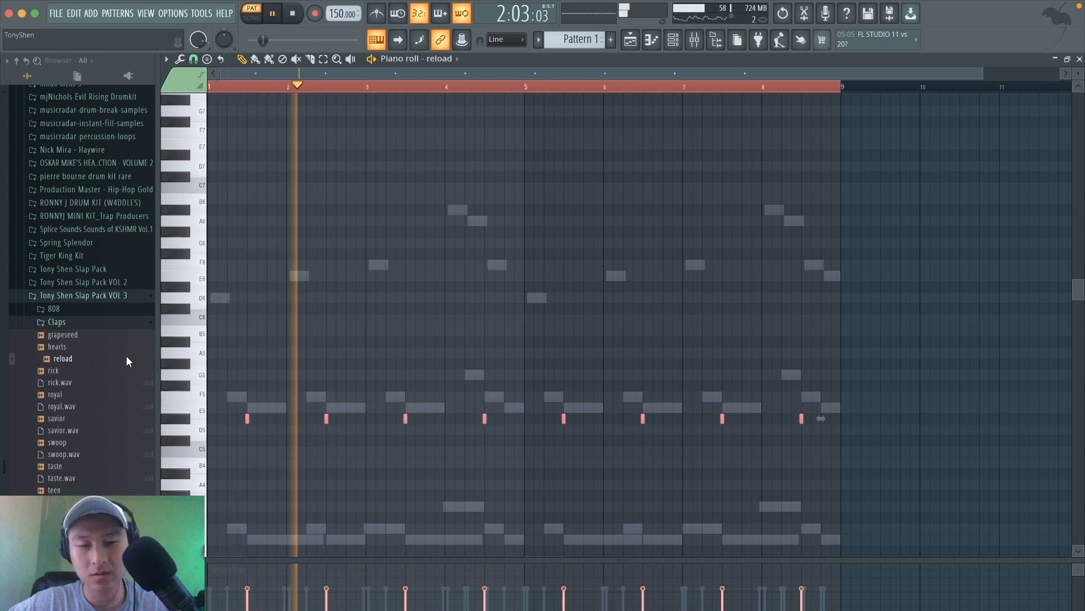
{"action": "key", "text": "Down"}
{"action": "key", "text": "Down"}
{"action": "key", "text": "Down"}
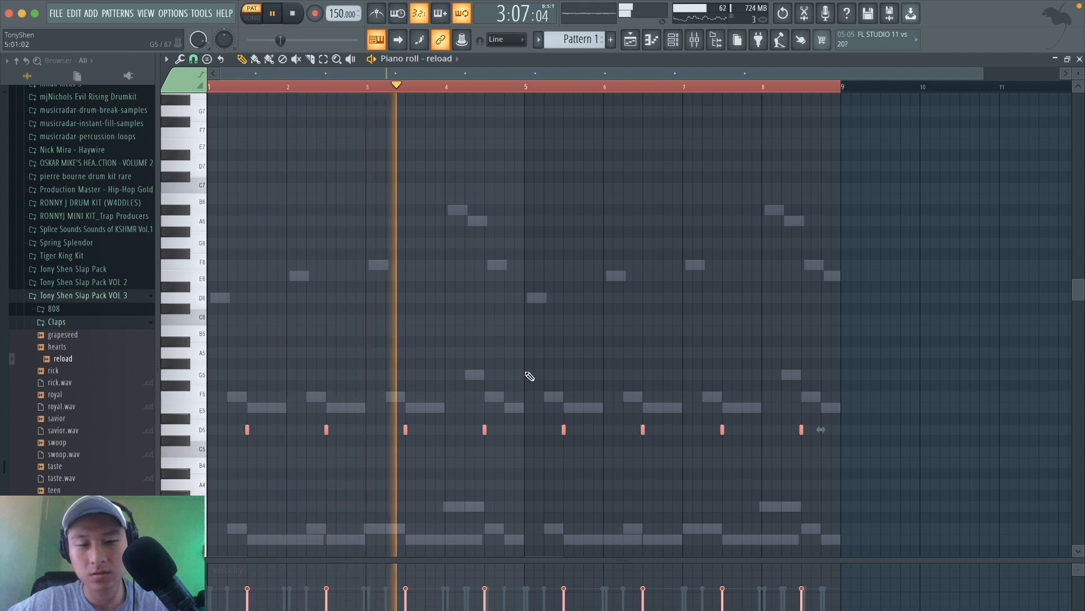
{"action": "left_click", "coordinate": [583, 252], "text": "ctrl"}
Step: Audition the claps in Slap Pack VOL 2 and replace the reload channel's sample with clap_herb
{"action": "left_click", "coordinate": [673, 40]}
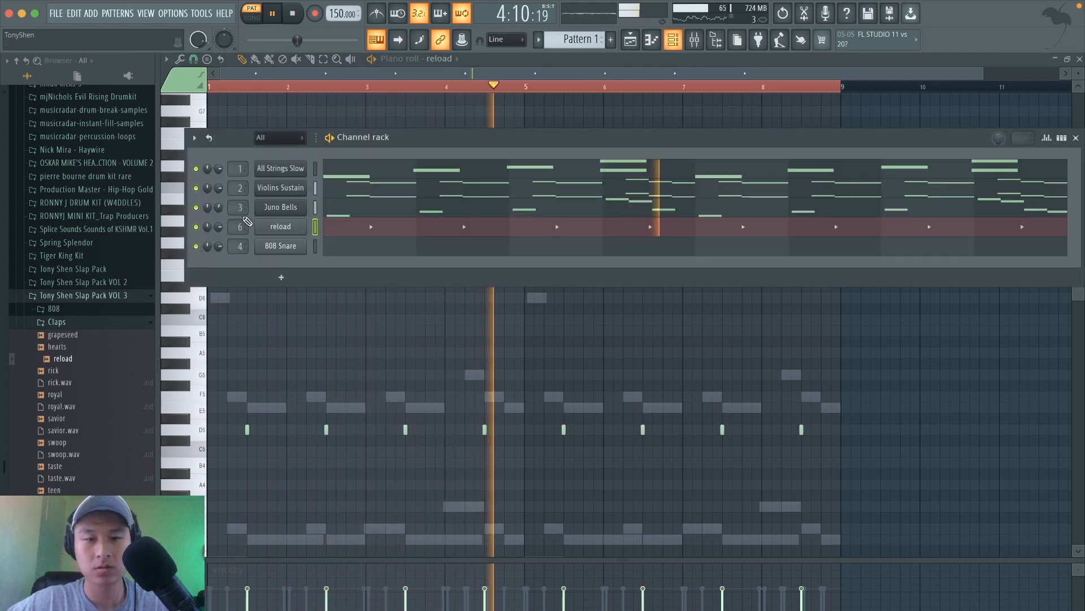
{"action": "left_click", "coordinate": [90, 282]}
{"action": "key", "text": "space"}
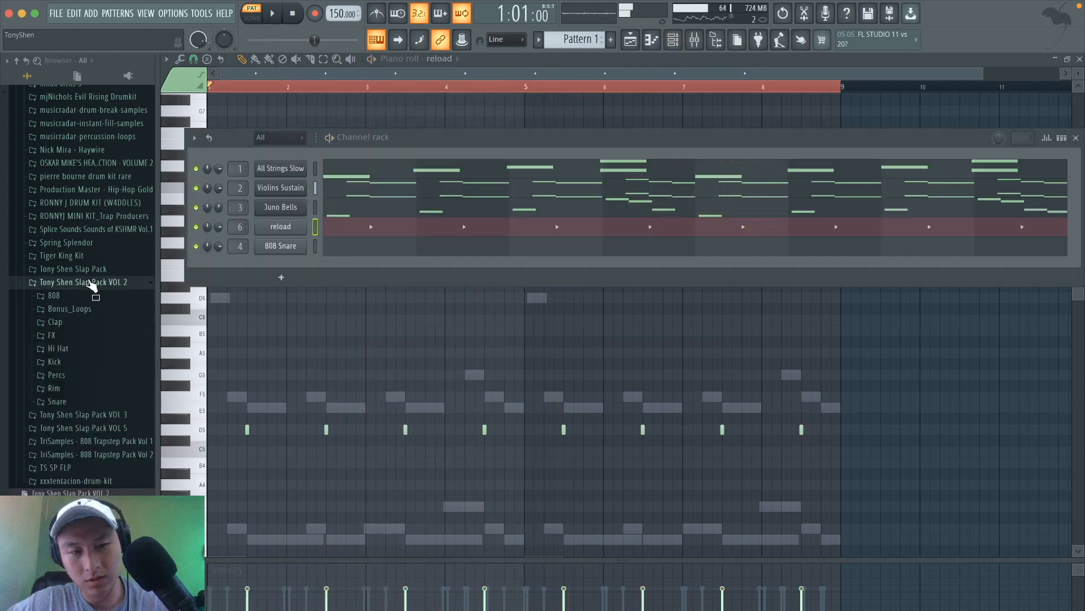
{"action": "left_click", "coordinate": [69, 322]}
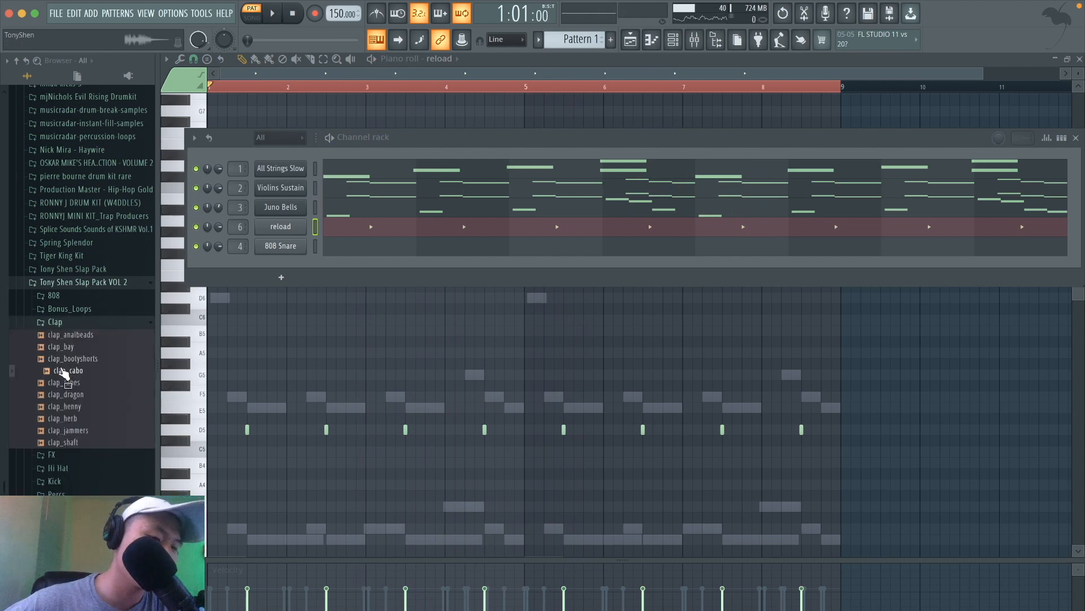
{"action": "left_click", "coordinate": [61, 394]}
{"action": "left_click", "coordinate": [56, 418]}
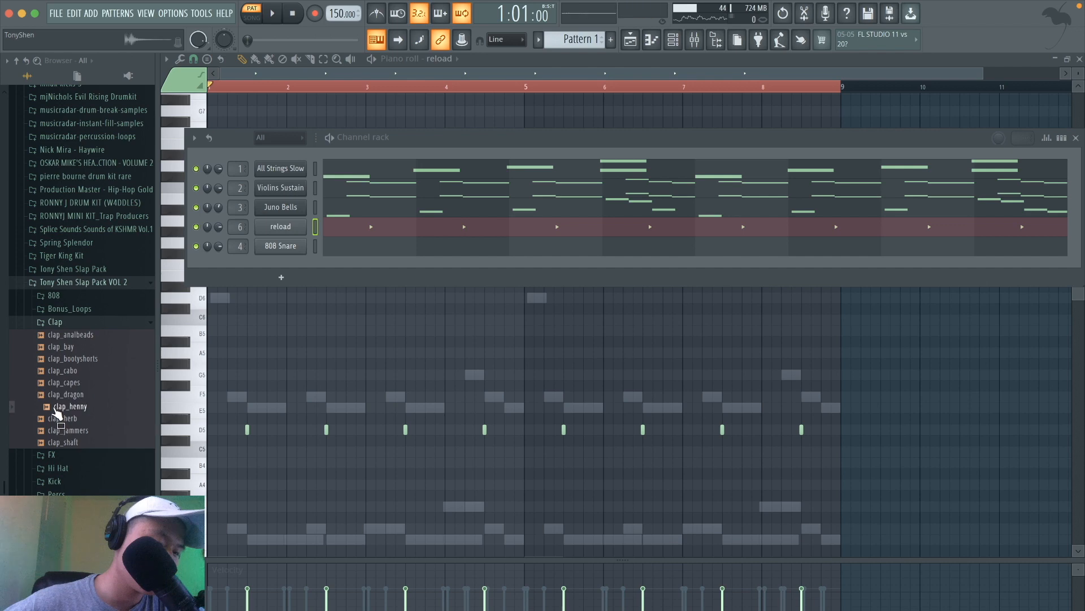
{"action": "left_click_drag", "start_coordinate": [57, 422], "coordinate": [278, 231]}
Step: Play the pattern with the new clap and move all clap_herb notes down to C5 in the piano roll
{"action": "key", "text": "space"}
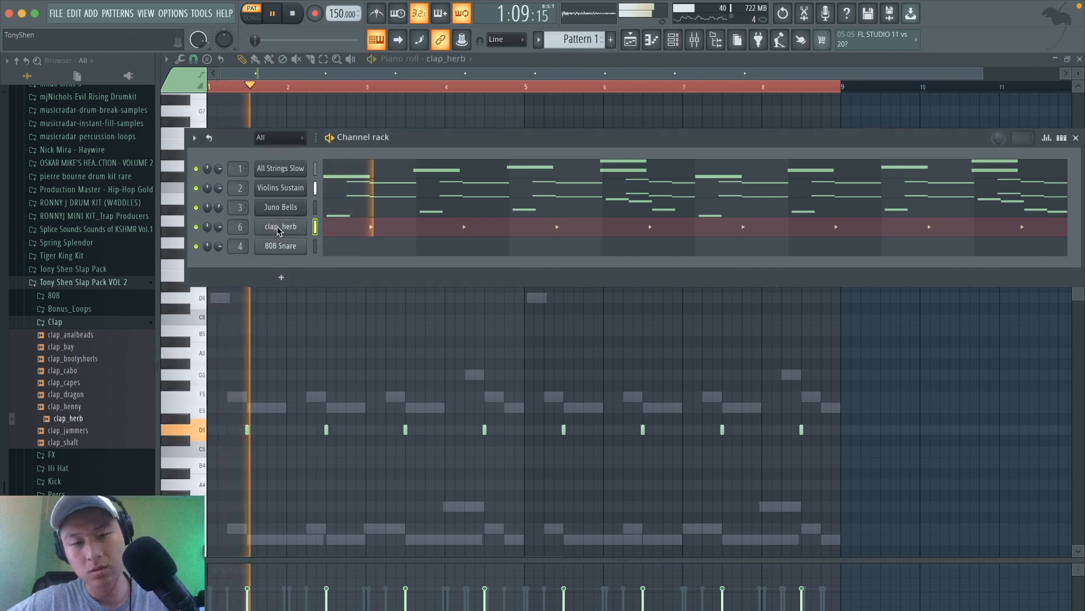
{"action": "left_click", "coordinate": [349, 226]}
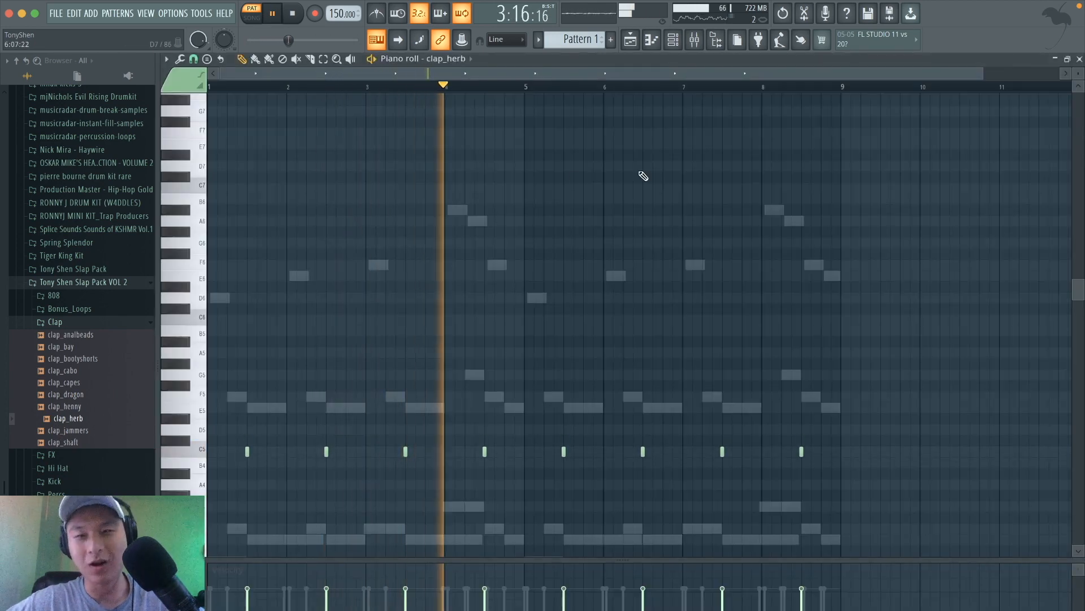
{"action": "left_click", "coordinate": [674, 40]}
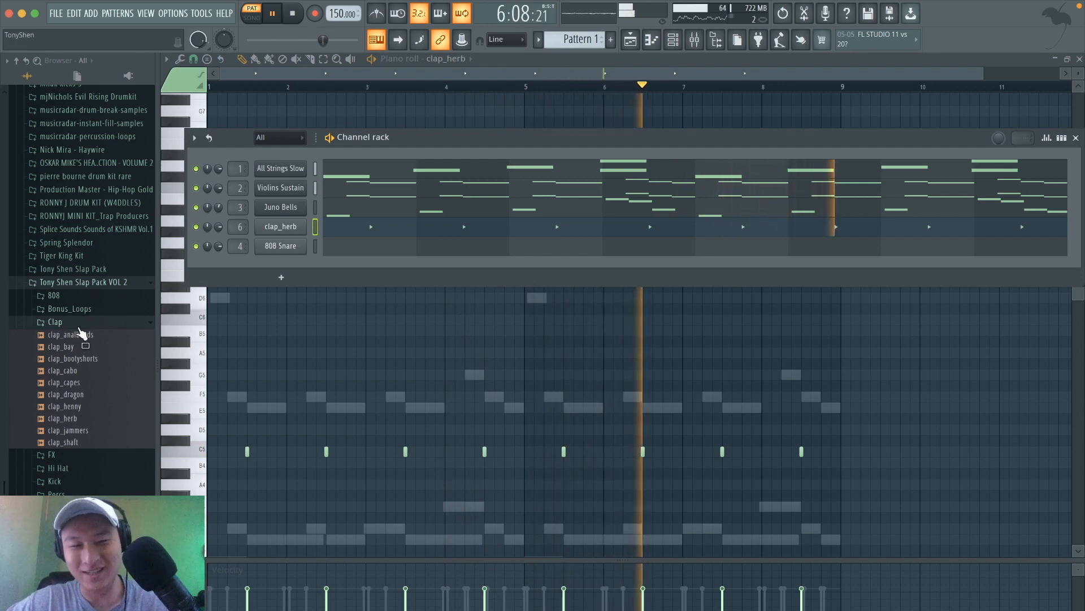
Step: Stop playback and replace the 808 Snare channel's sample with closed_hat_chest from the Slap Pack VOL 2 closed hi-hats
{"action": "left_click", "coordinate": [79, 323]}
{"action": "left_click", "coordinate": [78, 348]}
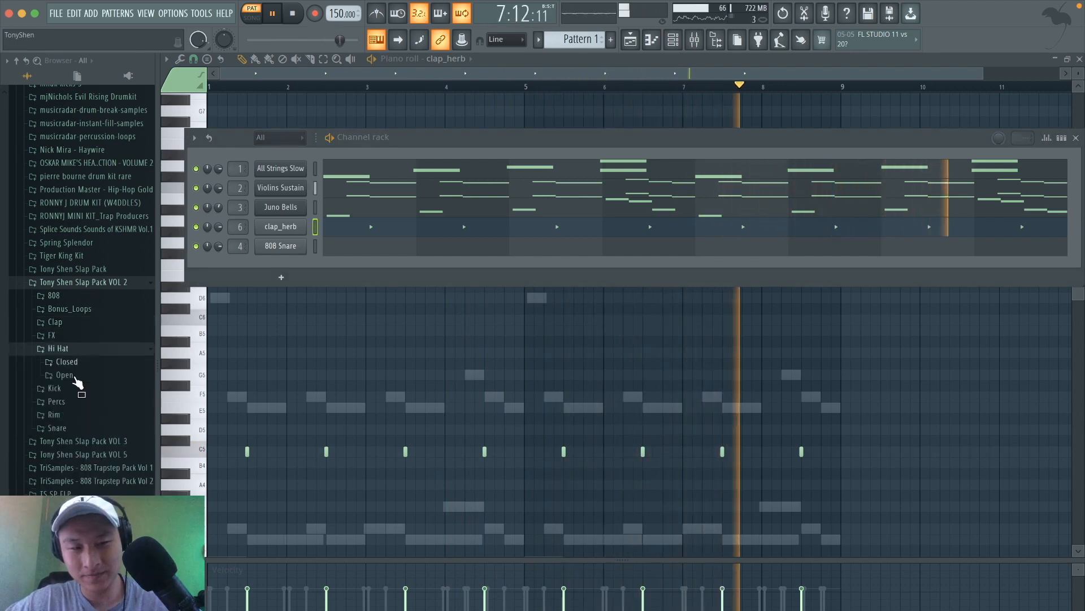
{"action": "key", "text": "space"}
{"action": "left_click", "coordinate": [72, 362]}
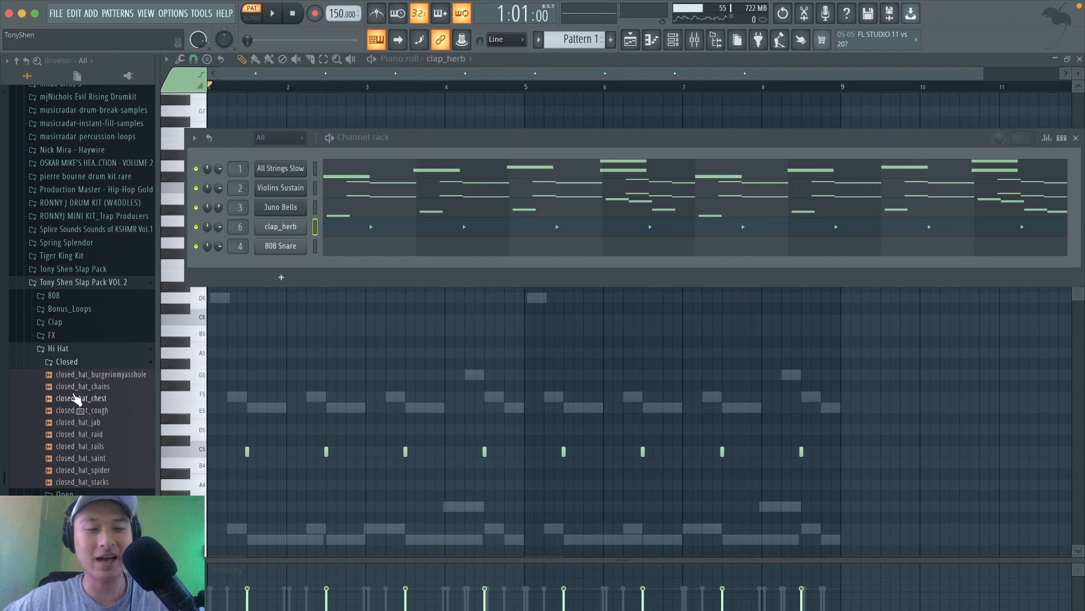
{"action": "left_click_drag", "start_coordinate": [76, 403], "coordinate": [283, 253]}
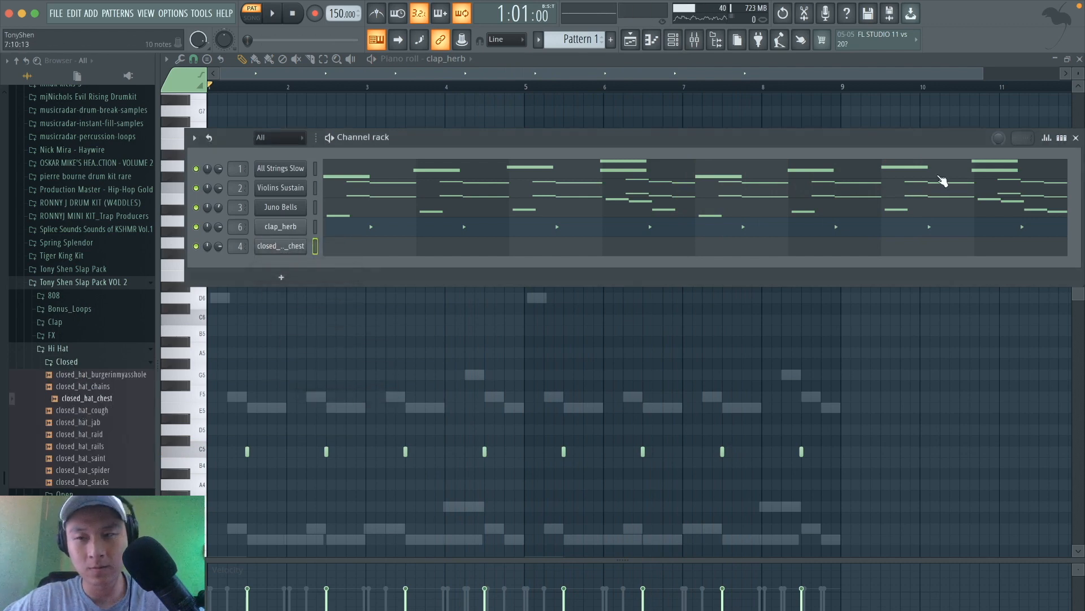
Step: Place closed_hat_chest hits on steps 1 and 3 of the first bar, auditioning the rhythm briefly
{"action": "left_click", "coordinate": [1061, 138]}
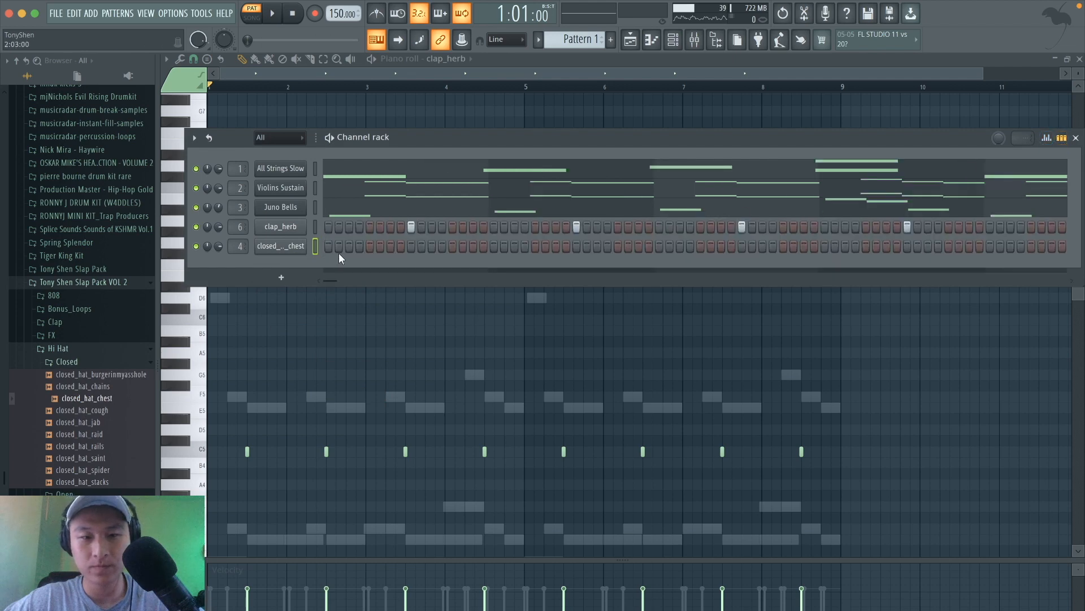
{"action": "key", "text": "space"}
{"action": "key", "text": "space"}
{"action": "left_click_drag", "start_coordinate": [367, 246], "coordinate": [388, 244]}
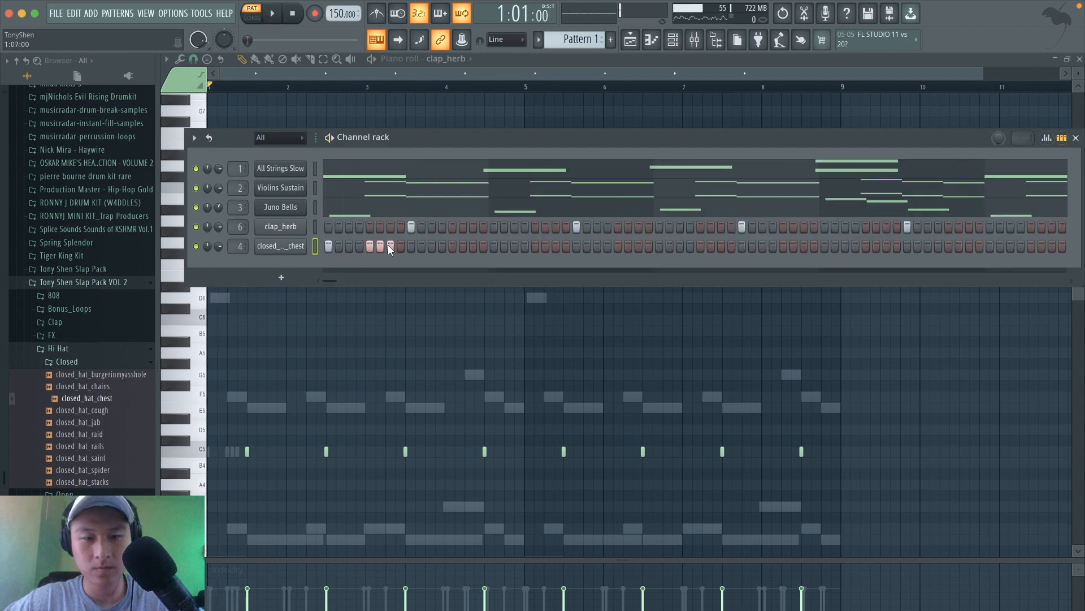
{"action": "key", "text": "space"}
{"action": "key", "text": "space"}
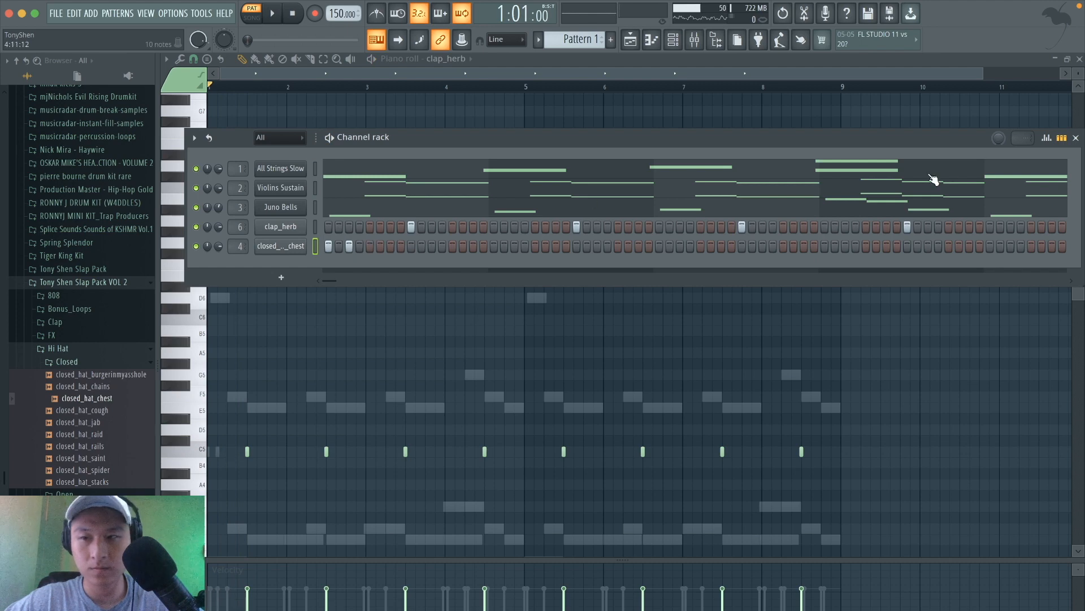
Step: Open the closed_hat_chest channel's notes in the piano roll, focusing on the first bars
{"action": "left_click", "coordinate": [1062, 139]}
{"action": "left_click", "coordinate": [481, 247]}
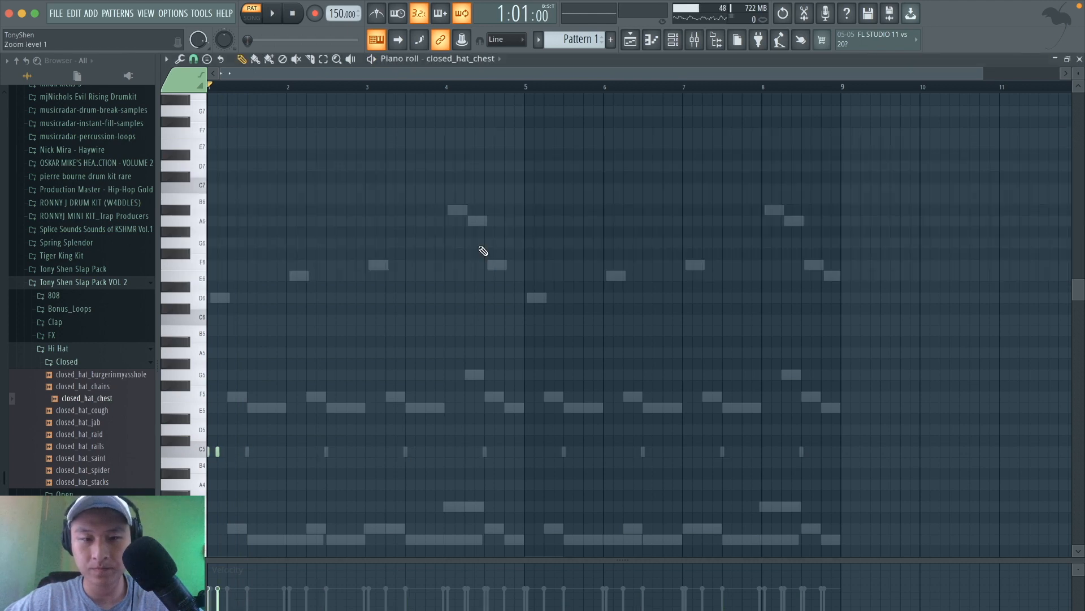
{"action": "scroll", "coordinate": [271, 421], "scroll_direction": "down", "scroll_amount": 3}
{"action": "scroll", "coordinate": [272, 421], "scroll_direction": "up", "scroll_amount": 4, "text": "ctrl"}
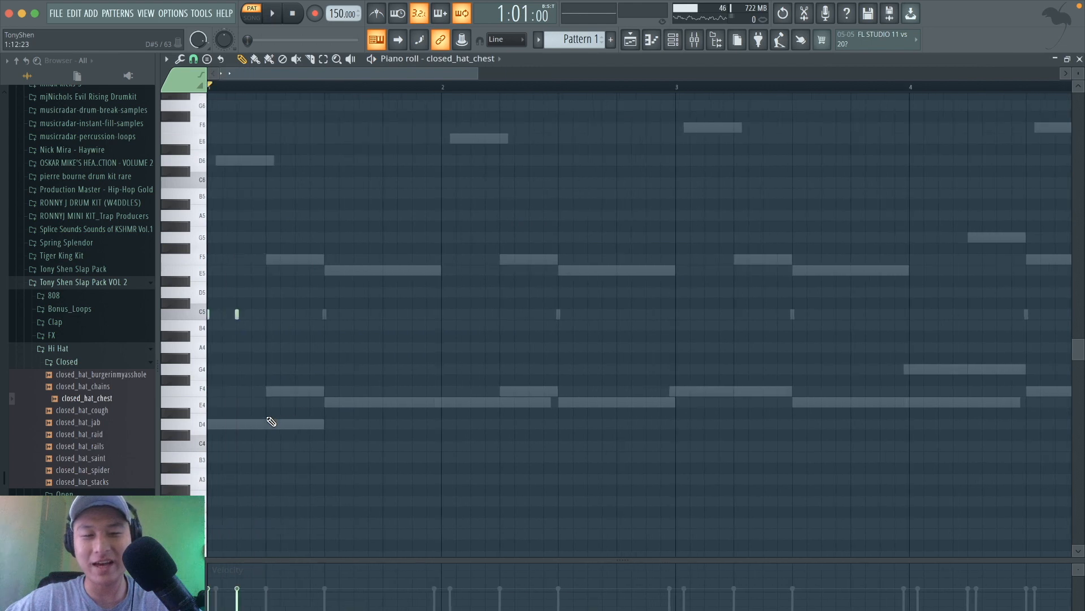
{"action": "left_click_drag", "start_coordinate": [294, 364], "coordinate": [169, 302]}
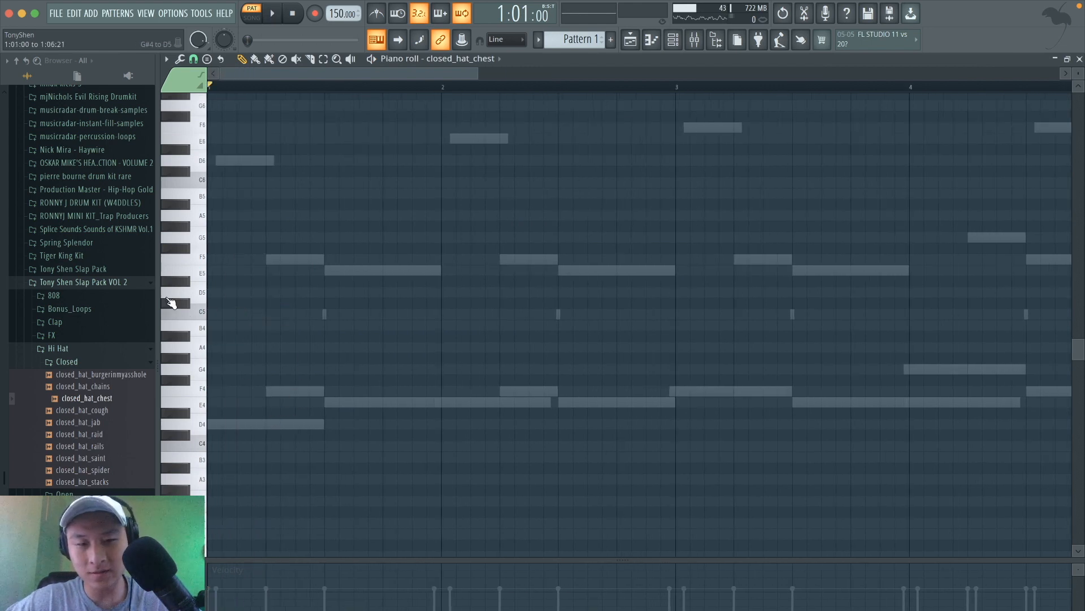
{"action": "left_click", "coordinate": [190, 315]}
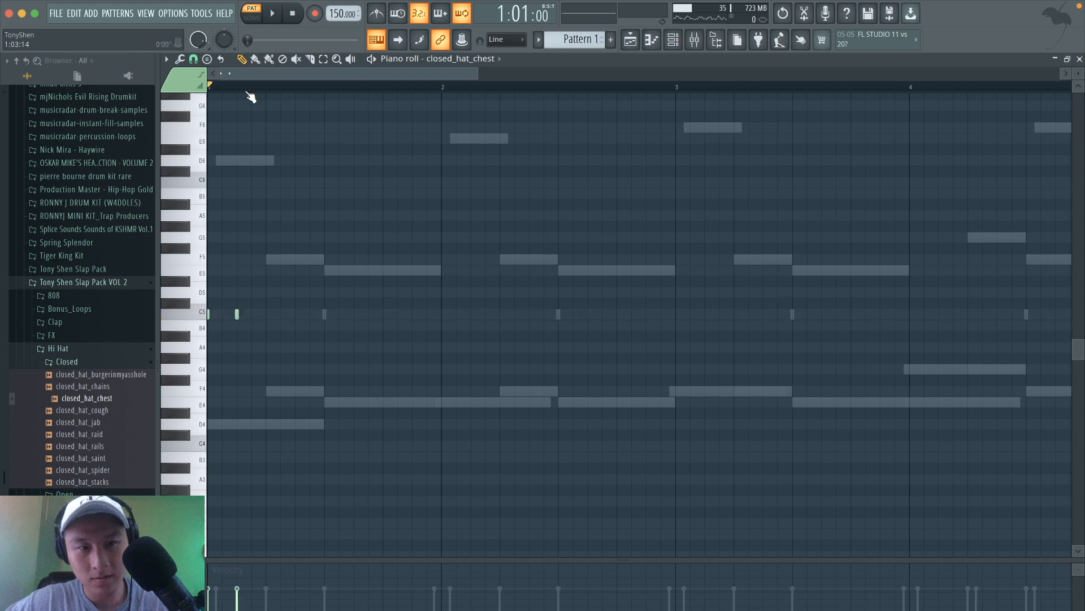
Step: Set the piano roll snap to 1/4 step and chop the two-step C5 hat on step 3 into a fast roll
{"action": "left_click", "coordinate": [198, 62]}
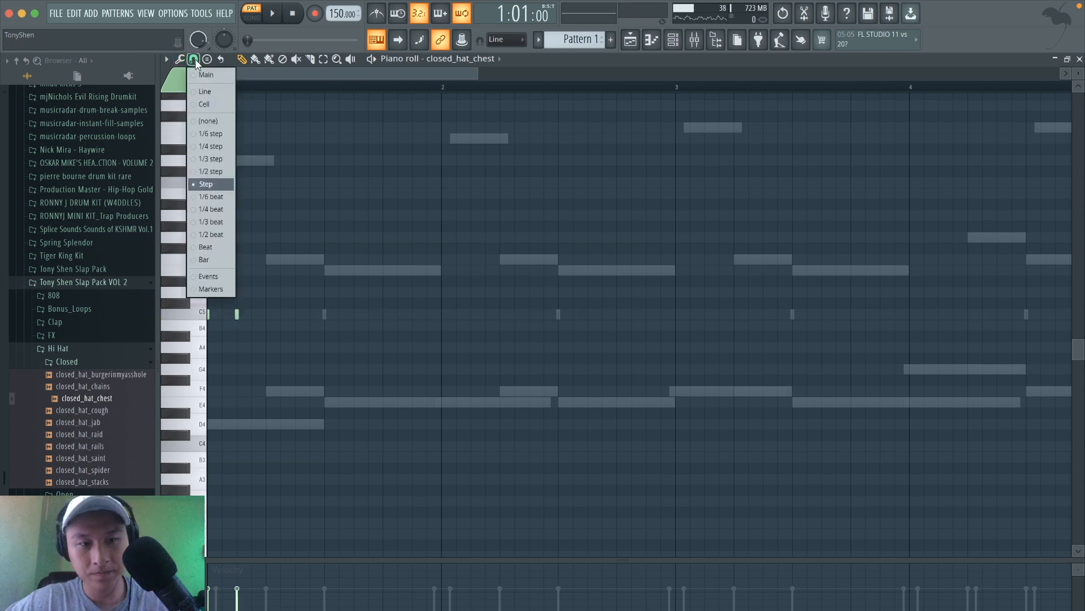
{"action": "left_click", "coordinate": [218, 145]}
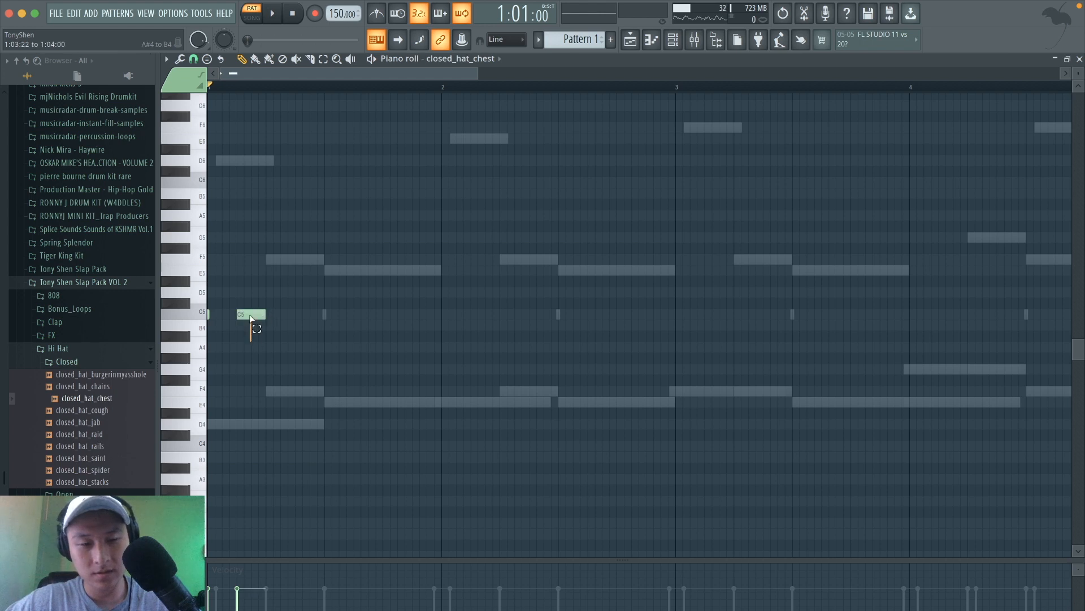
{"action": "left_click_drag", "start_coordinate": [250, 315], "coordinate": [248, 284]}
{"action": "key", "text": "super+u"}
Step: Try transposing the hat roll down and back up by semitones
{"action": "key", "text": "shift+Down"}
{"action": "key", "text": "shift+Down"}
{"action": "key", "text": "shift+Down"}
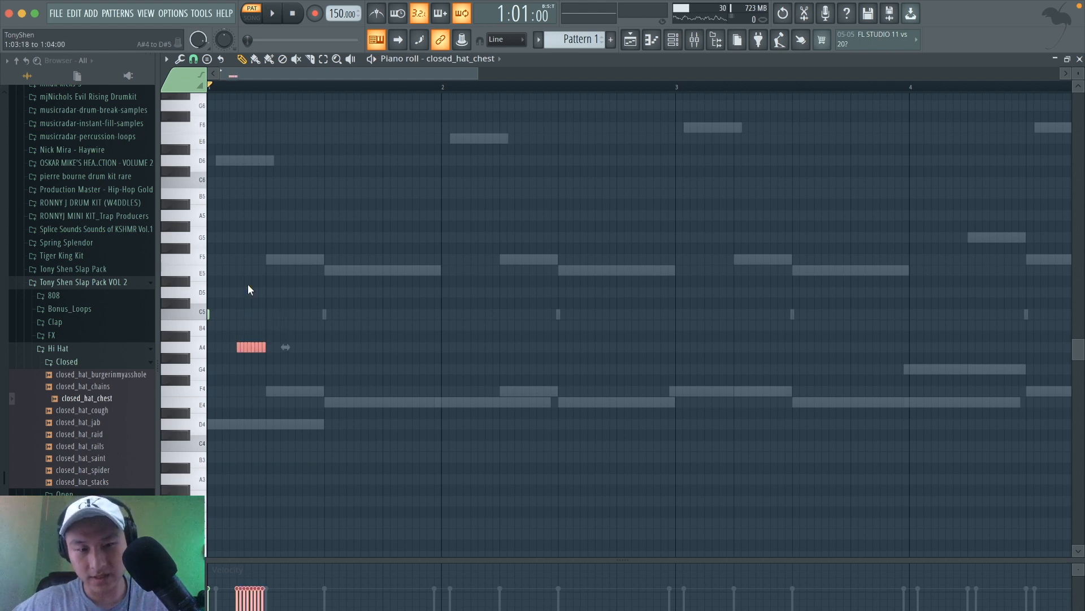
{"action": "key", "text": "shift+Down"}
{"action": "key", "text": "shift+Down"}
{"action": "key", "text": "shift+Down"}
{"action": "key", "text": "shift+Up"}
{"action": "key", "text": "shift+Up"}
{"action": "key", "text": "shift+Up"}
{"action": "key", "text": "shift+Up"}
{"action": "key", "text": "shift+Up"}
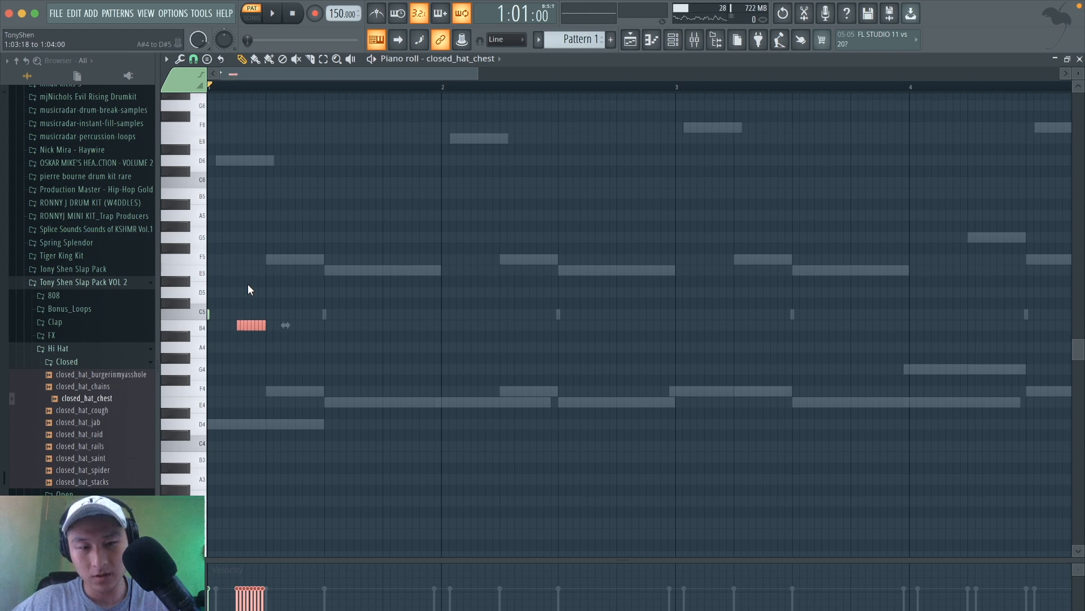
{"action": "key", "text": "shift+Up"}
Step: Undo the hat roll's pitch changes so it sits at C5
{"action": "key", "text": "super+z"}
{"action": "key", "text": "super+z"}
{"action": "key", "text": "super+z"}
{"action": "key", "text": "super+alt+z"}
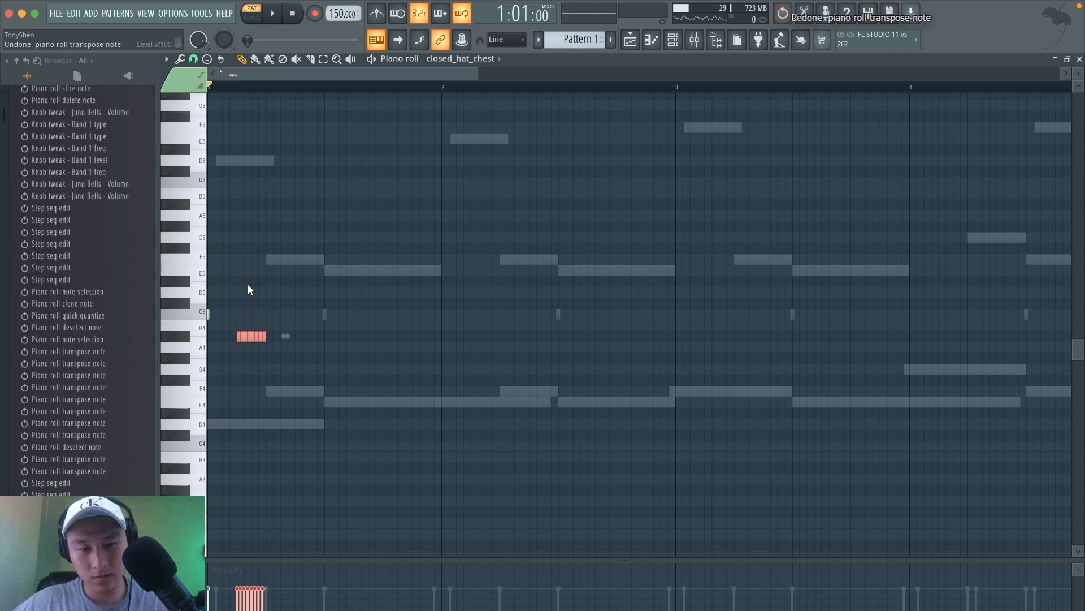
{"action": "key", "text": "super+alt+z"}
{"action": "key", "text": "super+alt+z"}
{"action": "key", "text": "super+alt+z"}
{"action": "key", "text": "super+alt+z"}
{"action": "key", "text": "super+alt+z"}
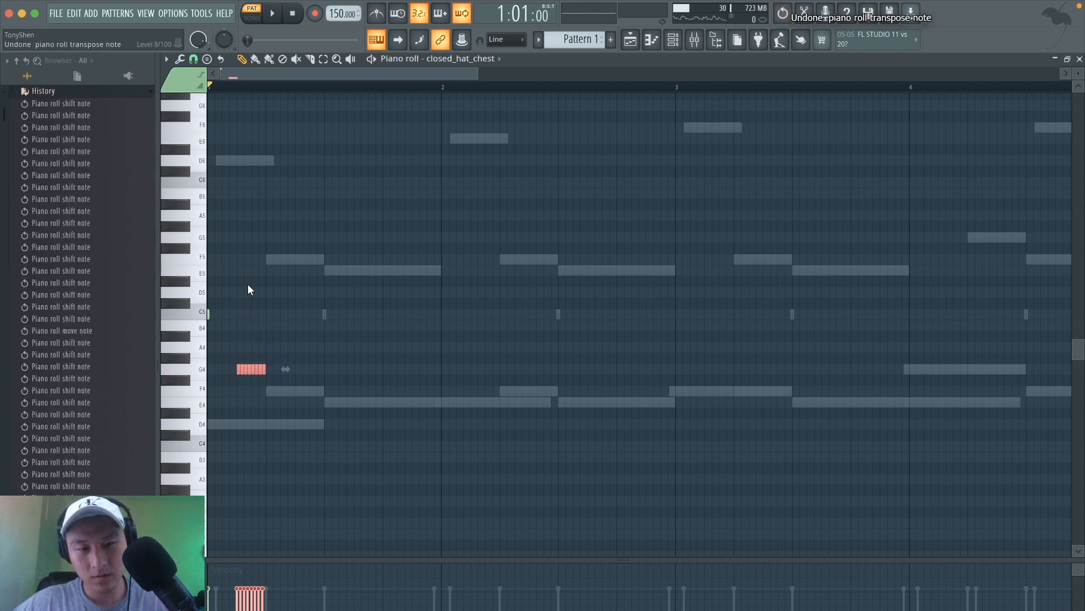
{"action": "key", "text": "super+alt+z"}
{"action": "key", "text": "super+alt+z"}
{"action": "key", "text": "super+alt+z"}
{"action": "key", "text": "super+alt+z"}
{"action": "key", "text": "super+alt+z"}
{"action": "key", "text": "super+alt+z"}
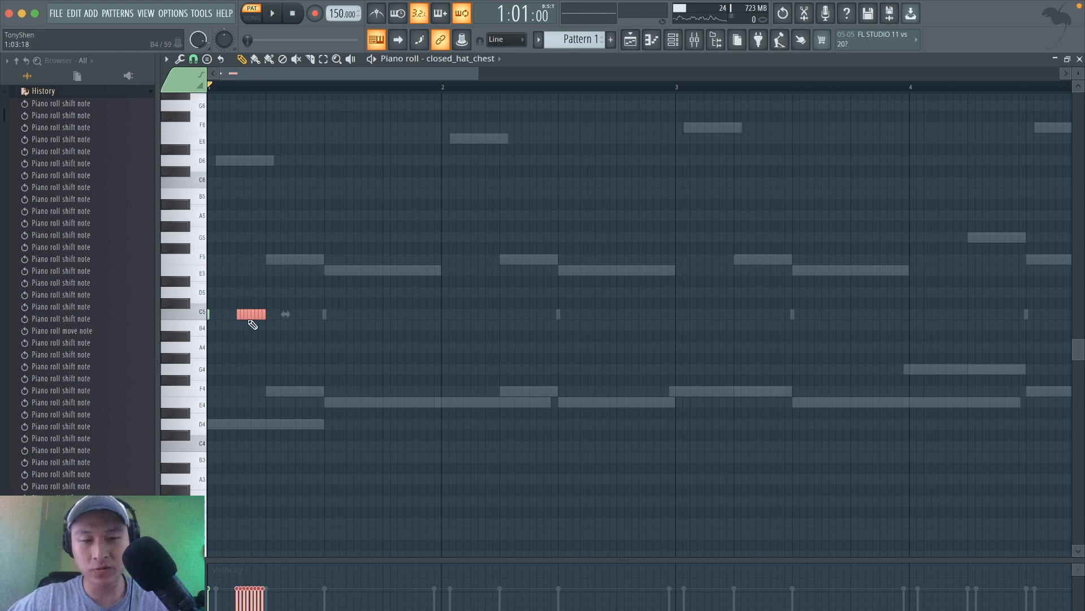
Step: Transpose the chopped hat roll down to F4 and audition it briefly
{"action": "key", "text": "Down"}
{"action": "key", "text": "Down"}
{"action": "key", "text": "Down"}
{"action": "key", "text": "Down"}
{"action": "key", "text": "Down"}
{"action": "key", "text": "Down"}
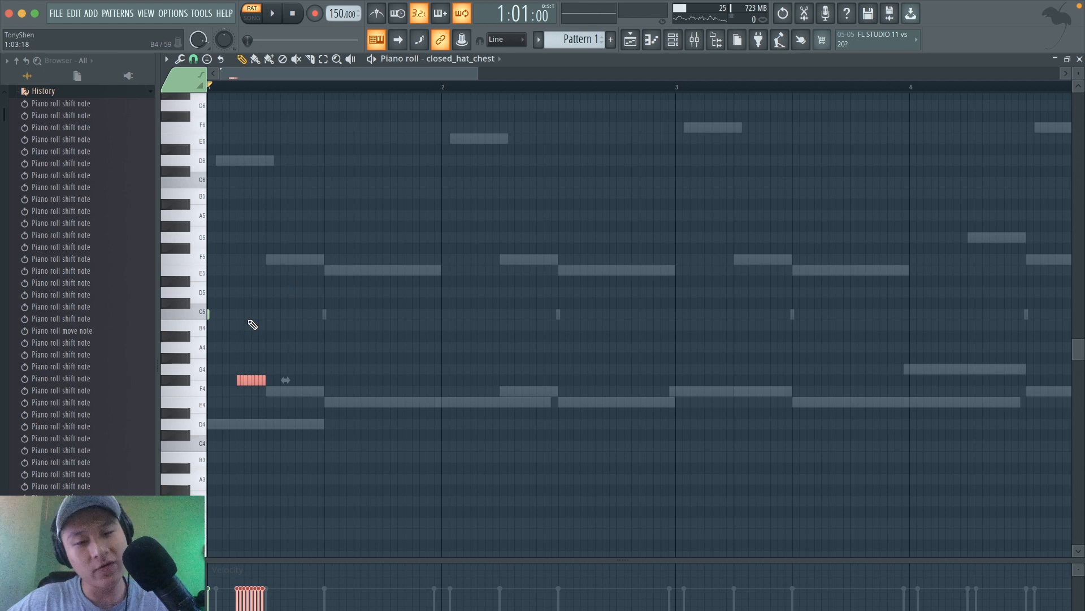
{"action": "key", "text": "space"}
{"action": "key", "text": "space"}
Step: Remove the stray B4 note and raise the hat roll to A#4, auditioning the pitch
{"action": "left_click_drag", "start_coordinate": [250, 323], "coordinate": [286, 326]}
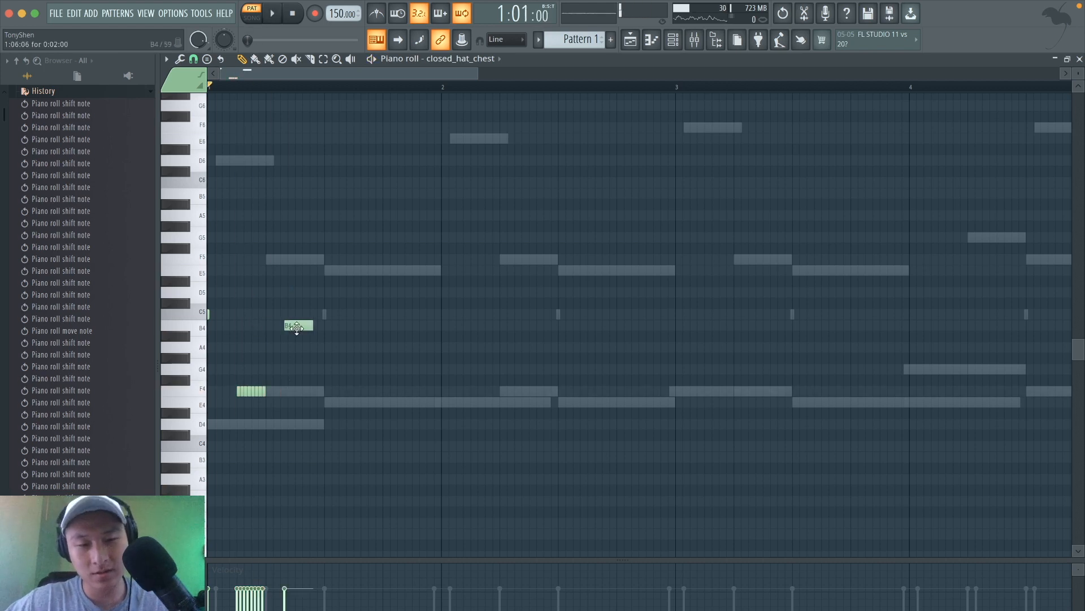
{"action": "right_click", "coordinate": [305, 329]}
{"action": "left_click_drag", "start_coordinate": [299, 395], "coordinate": [198, 376]}
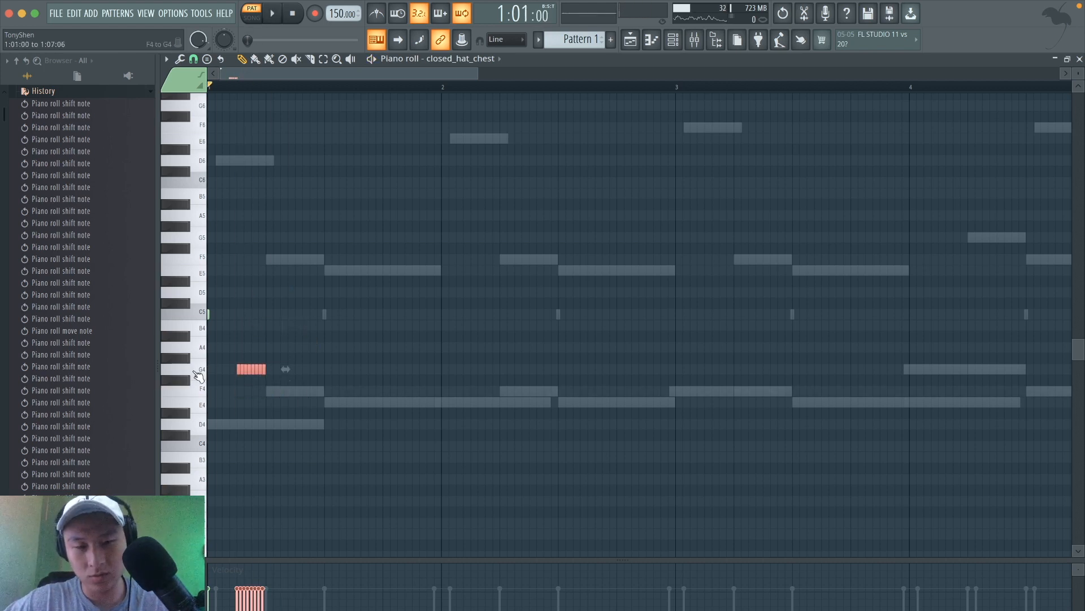
{"action": "key", "text": "Up"}
{"action": "key", "text": "space"}
{"action": "key", "text": "Up"}
{"action": "key", "text": "Up"}
{"action": "key", "text": "space"}
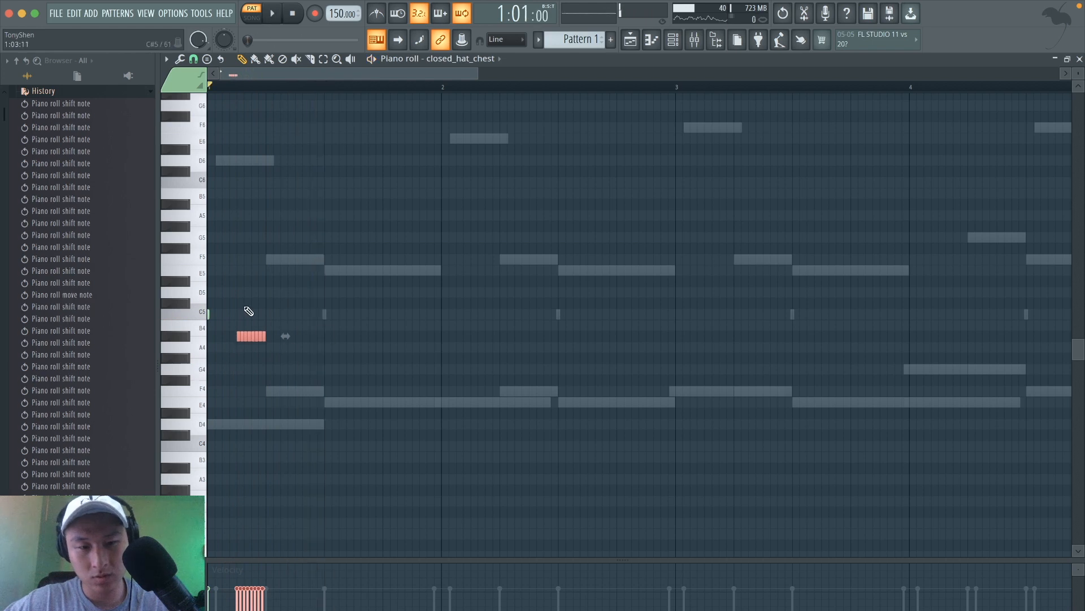
Step: Add a C5 hat on step 5, lower several velocities in the A#4 roll, and audition the pattern
{"action": "left_click", "coordinate": [267, 317]}
{"action": "left_click_drag", "start_coordinate": [270, 371], "coordinate": [234, 332]}
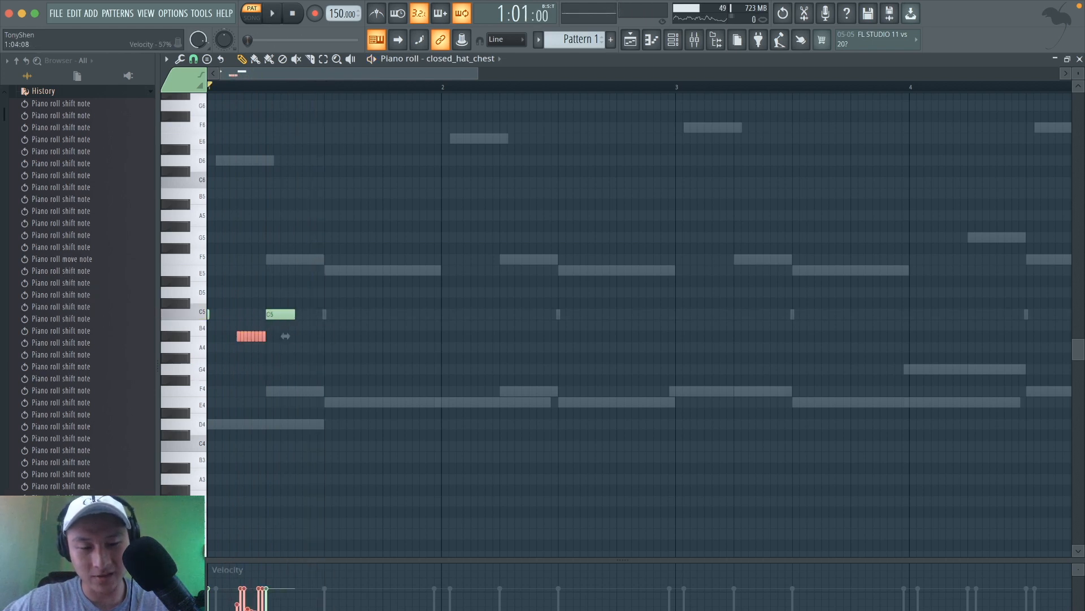
{"action": "key", "text": "space"}
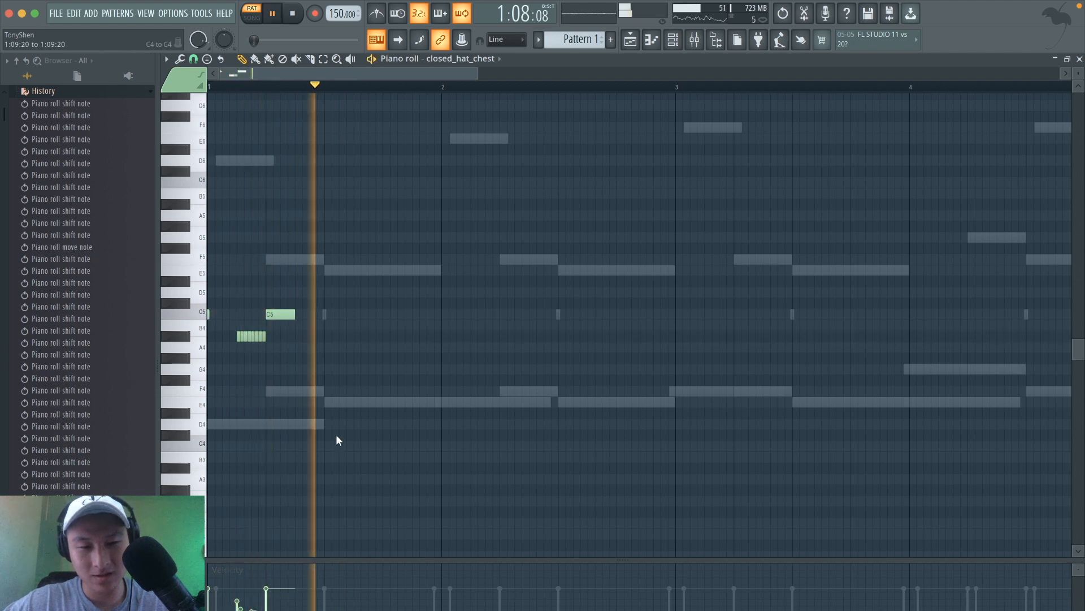
{"action": "key", "text": "space"}
Step: Add C5 hats on steps 6 and 7 of the first bar, auditioning after each addition
{"action": "left_click", "coordinate": [307, 304]}
{"action": "left_click_drag", "start_coordinate": [304, 309], "coordinate": [292, 318]}
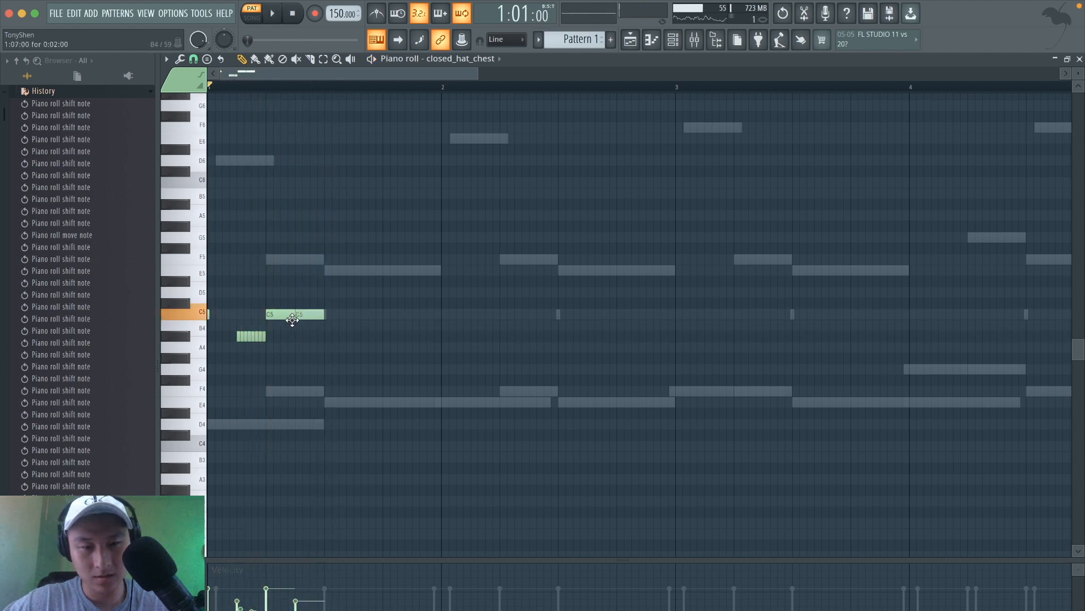
{"action": "key", "text": "space"}
{"action": "key", "text": "space"}
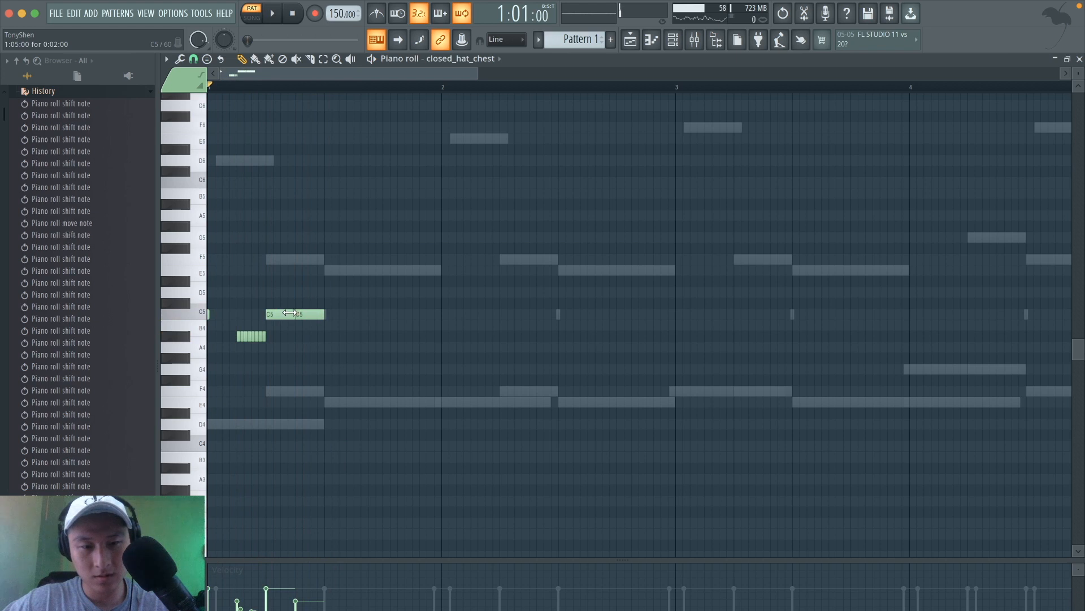
{"action": "left_click", "coordinate": [288, 314]}
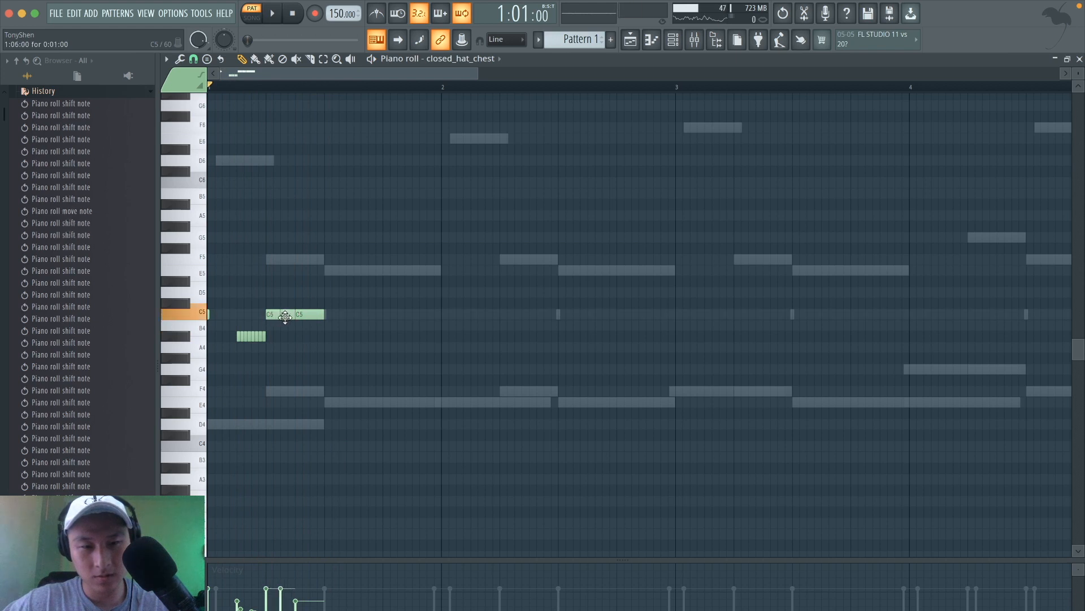
{"action": "key", "text": "space"}
{"action": "key", "text": "space"}
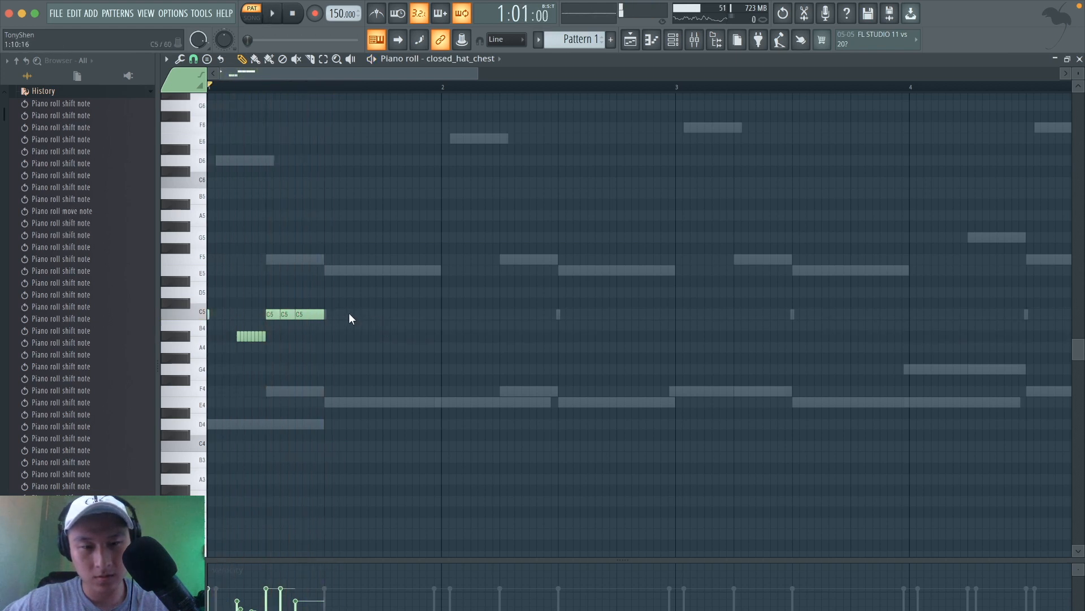
Step: Place three consecutive half-step C5 hats starting on step 11 of the first bar and audition them
{"action": "left_click", "coordinate": [351, 314]}
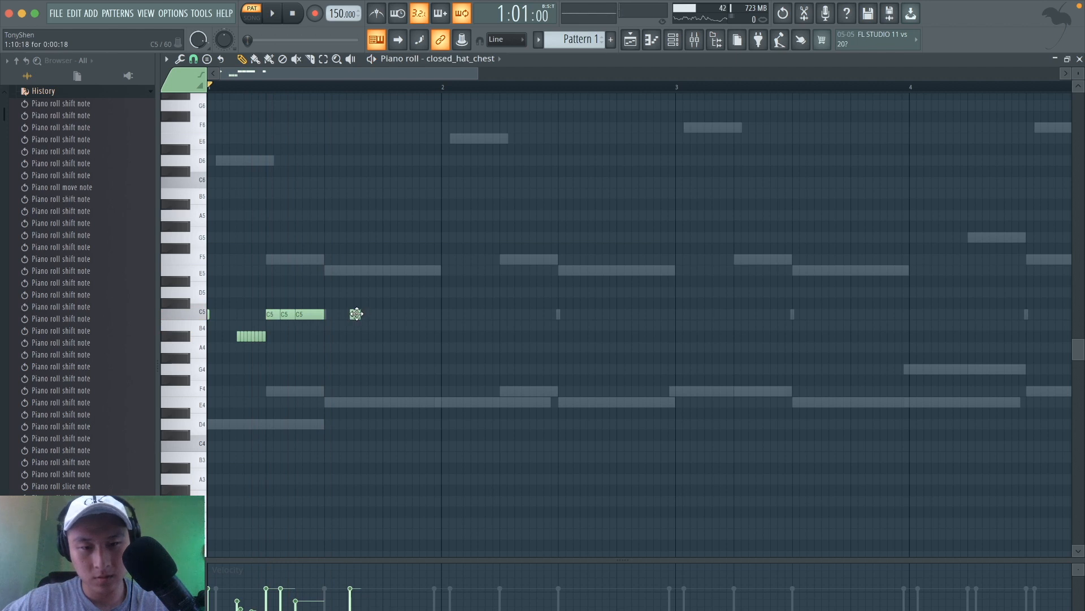
{"action": "right_click", "coordinate": [359, 314]}
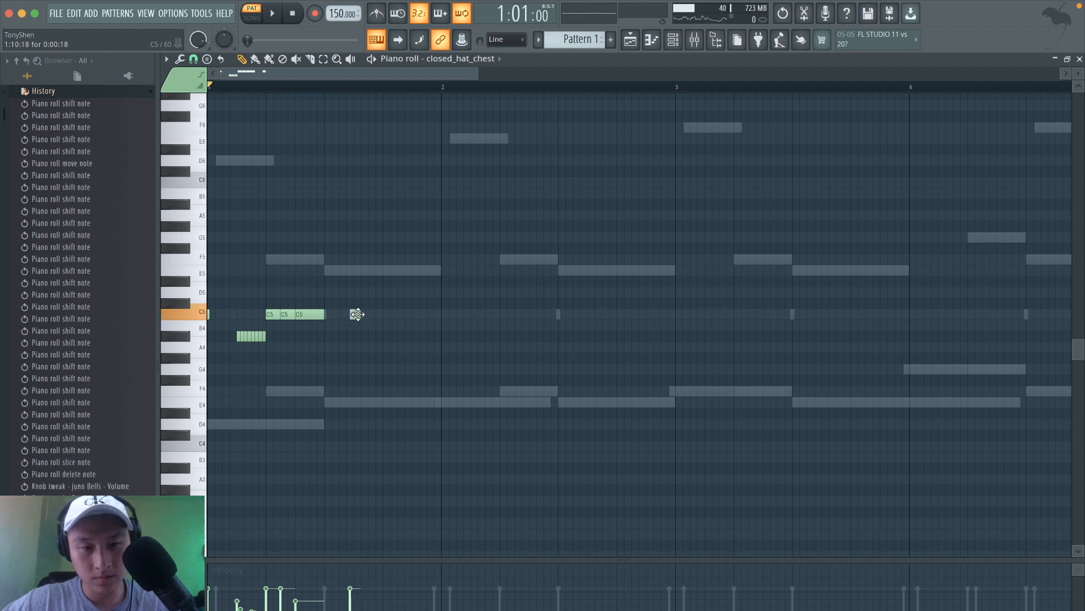
{"action": "scroll", "coordinate": [362, 314], "scroll_direction": "up", "scroll_amount": 4}
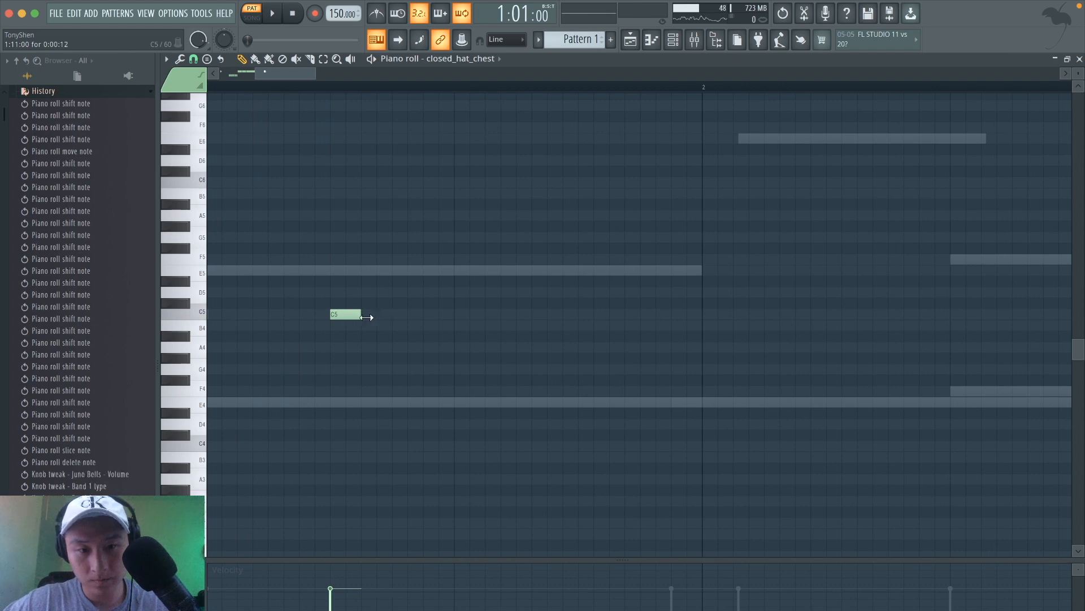
{"action": "left_click", "coordinate": [370, 317]}
{"action": "left_click_drag", "start_coordinate": [366, 317], "coordinate": [361, 318]}
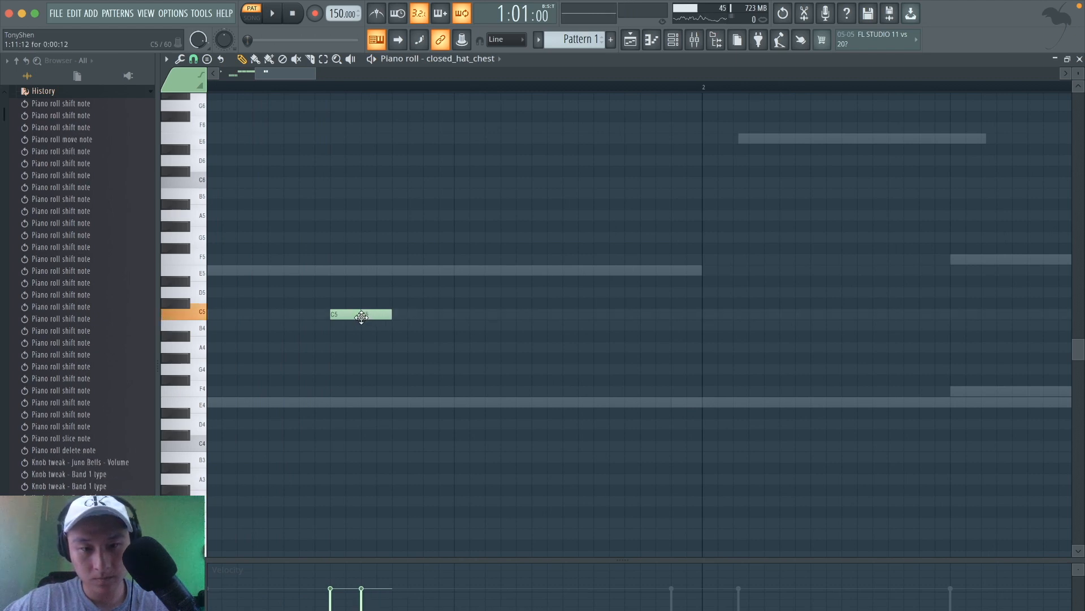
{"action": "key", "text": "space"}
{"action": "left_click", "coordinate": [401, 314]}
{"action": "key", "text": "space"}
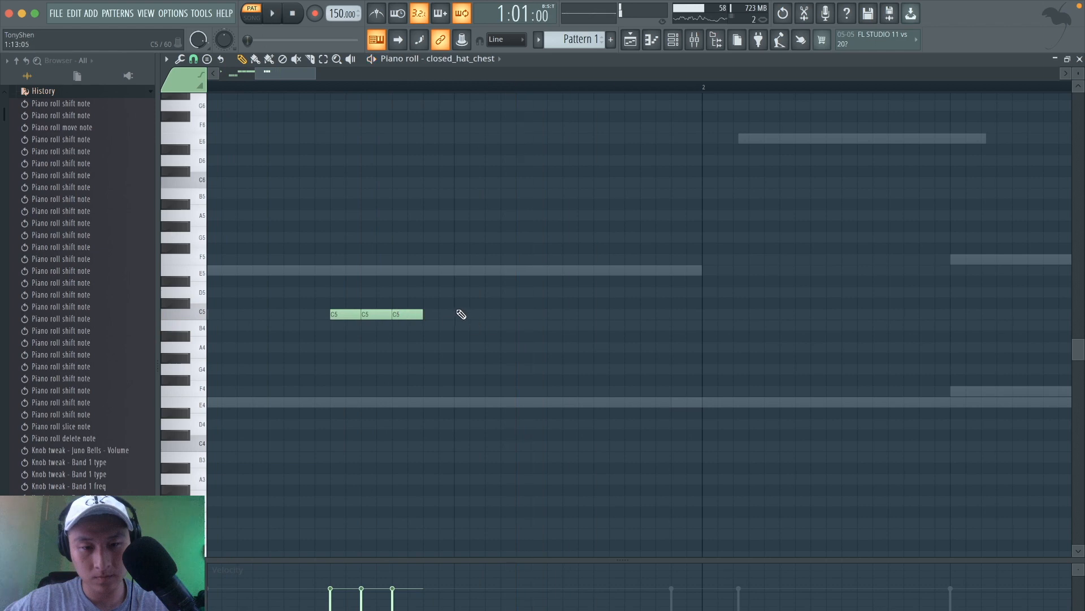
Step: Add half-step C5 hats on steps 13 and 15 of the first bar, checking the rhythm in playback
{"action": "left_click", "coordinate": [459, 314]}
{"action": "left_click", "coordinate": [569, 316]}
{"action": "key", "text": "space"}
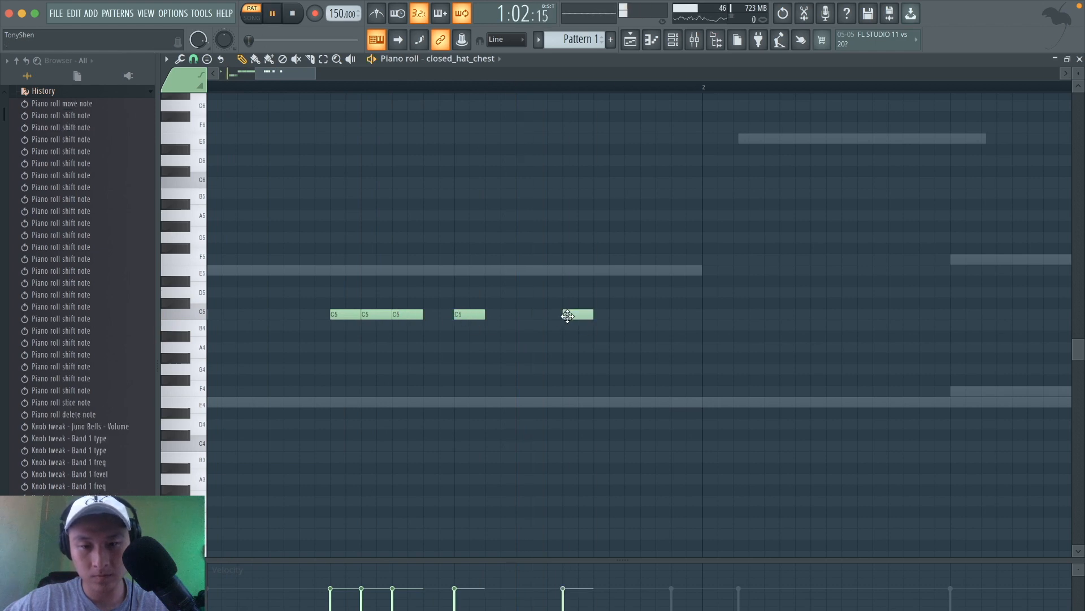
{"action": "scroll", "coordinate": [567, 315], "scroll_direction": "down", "scroll_amount": 5}
{"action": "key", "text": "space"}
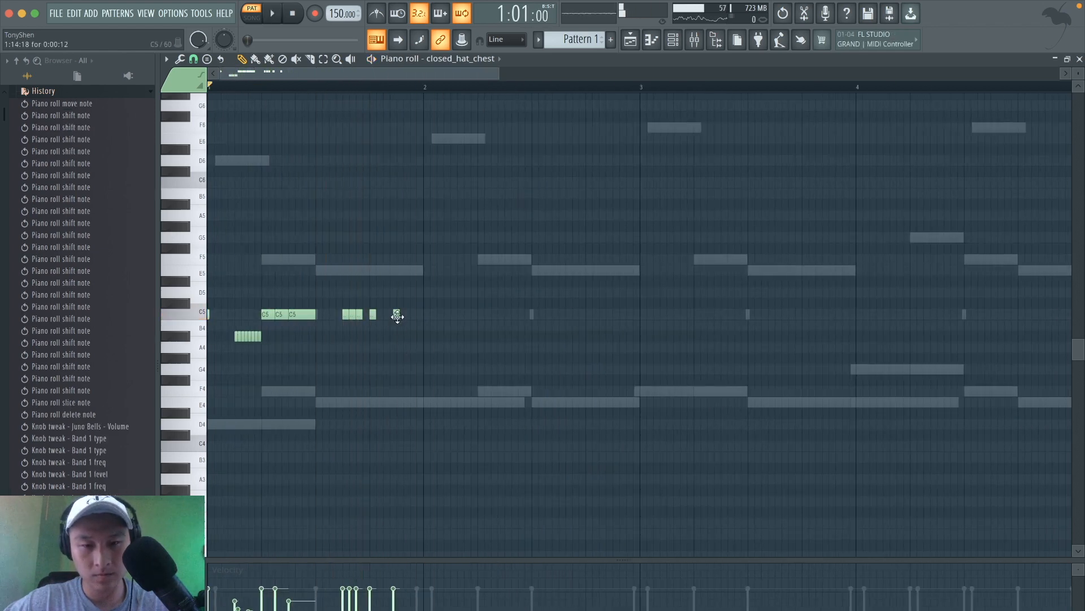
{"action": "left_click_drag", "start_coordinate": [396, 314], "coordinate": [399, 315]}
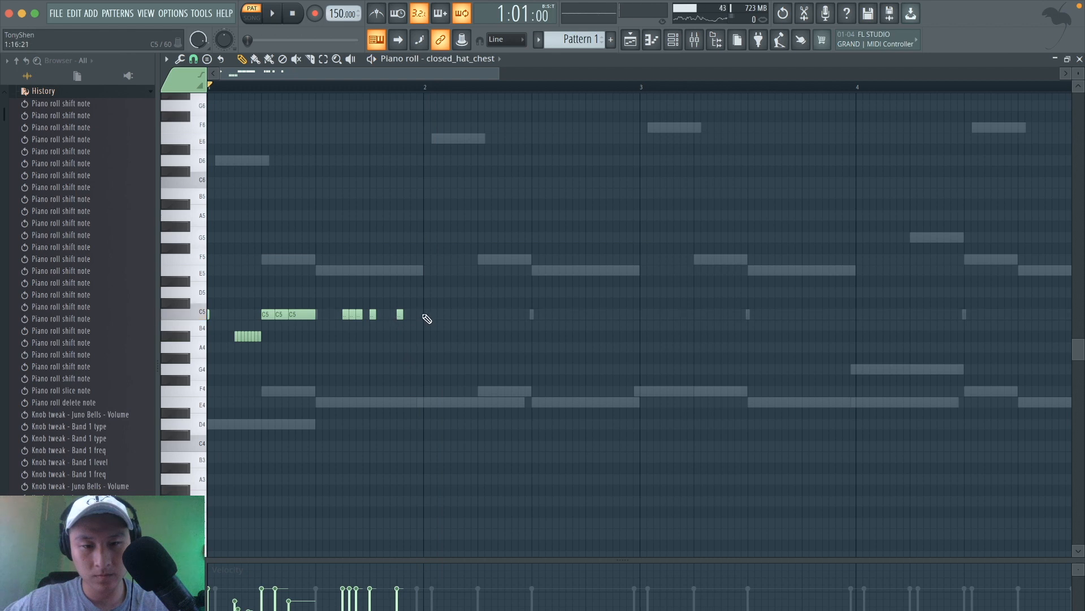
Step: Place four-step C5 hats across bar 2 through the start of bar 3 and play the pattern
{"action": "left_click", "coordinate": [424, 314]}
{"action": "left_click_drag", "start_coordinate": [430, 314], "coordinate": [466, 314]}
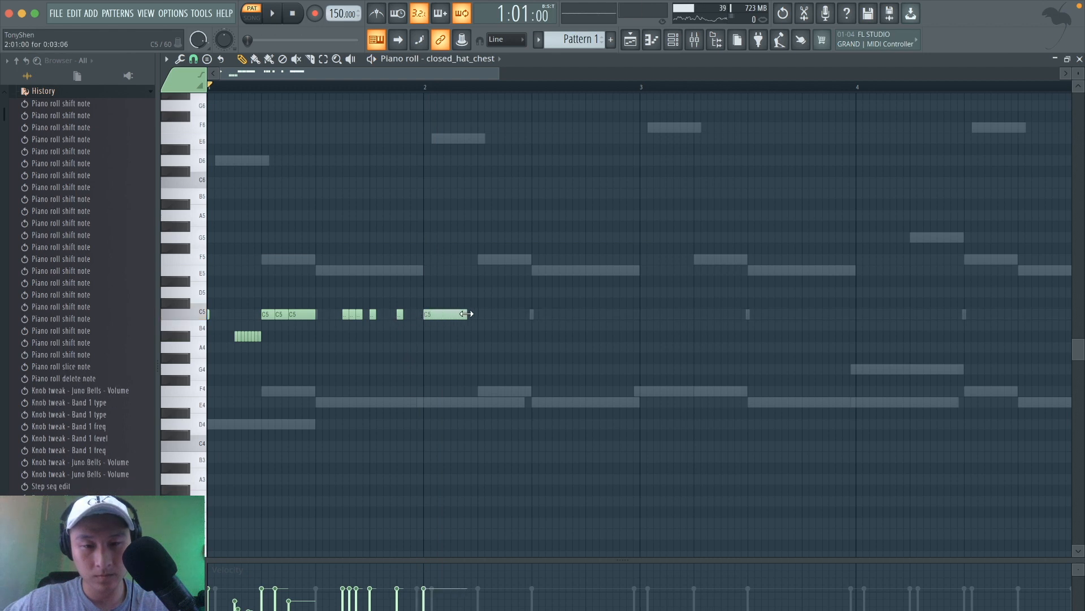
{"action": "left_click", "coordinate": [490, 315]}
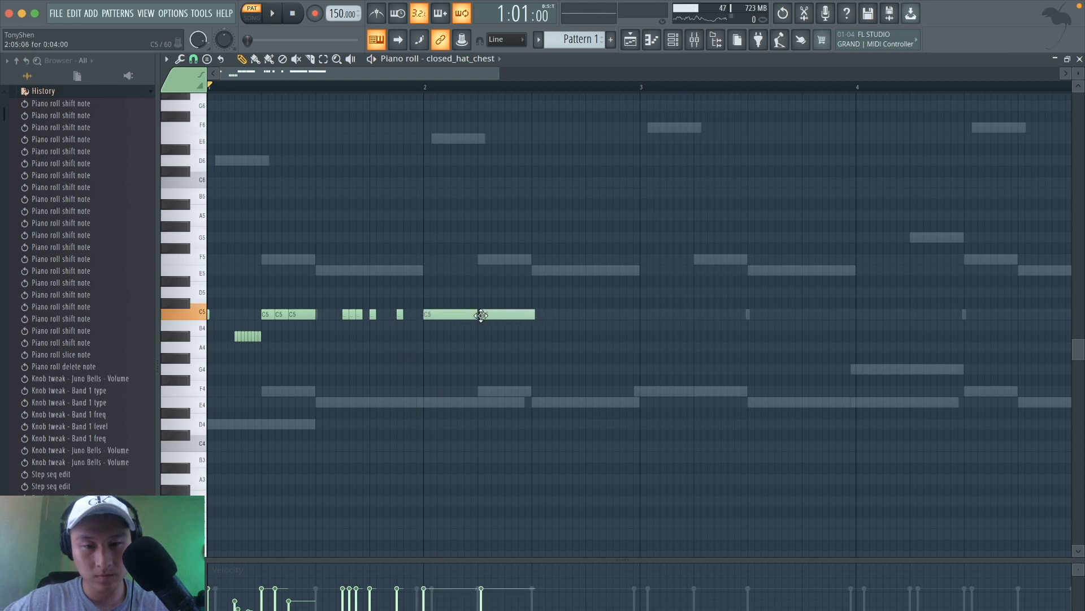
{"action": "mouse_move", "coordinate": [511, 344]}
{"action": "left_mouse_down"}
{"action": "mouse_move", "coordinate": [455, 298]}
{"action": "mouse_move", "coordinate": [455, 310]}
{"action": "mouse_move", "coordinate": [564, 312]}
{"action": "left_mouse_up"}
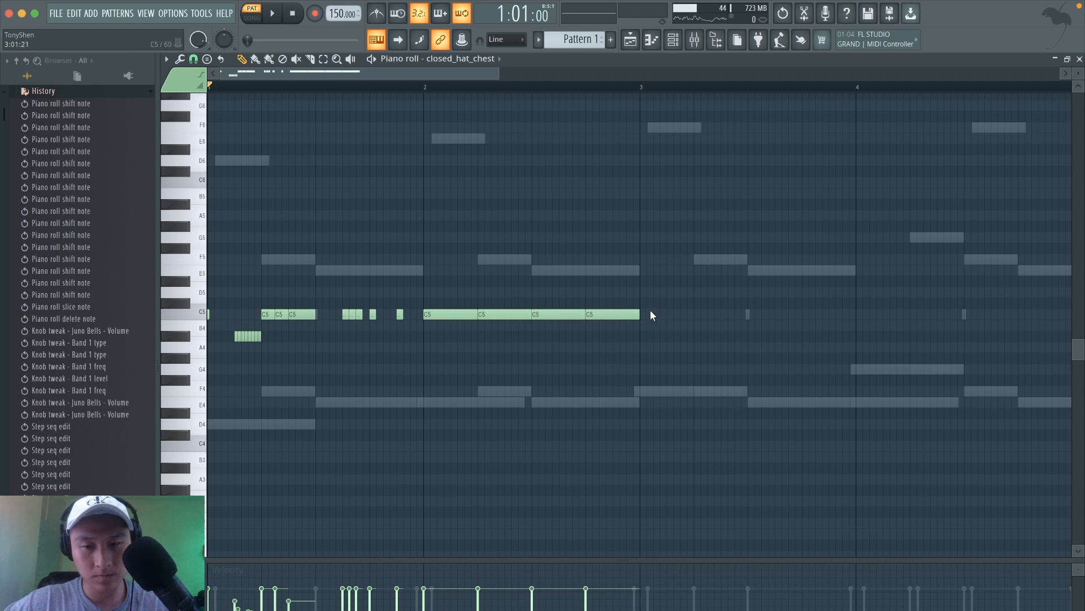
{"action": "left_click", "coordinate": [643, 314]}
{"action": "key", "text": "space"}
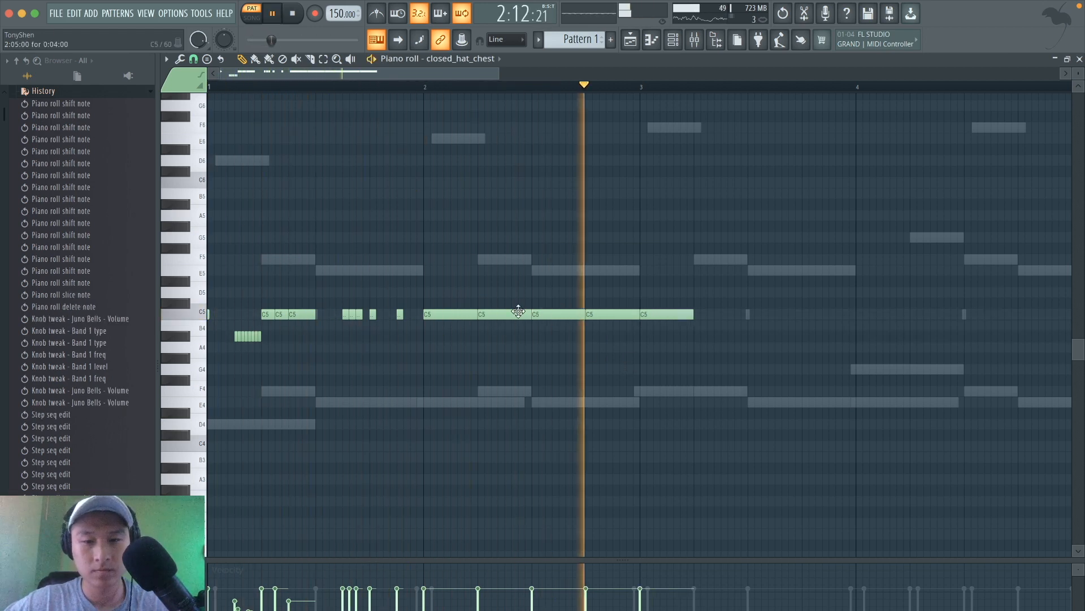
{"action": "key", "text": "space"}
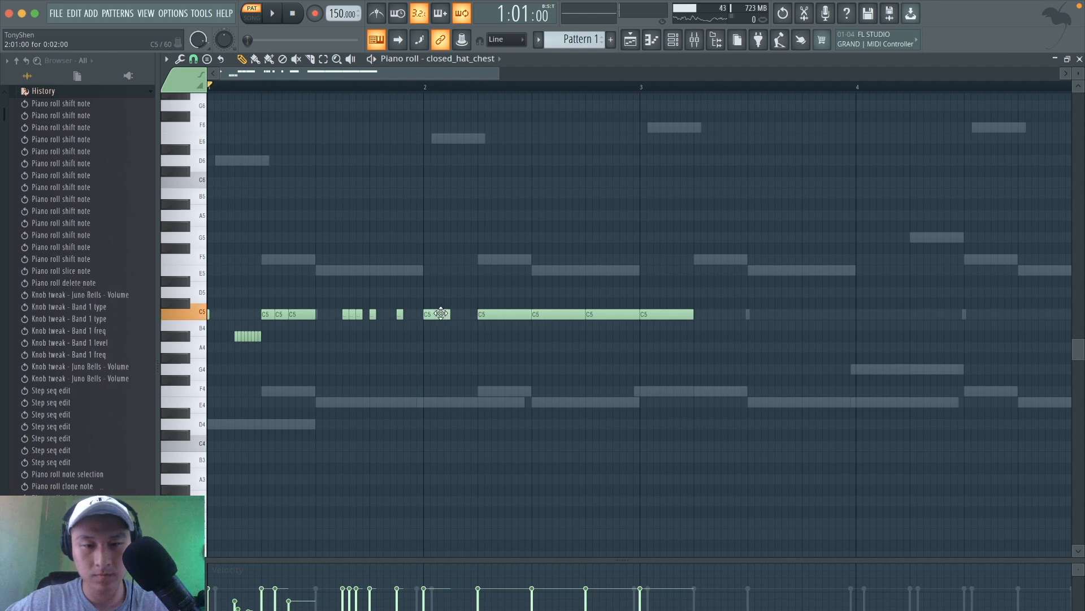
Step: Replace the long C5 hats across bars 2 and 3 with four consecutive two-step hats from the start of bar 2, and audition them
{"action": "left_click_drag", "start_coordinate": [694, 327], "coordinate": [500, 280]}
{"action": "key", "text": "Delete"}
{"action": "left_click_drag", "start_coordinate": [500, 321], "coordinate": [424, 310]}
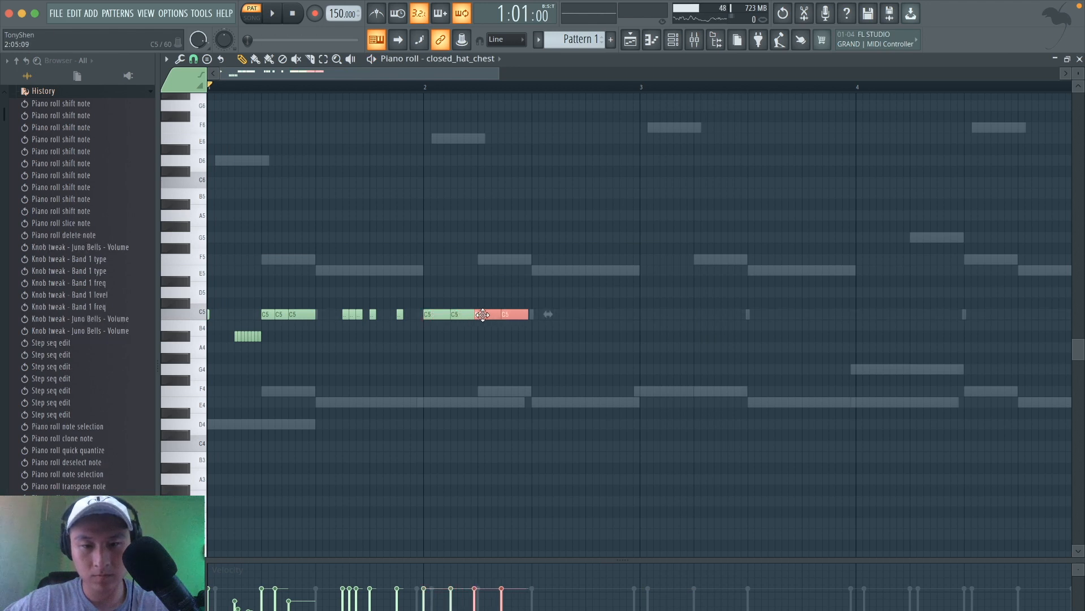
{"action": "left_click", "coordinate": [488, 315]}
{"action": "key", "text": "space"}
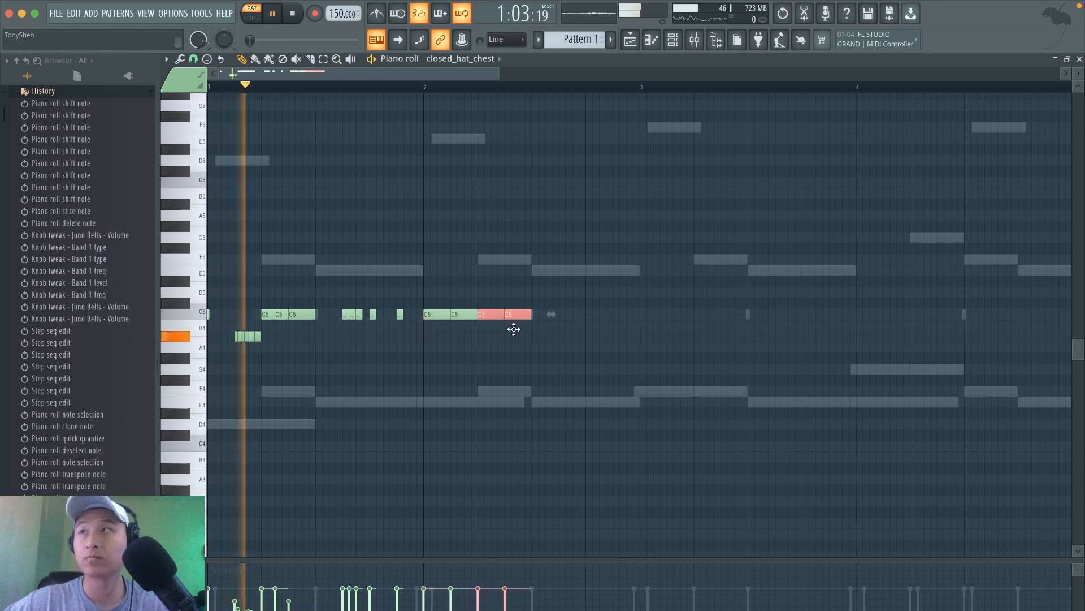
{"action": "left_click", "coordinate": [543, 350], "text": "super"}
{"action": "key", "text": "space"}
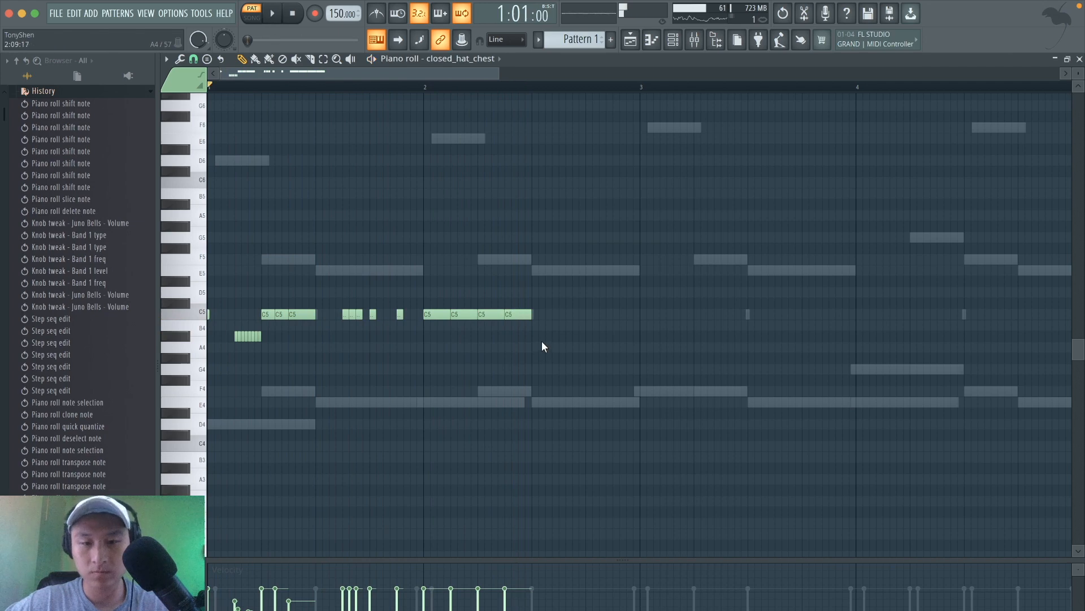
Step: Audition the pattern and delete the fourth C5 hat of bar 2, on step 7
{"action": "key", "text": "space"}
{"action": "scroll", "coordinate": [394, 343], "scroll_direction": "up", "scroll_amount": 3}
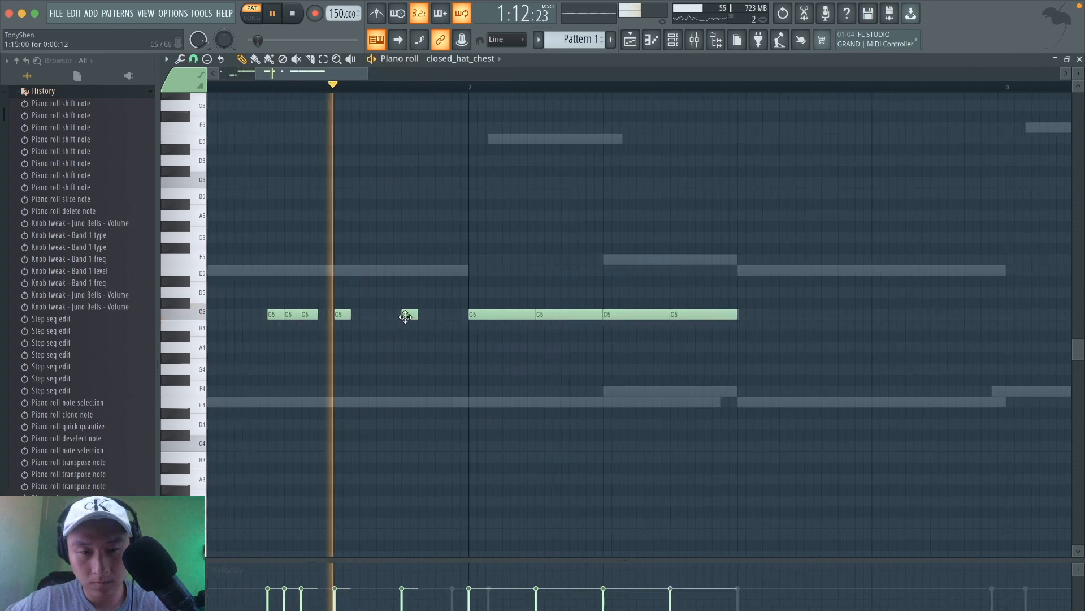
{"action": "scroll", "coordinate": [406, 318], "scroll_direction": "down", "scroll_amount": 4}
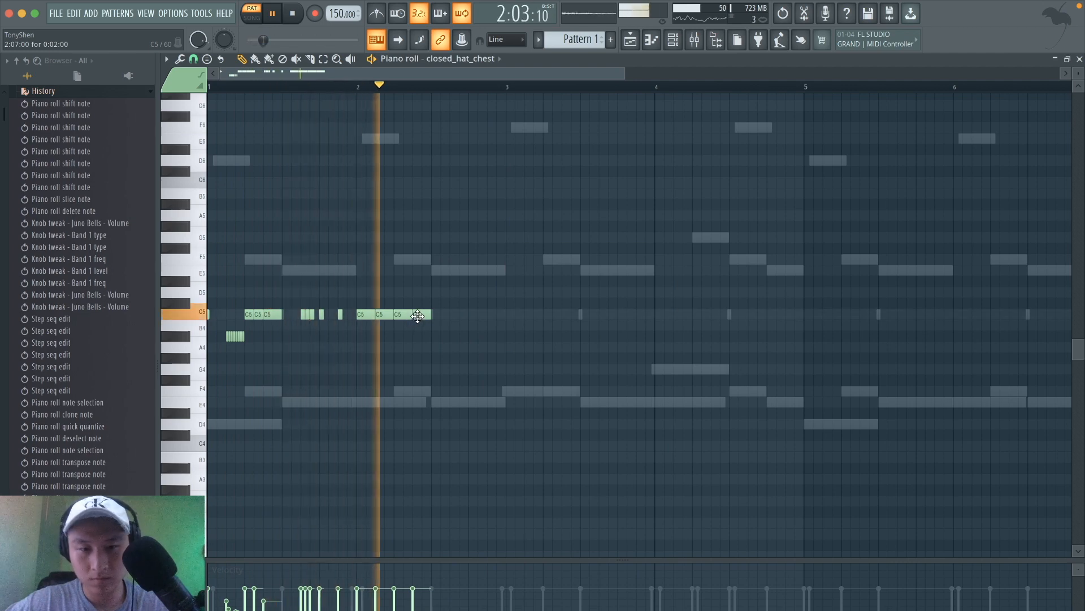
{"action": "key", "text": "space"}
{"action": "right_click", "coordinate": [421, 315]}
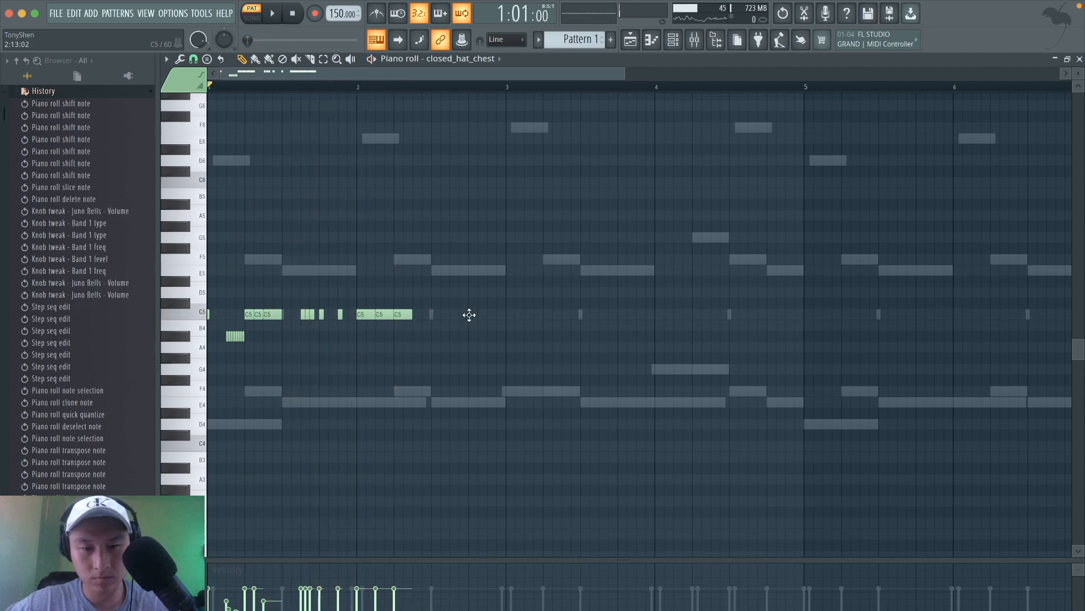
Step: Add two-step C5 hats on steps 9, 13 and 15 of bar 2, checking the rhythm in playback
{"action": "key", "text": "space"}
{"action": "left_click", "coordinate": [472, 315]}
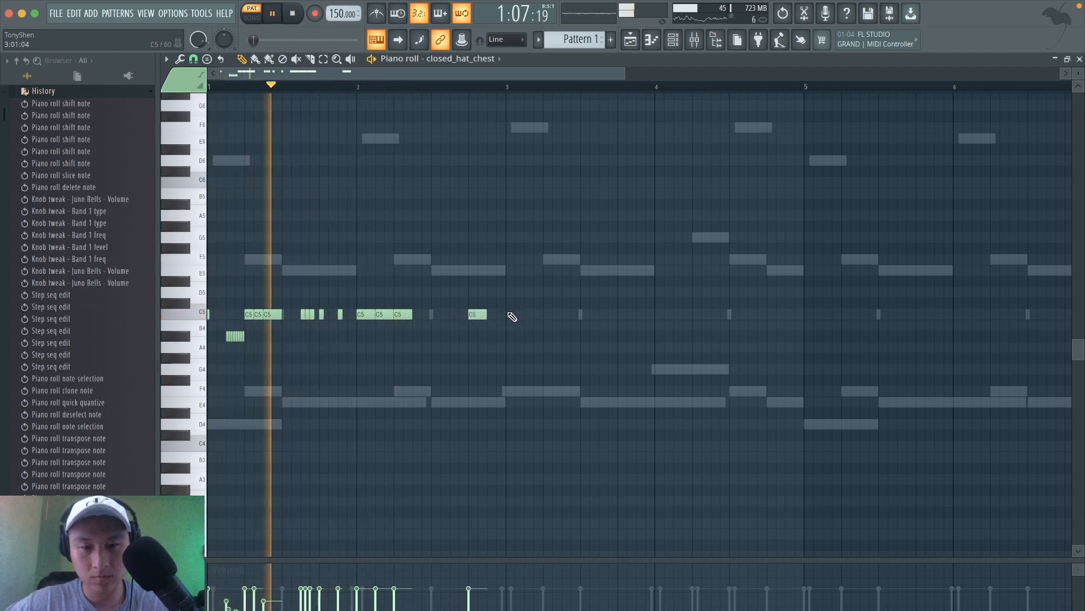
{"action": "left_click", "coordinate": [435, 315]}
{"action": "key", "text": "space"}
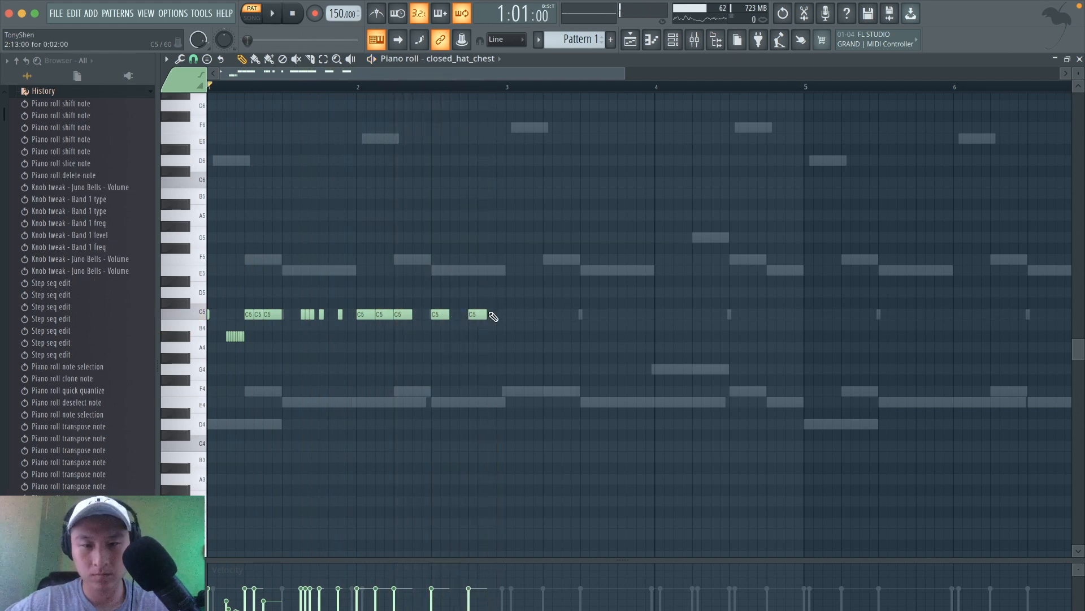
{"action": "left_click_drag", "start_coordinate": [486, 315], "coordinate": [508, 315]}
{"action": "left_click", "coordinate": [496, 317]}
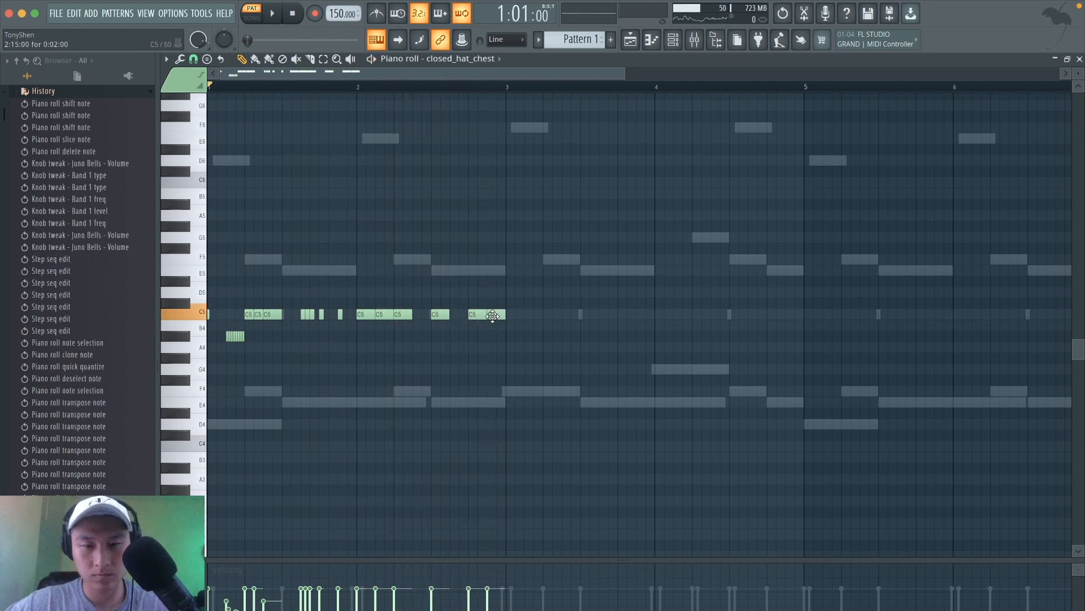
Step: Duplicate the two-bar hat pattern into bars 3 and 4, aligned to the start of bar 3, and play it
{"action": "left_click_drag", "start_coordinate": [520, 374], "coordinate": [207, 209]}
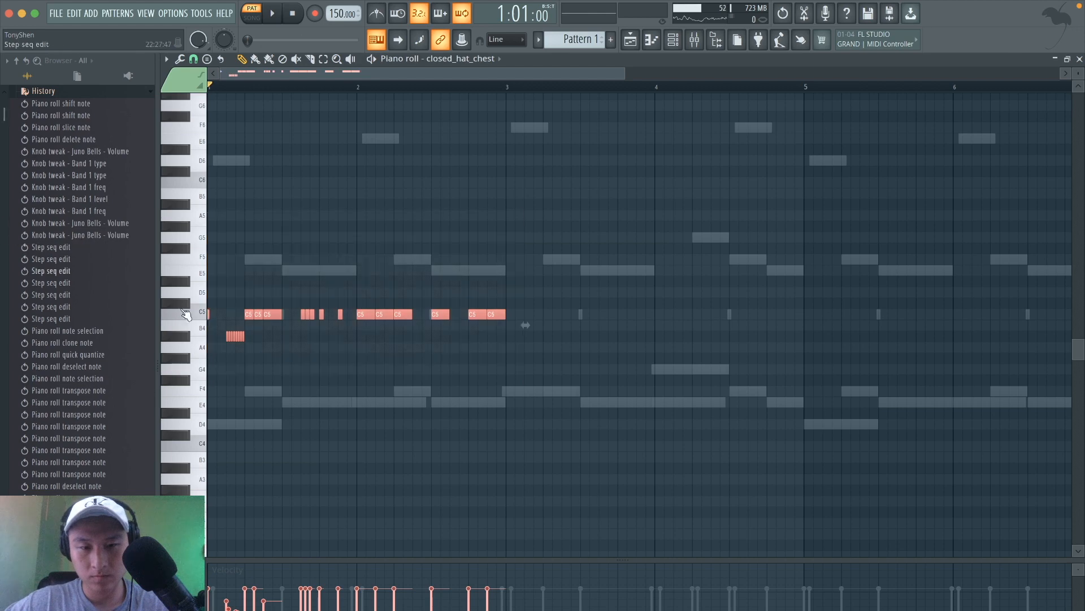
{"action": "left_click_drag", "start_coordinate": [269, 313], "coordinate": [568, 324]}
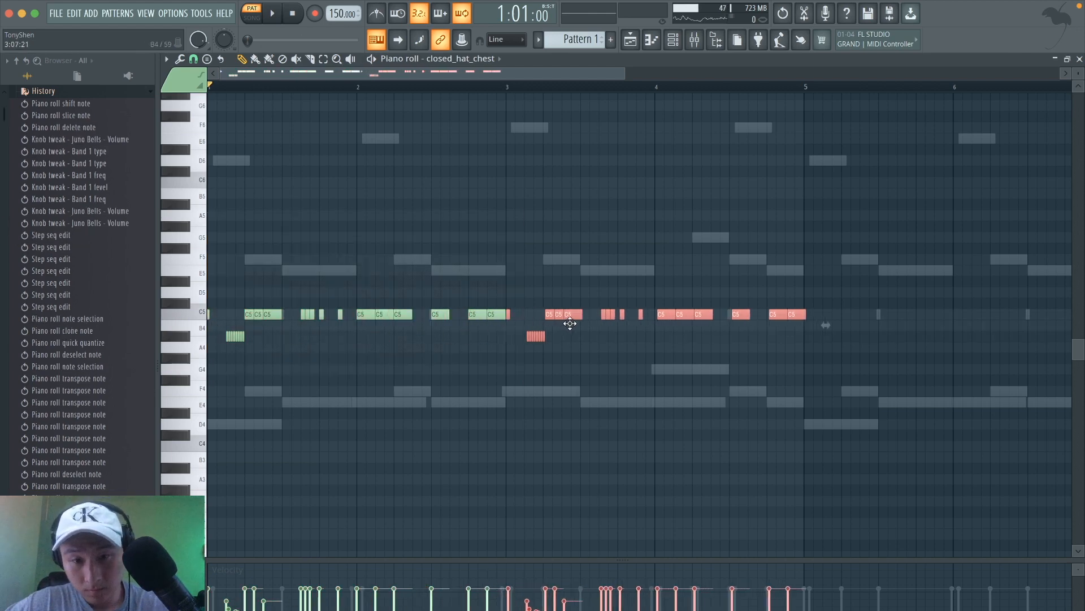
{"action": "key", "text": "space"}
{"action": "left_click", "coordinate": [643, 384]}
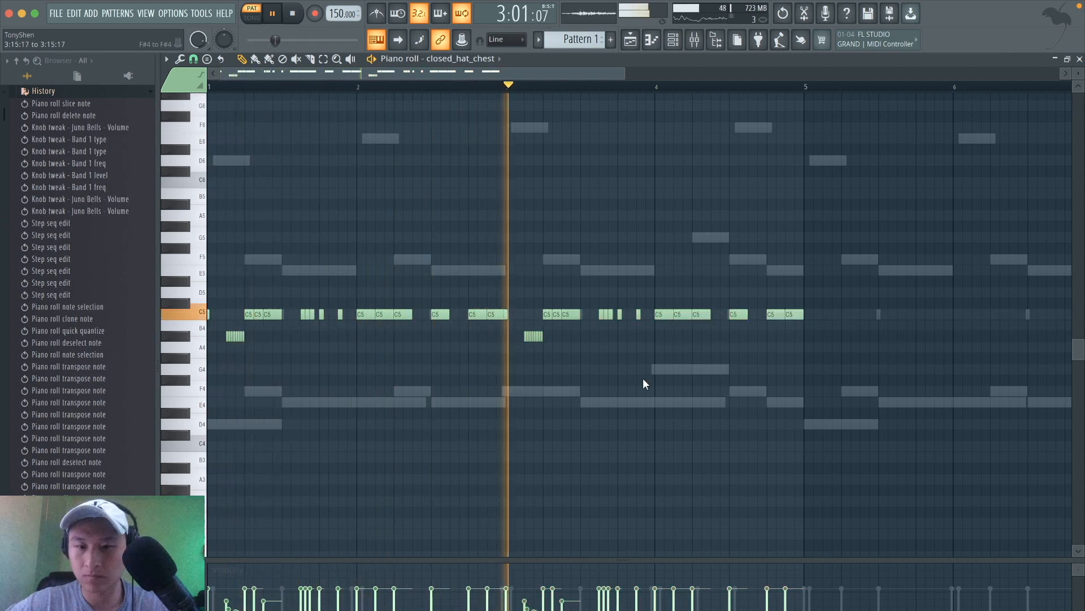
{"action": "key", "text": "space"}
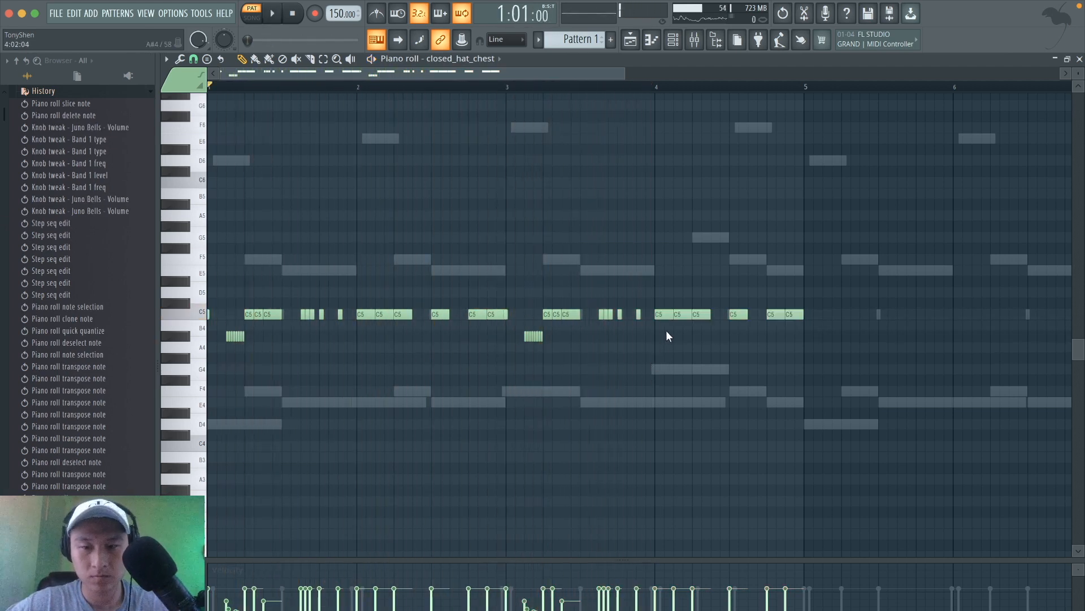
Step: Delete the C5 hat on step 3 of bar 4 and audition from the start of bar 4
{"action": "right_click", "coordinate": [678, 314]}
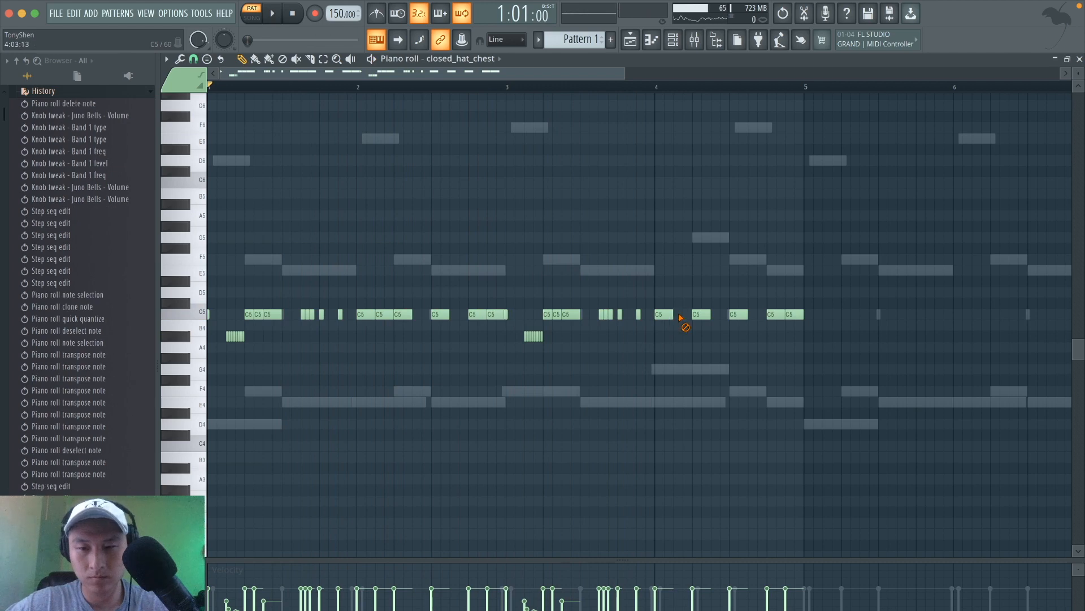
{"action": "left_click", "coordinate": [660, 87]}
{"action": "key", "text": "space"}
{"action": "key", "text": "space"}
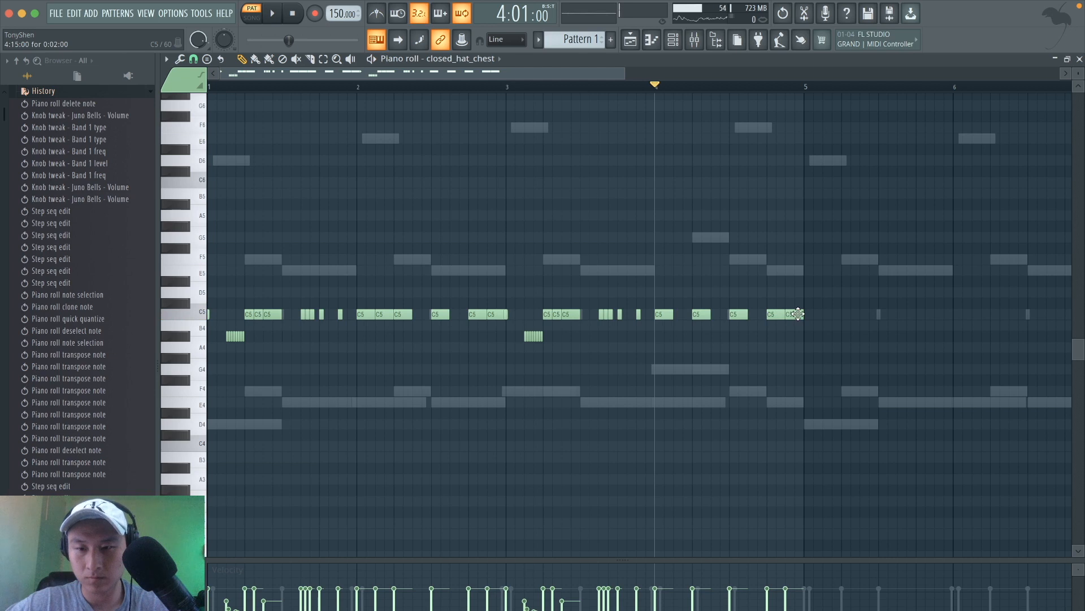
Step: Delete the step 15 hat in bar 4, chop the step 13 hat into a roll with lowered velocities, and audition it
{"action": "right_click", "coordinate": [797, 314]}
{"action": "left_click_drag", "start_coordinate": [779, 321], "coordinate": [777, 304]}
{"action": "key", "text": "super+u"}
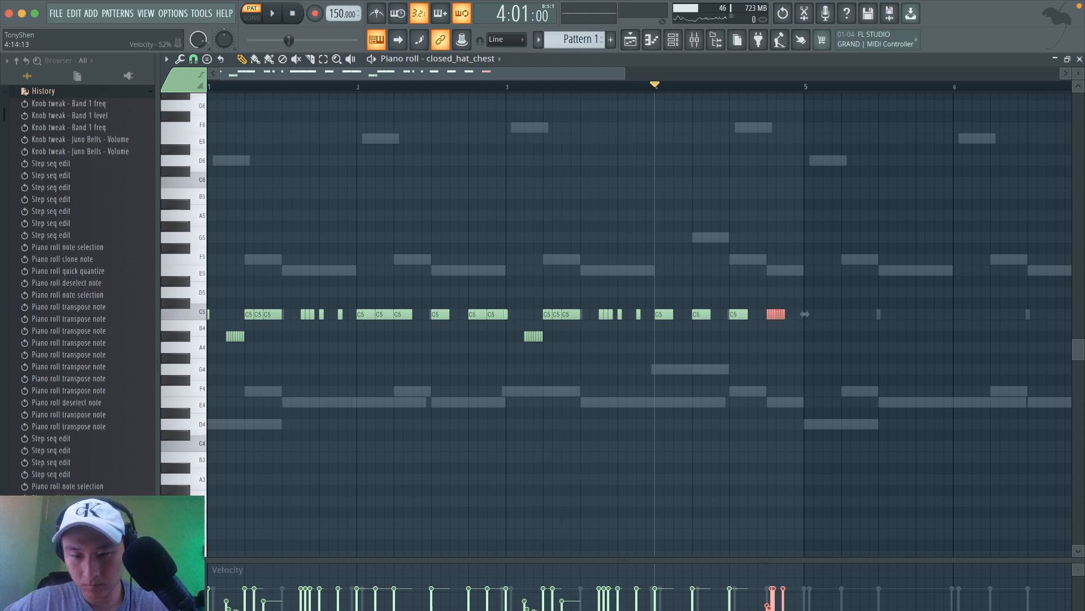
{"action": "key", "text": "space"}
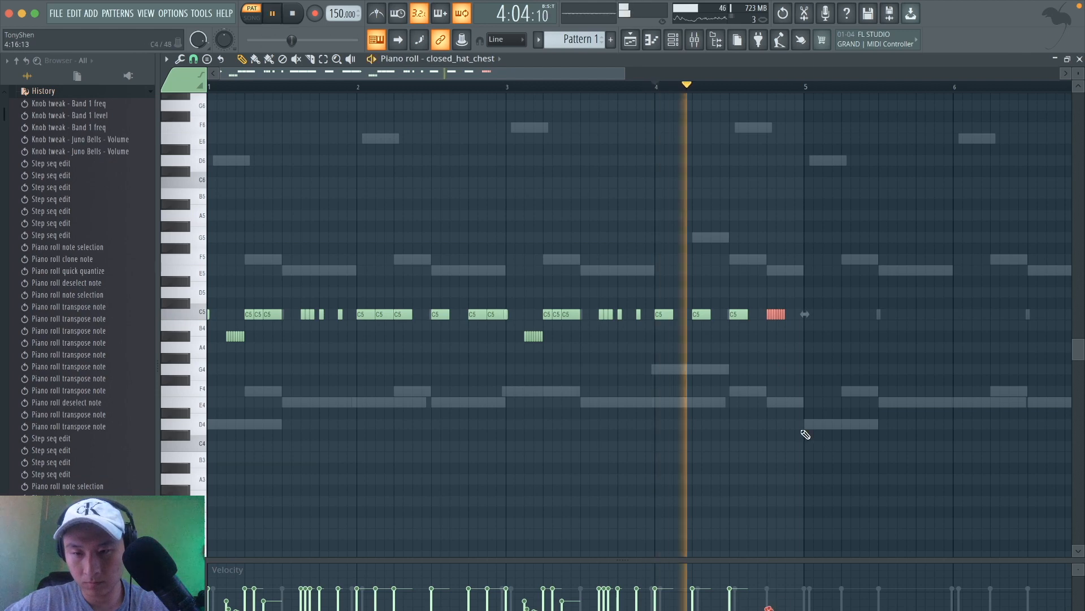
{"action": "left_click", "coordinate": [802, 431], "text": "super"}
{"action": "key", "text": "space"}
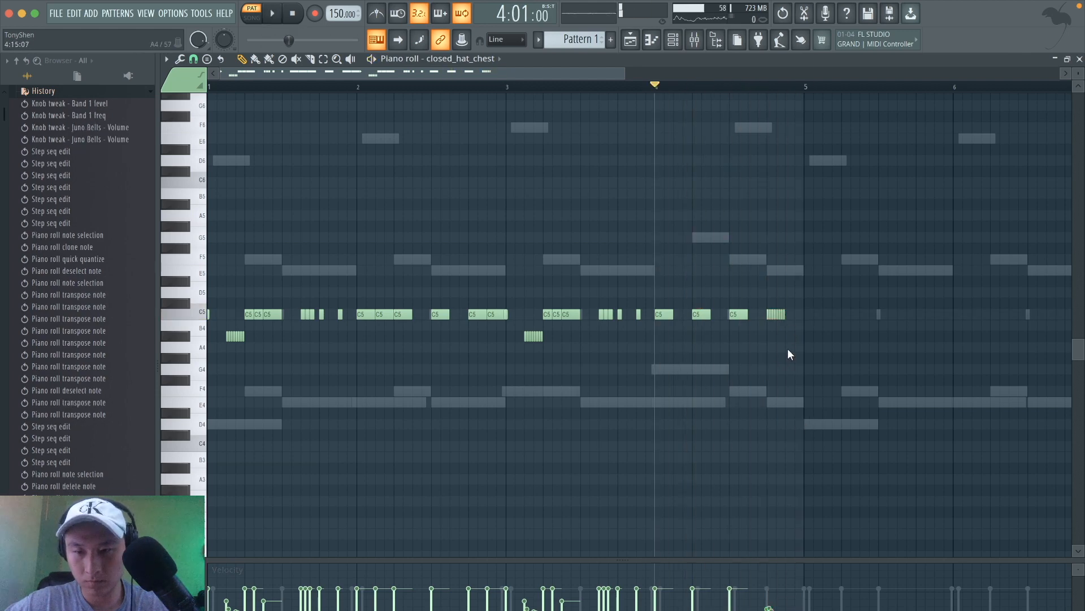
Step: Add a two-step A4 hat on step 15 of bar 4 and play the ending
{"action": "left_click", "coordinate": [788, 348]}
{"action": "key", "text": "space"}
{"action": "scroll", "coordinate": [826, 400], "scroll_direction": "down", "scroll_amount": 3}
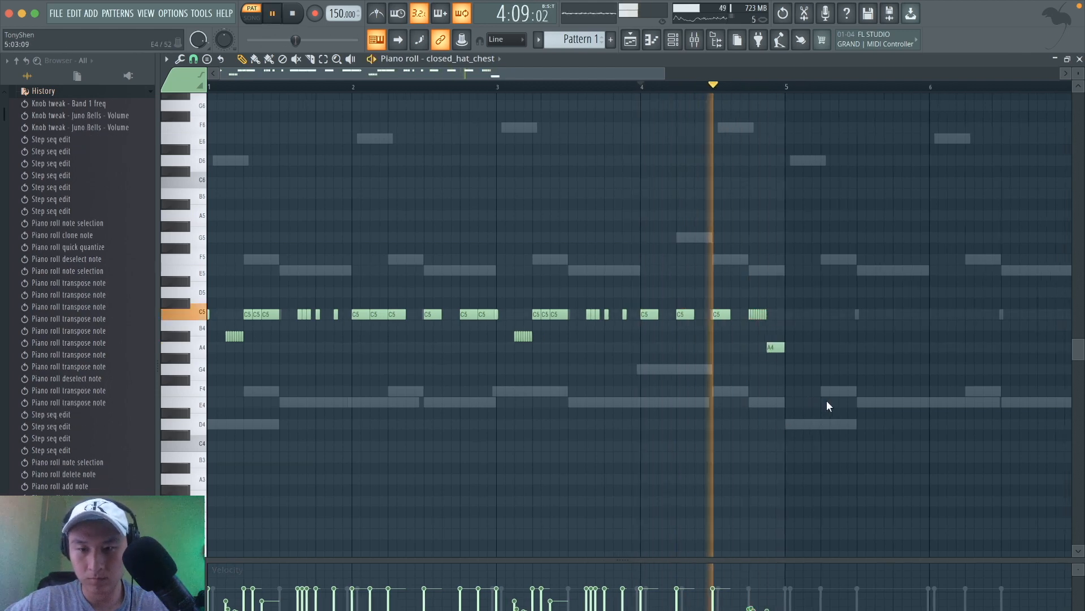
Step: Duplicate the four-bar hat pattern into bars 5 through 8 and play the full eight bars
{"action": "left_click_drag", "start_coordinate": [750, 440], "coordinate": [28, 225]}
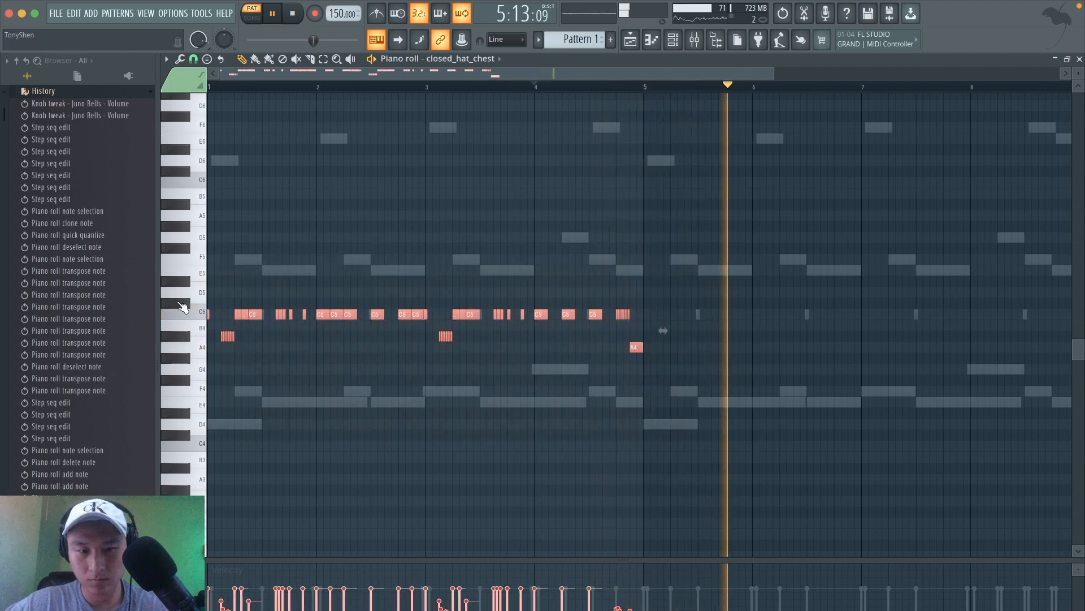
{"action": "key", "text": "space"}
{"action": "mouse_move", "coordinate": [254, 314]}
{"action": "left_mouse_down"}
{"action": "mouse_move", "coordinate": [731, 322]}
{"action": "mouse_move", "coordinate": [691, 327]}
{"action": "left_mouse_up"}
{"action": "key", "text": "space"}
{"action": "left_click", "coordinate": [748, 376]}
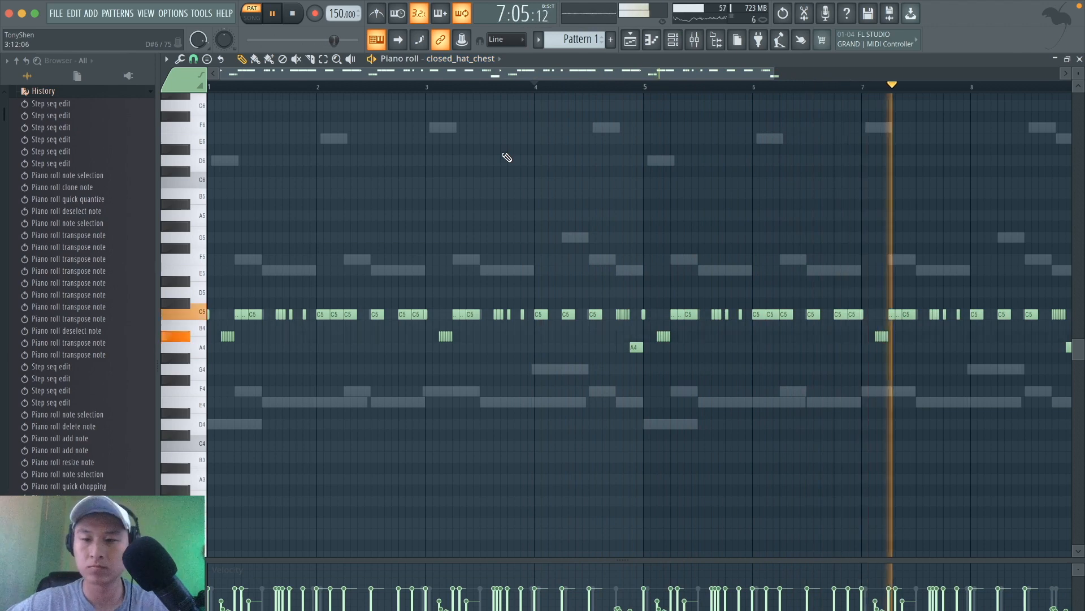
{"action": "scroll", "coordinate": [506, 157], "scroll_direction": "down", "scroll_amount": 2}
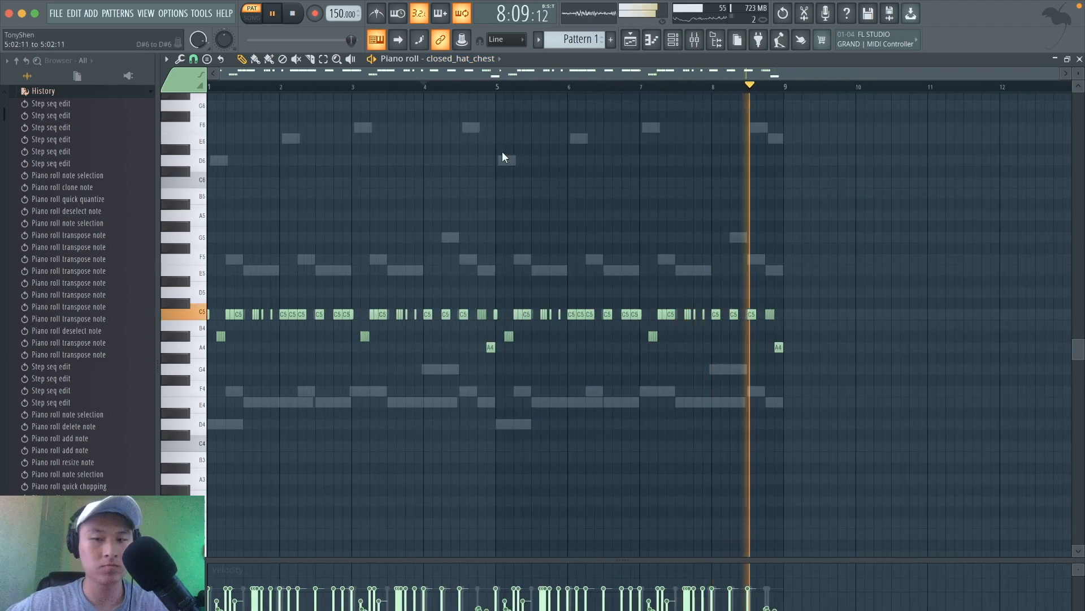
Step: Delete the hats from step 9 to the end of bar 8, including the roll and the A4 hit
{"action": "left_click", "coordinate": [678, 42]}
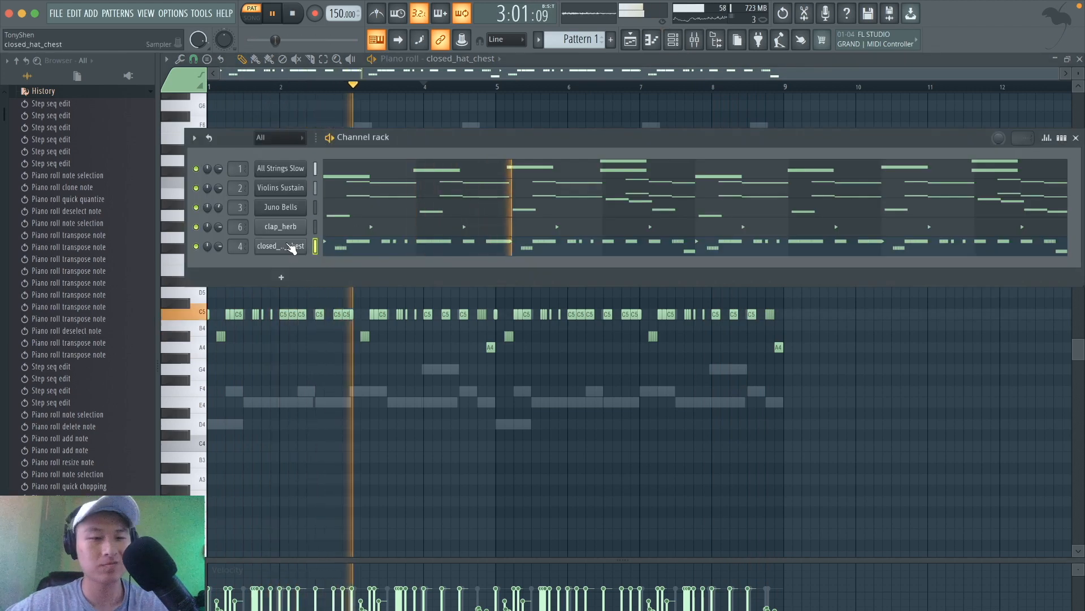
{"action": "left_click", "coordinate": [751, 413], "text": "ctrl"}
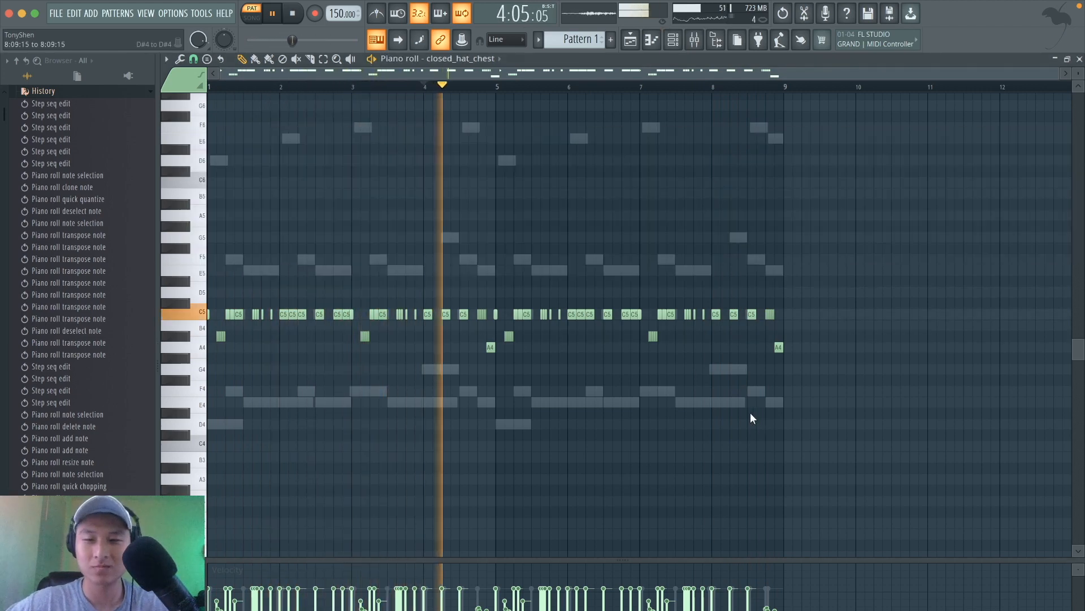
{"action": "left_click_drag", "start_coordinate": [822, 382], "coordinate": [751, 302]}
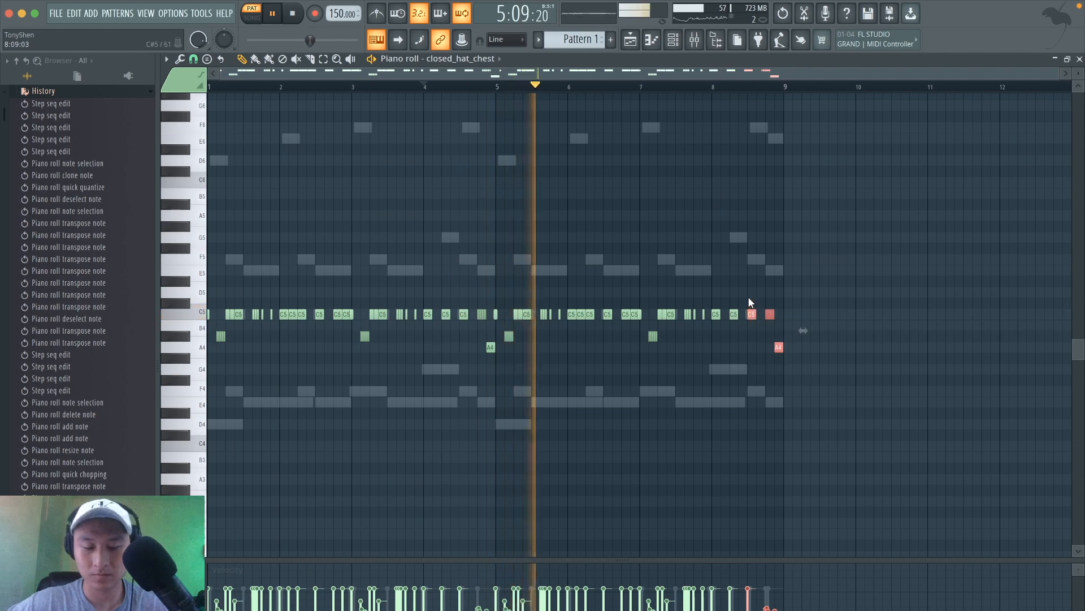
{"action": "key", "text": "Delete"}
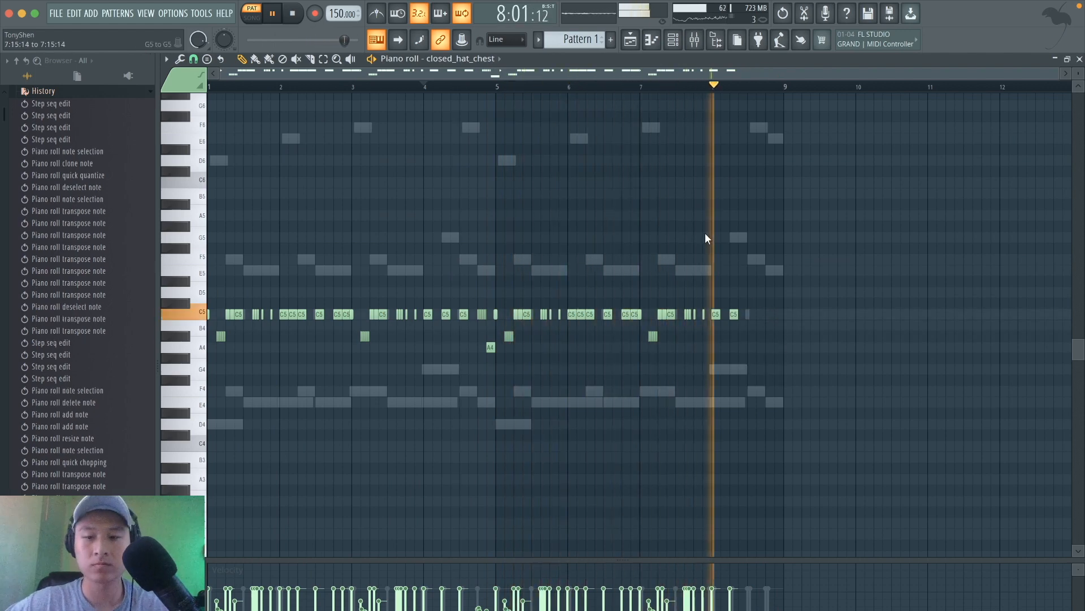
Step: Set the closed_hat_chest channel's time shift to 0:05 in its miscellaneous functions, and close the channel settings
{"action": "left_click", "coordinate": [673, 39]}
{"action": "key", "text": "space"}
{"action": "left_click", "coordinate": [280, 247]}
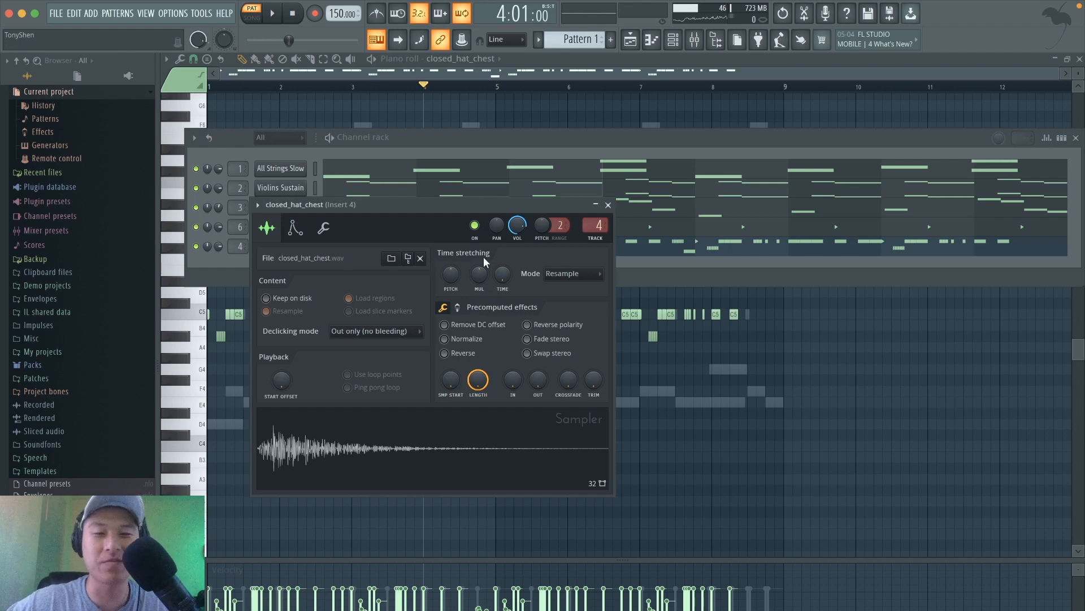
{"action": "left_click", "coordinate": [324, 229]}
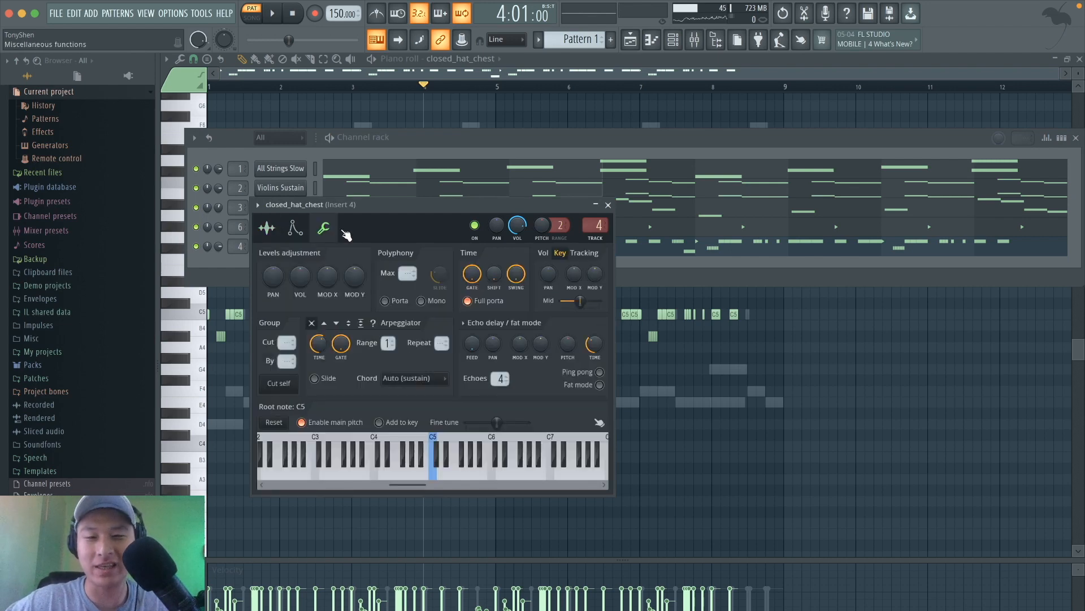
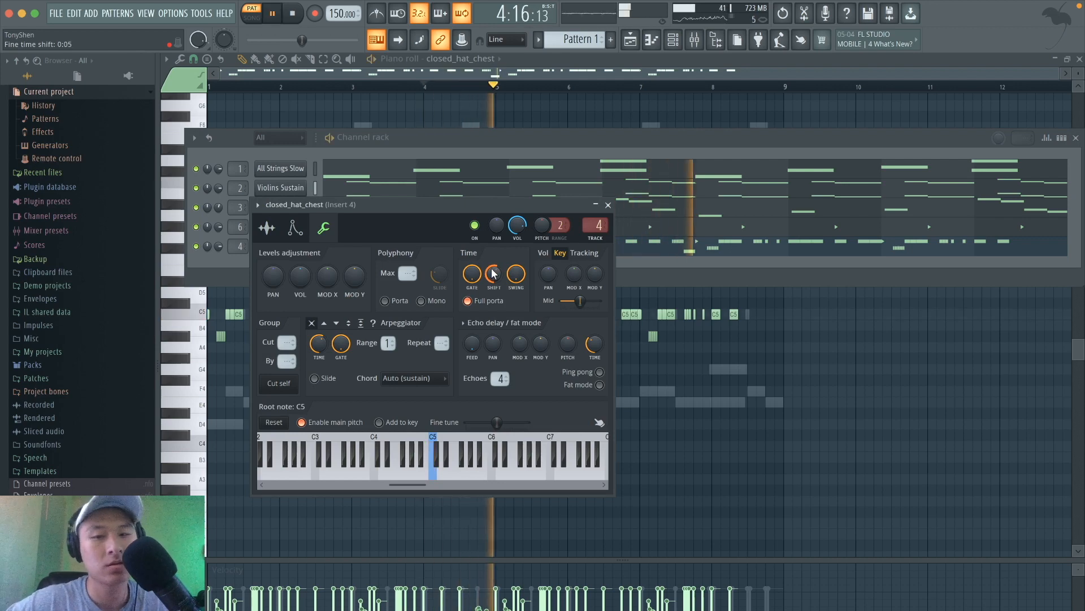
{"action": "left_click", "coordinate": [608, 205]}
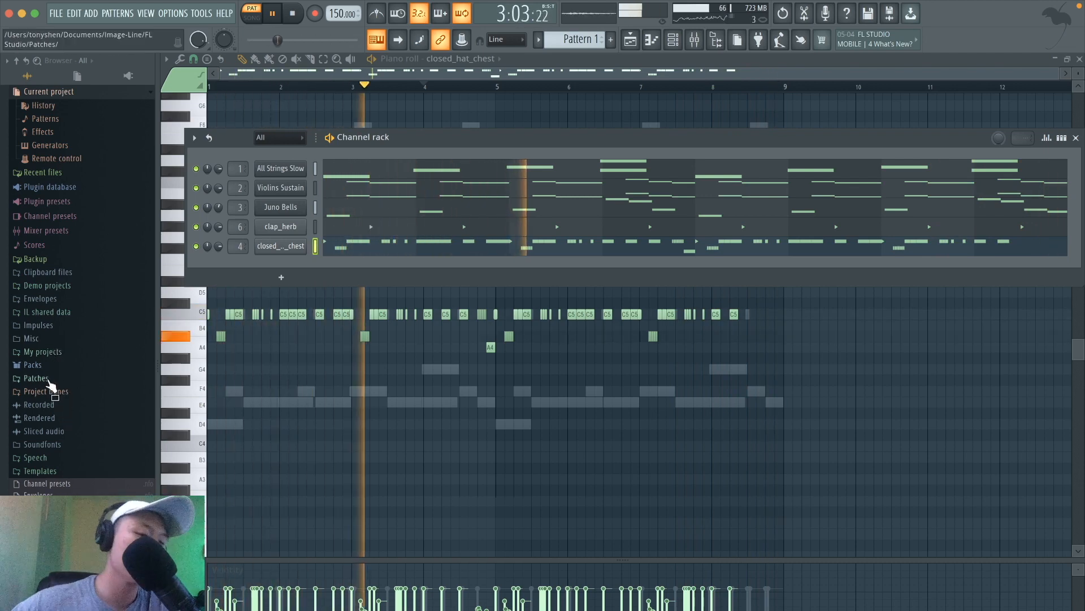
Step: Stop playback, open the DRUMS folder under Patches, and look inside the Kount Drums Volume 4 kit
{"action": "left_click", "coordinate": [48, 379]}
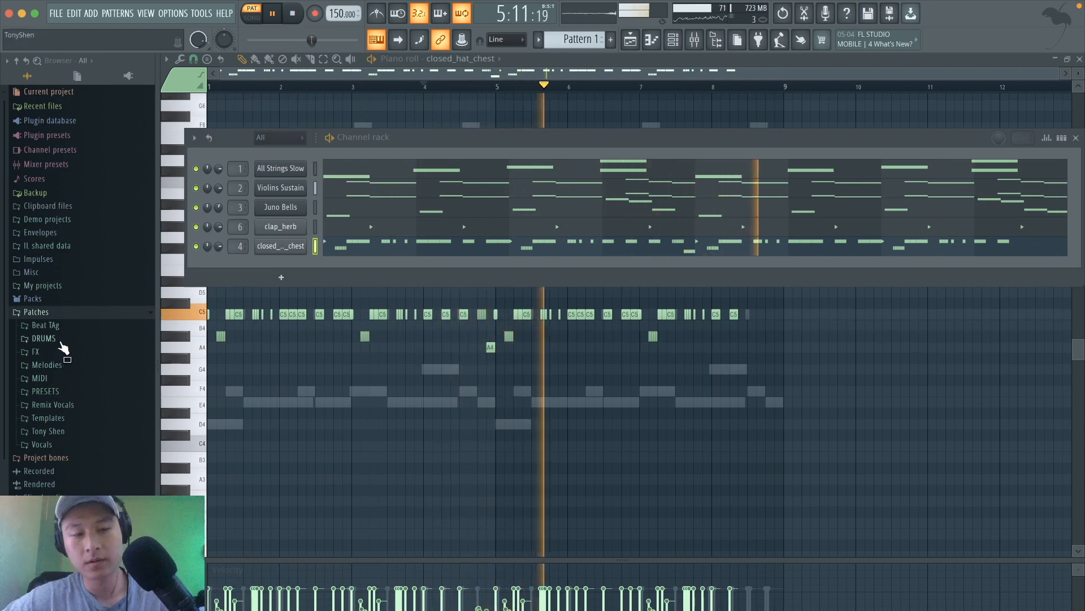
{"action": "left_click", "coordinate": [61, 339]}
{"action": "key", "text": "space"}
{"action": "scroll", "coordinate": [63, 418], "scroll_direction": "down", "scroll_amount": 6}
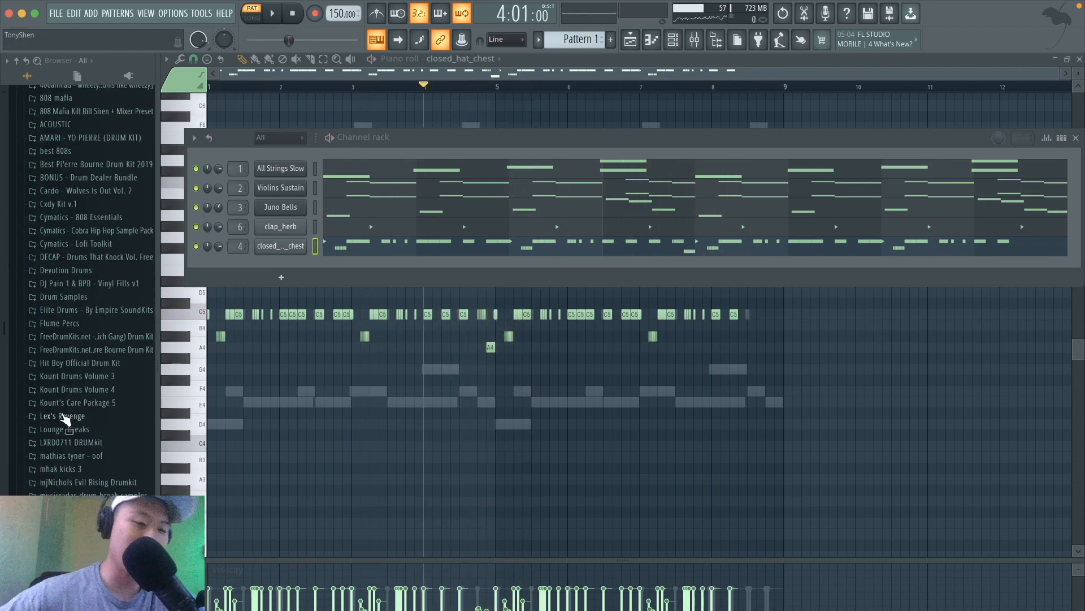
{"action": "scroll", "coordinate": [64, 418], "scroll_direction": "down", "scroll_amount": 4}
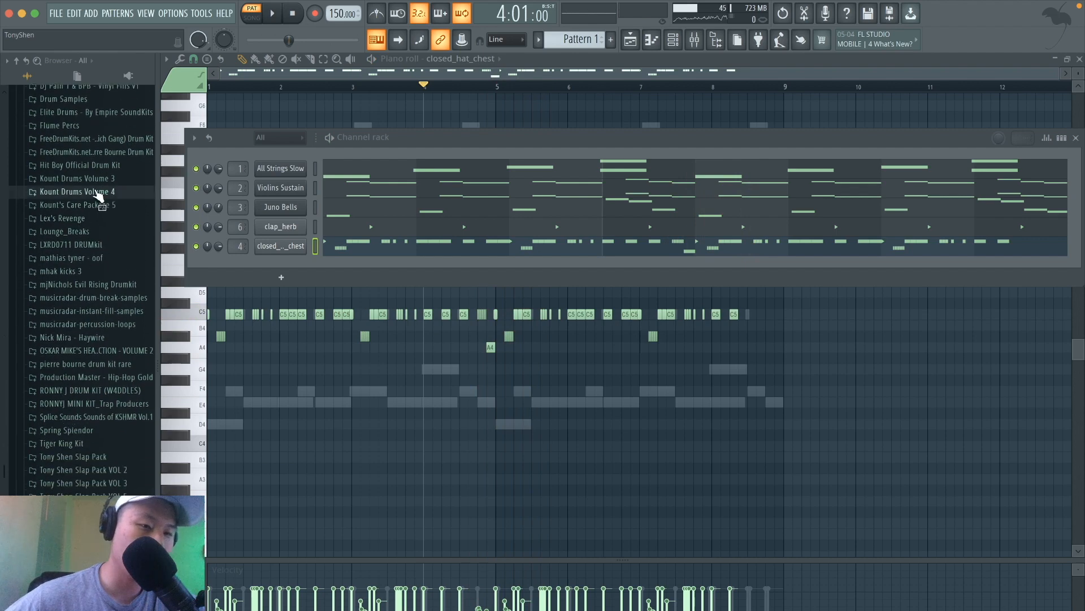
{"action": "left_click", "coordinate": [96, 192]}
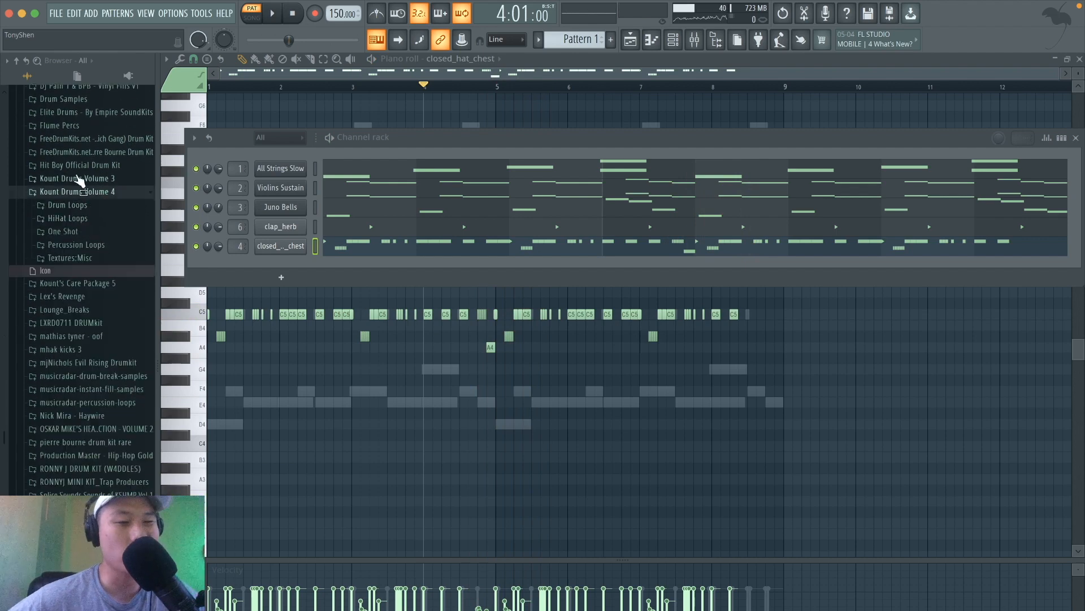
{"action": "left_click", "coordinate": [80, 192]}
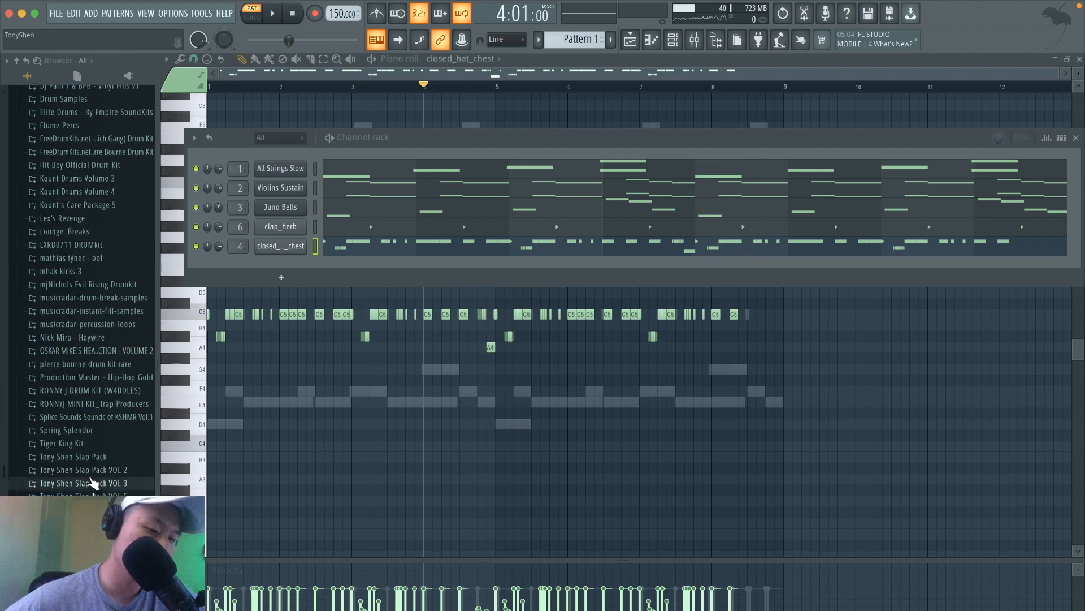
Step: Load the open_hat_ink sample from Slap Pack VOL 2's open hi-hats as a new channel
{"action": "left_click", "coordinate": [93, 482]}
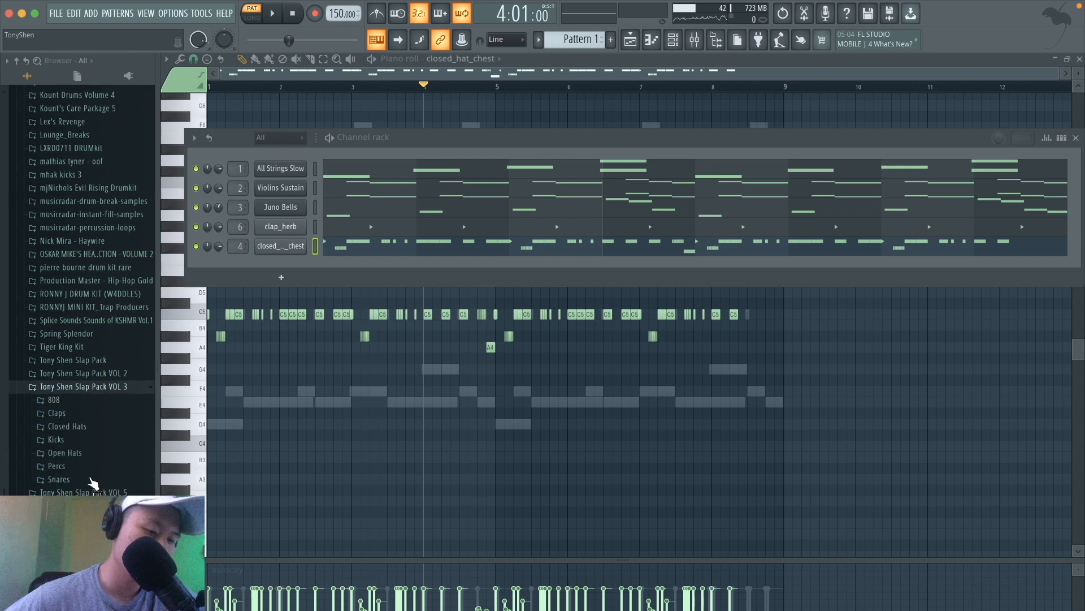
{"action": "left_click", "coordinate": [101, 372]}
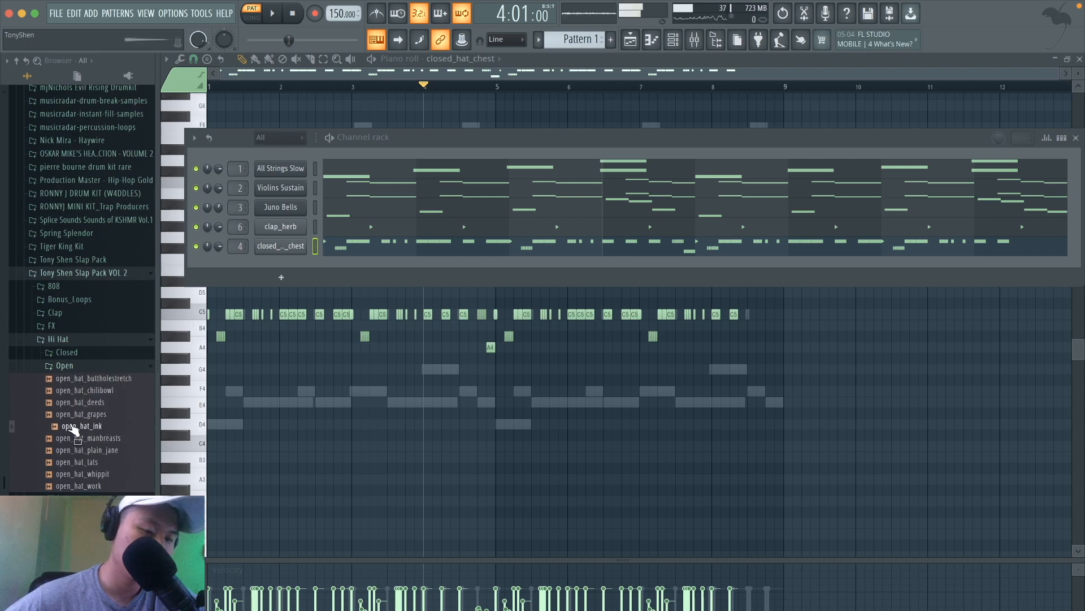
{"action": "left_click_drag", "start_coordinate": [72, 429], "coordinate": [294, 278]}
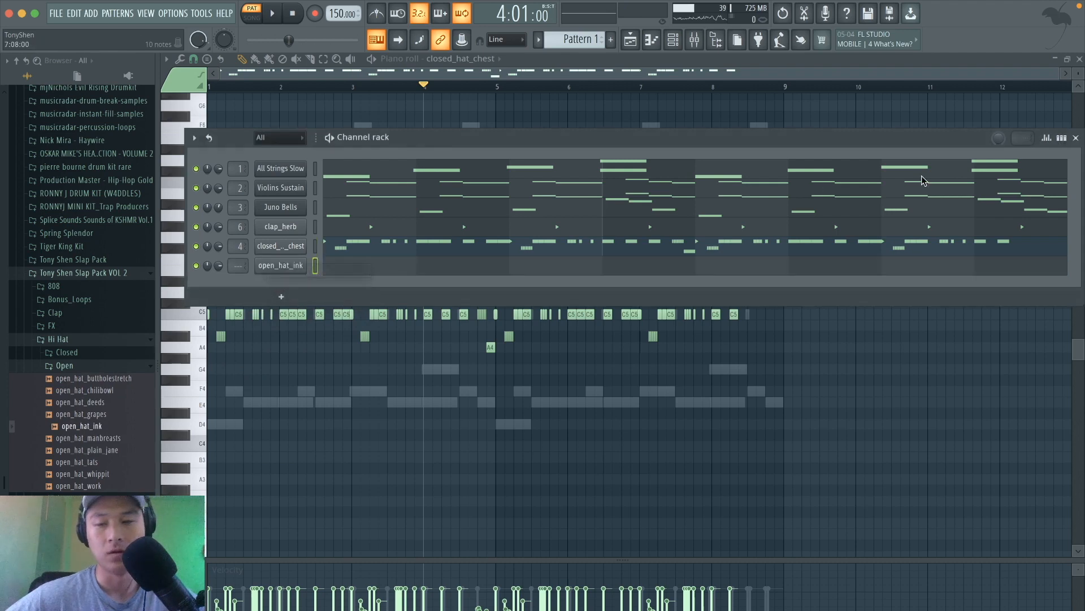
Step: Place open_hat_ink hits on the first step of bars 1, 3 and 5 while listening to the pattern
{"action": "left_click", "coordinate": [1061, 139]}
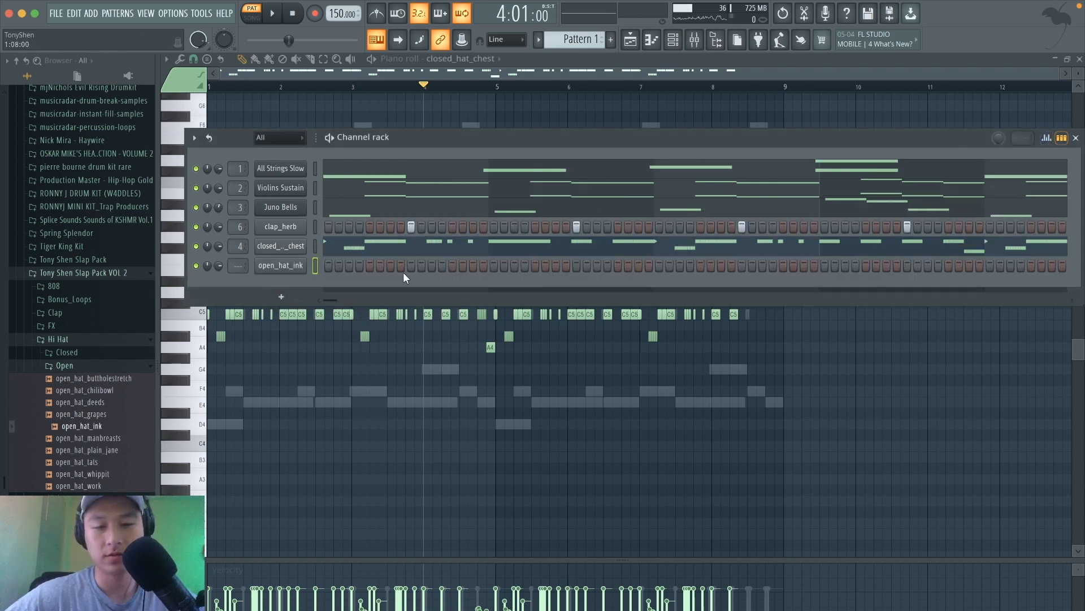
{"action": "left_click", "coordinate": [328, 265]}
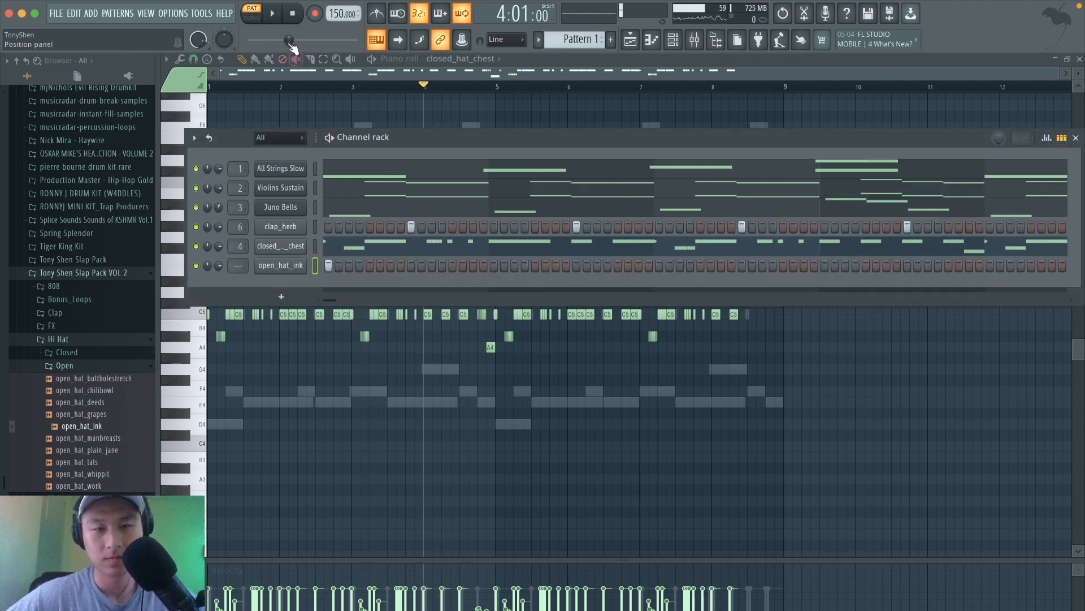
{"action": "key", "text": "space"}
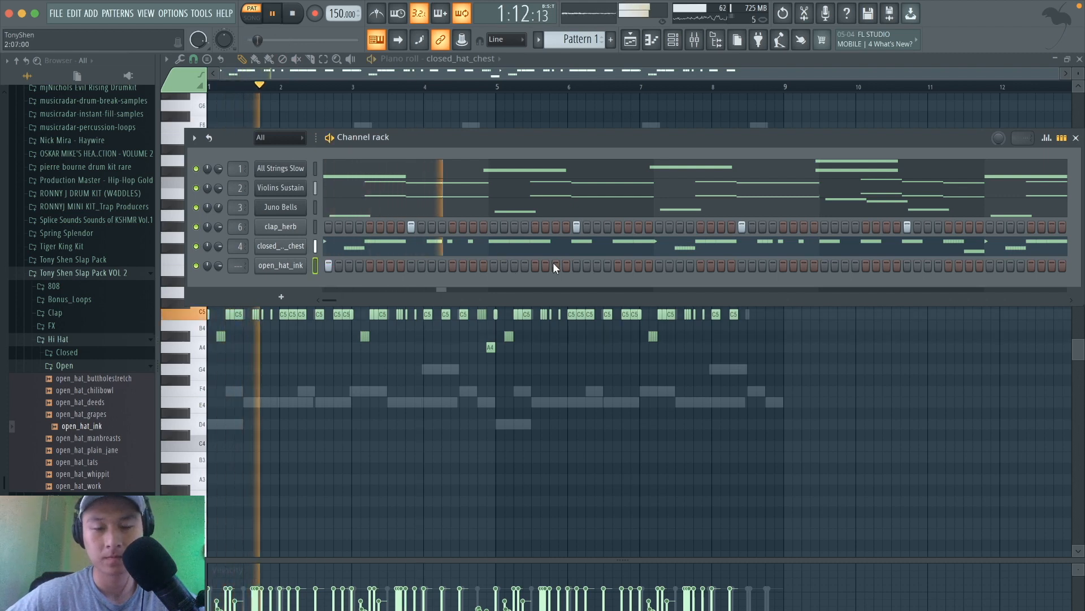
{"action": "left_click", "coordinate": [659, 265]}
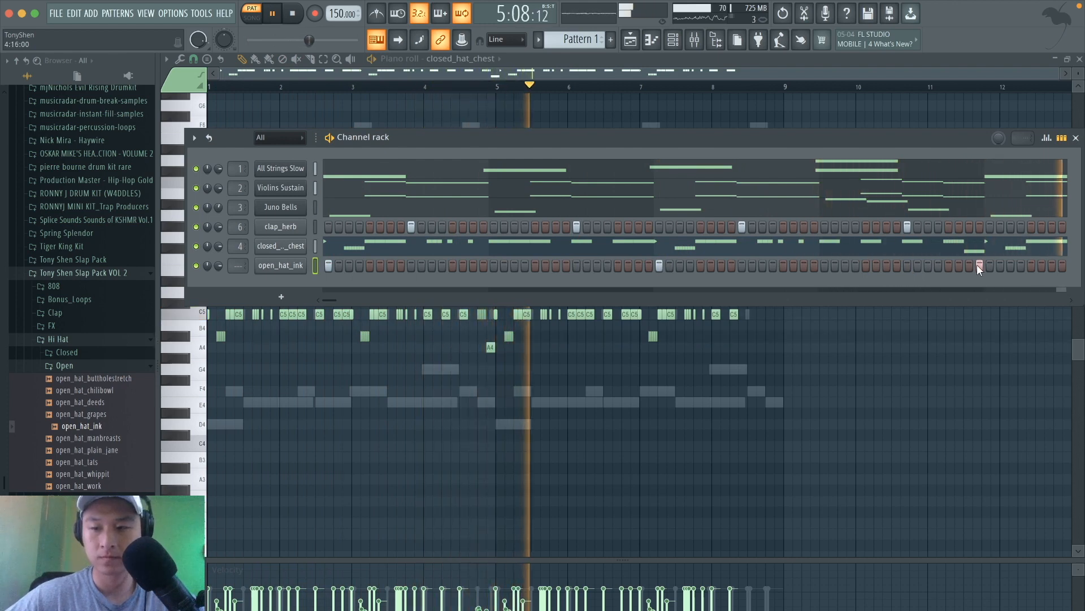
{"action": "left_click", "coordinate": [1061, 137]}
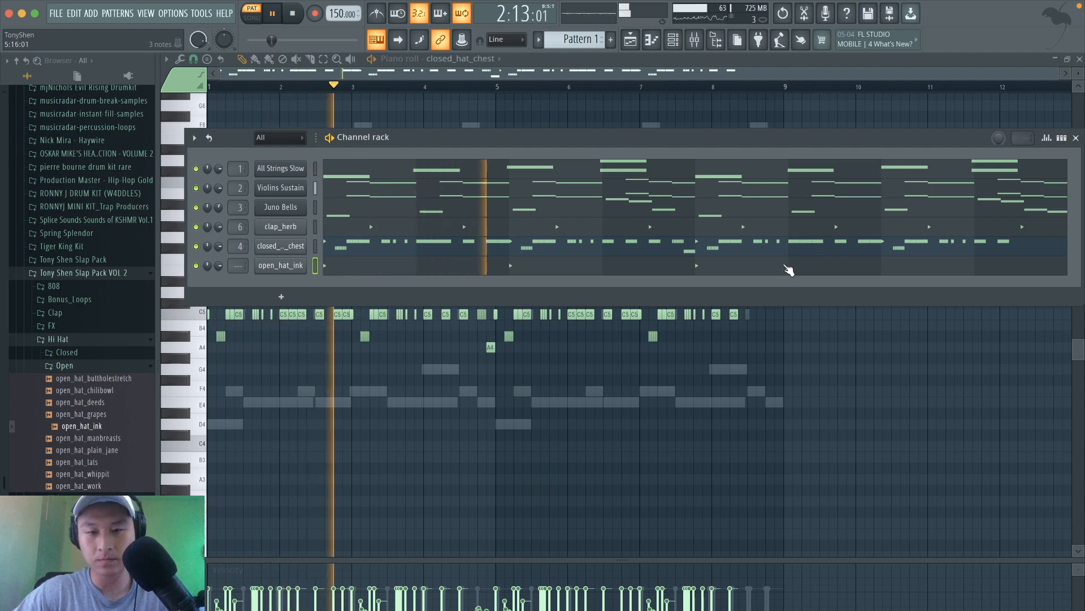
Step: Save the project as future in the Tutorials folder inside Projects
{"action": "key", "text": "super+s"}
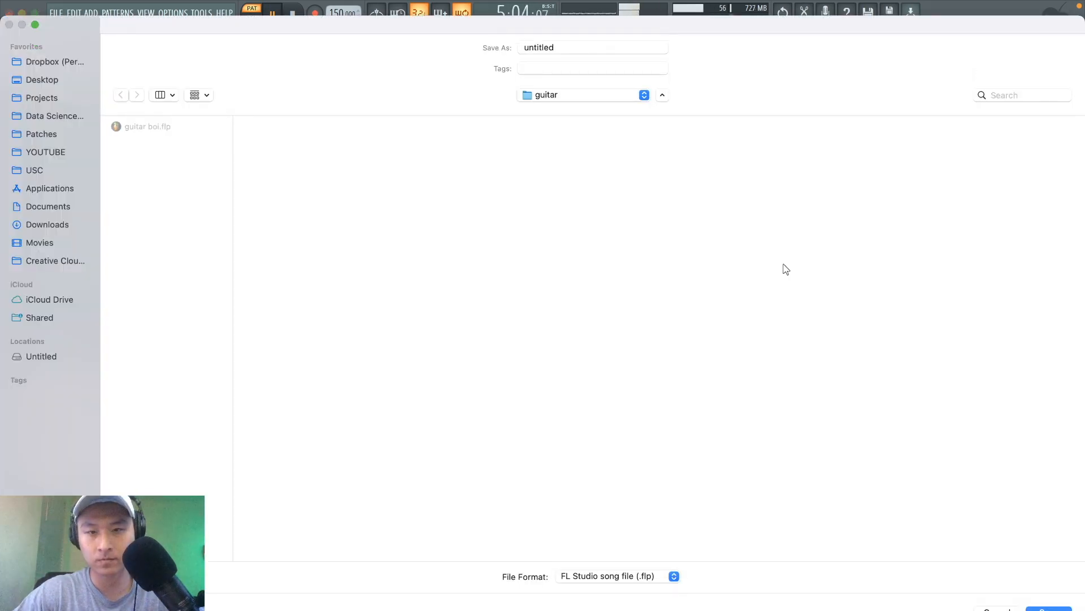
{"action": "left_click", "coordinate": [626, 96]}
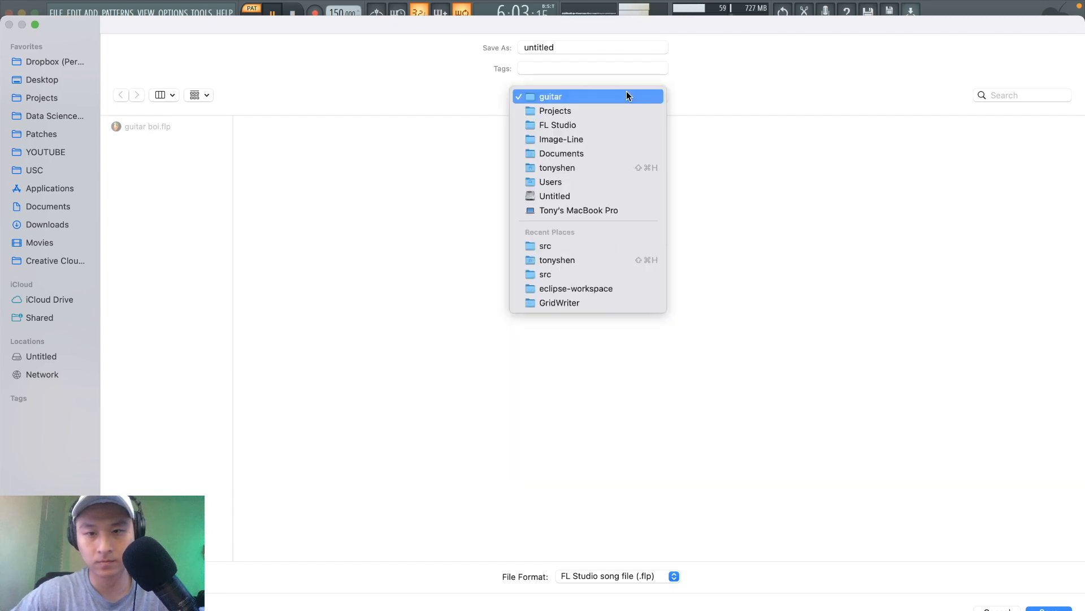
{"action": "left_click", "coordinate": [607, 114]}
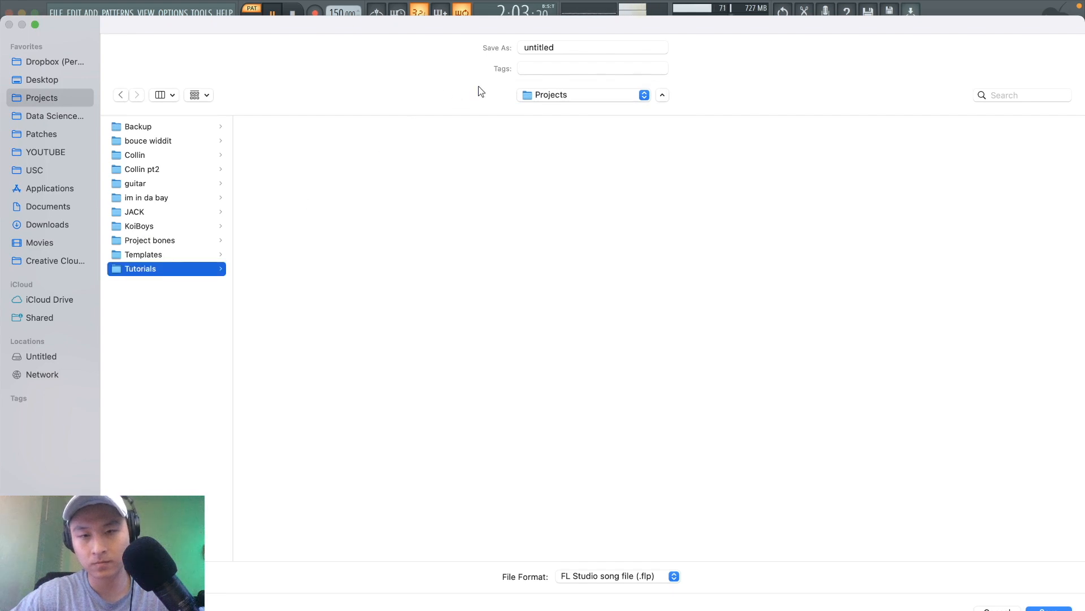
{"action": "double_click", "coordinate": [555, 49]}
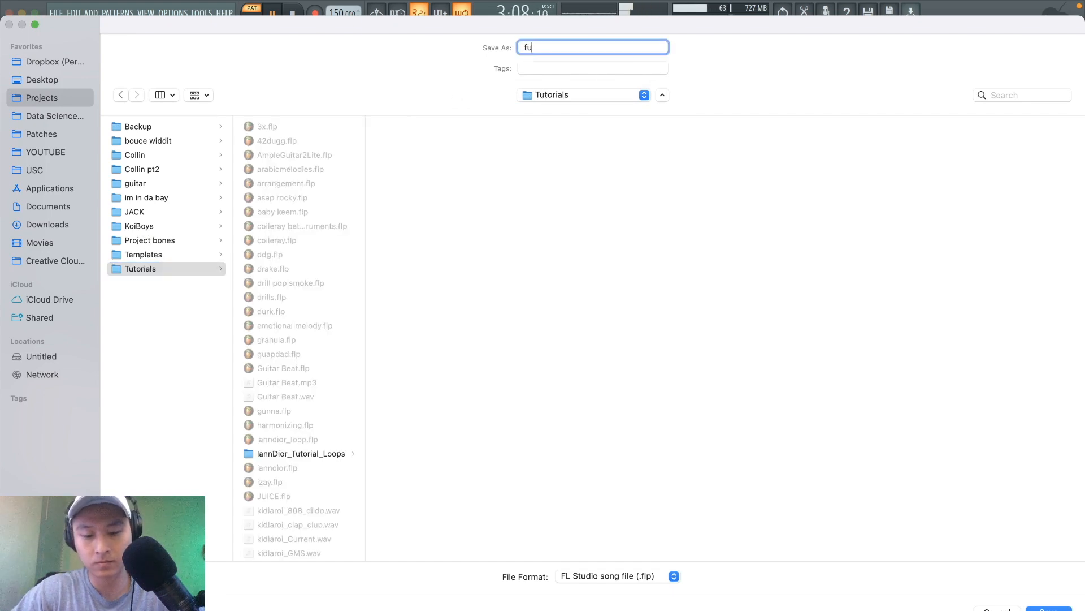
{"action": "key", "text": "Return"}
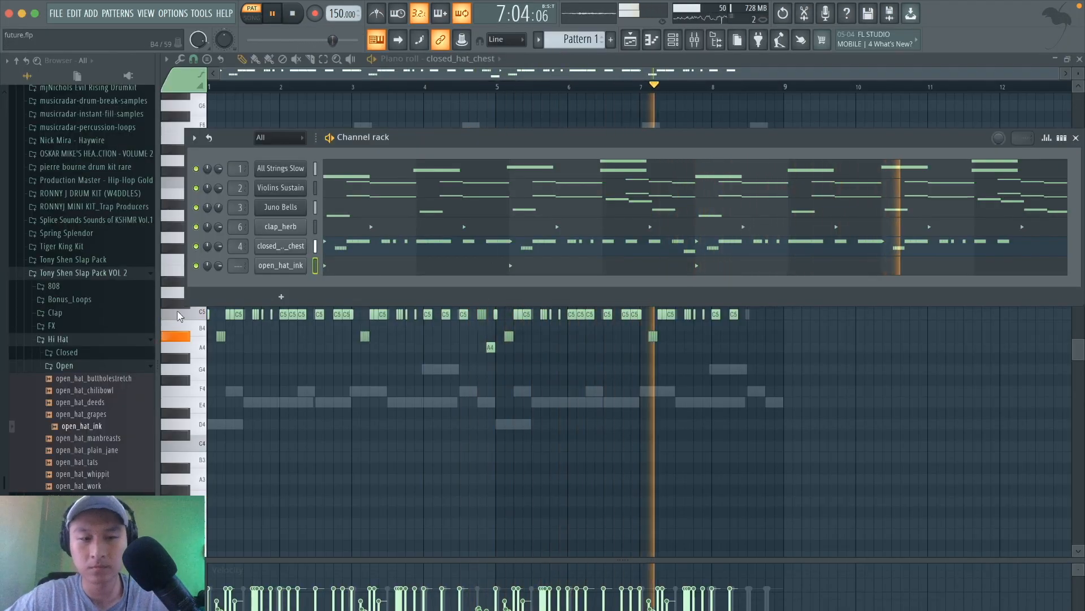
Step: Stop playback and route the clap_herb, closed_hat_chest and open_hat_ink channels to consecutive mixer tracks starting at insert 6
{"action": "key", "text": "space"}
{"action": "left_click", "coordinate": [315, 228]}
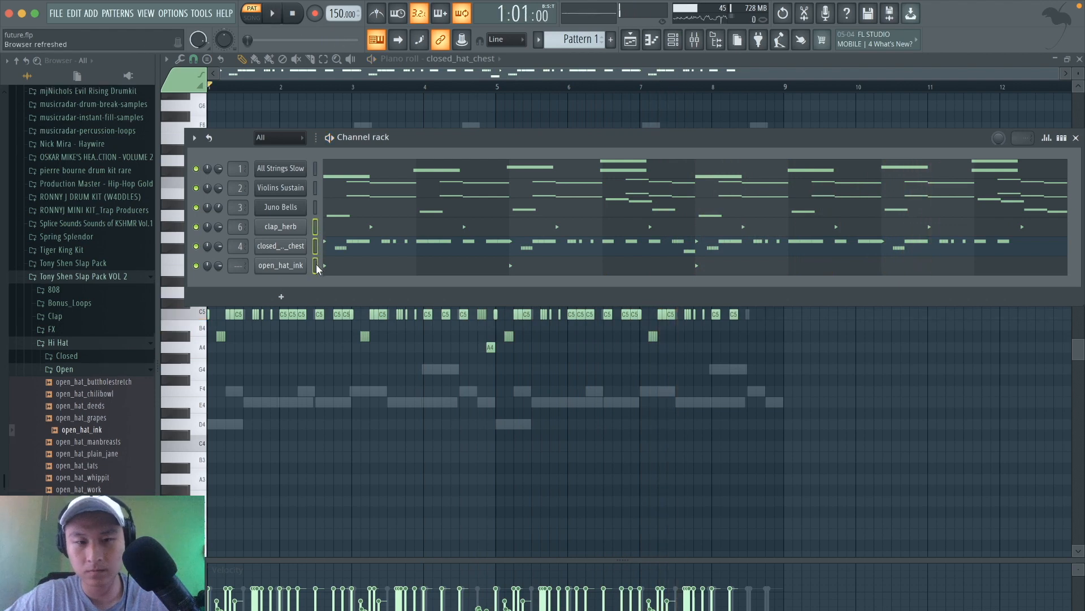
{"action": "left_click", "coordinate": [695, 39]}
{"action": "left_click", "coordinate": [429, 192]}
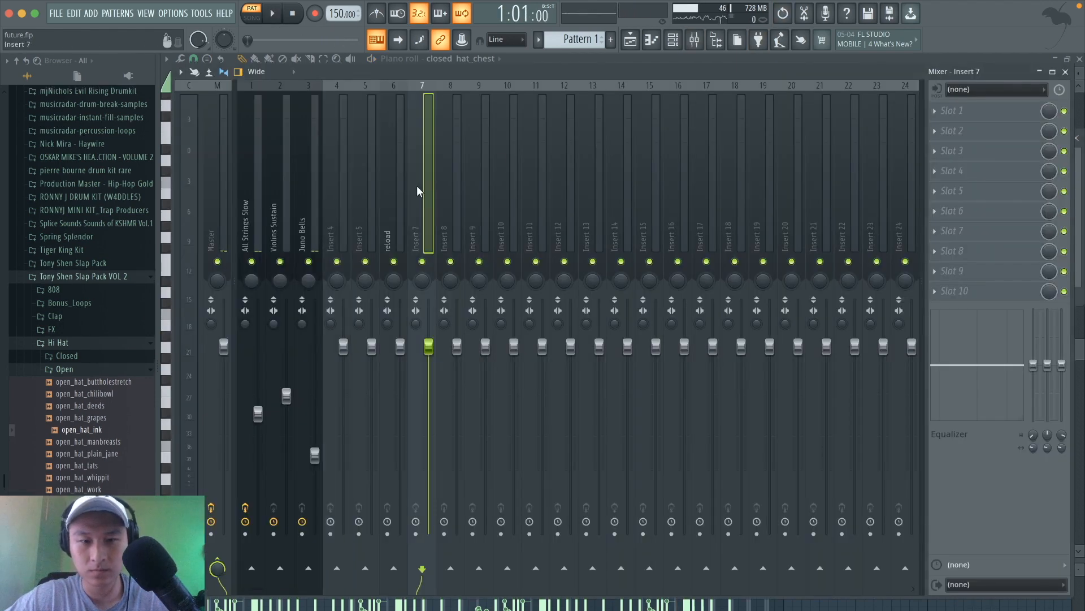
{"action": "left_click", "coordinate": [391, 189]}
{"action": "key", "text": "super+shift+l"}
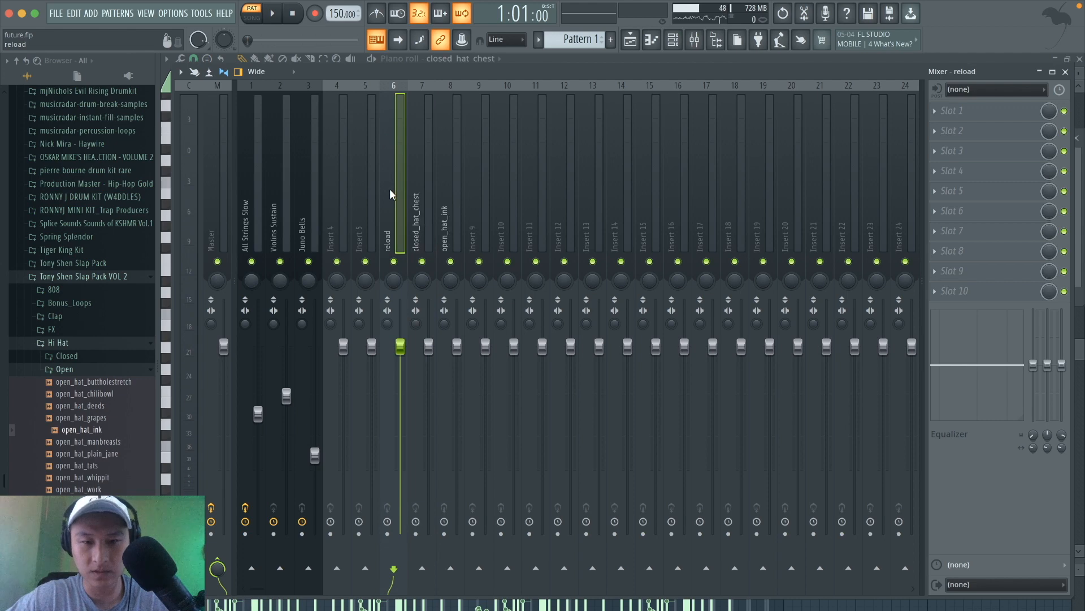
Step: Lower the closed_hat_chest mixer track to about -8.0 dB, turn open_hat_ink down slightly, and return to the channel rack
{"action": "left_click_drag", "start_coordinate": [427, 345], "coordinate": [429, 386]}
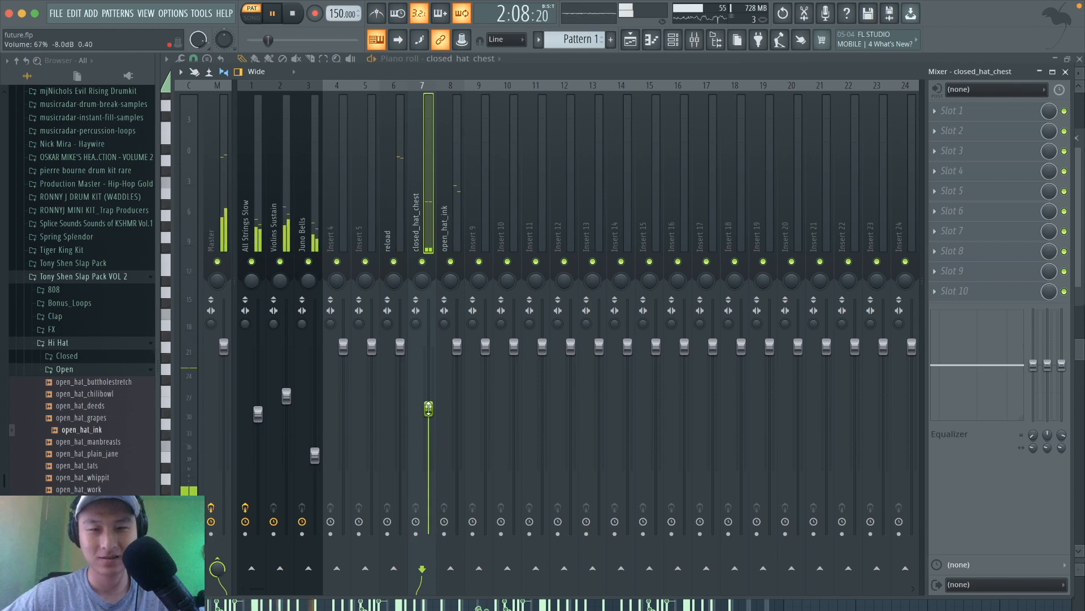
{"action": "left_click_drag", "start_coordinate": [459, 341], "coordinate": [458, 362]}
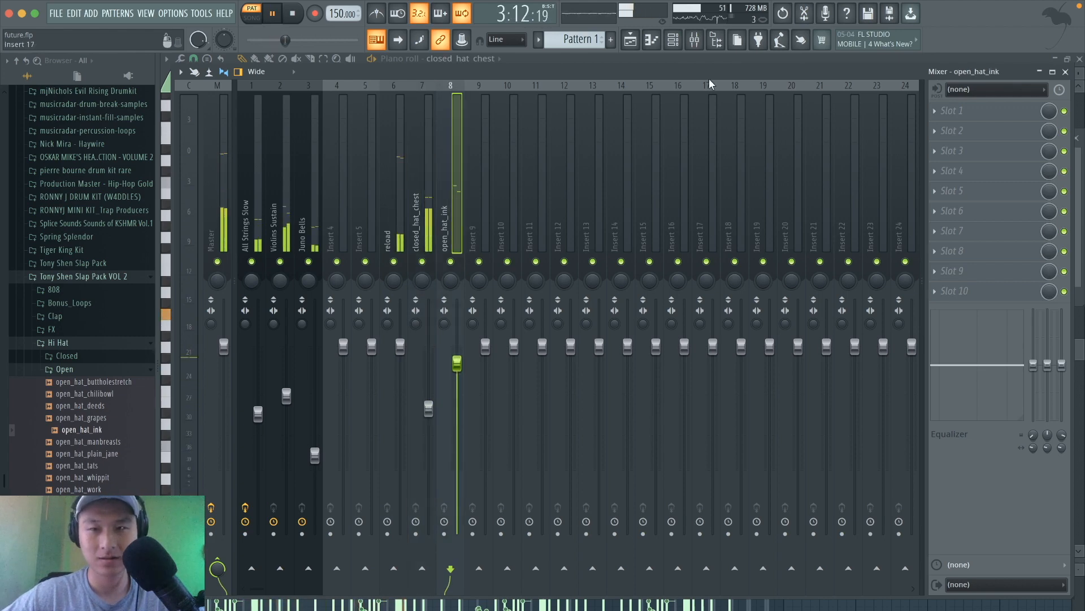
{"action": "left_click", "coordinate": [682, 43]}
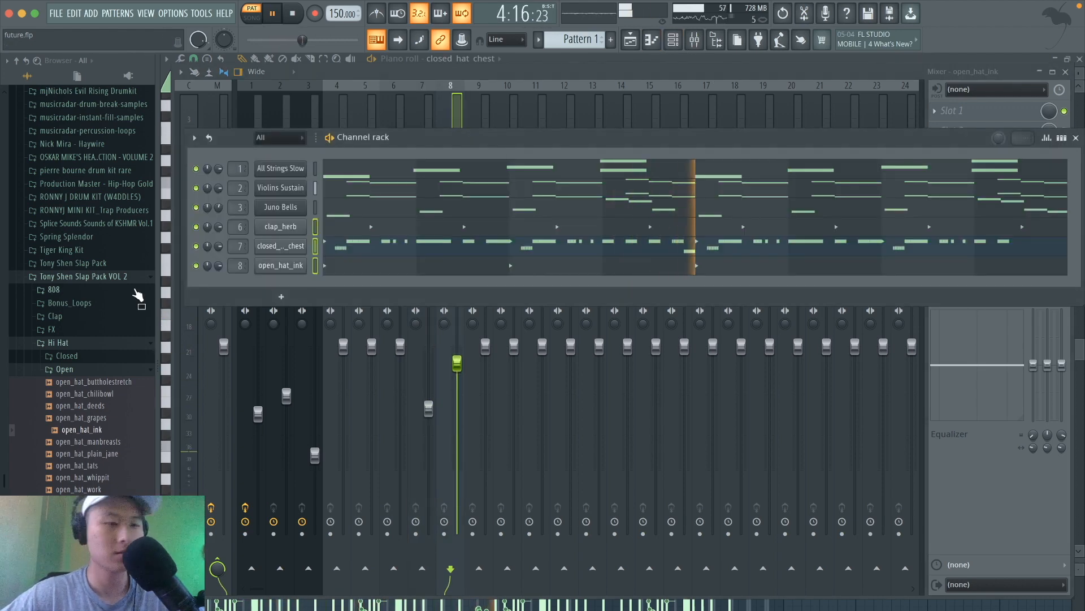
Step: Load the homeinvasion 808 sample from Slap Pack VOL 3 as a new channel below open_hat_ink
{"action": "left_click", "coordinate": [98, 290]}
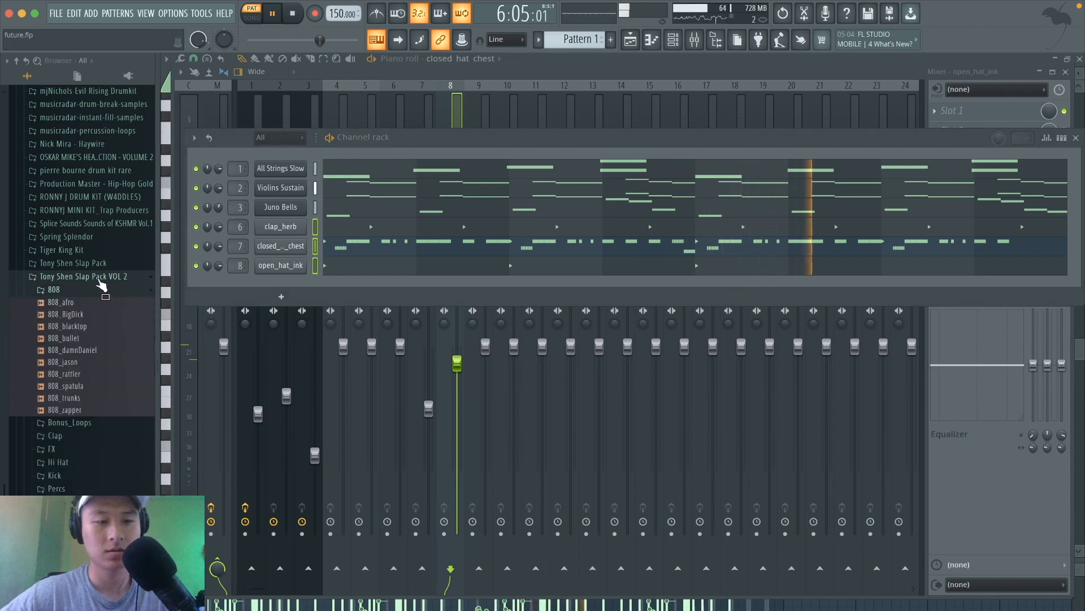
{"action": "left_click", "coordinate": [99, 277]}
{"action": "left_click", "coordinate": [98, 290]}
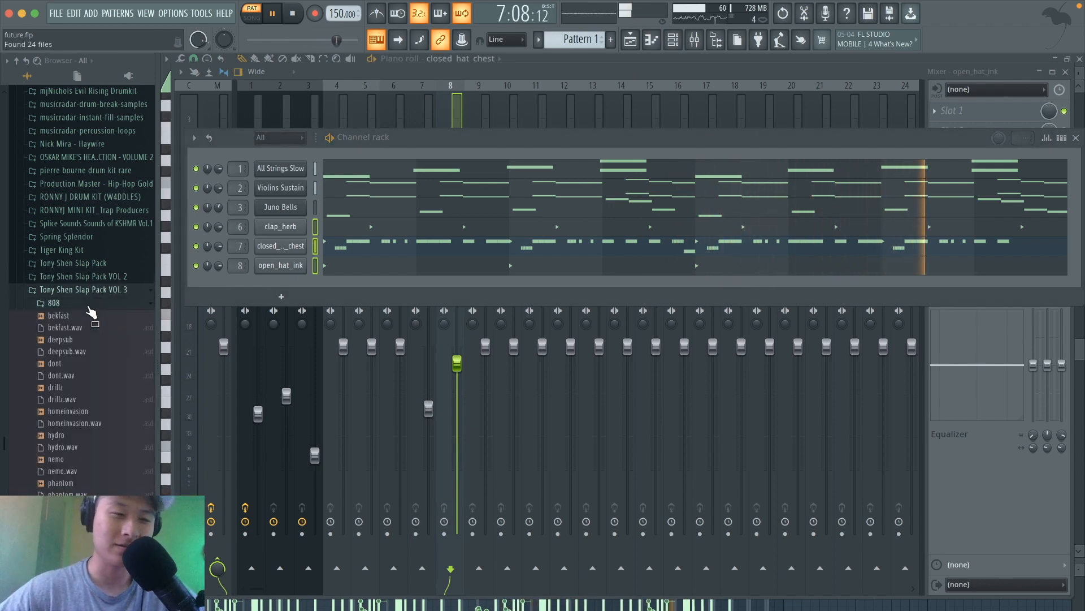
{"action": "left_click", "coordinate": [84, 365]}
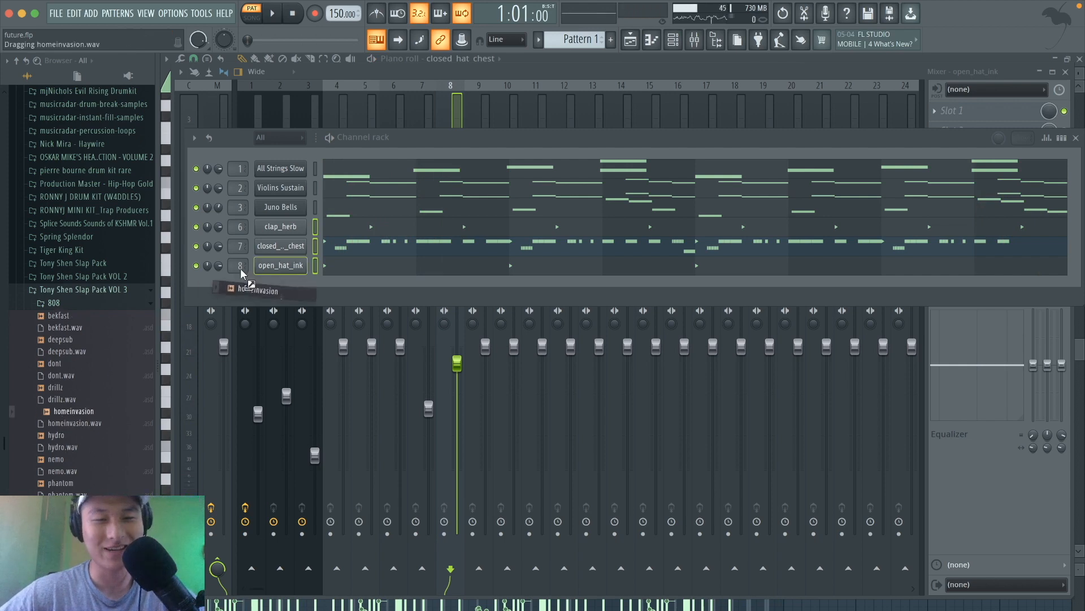
{"action": "left_click_drag", "start_coordinate": [257, 280], "coordinate": [257, 278]}
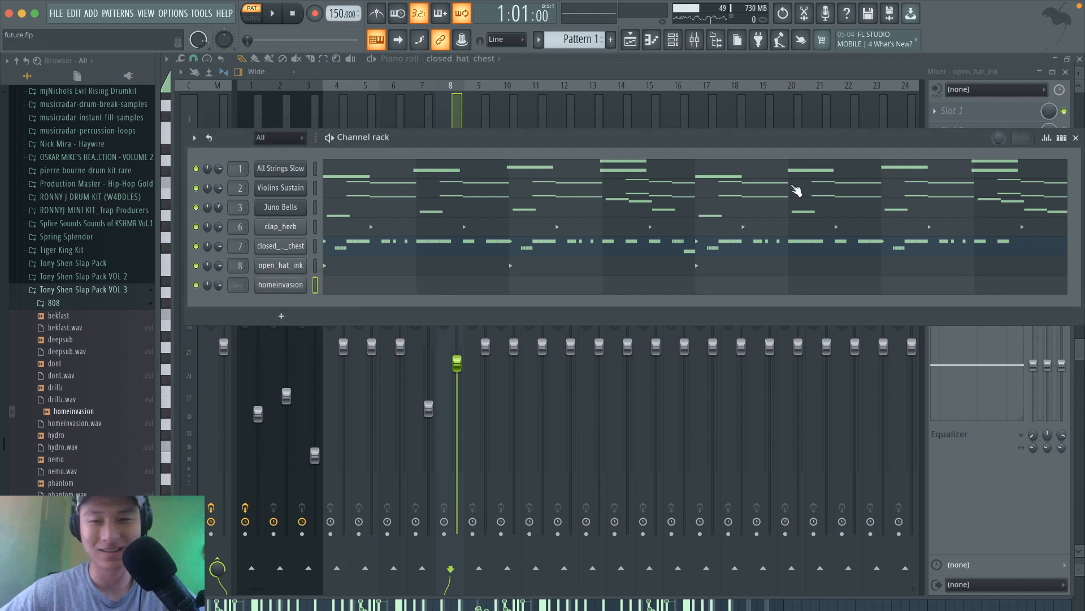
Step: Place homeinvasion hits on steps 1 and 13 of bar 1, checking their timing against the playing pattern
{"action": "left_click", "coordinate": [1063, 138]}
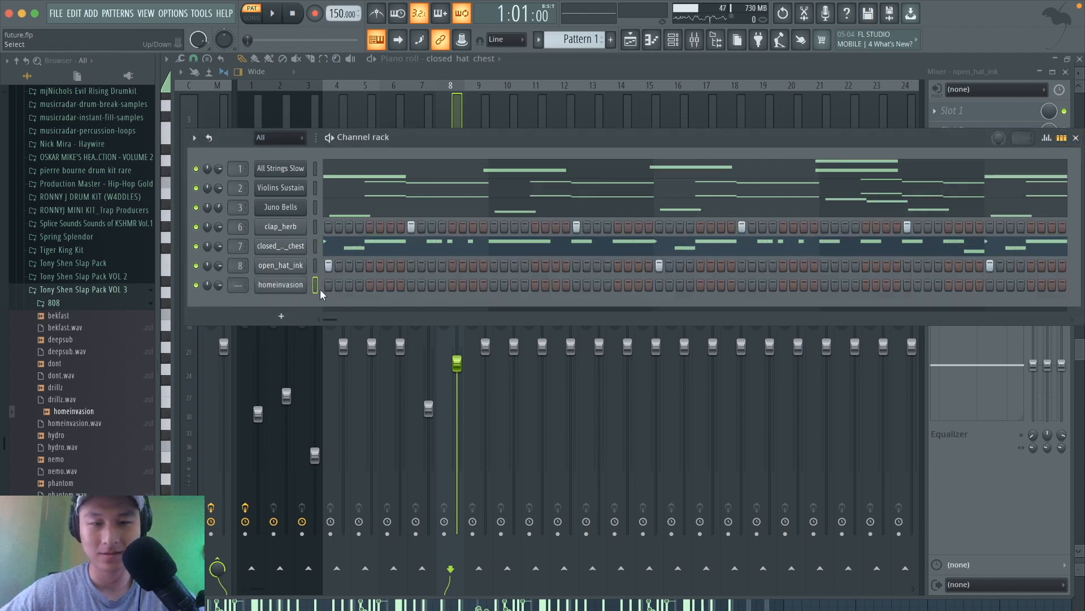
{"action": "key", "text": "space"}
{"action": "key", "text": "space"}
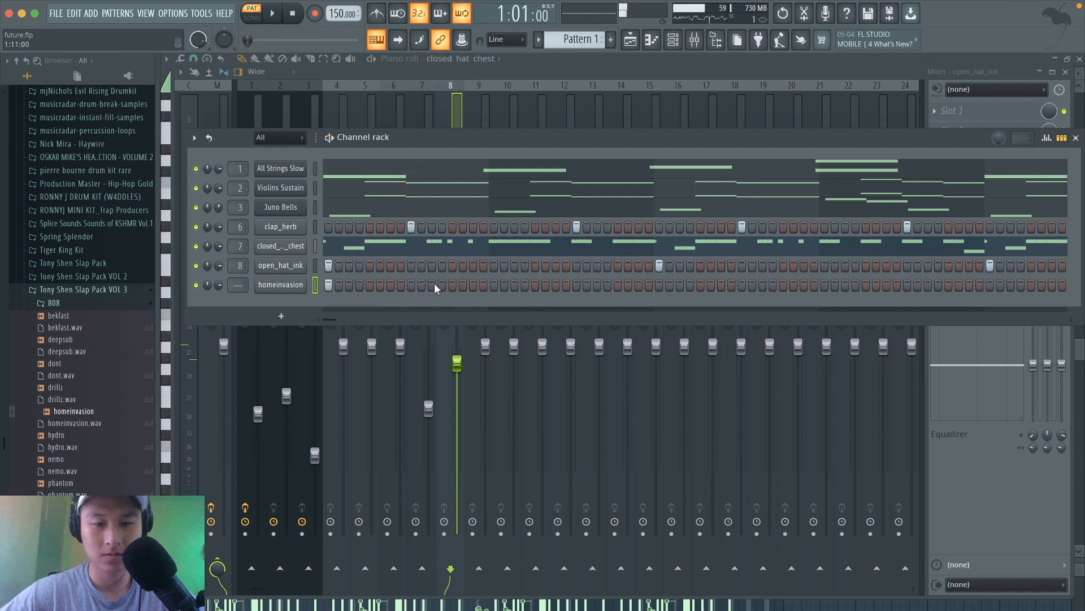
{"action": "left_click", "coordinate": [452, 285]}
{"action": "key", "text": "space"}
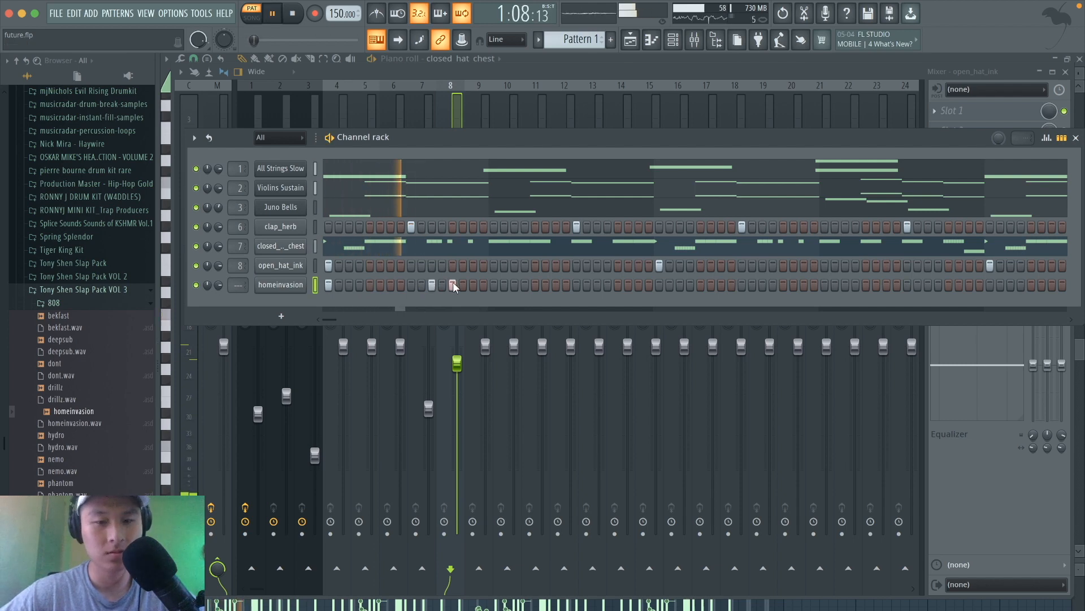
{"action": "key", "text": "space"}
{"action": "key", "text": "space"}
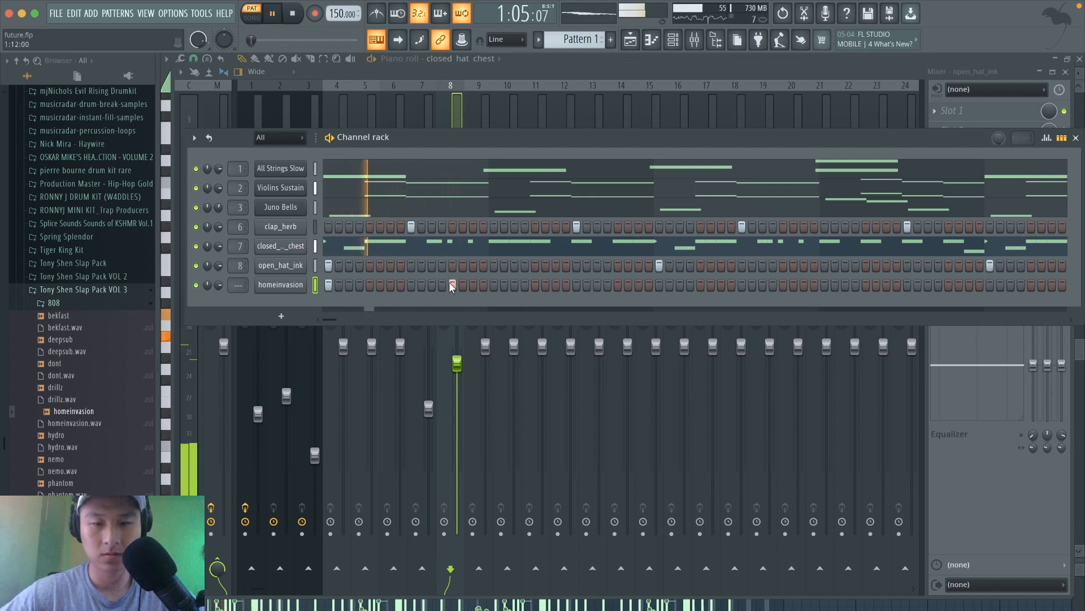
Step: Add homeinvasion hits on step 15 of bar 1, steps 5 and 11 of bar 2, and step 1 of bar 3
{"action": "left_click", "coordinate": [473, 285]}
{"action": "left_click", "coordinate": [534, 284]}
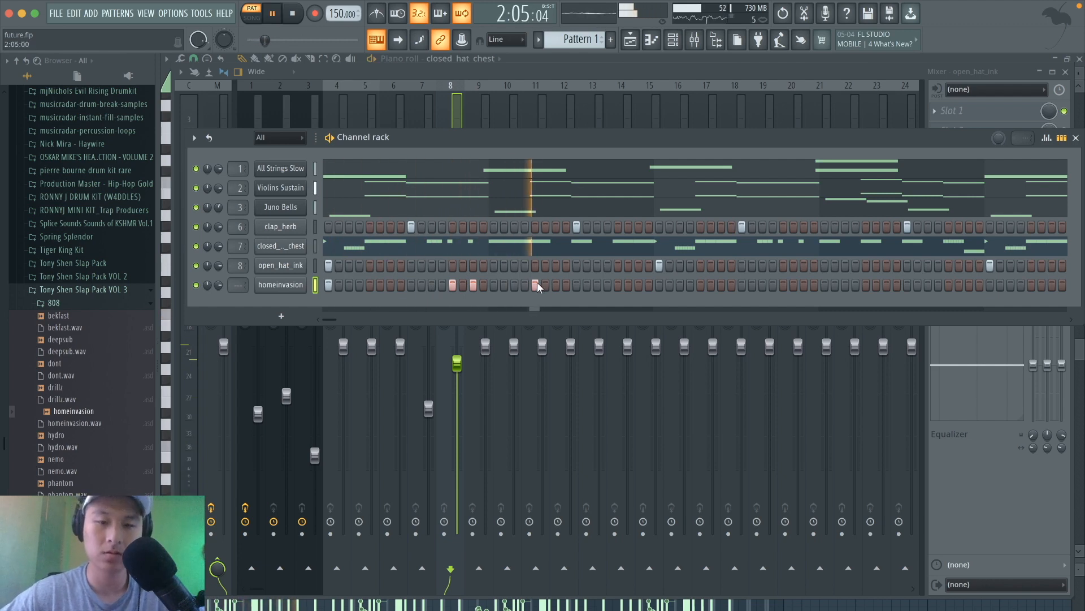
{"action": "left_click", "coordinate": [659, 284]}
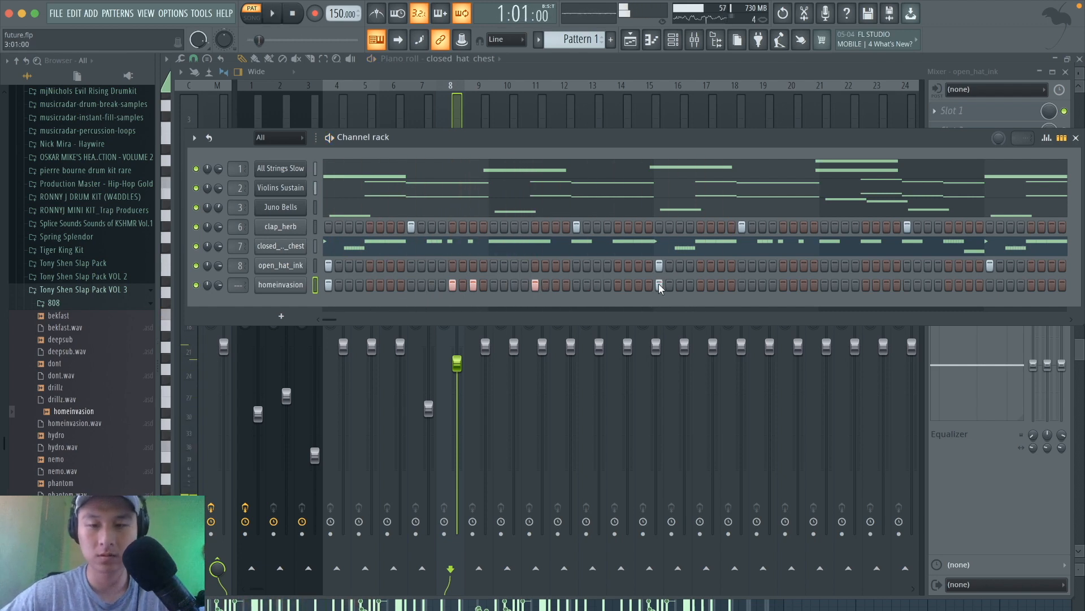
{"action": "left_click", "coordinate": [597, 284]}
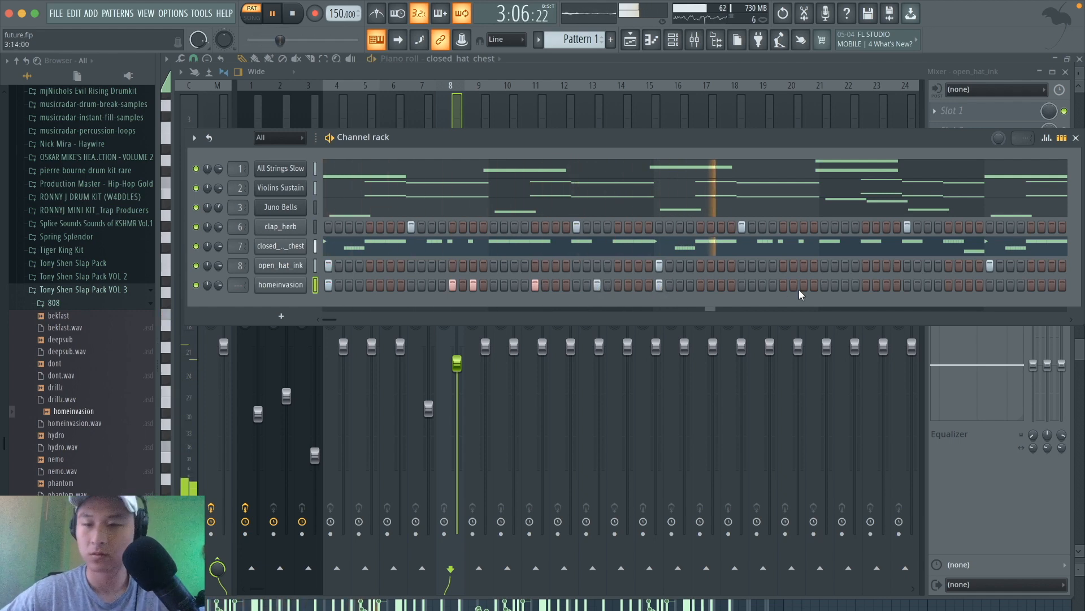
Step: Add homeinvasion hits on steps 5, 7 and 13 of bar 4
{"action": "key", "text": "space"}
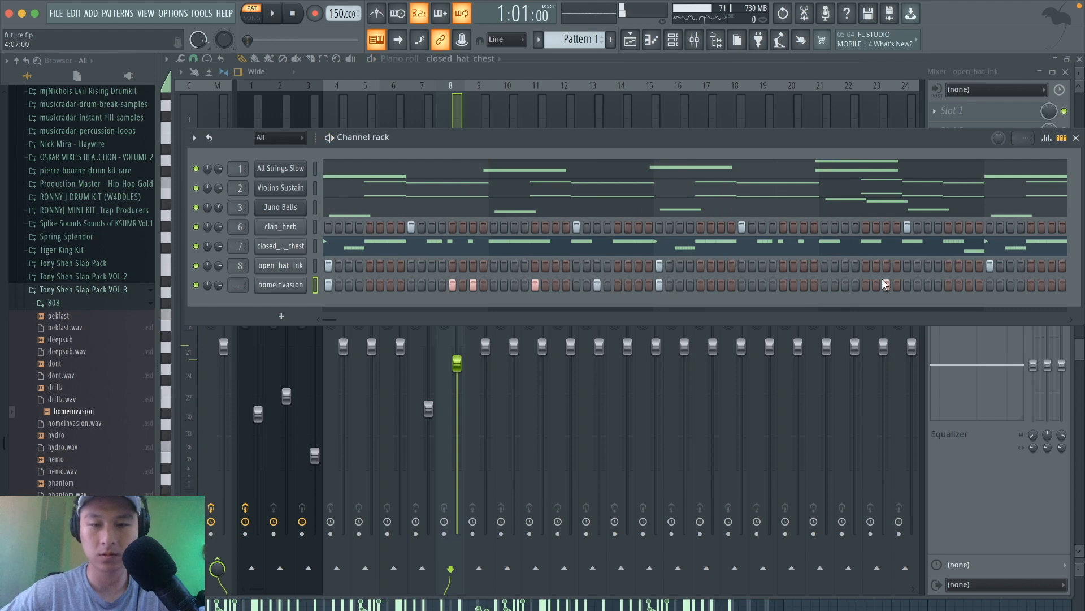
{"action": "key", "text": "space"}
{"action": "left_click", "coordinate": [866, 285]}
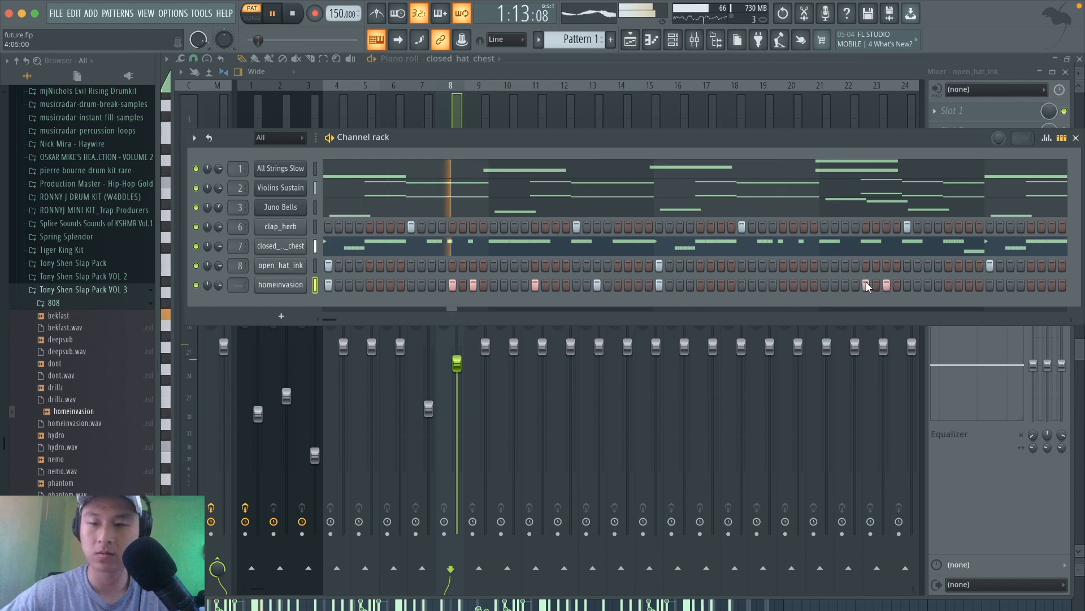
{"action": "left_click", "coordinate": [947, 285]}
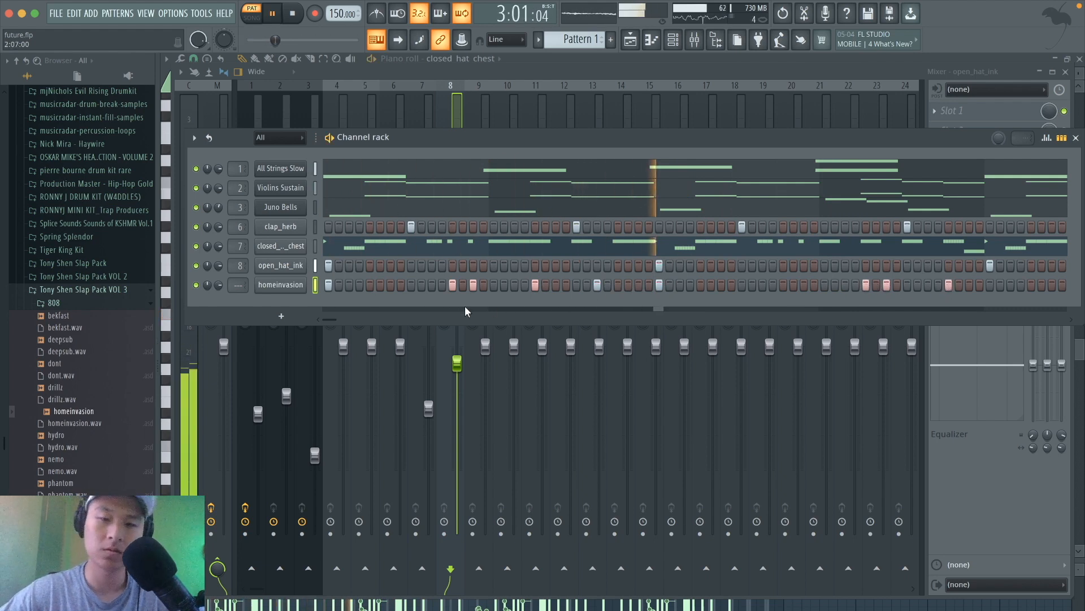
Step: Replace bar 4's homeinvasion hits on steps 7 and 13 with one on step 11, and add hits on steps 1 and 7 of bar 5
{"action": "mouse_move", "coordinate": [349, 312]}
{"action": "left_mouse_down"}
{"action": "mouse_move", "coordinate": [380, 312]}
{"action": "mouse_move", "coordinate": [361, 314]}
{"action": "left_mouse_up"}
{"action": "key", "text": "space"}
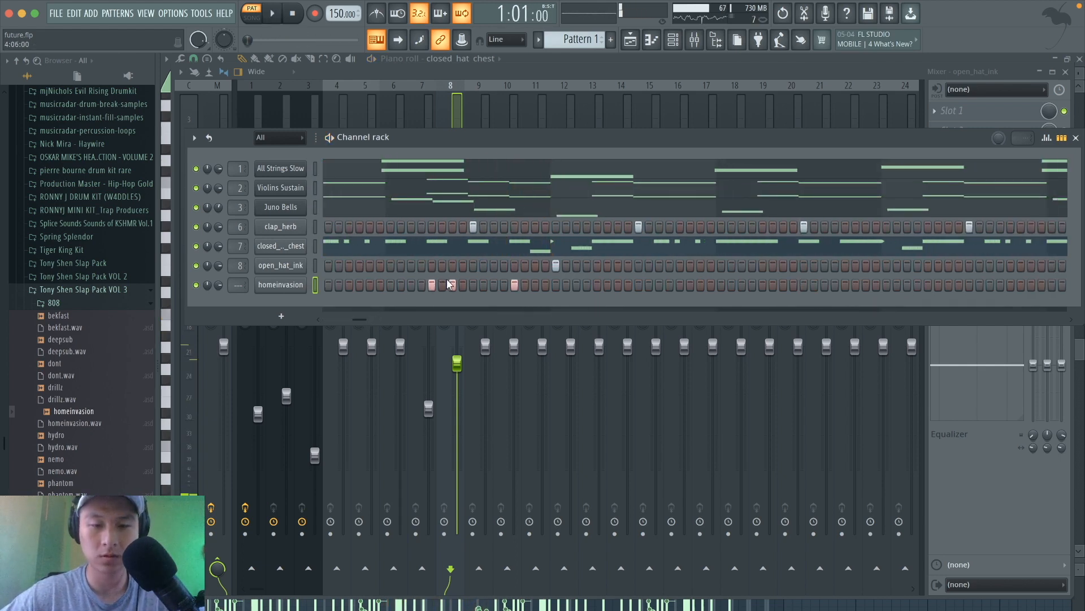
{"action": "key", "text": "space"}
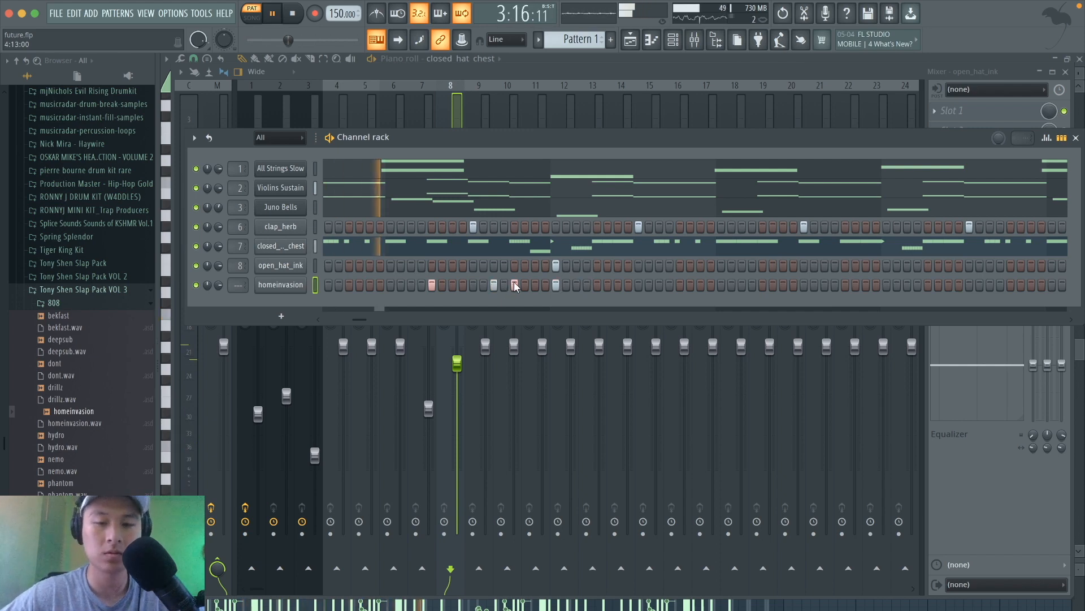
{"action": "left_click", "coordinate": [619, 285]}
Step: Add homeinvasion hits on steps 5, 7 and 11 of bar 6 and step 1 of bar 7
{"action": "left_click", "coordinate": [763, 284]}
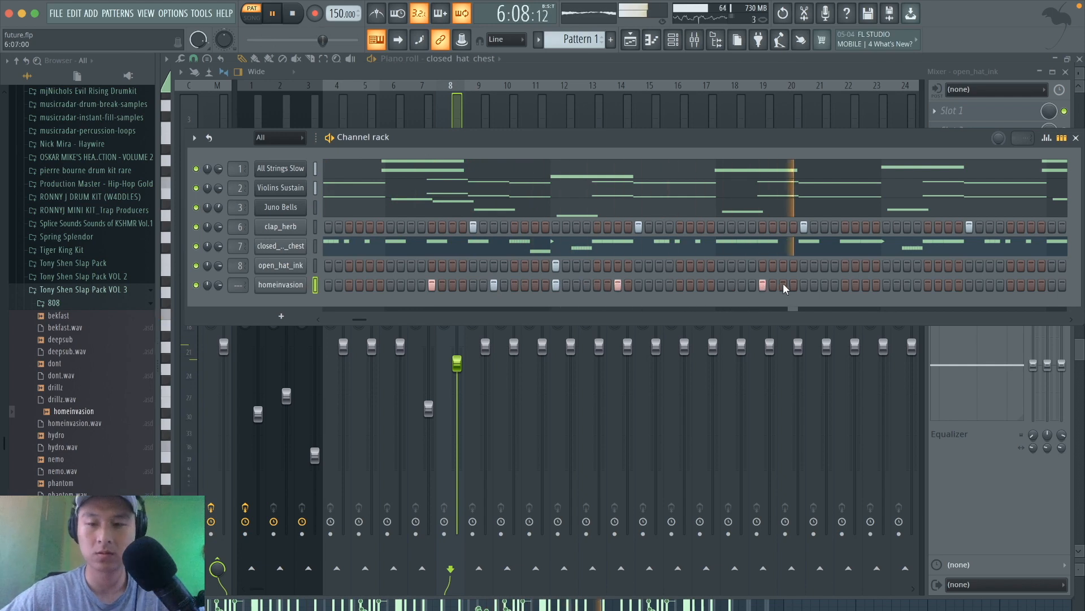
{"action": "key", "text": "space"}
{"action": "left_click", "coordinate": [783, 284]}
{"action": "left_click", "coordinate": [825, 284]}
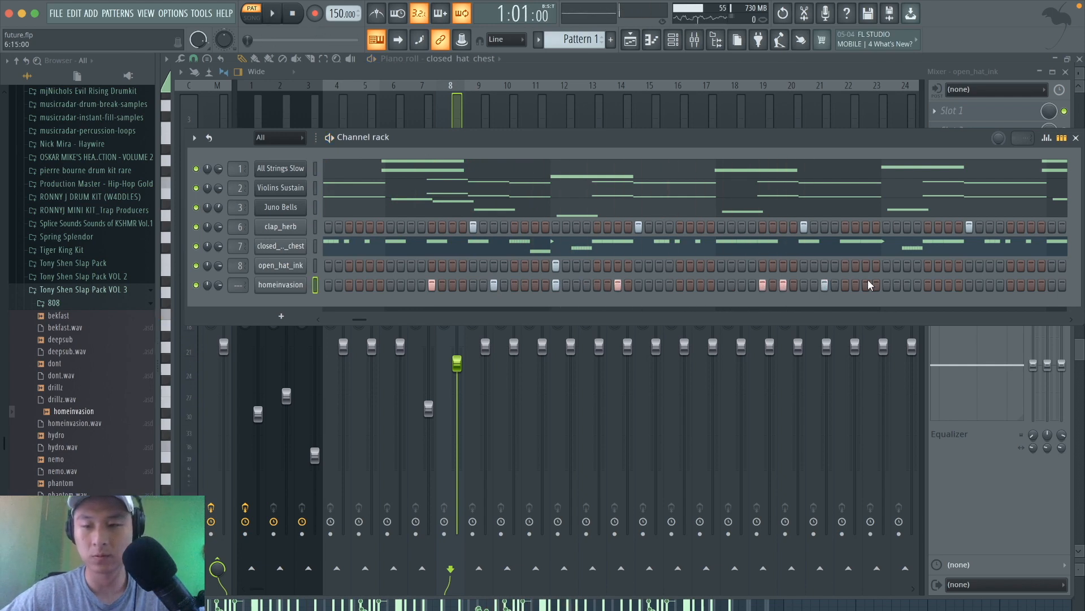
{"action": "left_click", "coordinate": [887, 281]}
Step: Add homeinvasion hits on step 7 of bar 7 and step 5 of bar 8 while the pattern plays
{"action": "key", "text": "space"}
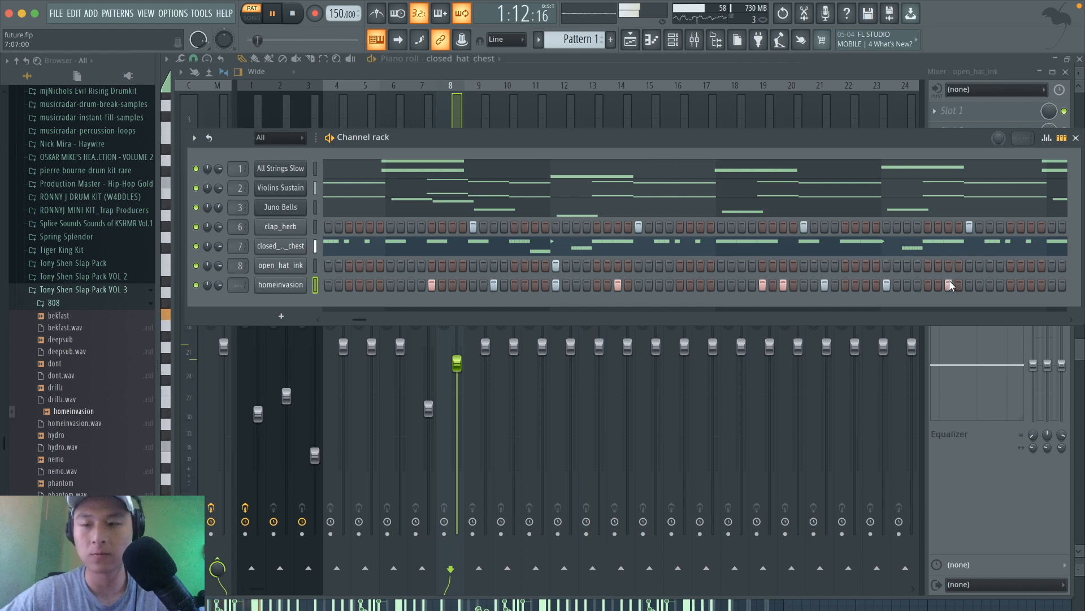
{"action": "left_click_drag", "start_coordinate": [361, 321], "coordinate": [402, 314]}
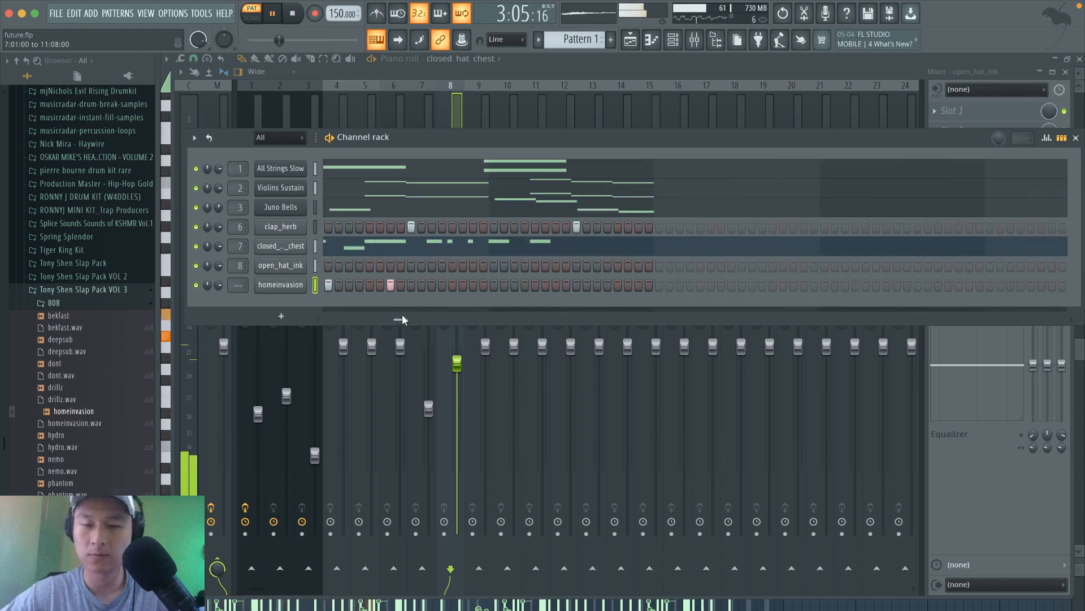
{"action": "left_click", "coordinate": [494, 285]}
{"action": "mouse_move", "coordinate": [398, 317]}
{"action": "left_mouse_down"}
{"action": "mouse_move", "coordinate": [377, 317]}
{"action": "mouse_move", "coordinate": [395, 314]}
{"action": "left_mouse_up"}
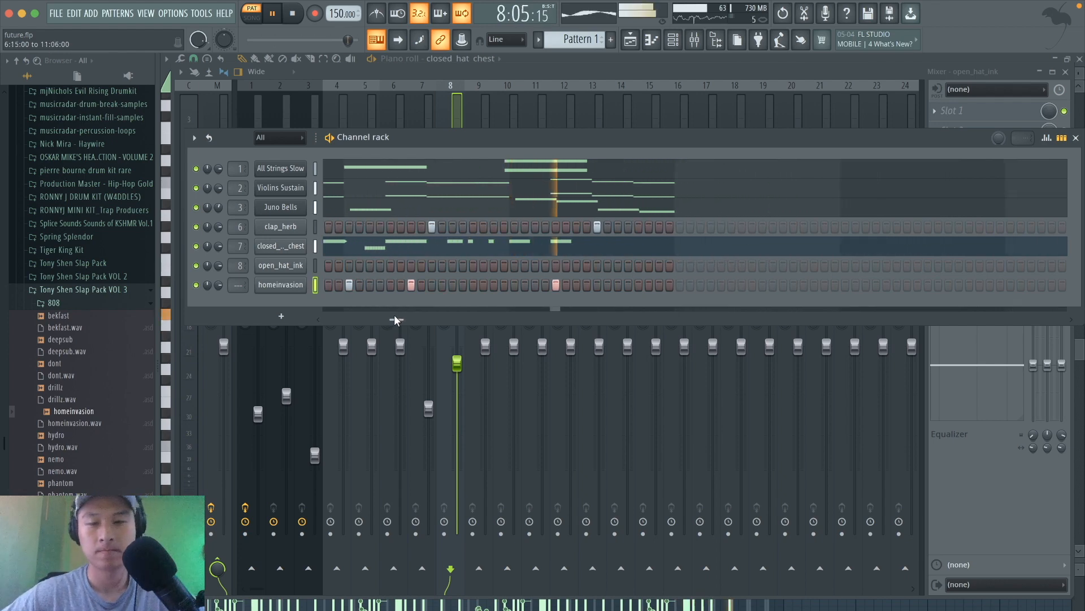
Step: Open homeinvasion's notes in the piano roll and apply Quick Legato, with the last note reaching the end of bar 8
{"action": "left_click", "coordinate": [1062, 138]}
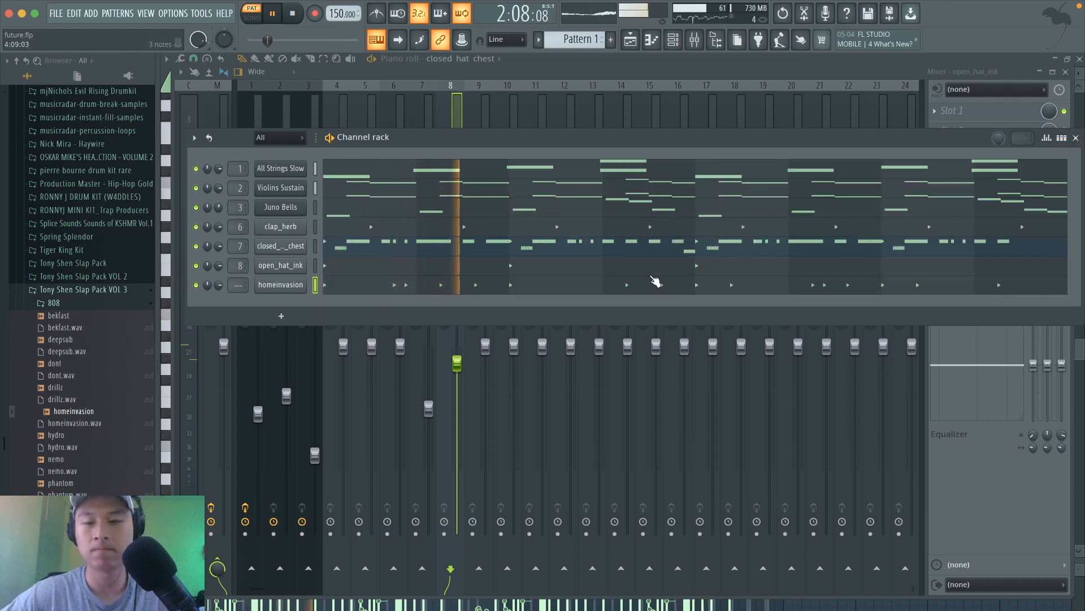
{"action": "left_click", "coordinate": [649, 285]}
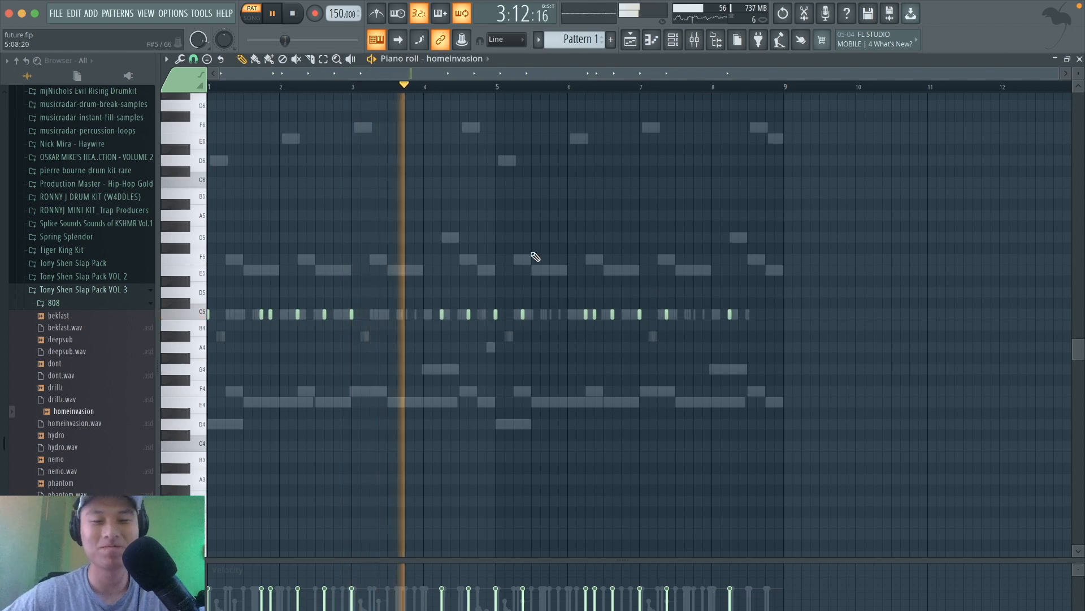
{"action": "key", "text": "space"}
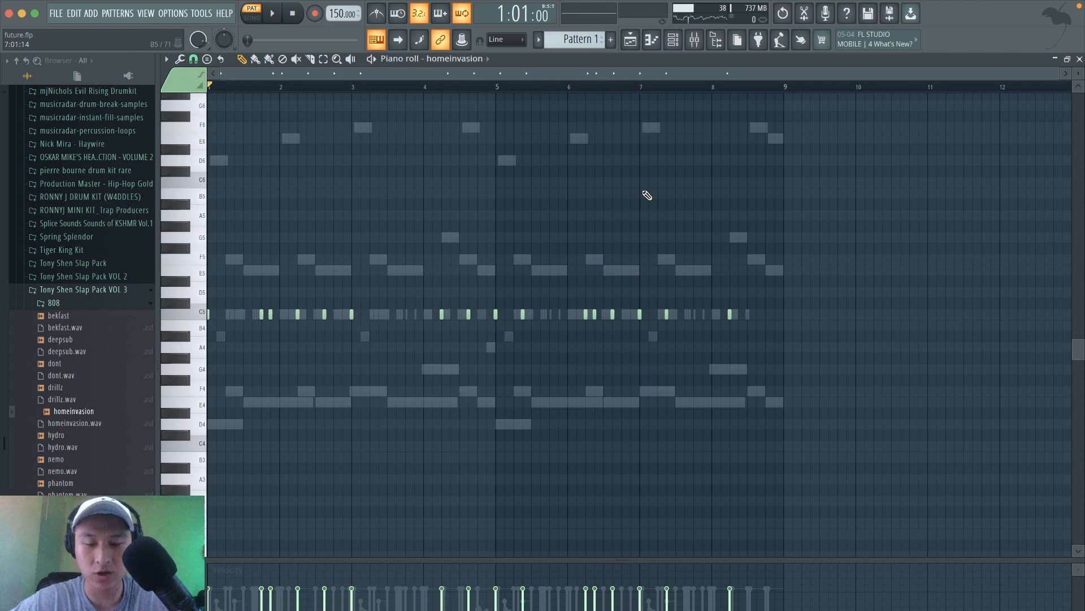
{"action": "key", "text": "ctrl+l"}
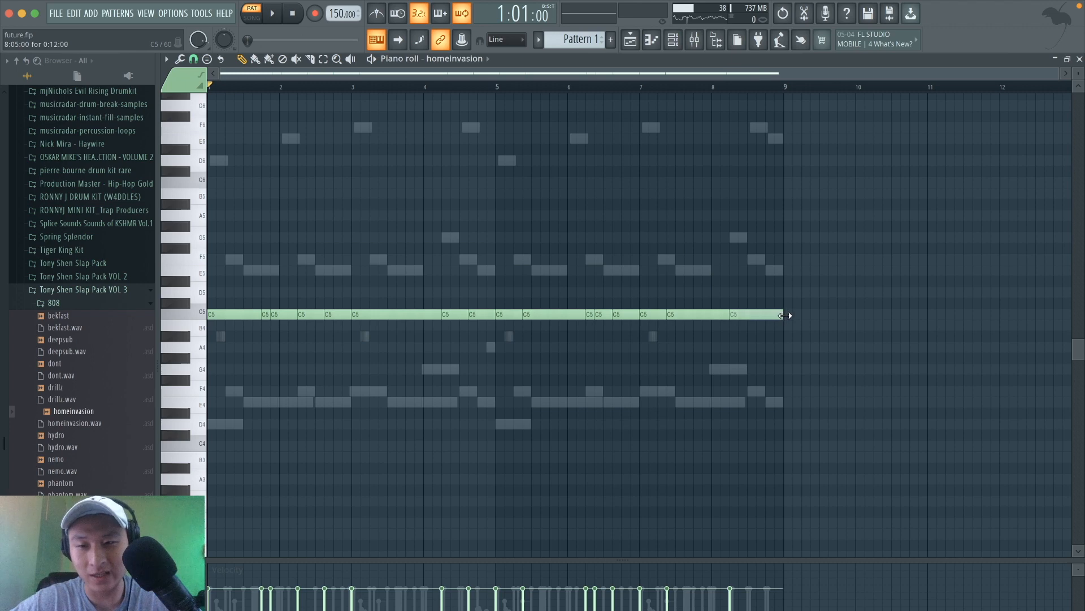
Step: Enable homeinvasion's volume envelope with hold time at 100% and attack, decay, sustain and release at zero
{"action": "left_click", "coordinate": [681, 43]}
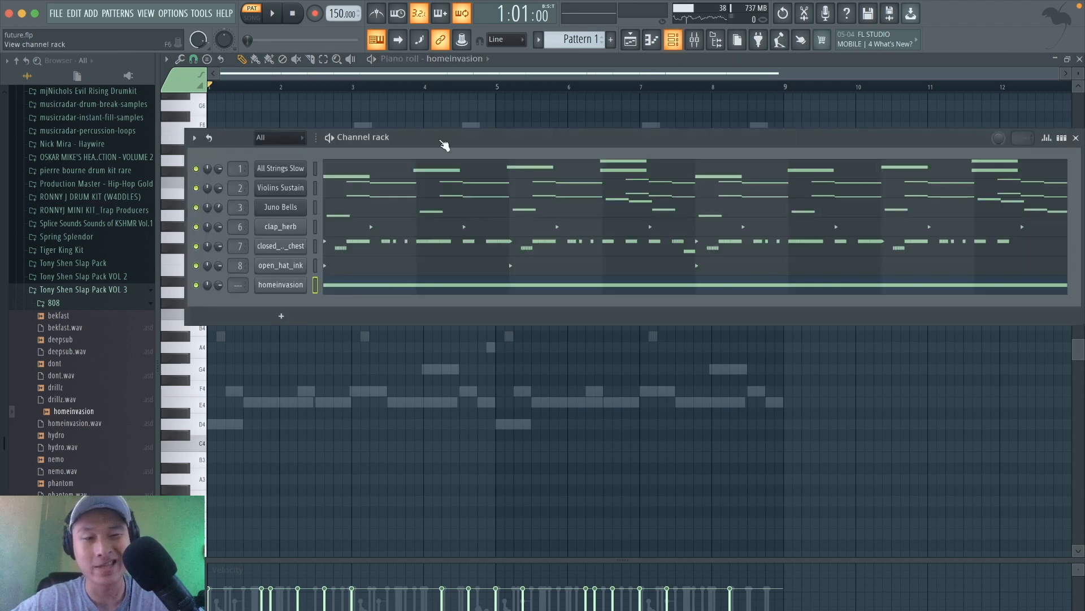
{"action": "left_click", "coordinate": [279, 285]}
{"action": "left_click", "coordinate": [324, 231]}
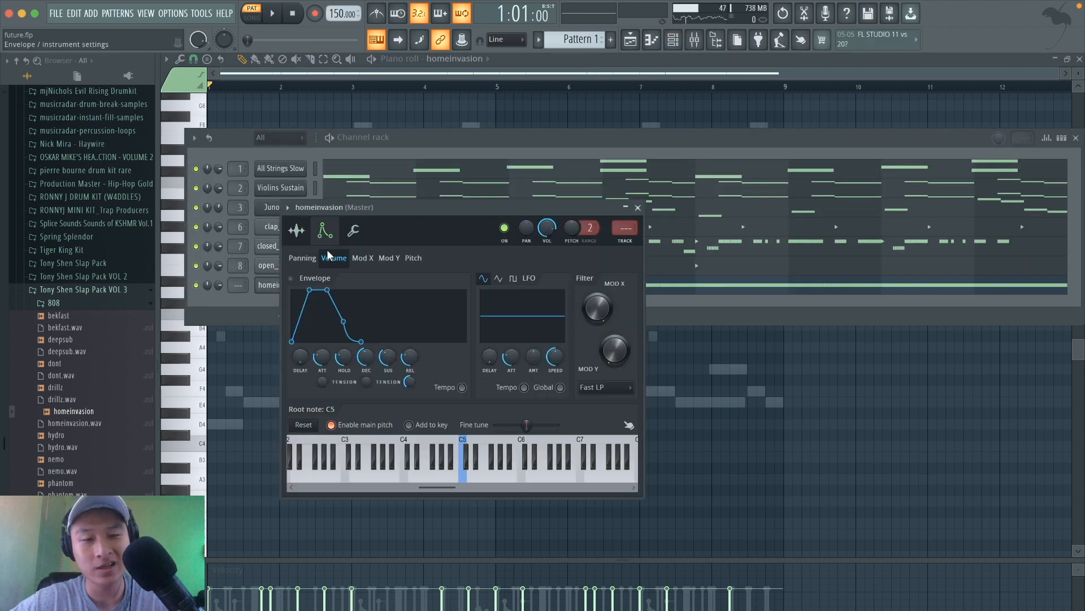
{"action": "left_click_drag", "start_coordinate": [329, 362], "coordinate": [328, 362]}
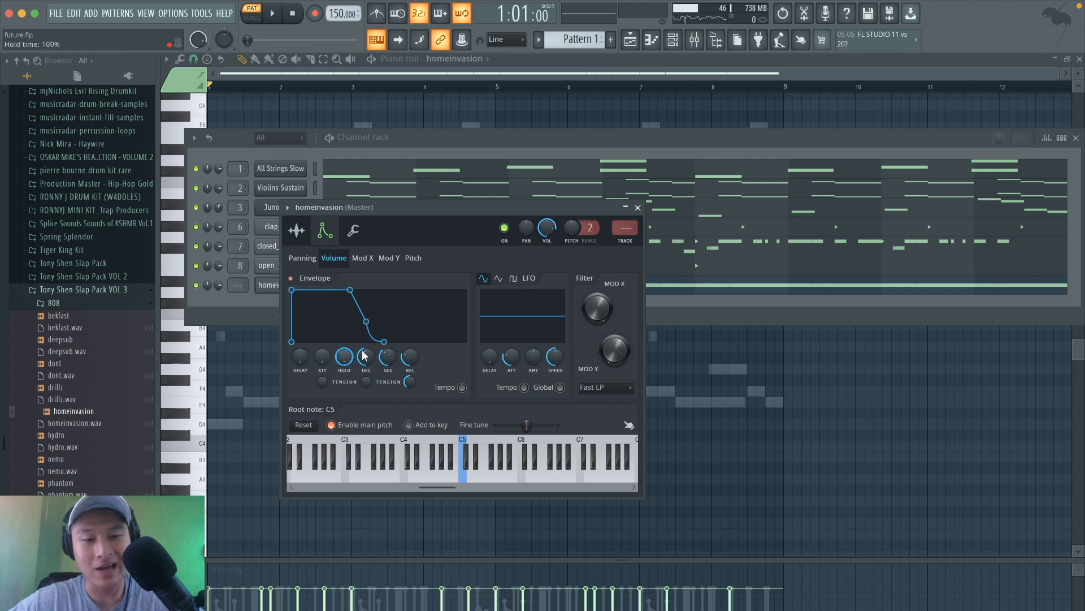
{"action": "left_click", "coordinate": [384, 362]}
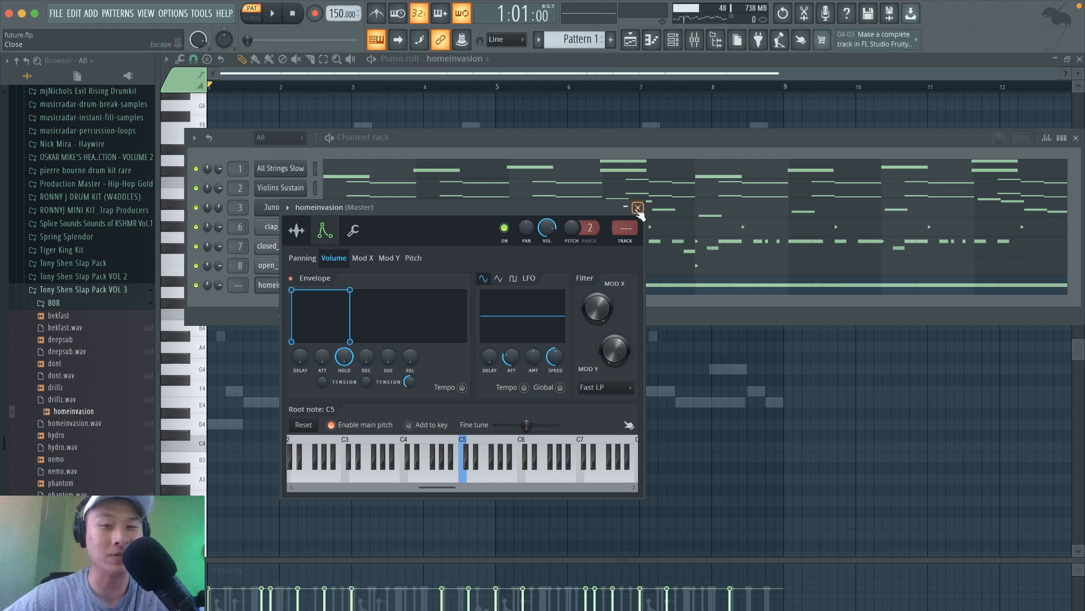
Step: Load the homeinvasion sample into Edison, run Detect pitch regions to find its root note, and close Edison
{"action": "left_click", "coordinate": [296, 231]}
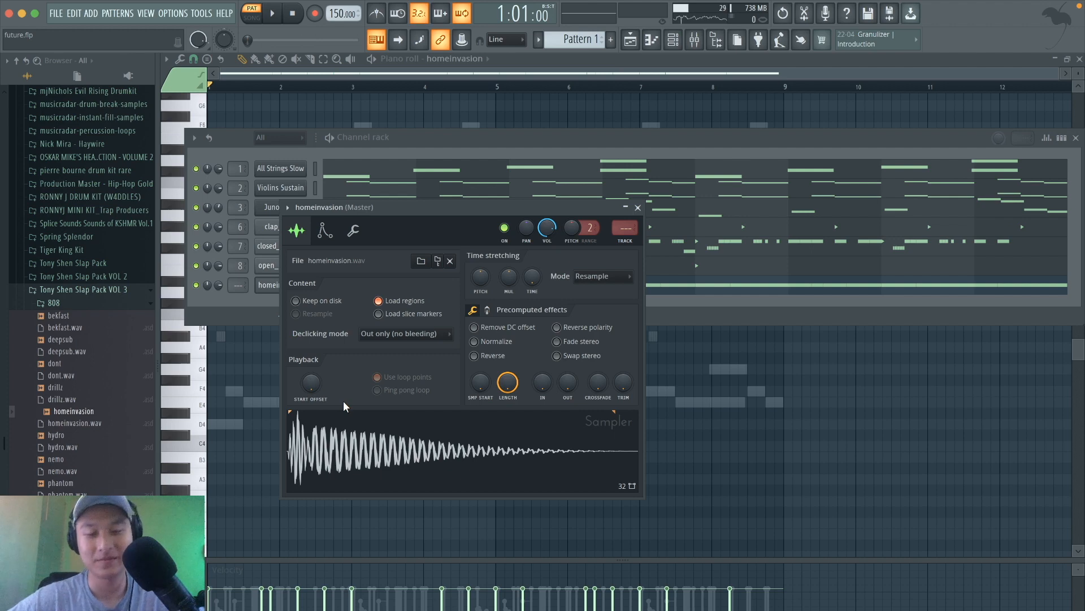
{"action": "left_click", "coordinate": [328, 233]}
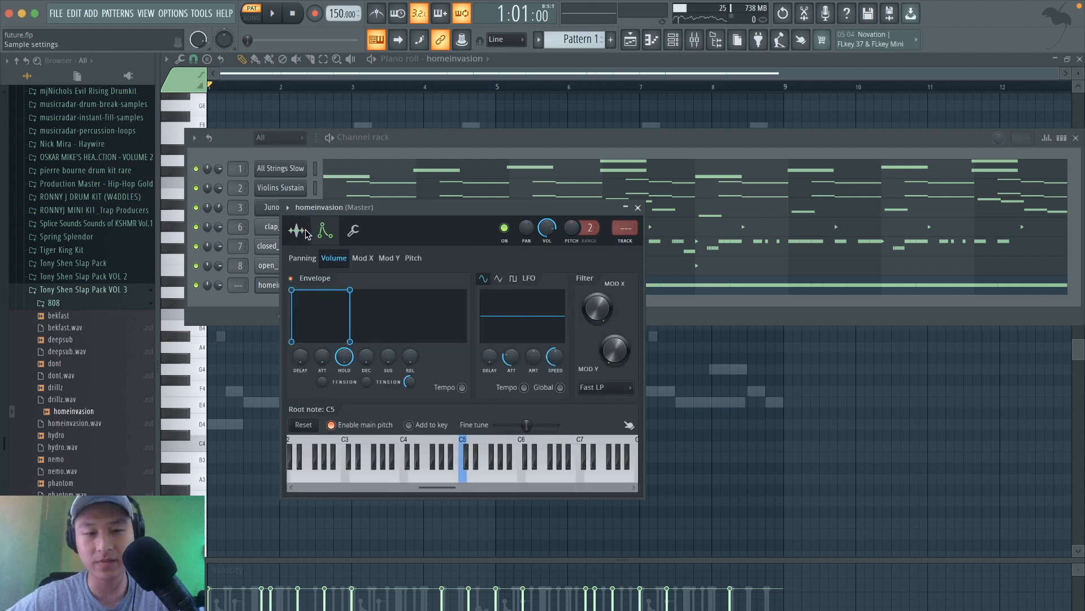
{"action": "left_click", "coordinate": [303, 232]}
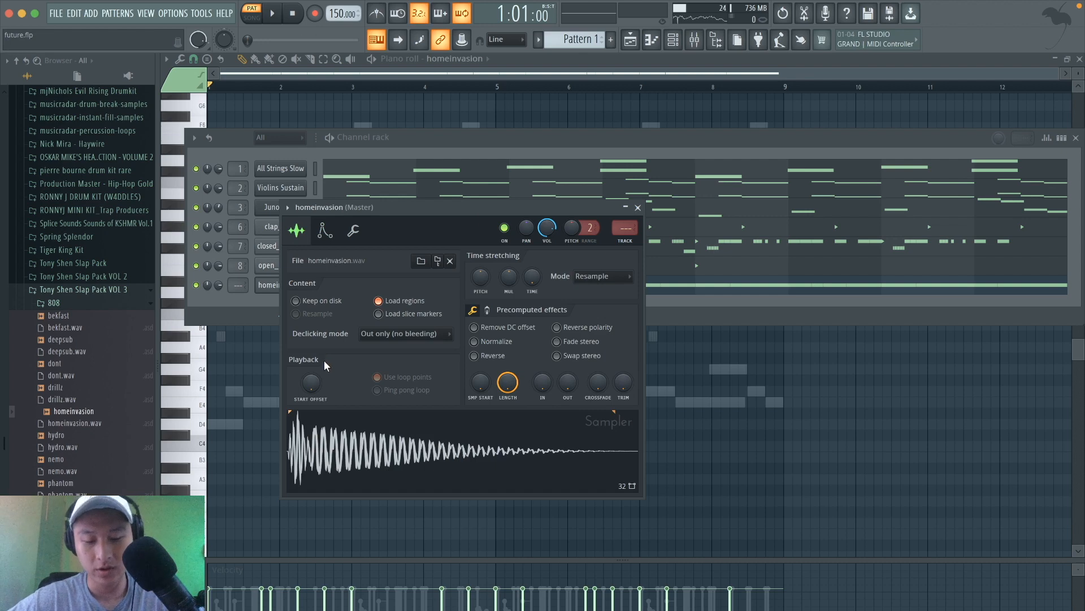
{"action": "key", "text": "super+e"}
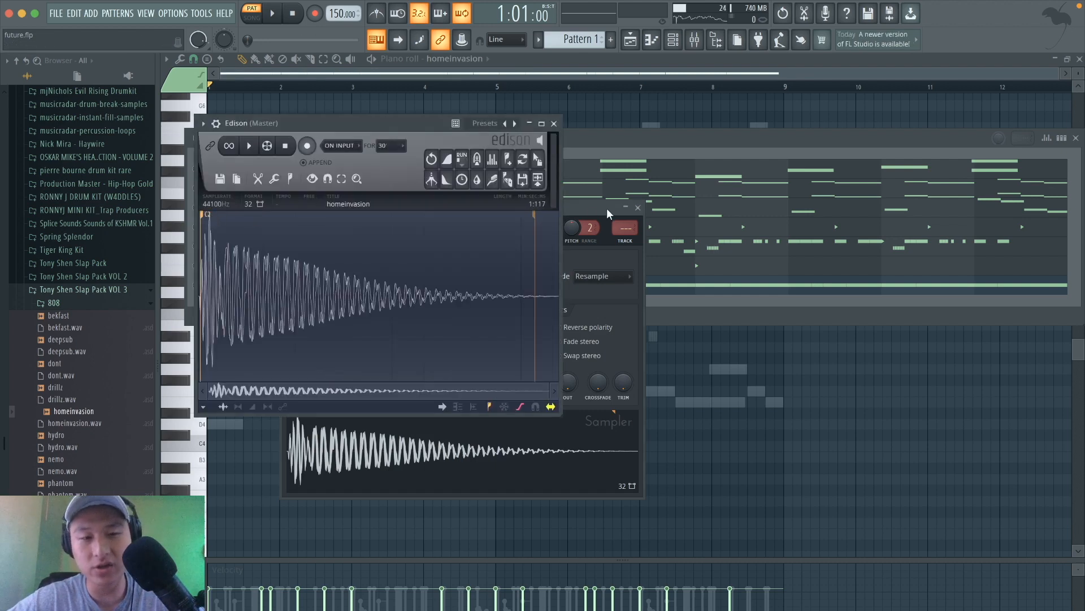
{"action": "left_click", "coordinate": [293, 179]}
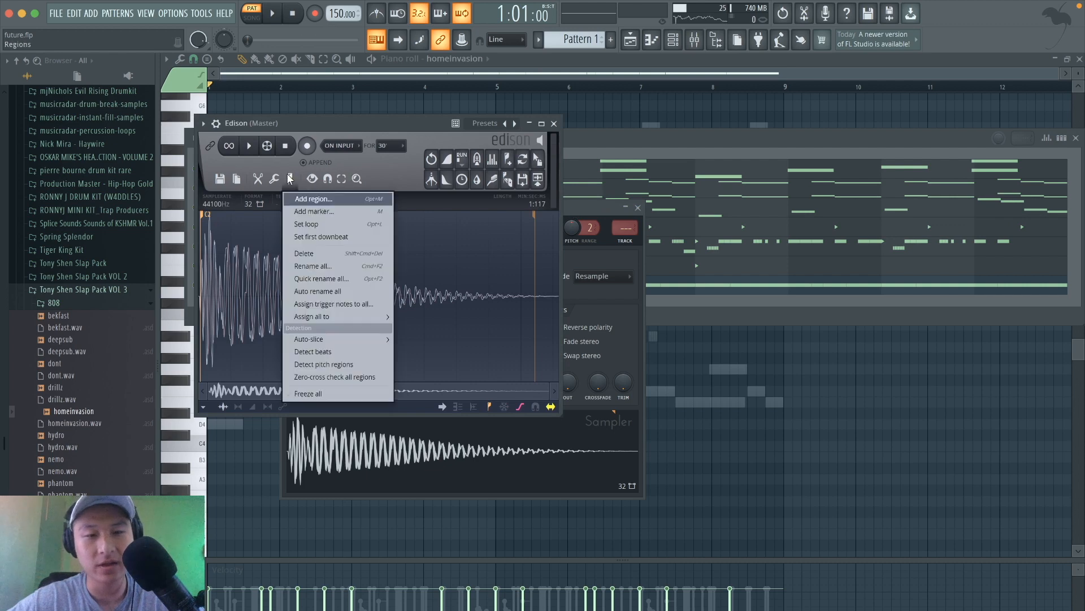
{"action": "left_click", "coordinate": [350, 366]}
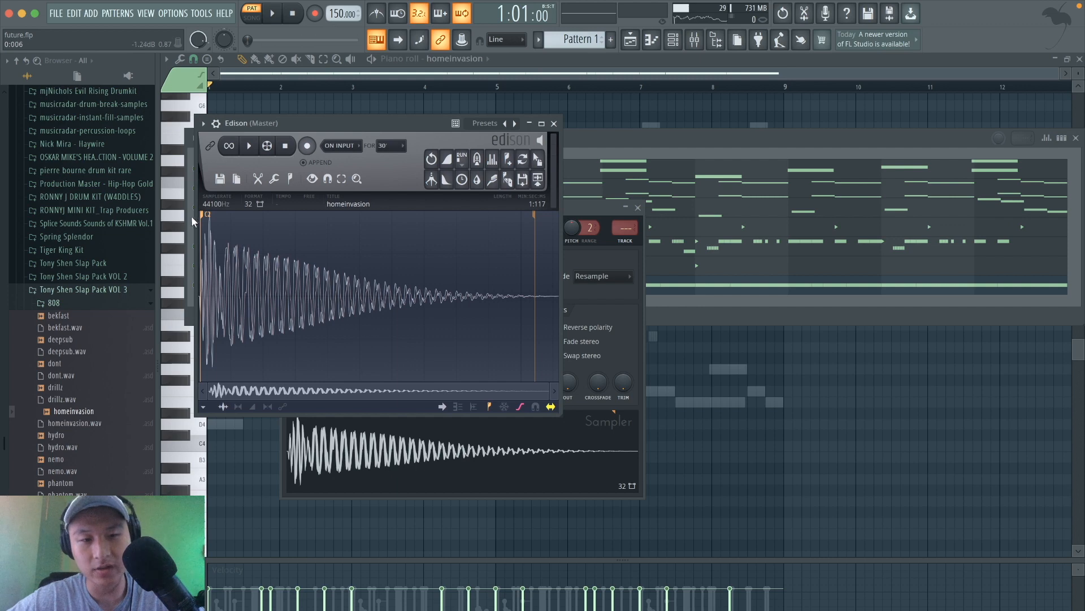
{"action": "left_click", "coordinate": [554, 123]}
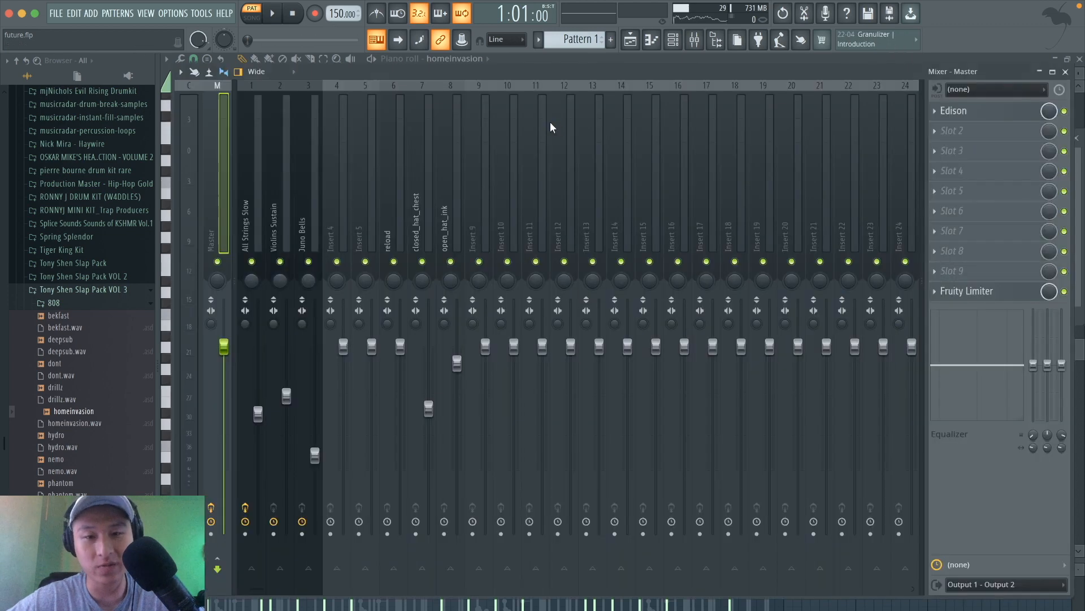
Step: Check the root note in homeinvasion's channel settings and close them
{"action": "left_click", "coordinate": [674, 40]}
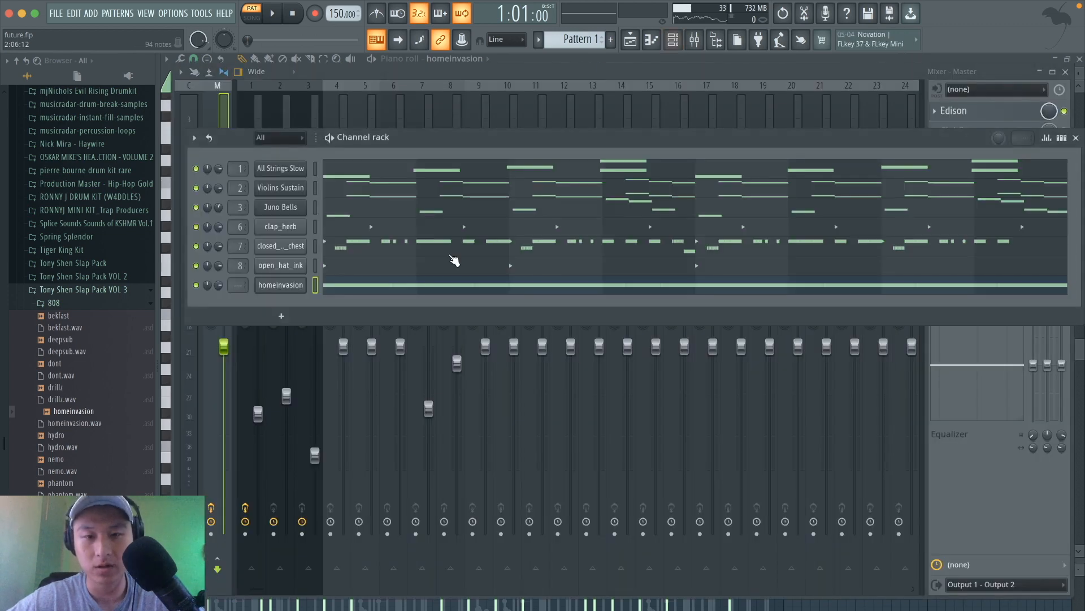
{"action": "left_click", "coordinate": [295, 288]}
{"action": "left_click", "coordinate": [327, 230]}
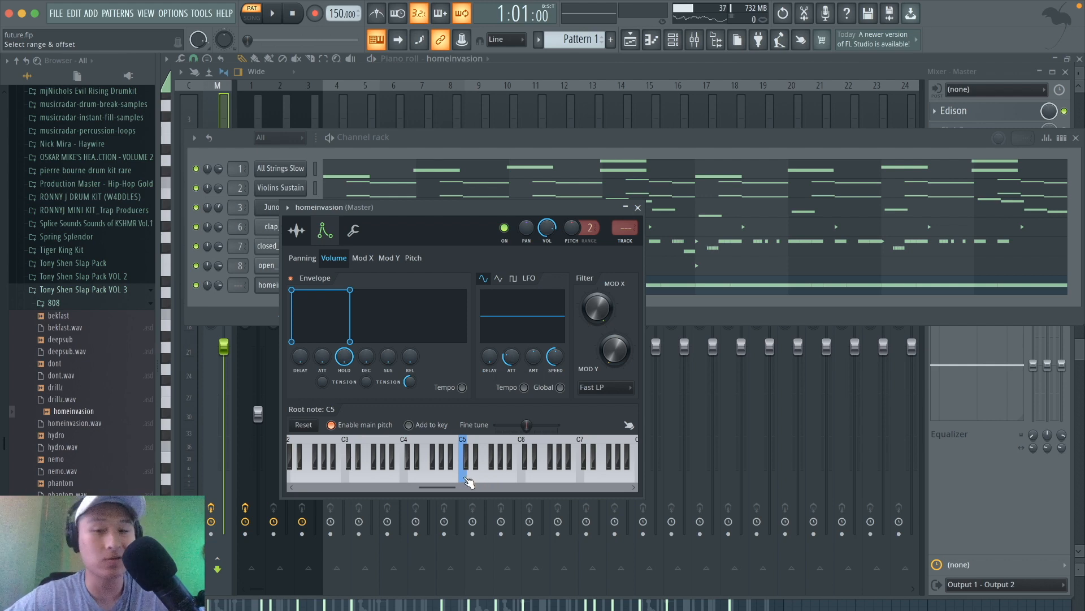
{"action": "left_click", "coordinate": [638, 208]}
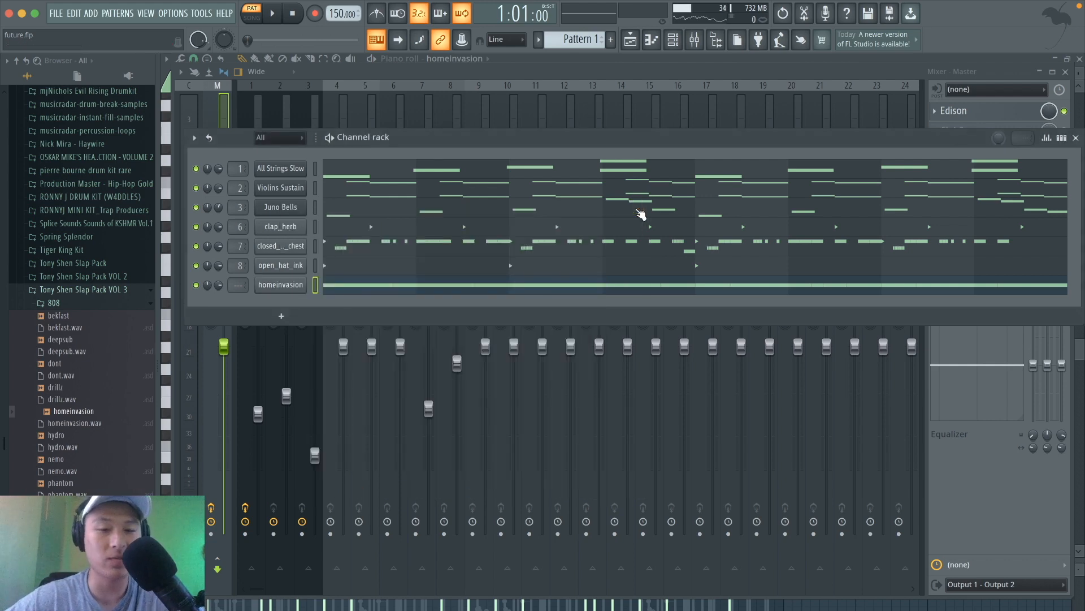
Step: Transpose all homeinvasion notes in the piano roll up 14 semitones to D6
{"action": "left_click", "coordinate": [365, 288]}
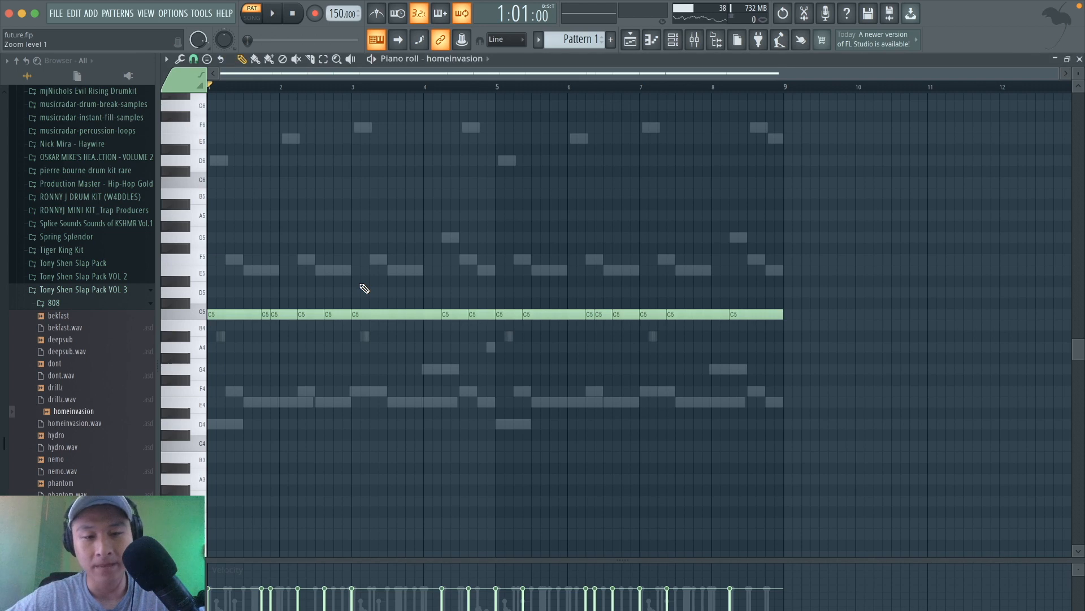
{"action": "scroll", "coordinate": [364, 289], "scroll_direction": "up", "scroll_amount": 1}
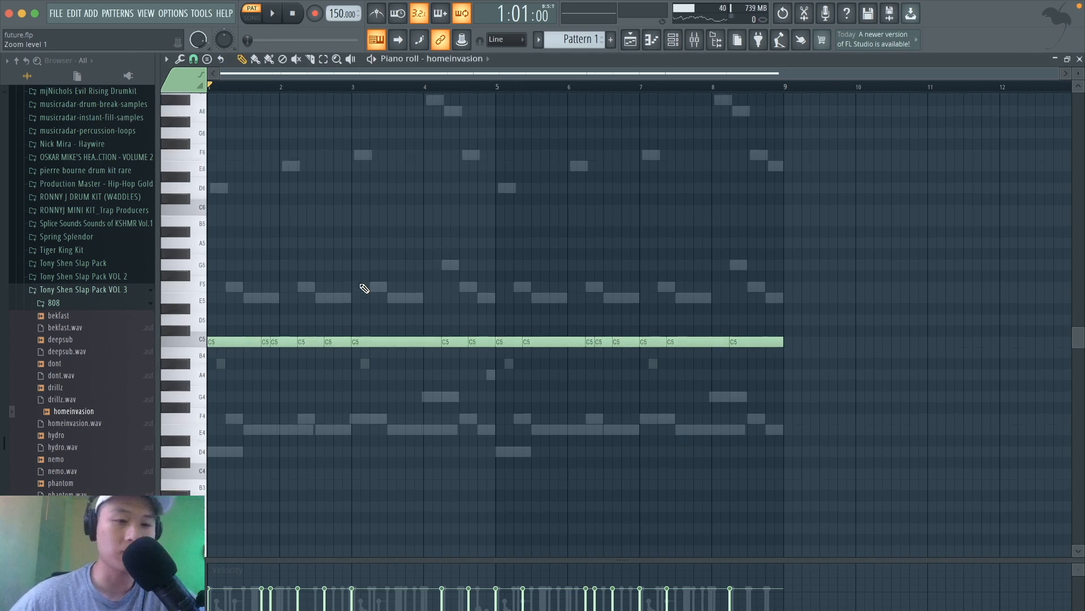
{"action": "key", "text": "Up"}
{"action": "key", "text": "Up"}
{"action": "key", "text": "Up"}
{"action": "key", "text": "Up"}
{"action": "key", "text": "Up"}
{"action": "key", "text": "Up"}
{"action": "key", "text": "Up"}
{"action": "key", "text": "Up"}
{"action": "key", "text": "Up"}
{"action": "key", "text": "Up"}
{"action": "key", "text": "Up"}
{"action": "key", "text": "Up"}
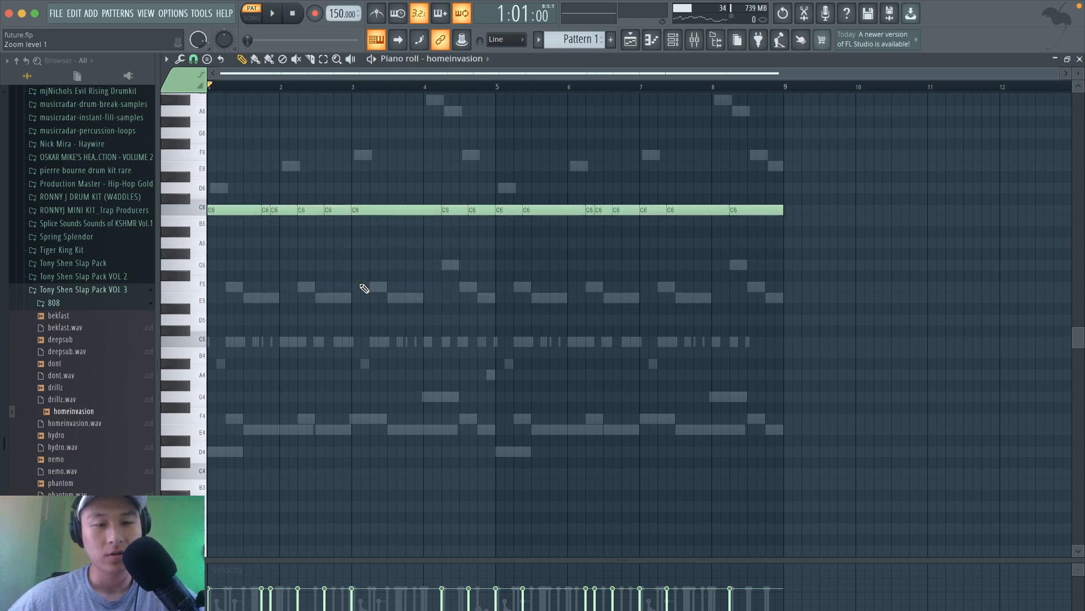
{"action": "key", "text": "Up"}
{"action": "key", "text": "Up"}
{"action": "scroll", "coordinate": [302, 181], "scroll_direction": "up", "scroll_amount": 1}
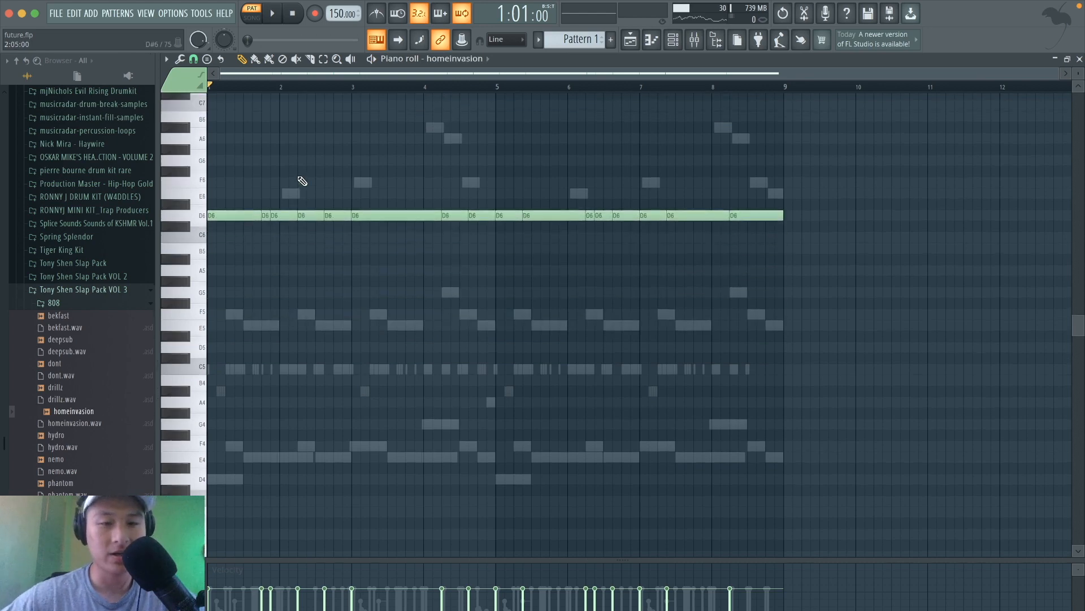
Step: Try the homeinvasion notes at lower pitches such as G5, and return them to D6 for playback
{"action": "key", "text": "Down"}
{"action": "key", "text": "Down"}
{"action": "key", "text": "Down"}
{"action": "key", "text": "Down"}
{"action": "key", "text": "Down"}
{"action": "key", "text": "Down"}
{"action": "key", "text": "Down"}
{"action": "key", "text": "Down"}
{"action": "key", "text": "Down"}
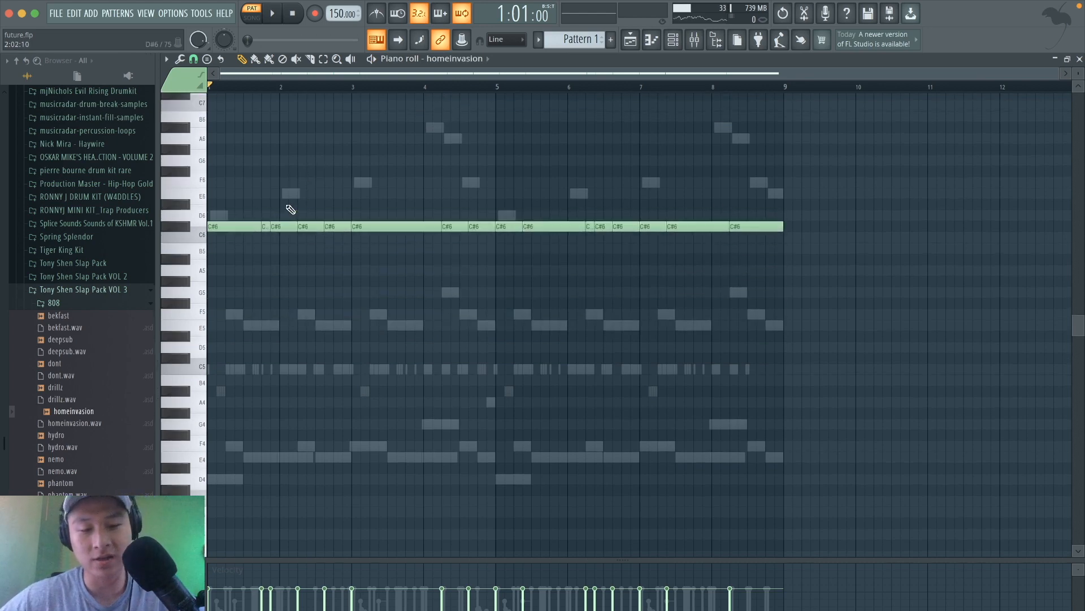
{"action": "key", "text": "Up"}
{"action": "key", "text": "Up"}
{"action": "key", "text": "Up"}
{"action": "key", "text": "Up"}
{"action": "key", "text": "Up"}
{"action": "key", "text": "Up"}
{"action": "key", "text": "Up"}
{"action": "key", "text": "Up"}
{"action": "key", "text": "Up"}
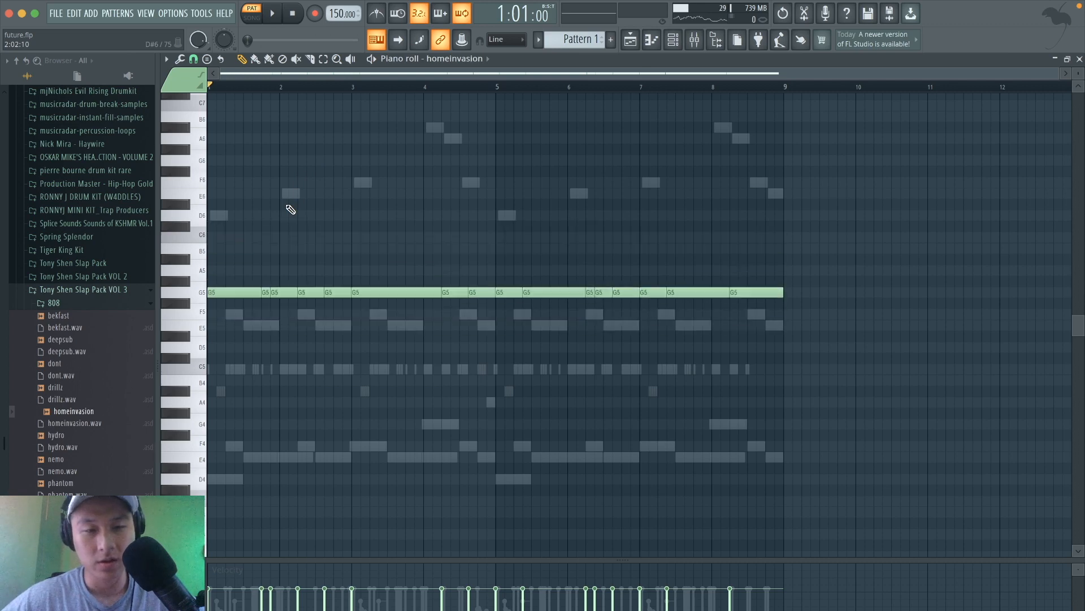
{"action": "key", "text": "space"}
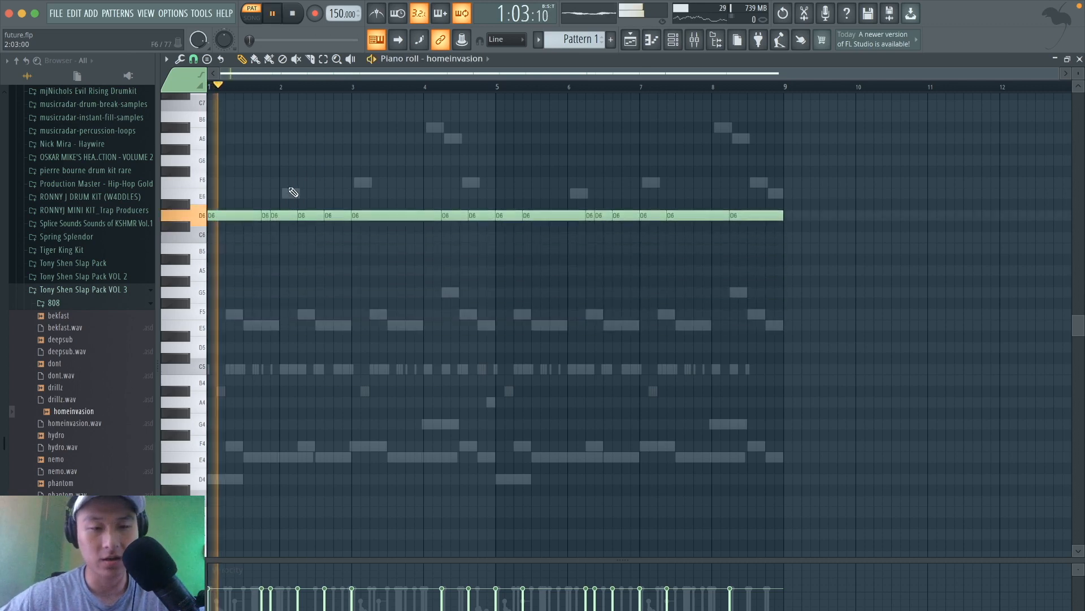
Step: Tune the homeinvasion notes in the first four bars to the melody: three to E6, the long one to F6, the last two to A#6 and F6
{"action": "key", "text": "space"}
{"action": "left_click_drag", "start_coordinate": [288, 215], "coordinate": [371, 179]}
{"action": "key", "text": "space"}
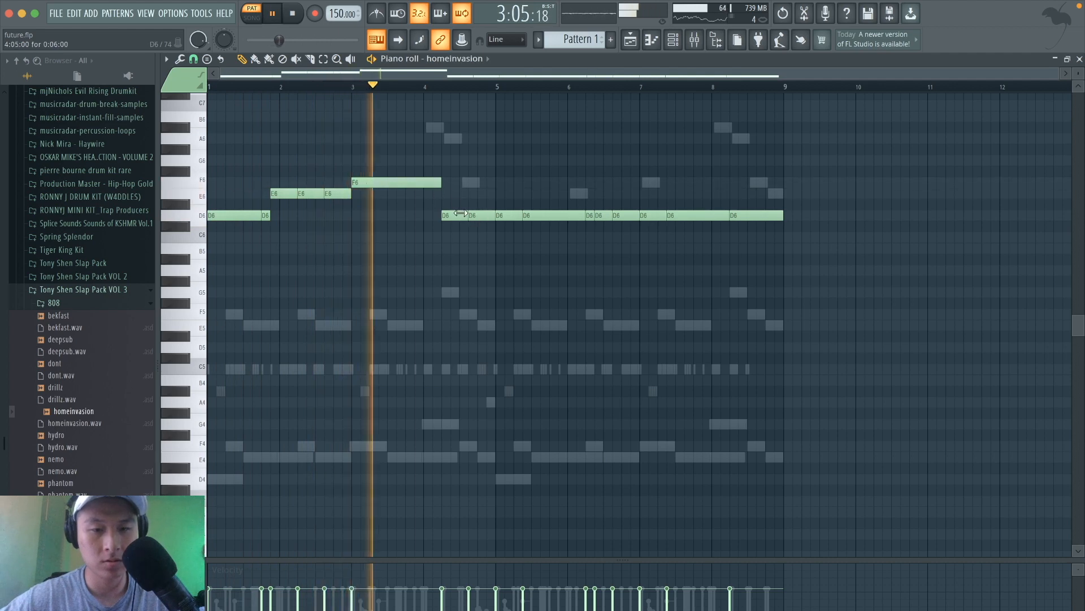
{"action": "left_click_drag", "start_coordinate": [451, 215], "coordinate": [452, 125]}
{"action": "key", "text": "space"}
{"action": "key", "text": "space"}
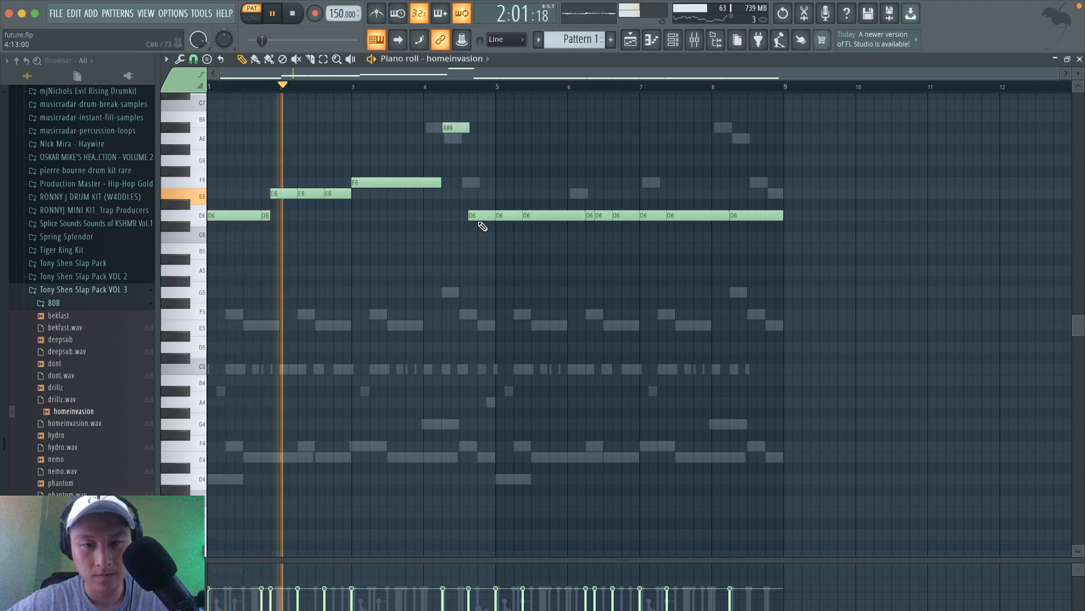
{"action": "left_click_drag", "start_coordinate": [480, 216], "coordinate": [480, 182]}
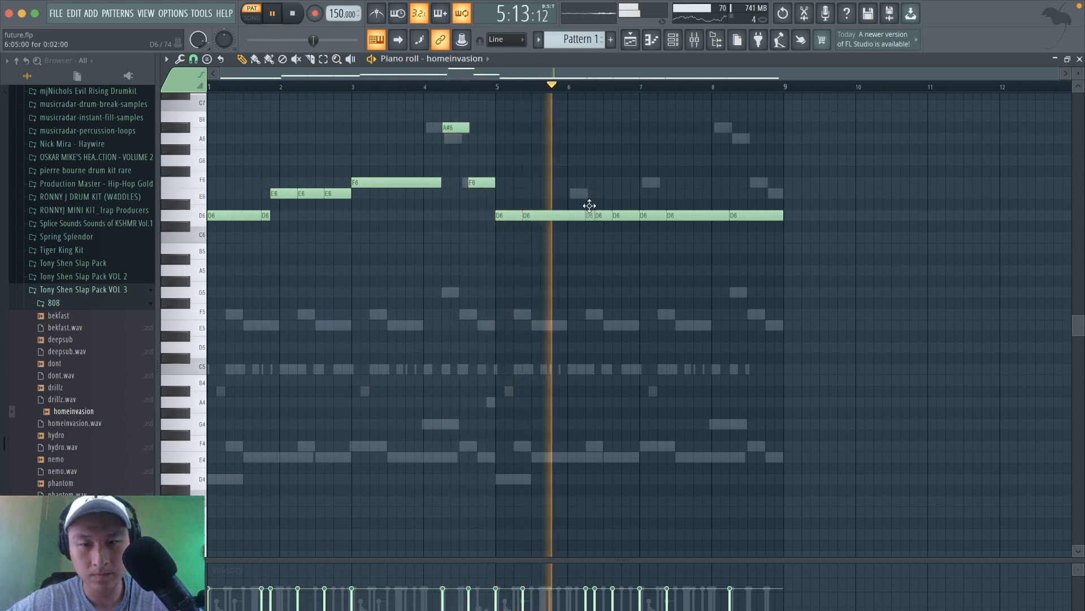
Step: Tune the homeinvasion notes in bars 6 to 8: three to E6, the following two to F6 and the final note to A6
{"action": "left_click_drag", "start_coordinate": [589, 206], "coordinate": [648, 176]}
{"action": "key", "text": "space"}
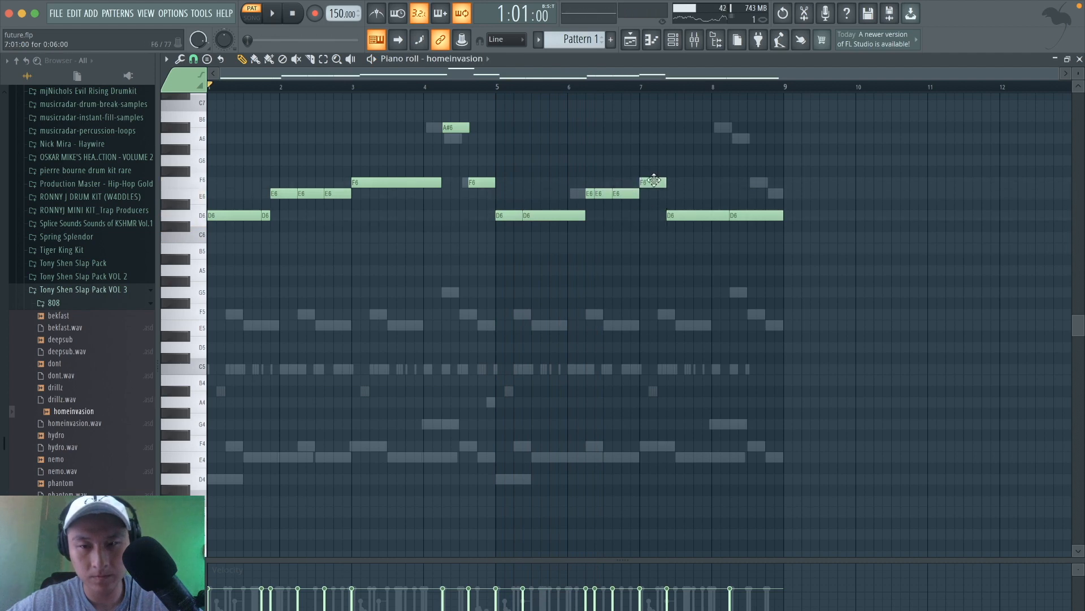
{"action": "left_click_drag", "start_coordinate": [690, 215], "coordinate": [688, 178]}
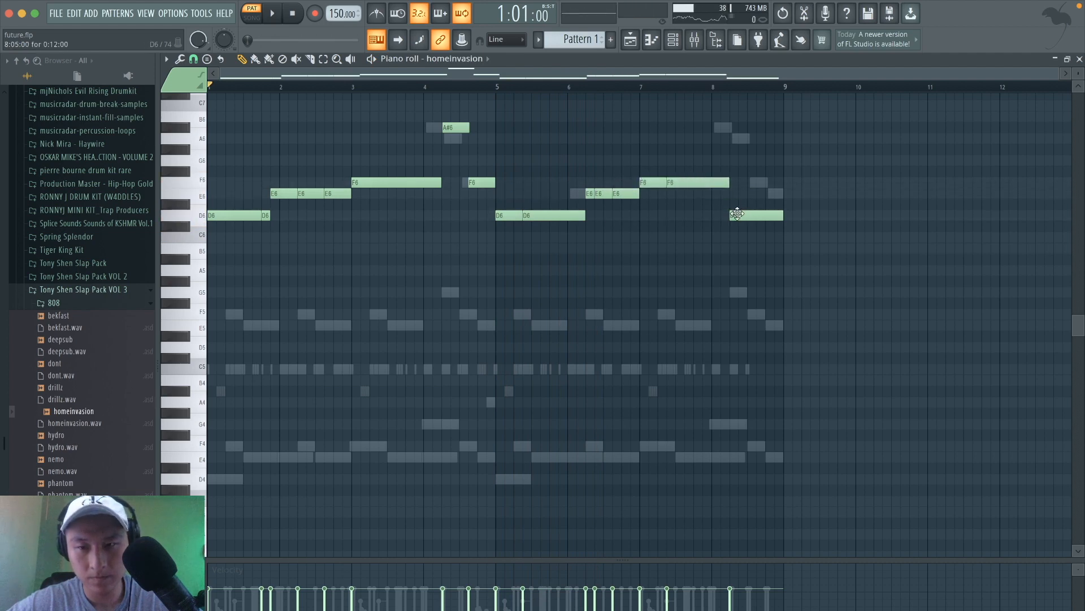
{"action": "left_click_drag", "start_coordinate": [737, 213], "coordinate": [736, 140]}
{"action": "key", "text": "space"}
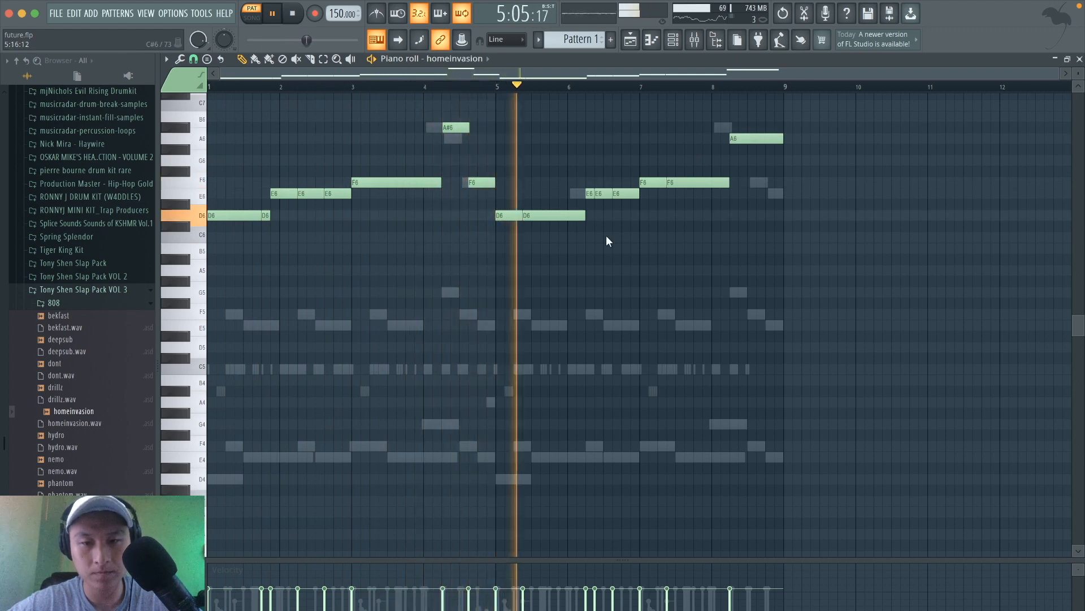
Step: Raise the short homeinvasion note in bar 6 to D7, play from bar 5, and transpose all the notes down one octave
{"action": "key", "text": "space"}
{"action": "left_click_drag", "start_coordinate": [590, 194], "coordinate": [591, 217]}
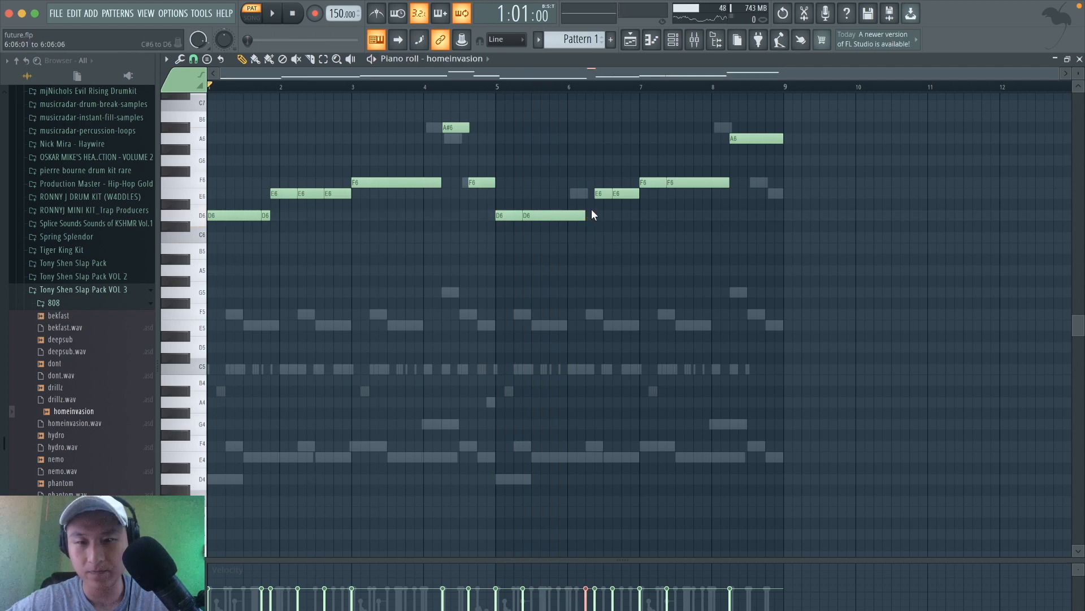
{"action": "scroll", "coordinate": [591, 215], "scroll_direction": "up", "scroll_amount": 4}
{"action": "key", "text": "space"}
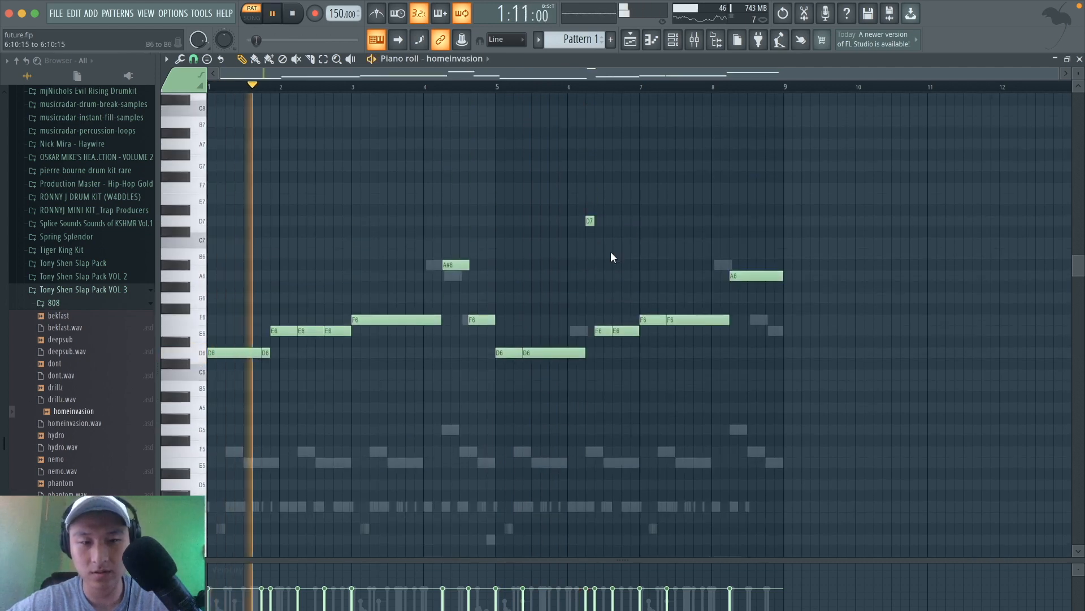
{"action": "left_click", "coordinate": [500, 89]}
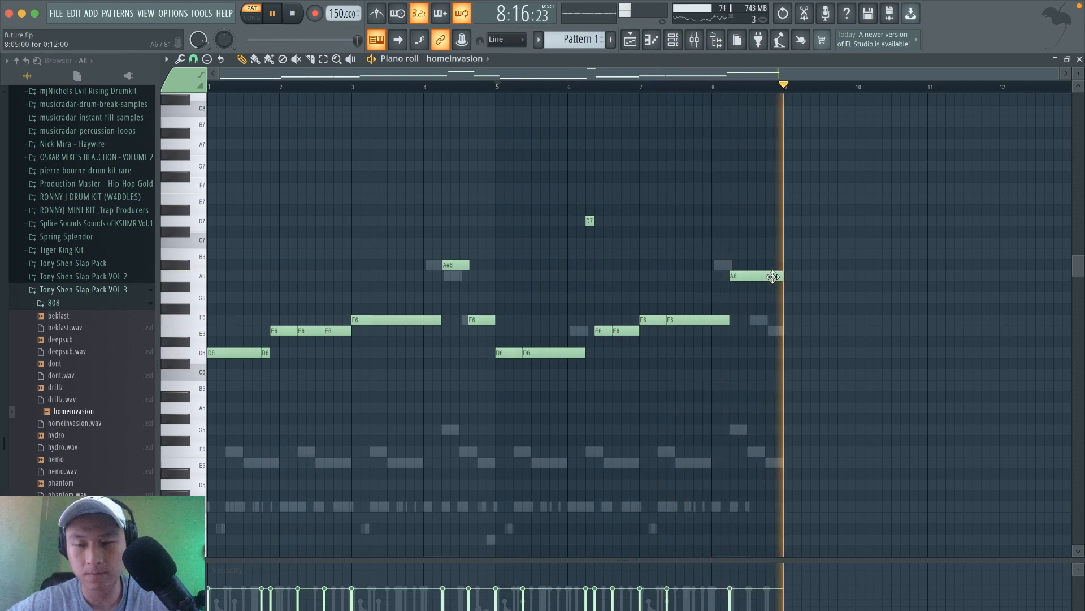
{"action": "key", "text": "ctrl+Down"}
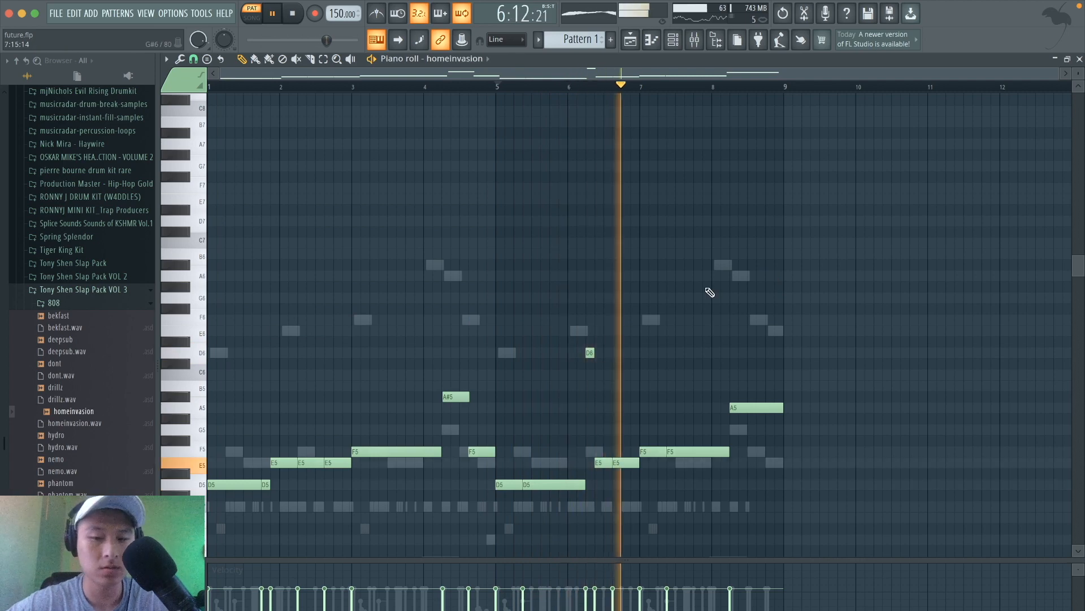
Step: Add the rimmers sample from the Percs folder of Tony Shen Slap Pack VOL 3 as a new channel in the channel rack
{"action": "left_click", "coordinate": [674, 41]}
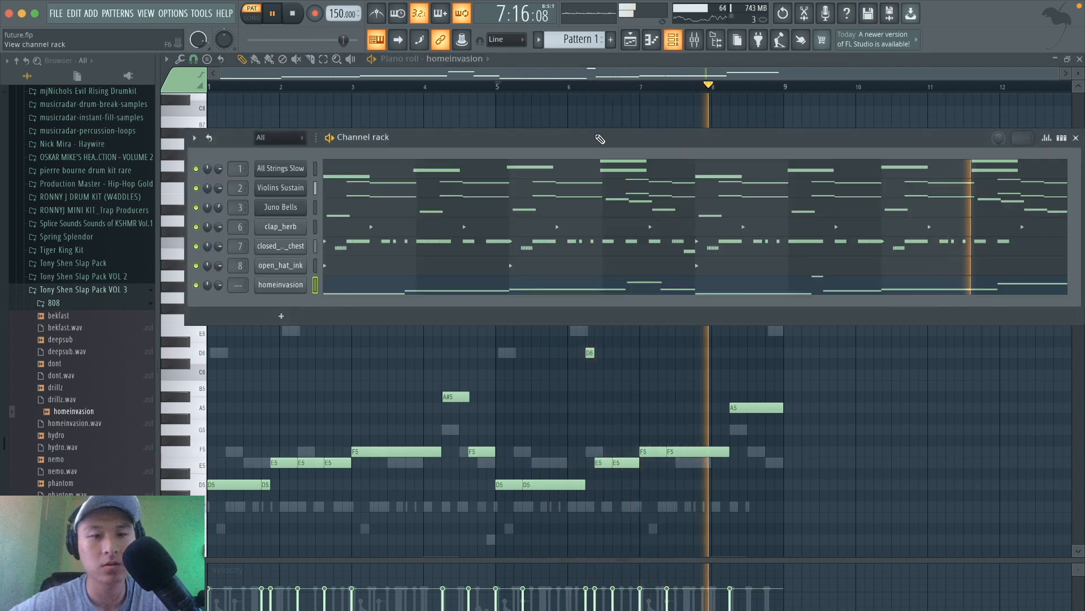
{"action": "left_click", "coordinate": [88, 304]}
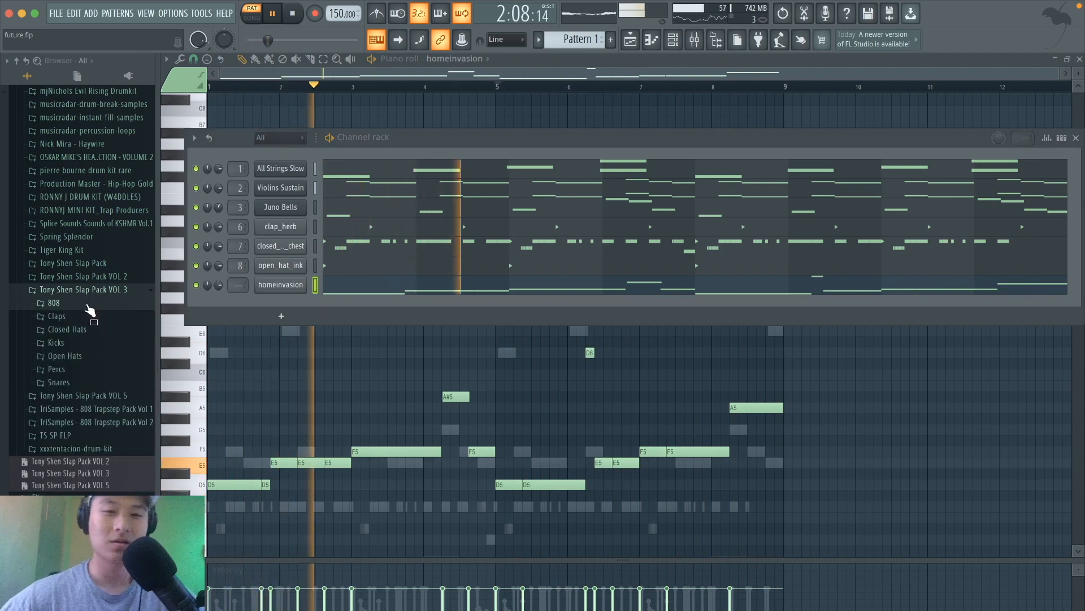
{"action": "left_click", "coordinate": [70, 368]}
{"action": "scroll", "coordinate": [70, 375], "scroll_direction": "down", "scroll_amount": 1}
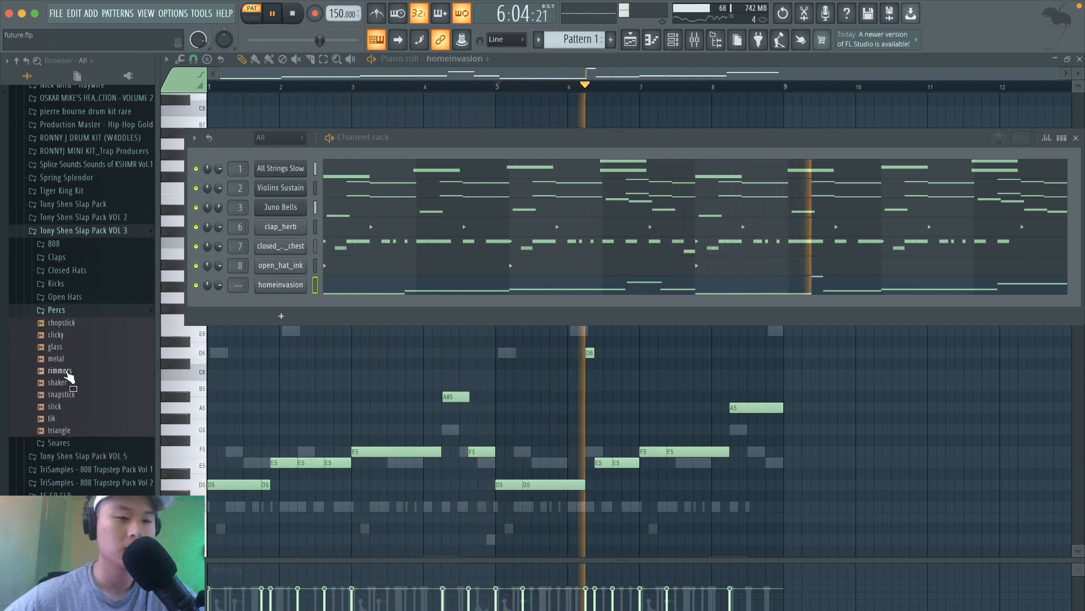
{"action": "key", "text": "space"}
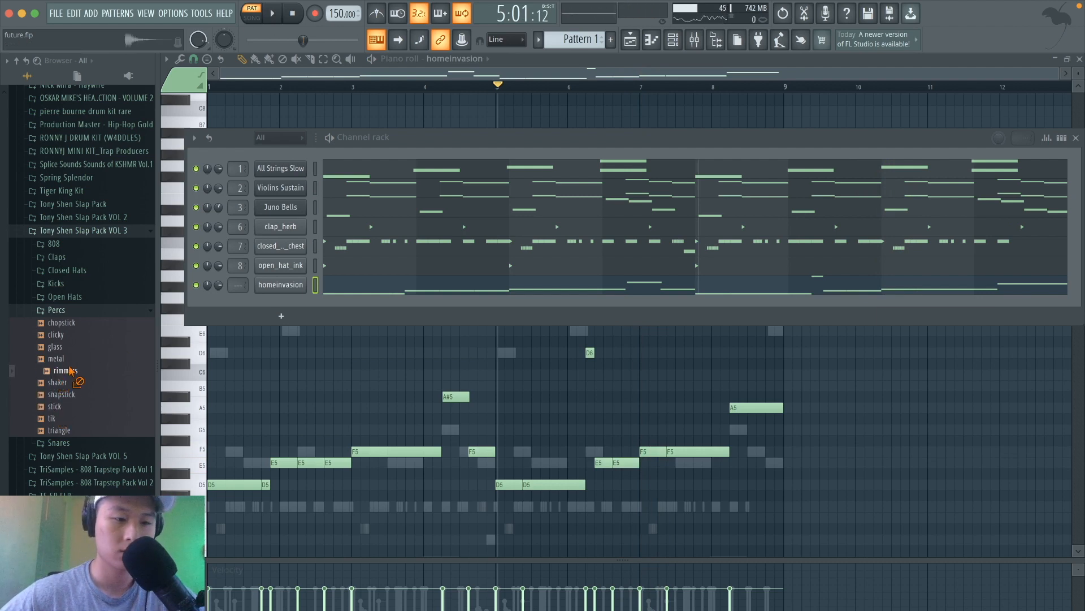
{"action": "left_click_drag", "start_coordinate": [256, 318], "coordinate": [257, 319]}
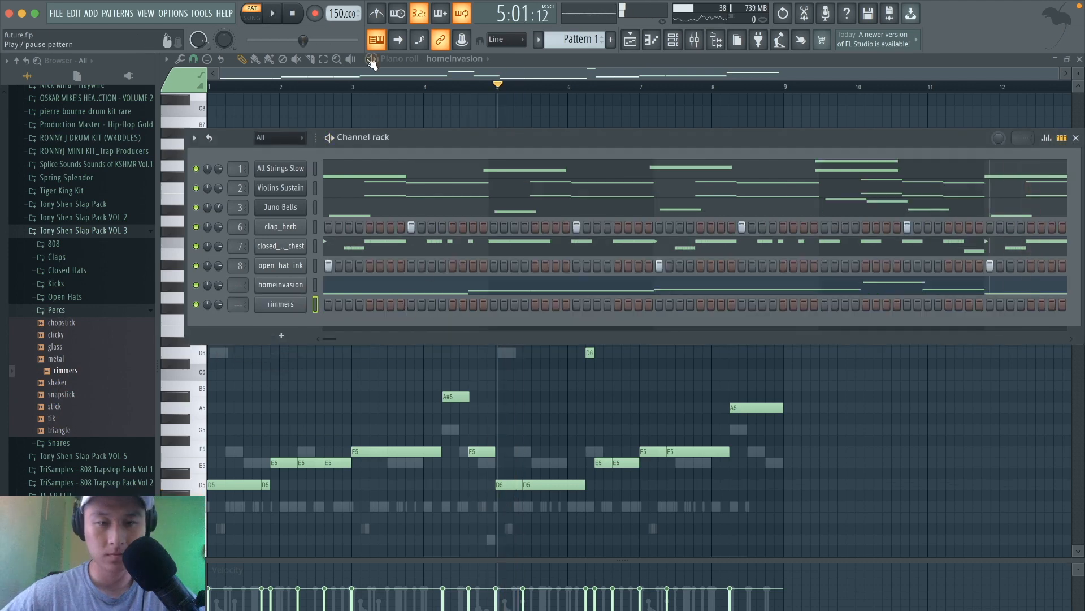
Step: Program rimmers hits on steps 15, 19 and 51 during playback
{"action": "key", "text": "space"}
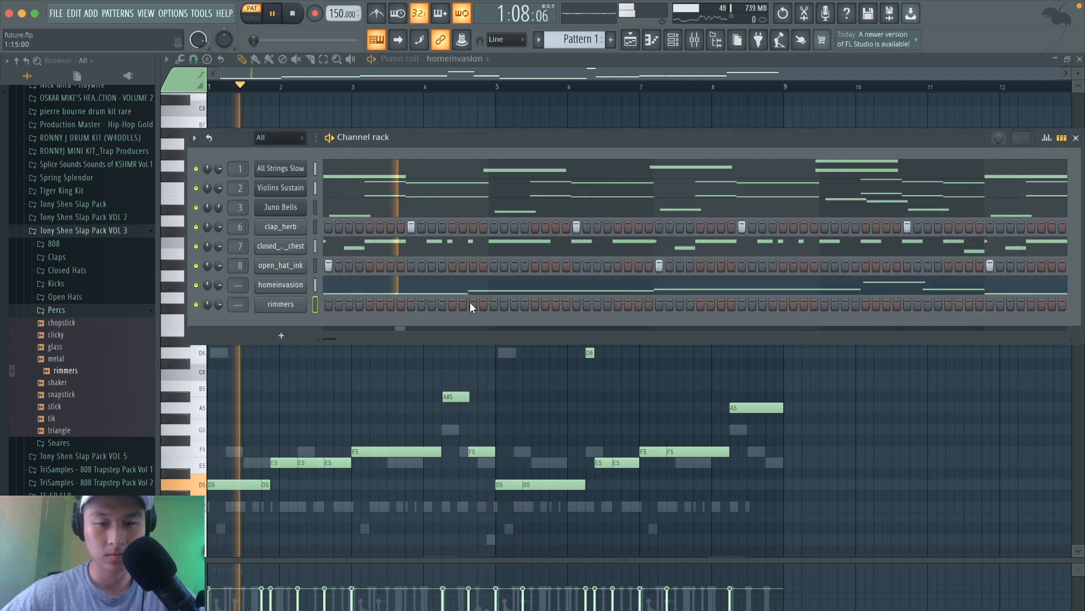
{"action": "left_click", "coordinate": [473, 304]}
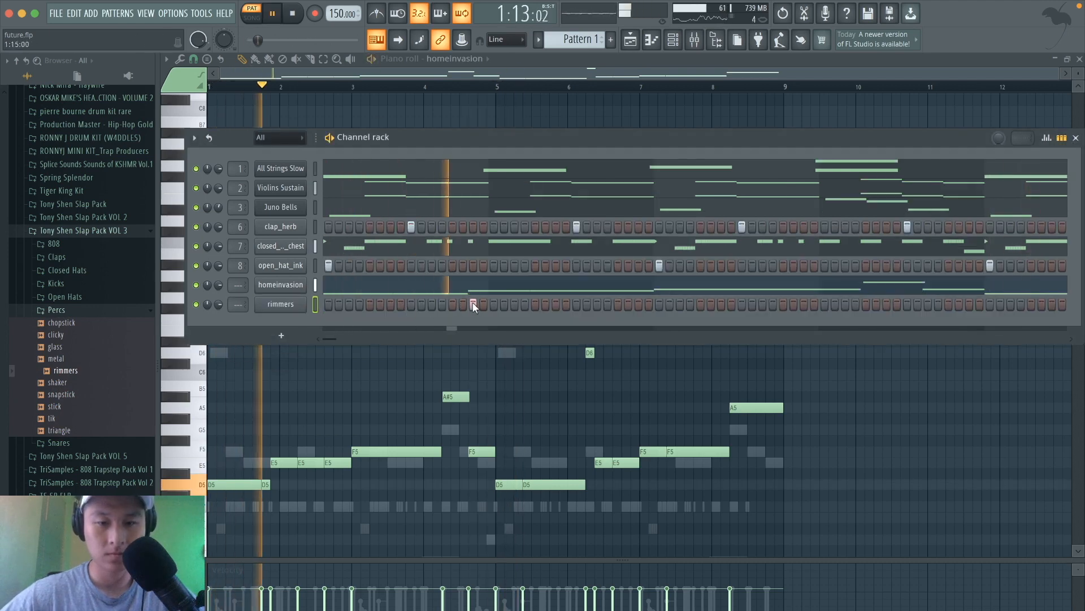
{"action": "left_click", "coordinate": [515, 304]}
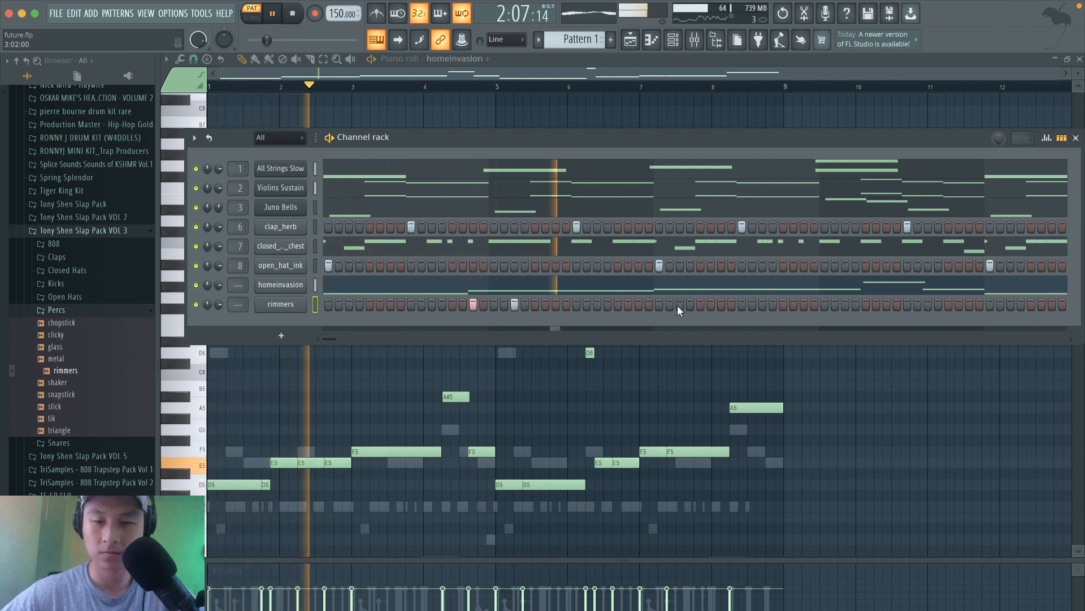
{"action": "left_click", "coordinate": [846, 305]}
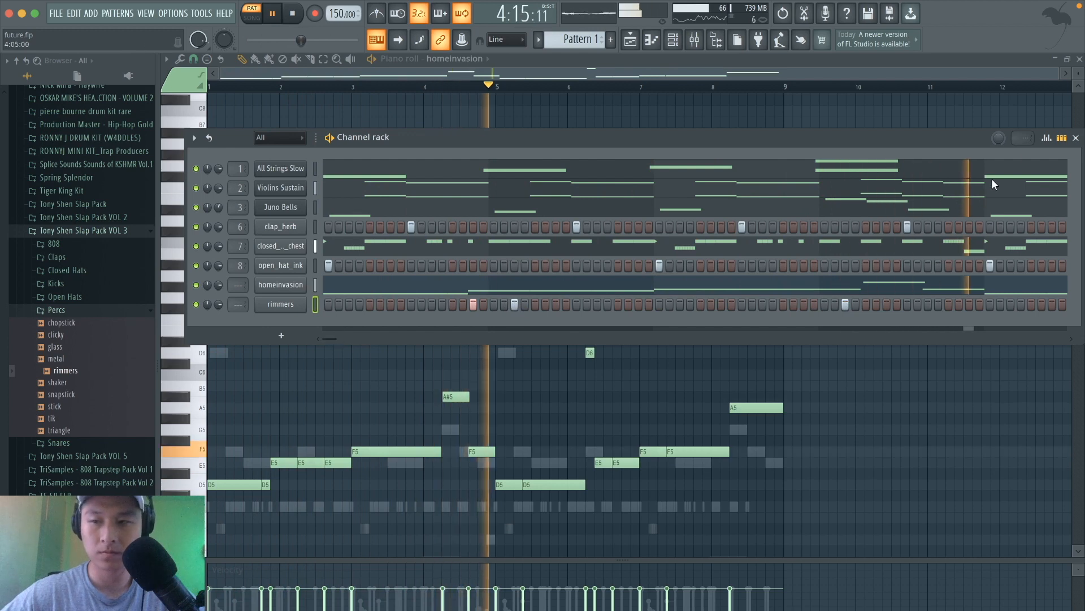
Step: Show the rimmers notes in the piano roll and duplicate the three hits into bars 5 to 8
{"action": "left_click", "coordinate": [1062, 137]}
{"action": "left_click", "coordinate": [606, 304]}
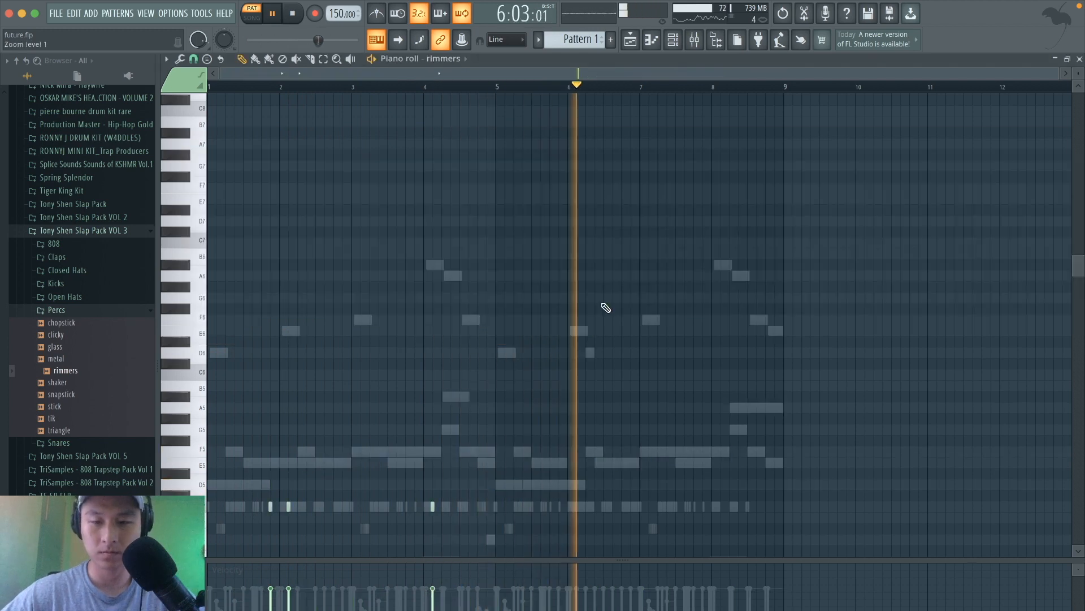
{"action": "key", "text": "space"}
{"action": "left_click_drag", "start_coordinate": [517, 471], "coordinate": [215, 366]}
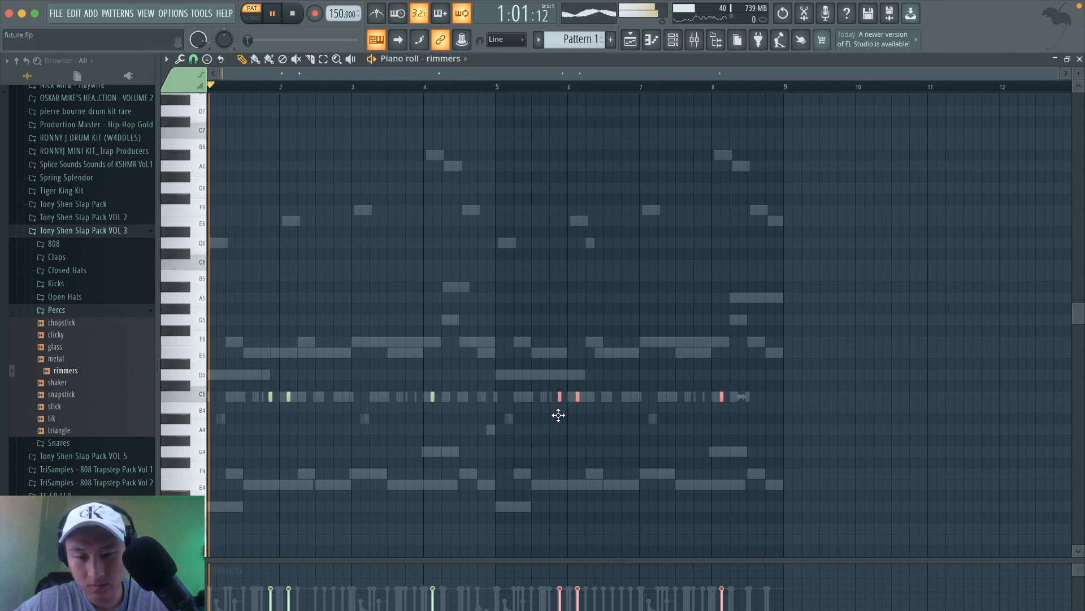
Step: Set the piano roll snap to Step to align the copied hits, and raise all rimmers notes to F5
{"action": "left_click", "coordinate": [193, 59]}
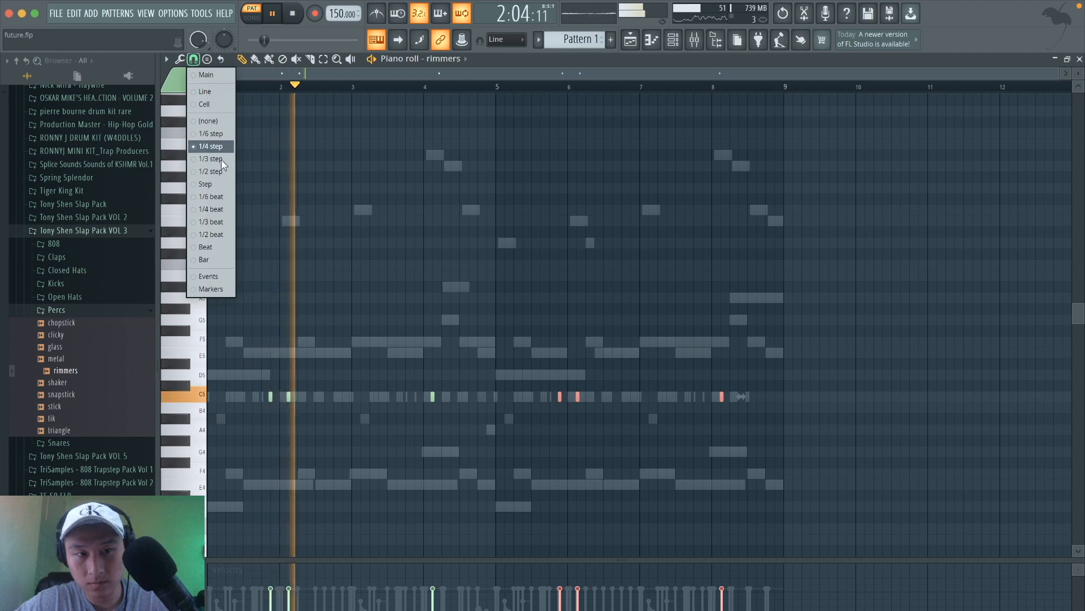
{"action": "left_click", "coordinate": [215, 181]}
{"action": "key", "text": "space"}
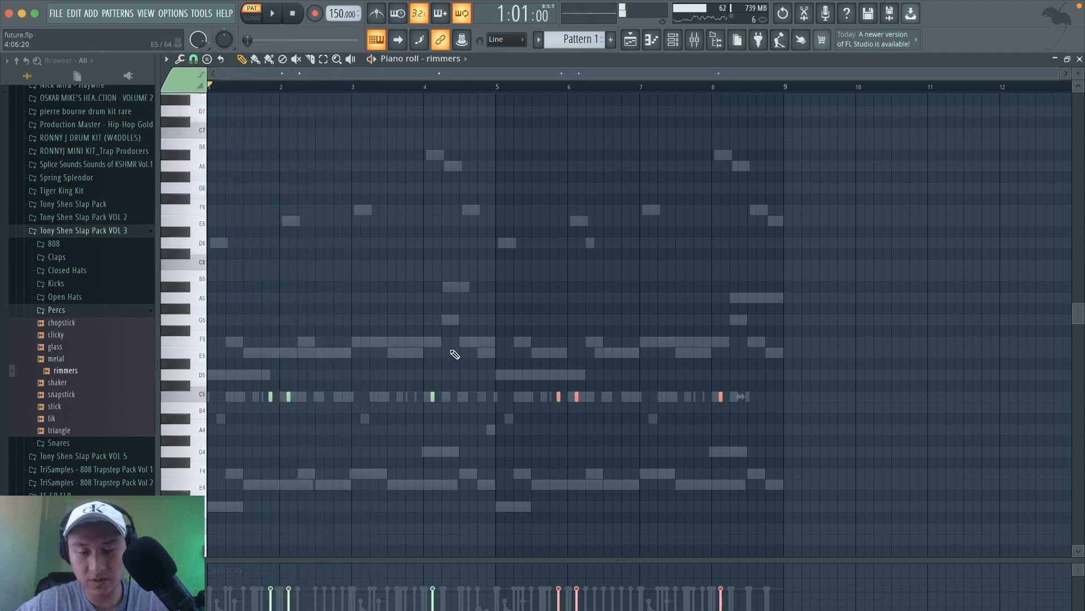
{"action": "key", "text": "ctrl+a"}
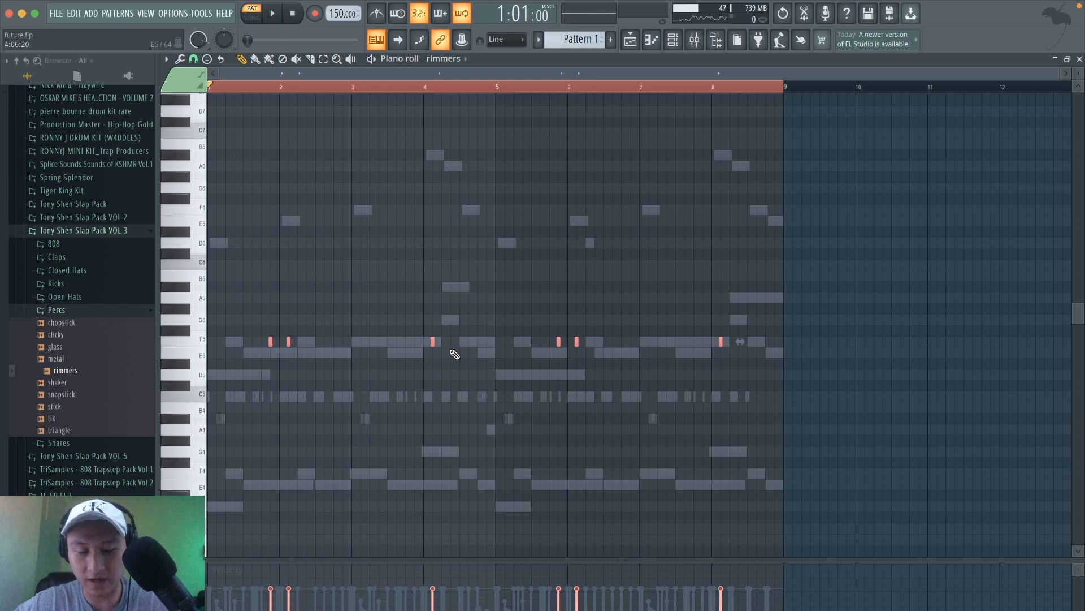
{"action": "key", "text": "shift+Down"}
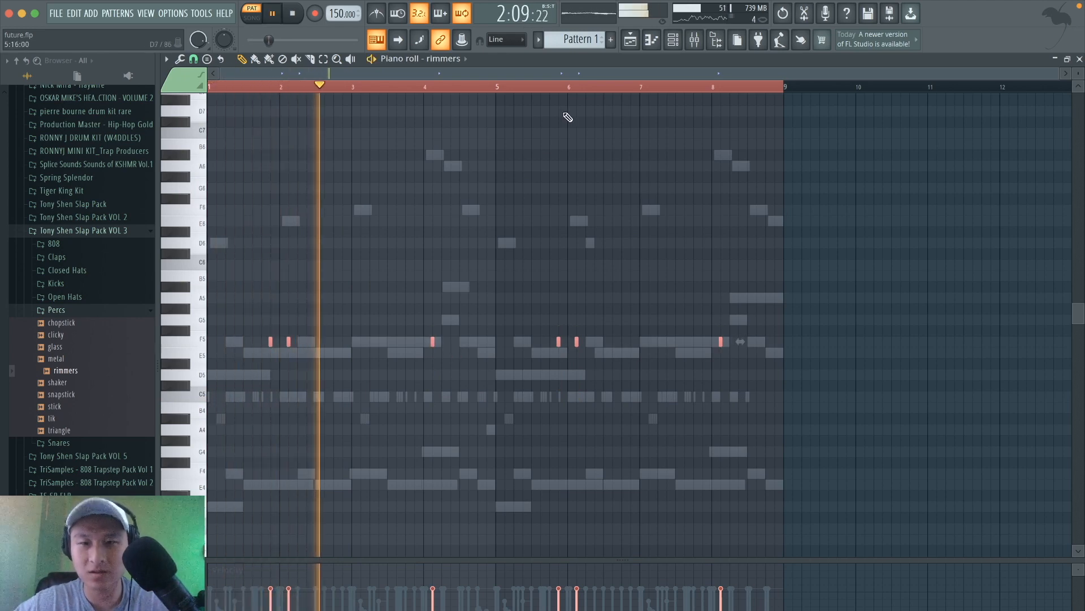
Step: Route homeinvasion and rimmers to mixer inserts 9 and 10, and lower the rimmers volume to about 73% (-6.4 dB)
{"action": "left_click", "coordinate": [695, 39]}
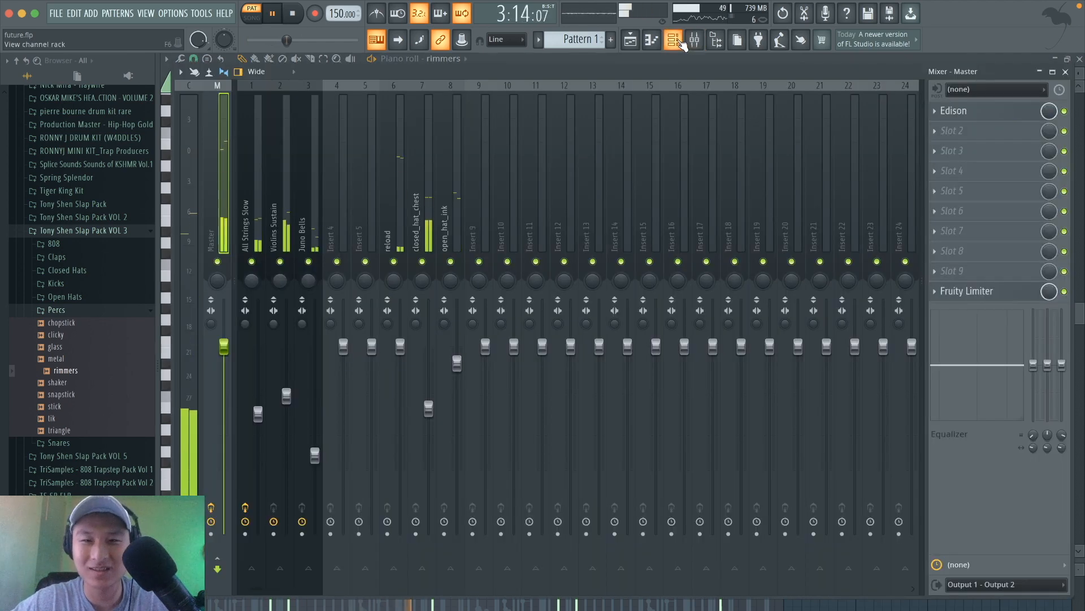
{"action": "left_click", "coordinate": [675, 41]}
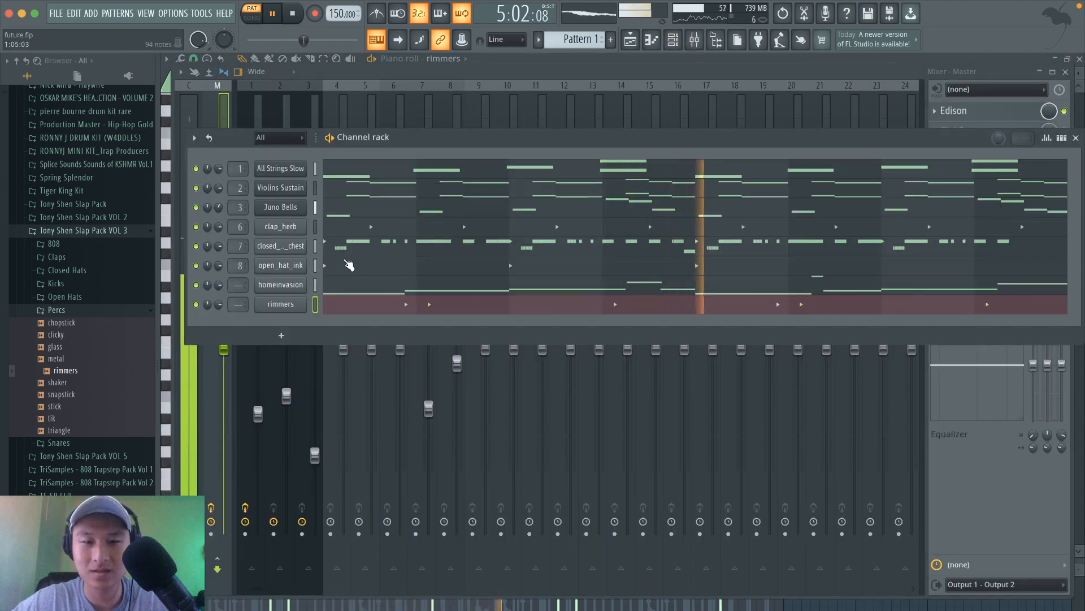
{"action": "left_click", "coordinate": [589, 93]}
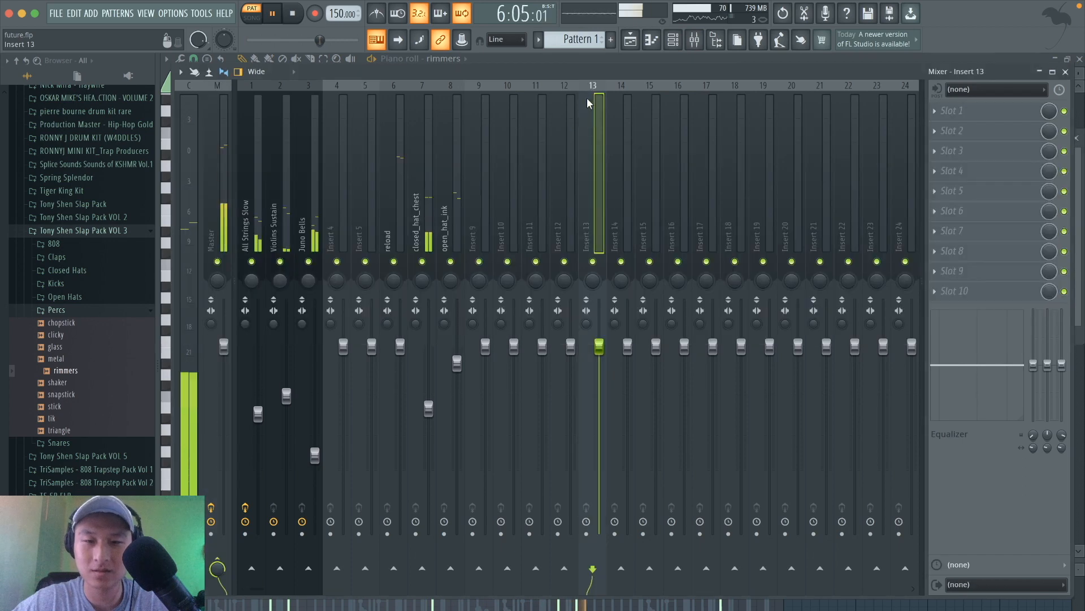
{"action": "left_click", "coordinate": [471, 181]}
{"action": "key", "text": "ctrl+l"}
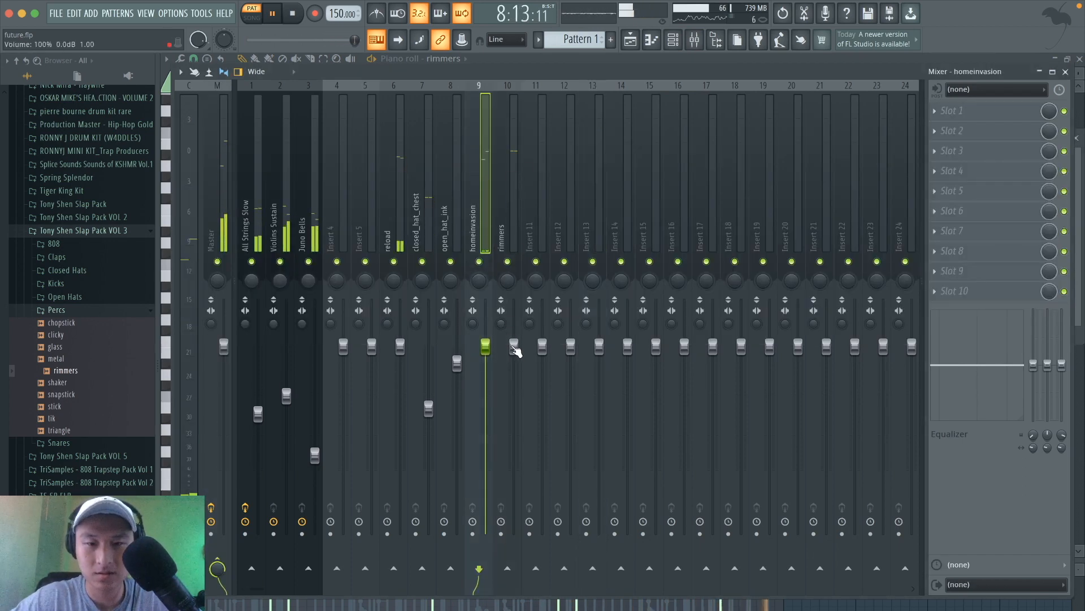
{"action": "left_click_drag", "start_coordinate": [513, 345], "coordinate": [513, 362]}
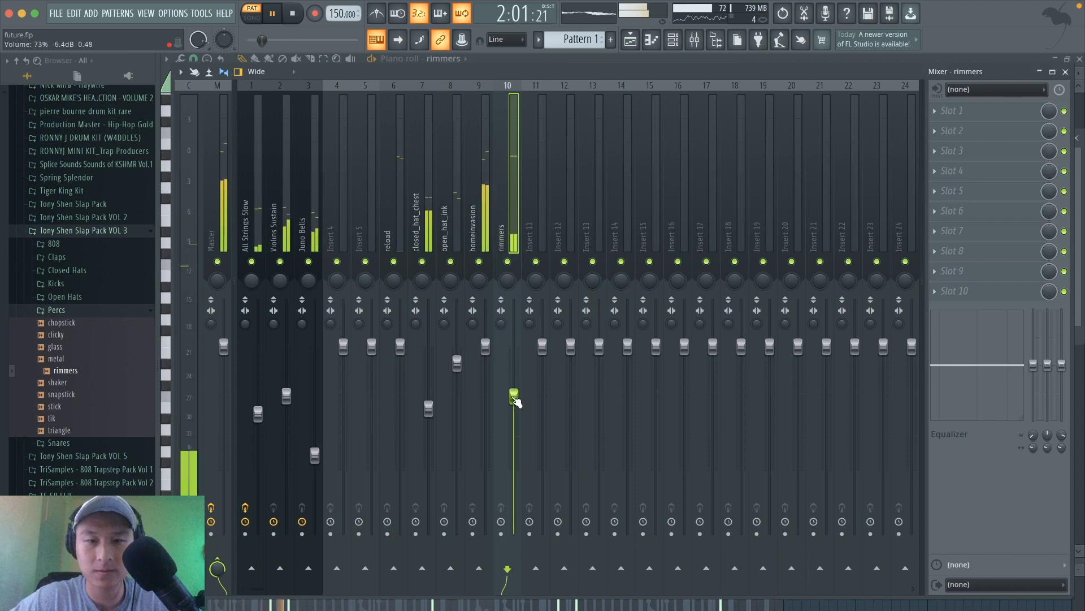
Step: Place Pattern 1 at bar 1 of Track 1 in the playlist and set the playlist snap to Bar
{"action": "left_click", "coordinate": [632, 40]}
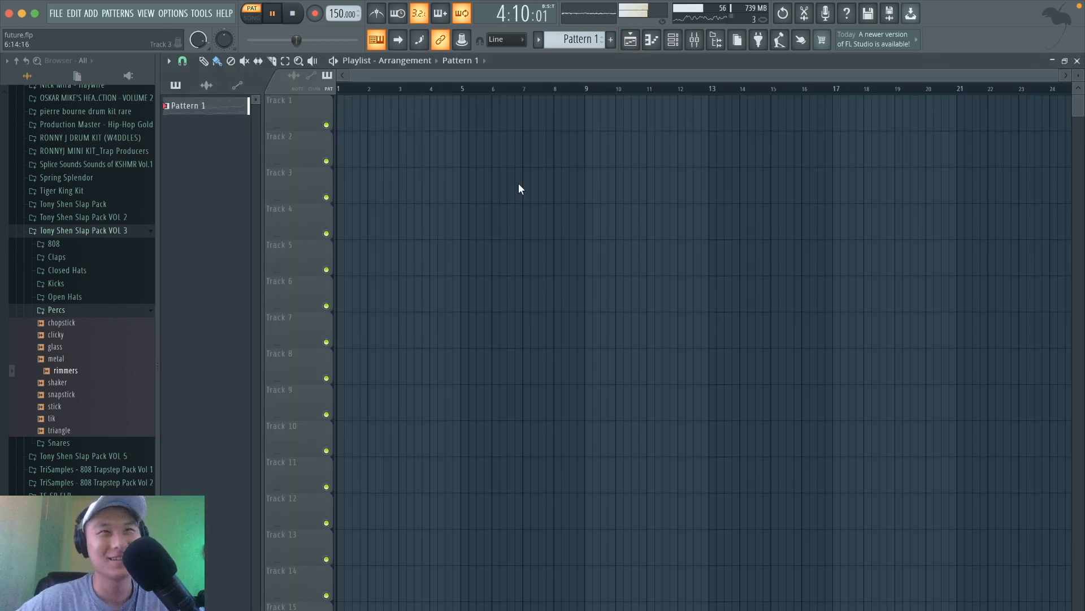
{"action": "left_click", "coordinate": [396, 119]}
{"action": "key", "text": "space"}
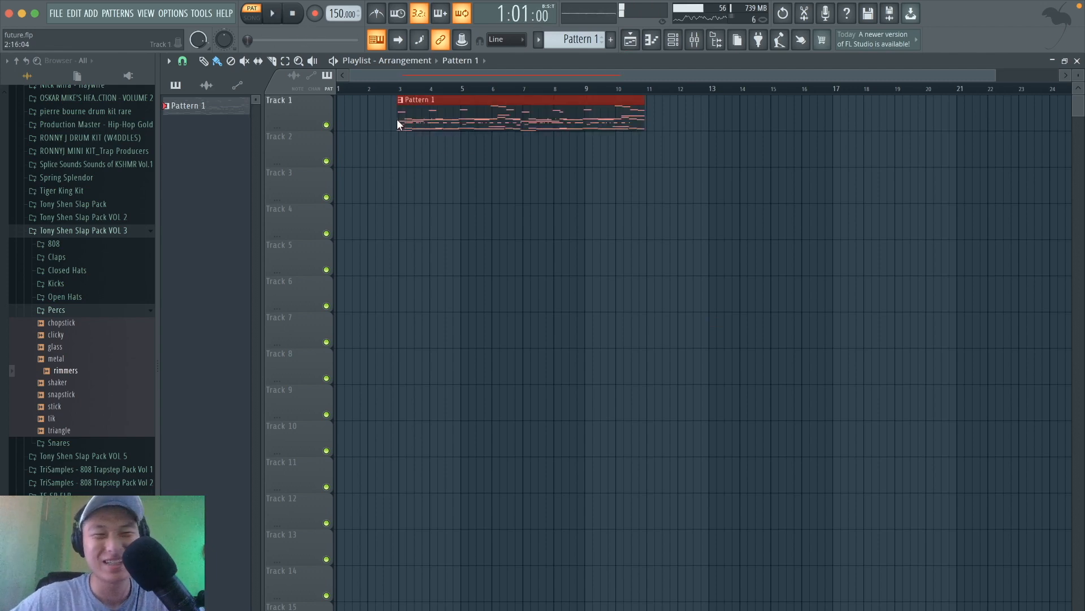
{"action": "left_click_drag", "start_coordinate": [431, 109], "coordinate": [222, 114]}
{"action": "left_click", "coordinate": [183, 61]}
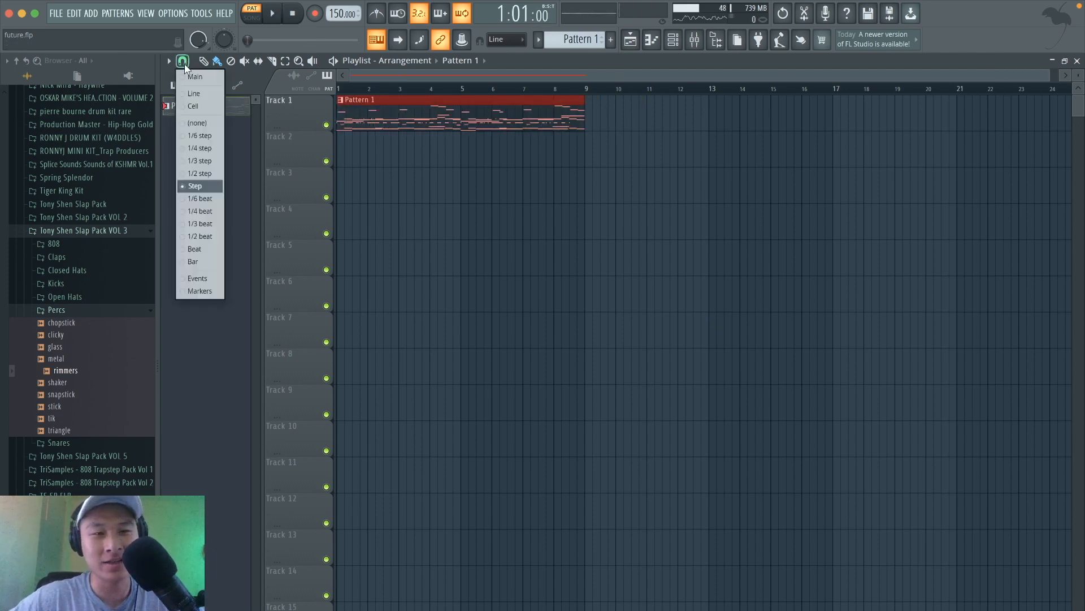
{"action": "left_click", "coordinate": [195, 260]}
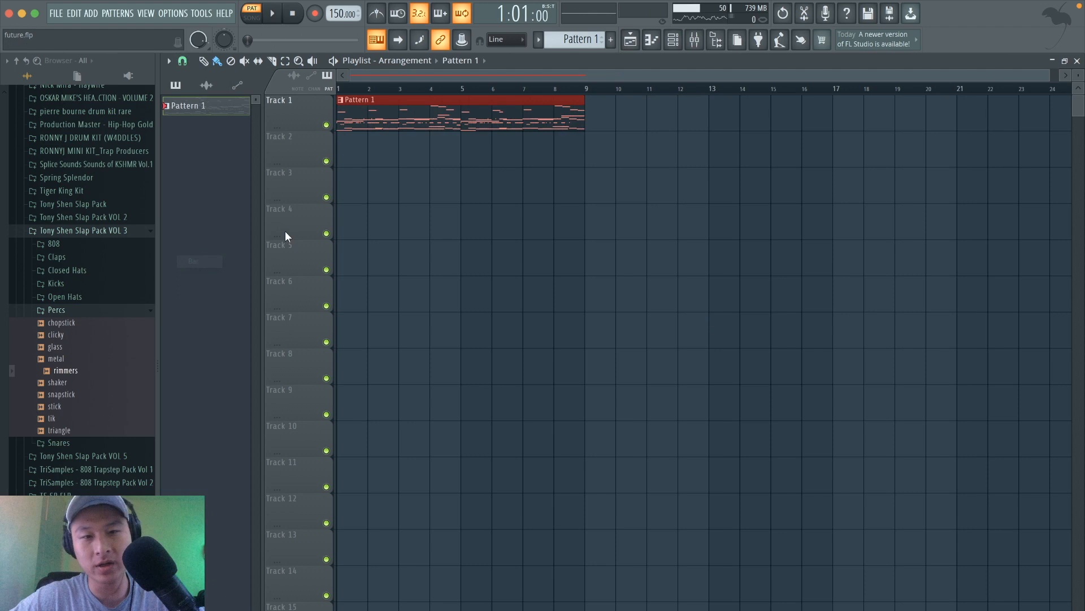
Step: Split Pattern 1 by channel, remove its playlist clip, and place the eight channel patterns from bar 1 on Tracks 1 to 8
{"action": "left_click", "coordinate": [572, 41]}
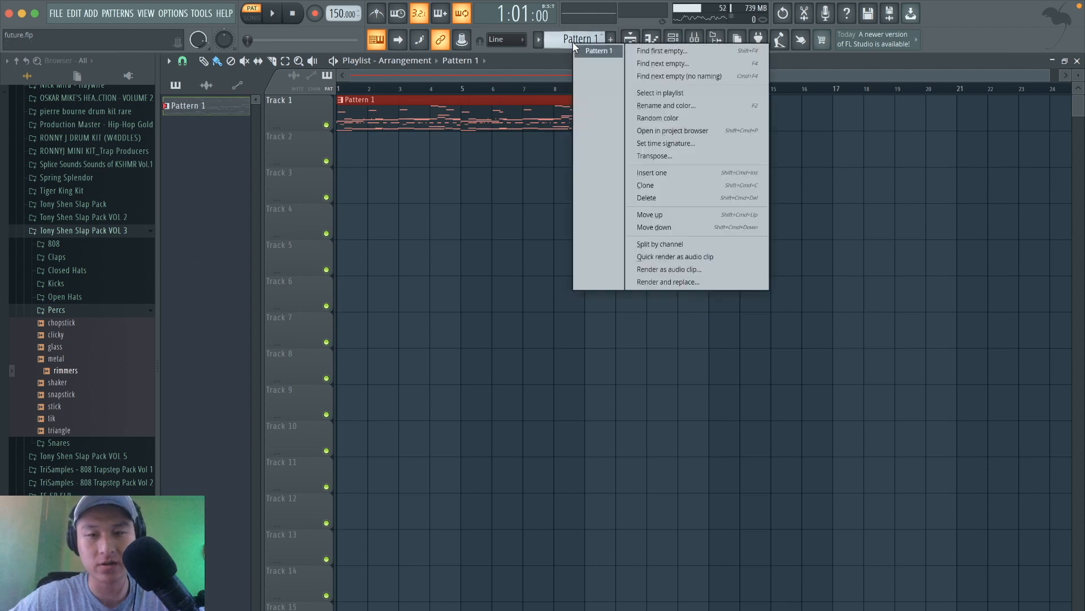
{"action": "left_click", "coordinate": [648, 242]}
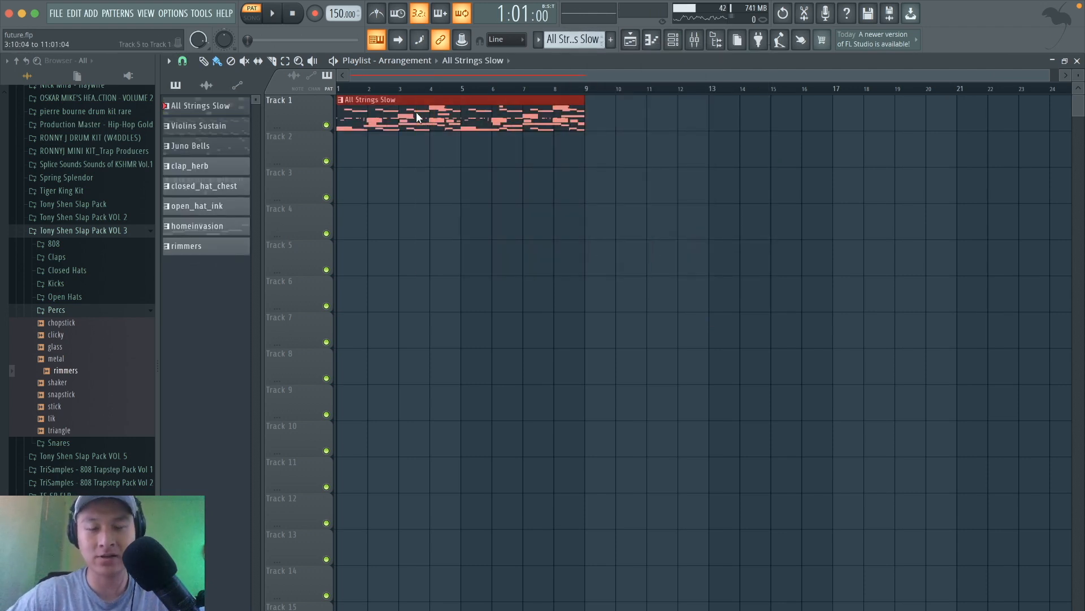
{"action": "right_click", "coordinate": [416, 111]}
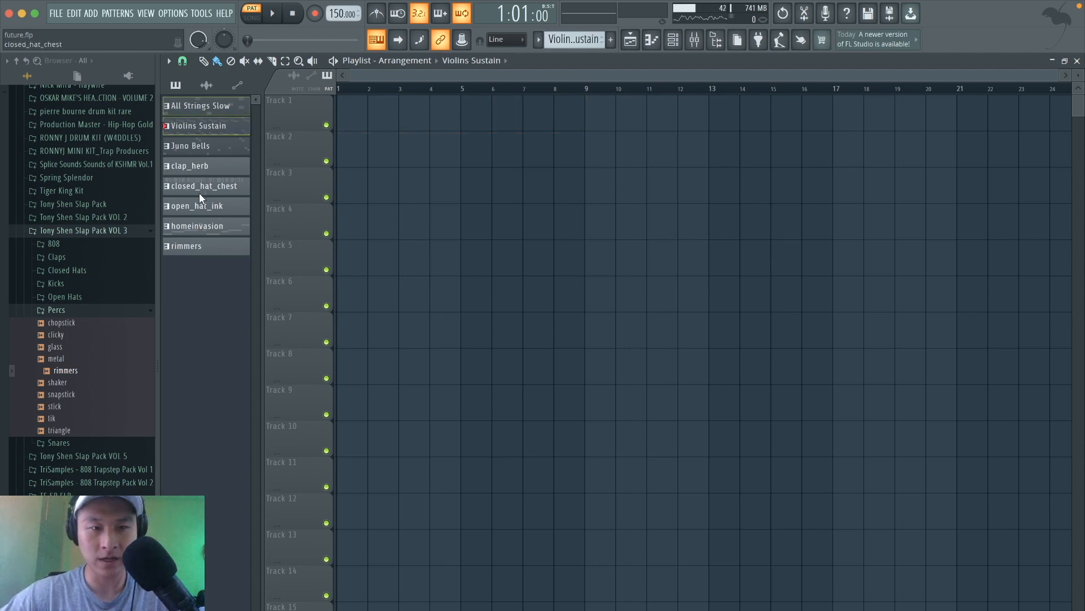
{"action": "left_click", "coordinate": [191, 249]}
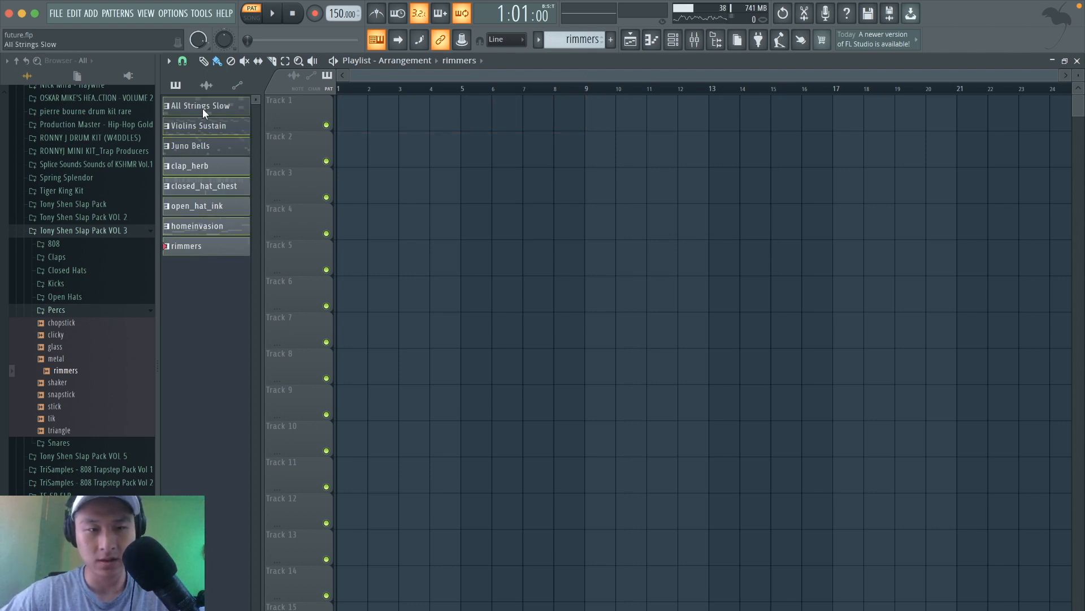
{"action": "left_click_drag", "start_coordinate": [203, 107], "coordinate": [349, 118]}
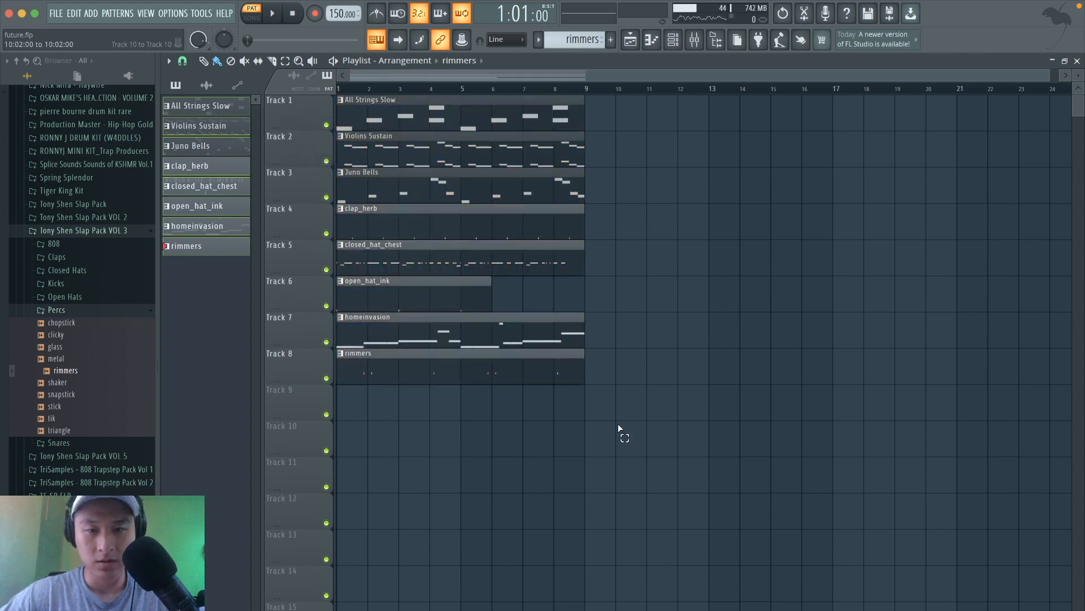
Step: Move the Juno Bells, drum, homeinvasion and rimmers clips to bar 17, and duplicate All Strings Slow and Violins Sustain to bar 9
{"action": "left_click_drag", "start_coordinate": [617, 433], "coordinate": [838, 209]}
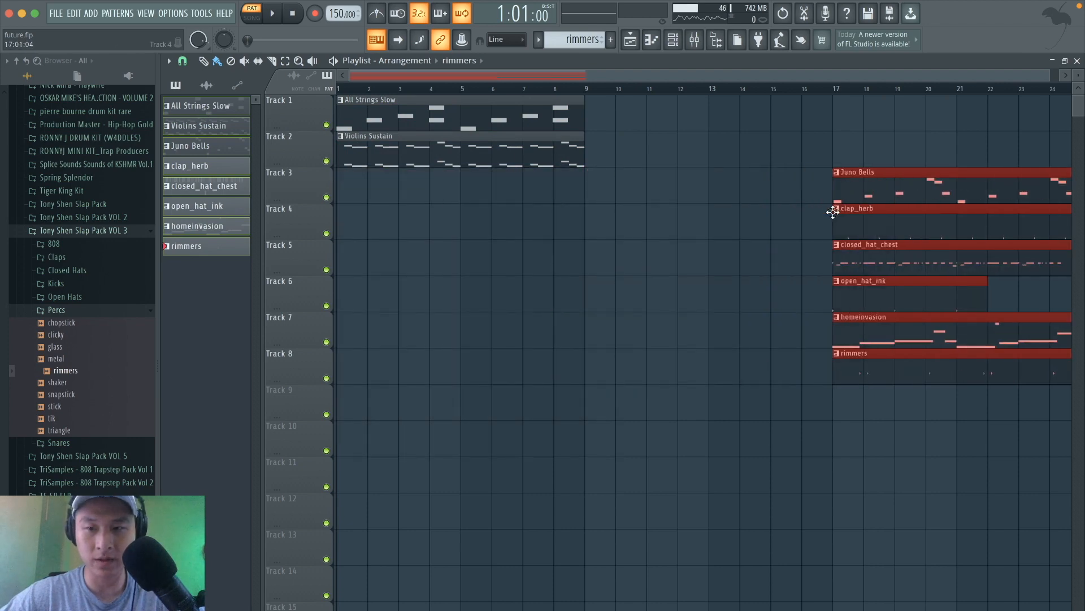
{"action": "left_click", "coordinate": [577, 199]}
{"action": "left_click_drag", "start_coordinate": [584, 240], "coordinate": [619, 108]}
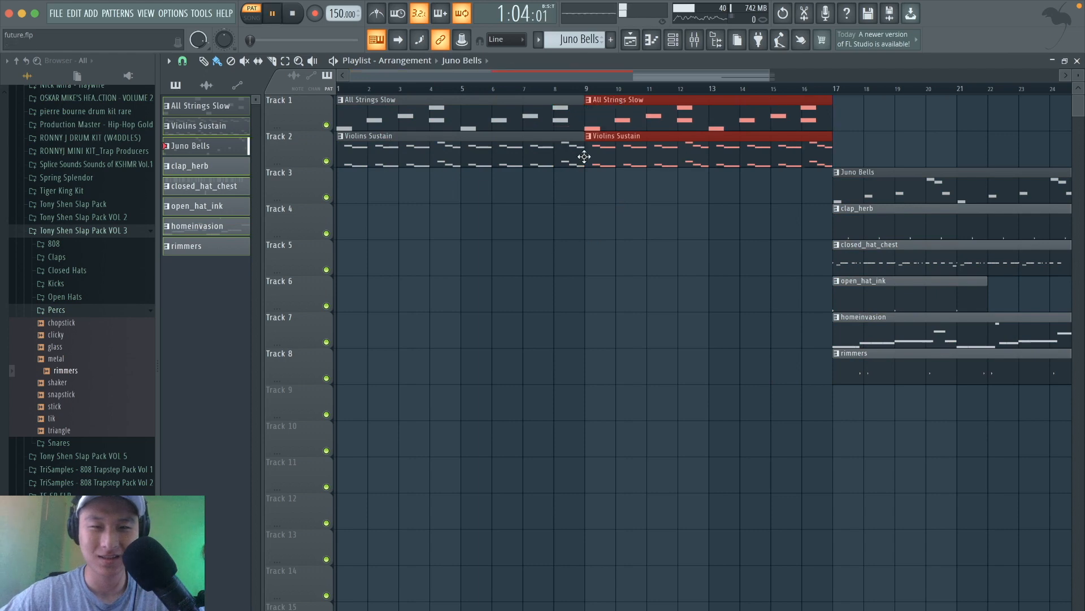
Step: Play the arrangement in Song mode and copy the closed_hat_chest, homeinvasion and clap_herb clips to bar 9
{"action": "key", "text": "space"}
{"action": "left_click", "coordinate": [477, 229]}
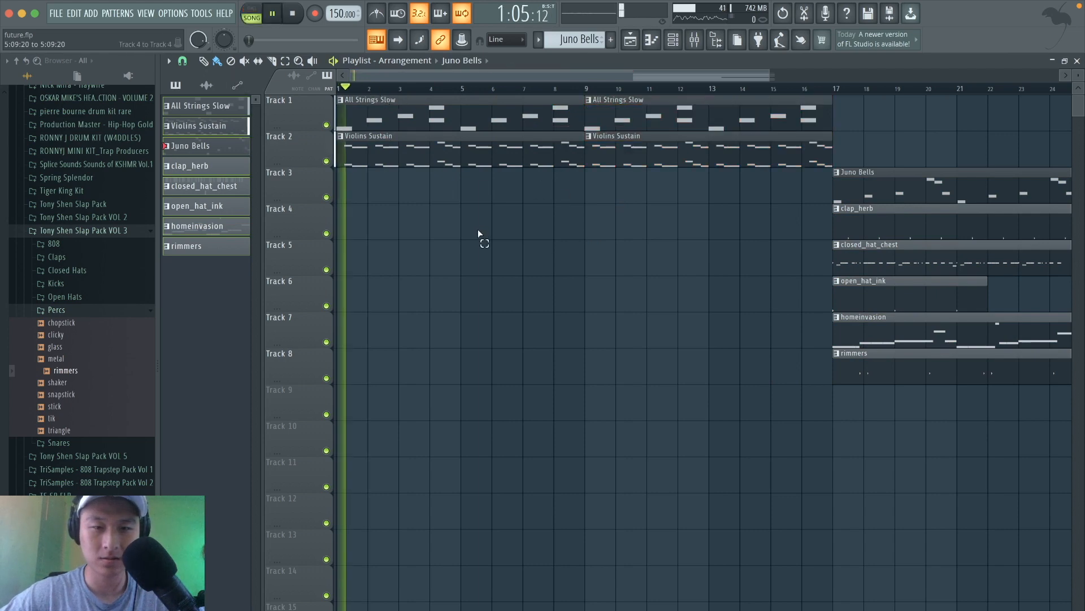
{"action": "scroll", "coordinate": [477, 229], "scroll_direction": "down", "scroll_amount": 3}
{"action": "left_click_drag", "start_coordinate": [692, 260], "coordinate": [547, 257]}
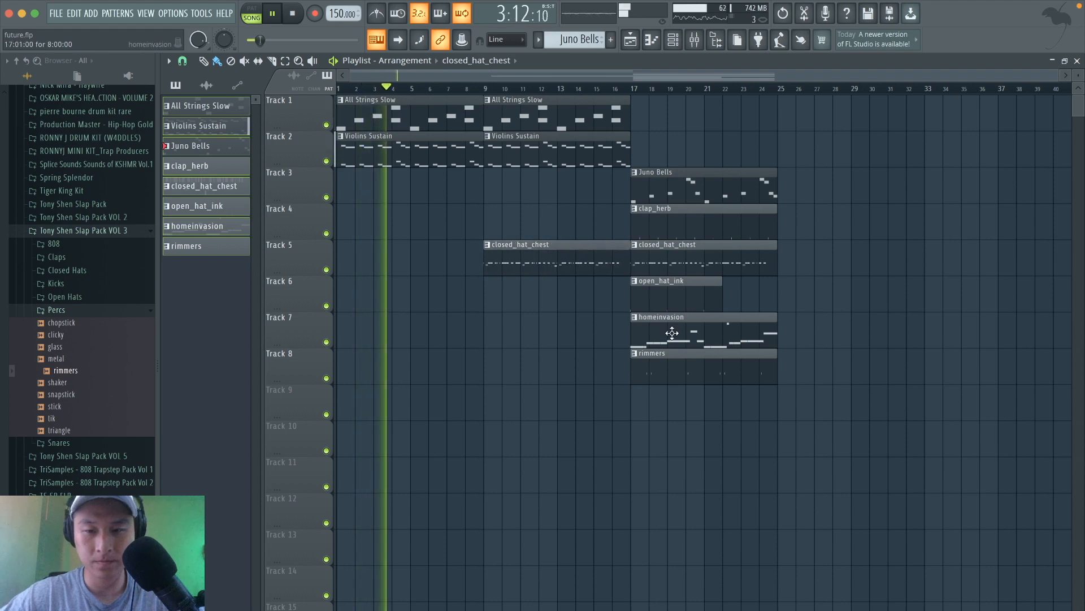
{"action": "left_click_drag", "start_coordinate": [660, 317], "coordinate": [523, 328]}
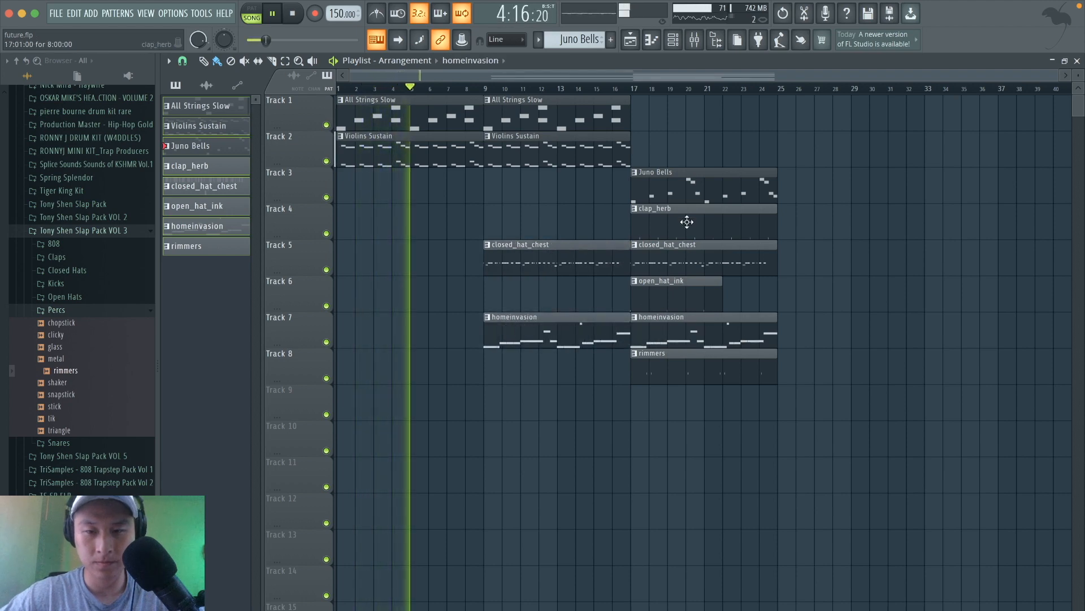
{"action": "left_click_drag", "start_coordinate": [686, 221], "coordinate": [545, 223]}
Step: Move Juno Bells to bar 25 and repeat the All Strings Slow and Violins Sustain clips through bar 40
{"action": "left_click_drag", "start_coordinate": [566, 184], "coordinate": [699, 115]}
{"action": "left_click_drag", "start_coordinate": [686, 177], "coordinate": [526, 96]}
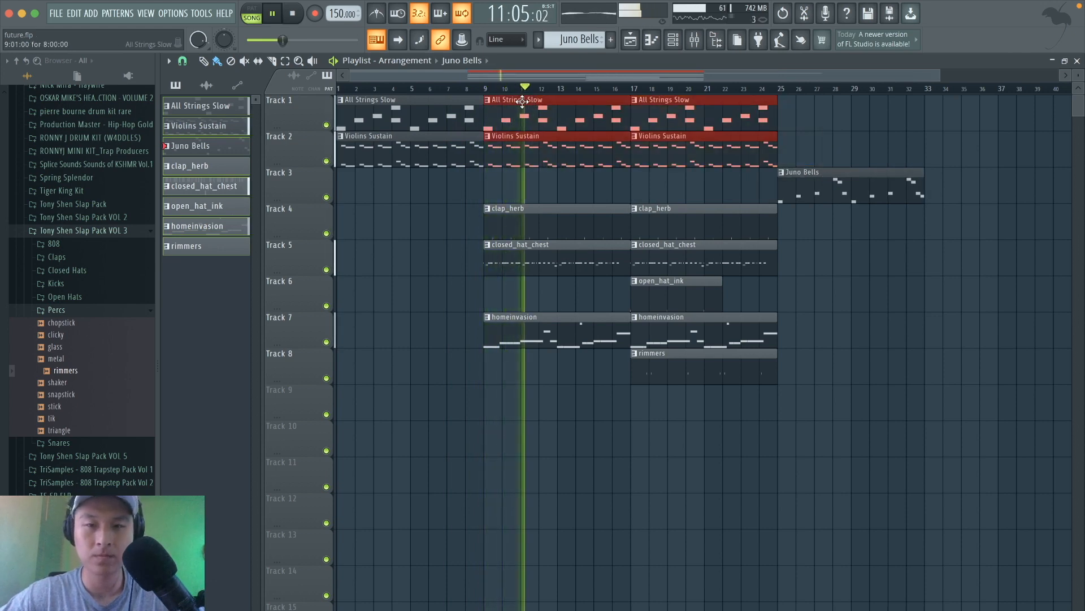
{"action": "key", "text": "ctrl+b"}
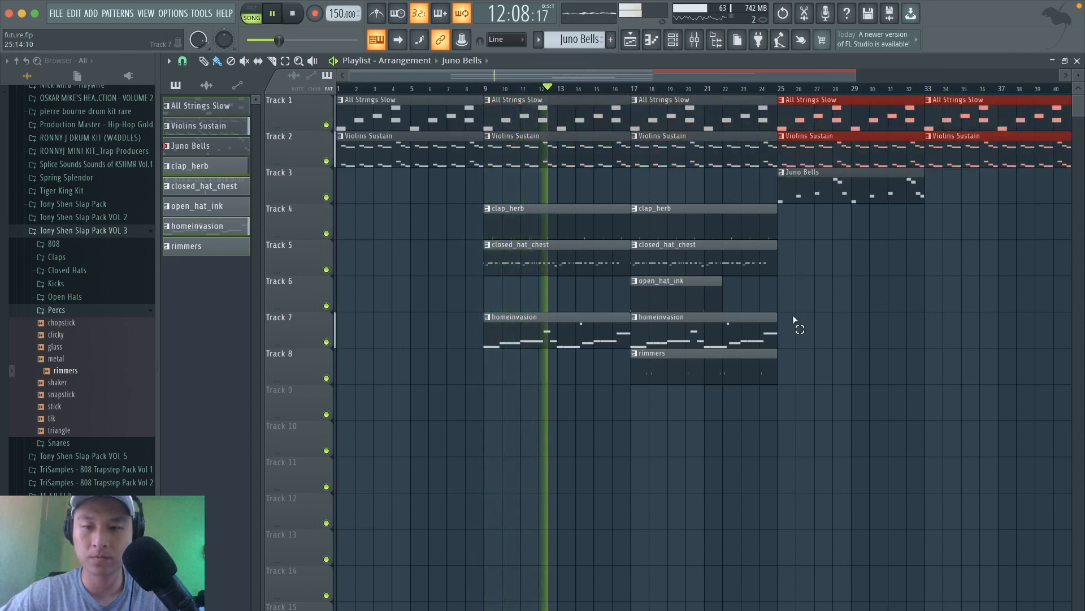
Step: Copy homeinvasion to bars 25 and 33, and copy rimmers, Juno Bells, clap_herb, closed_hat_chest and open_hat_ink to bar 33
{"action": "left_click_drag", "start_coordinate": [752, 328], "coordinate": [882, 327]}
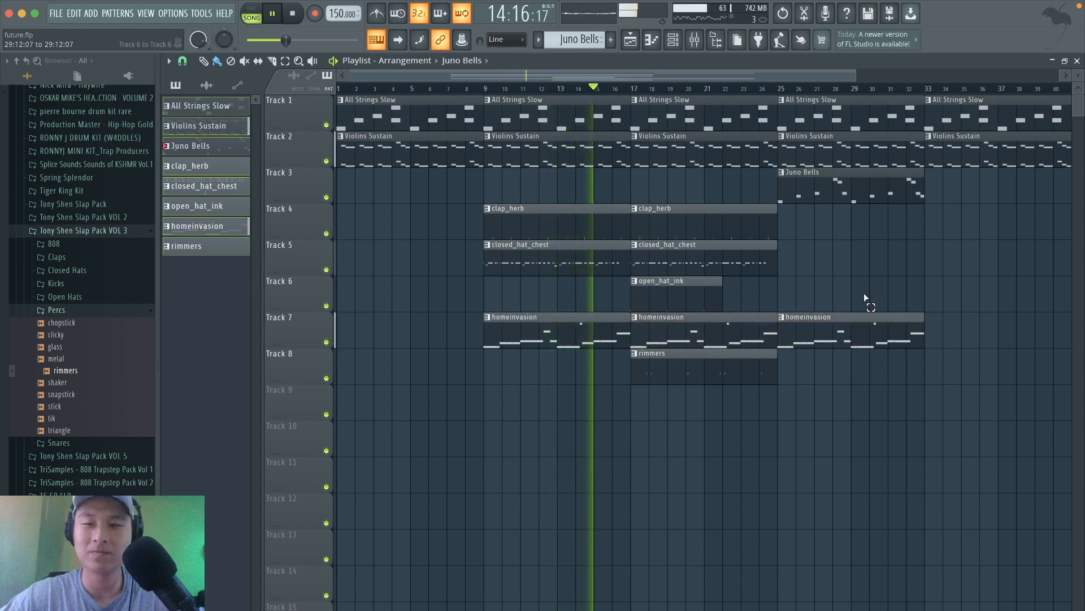
{"action": "left_click_drag", "start_coordinate": [736, 378], "coordinate": [1010, 381]}
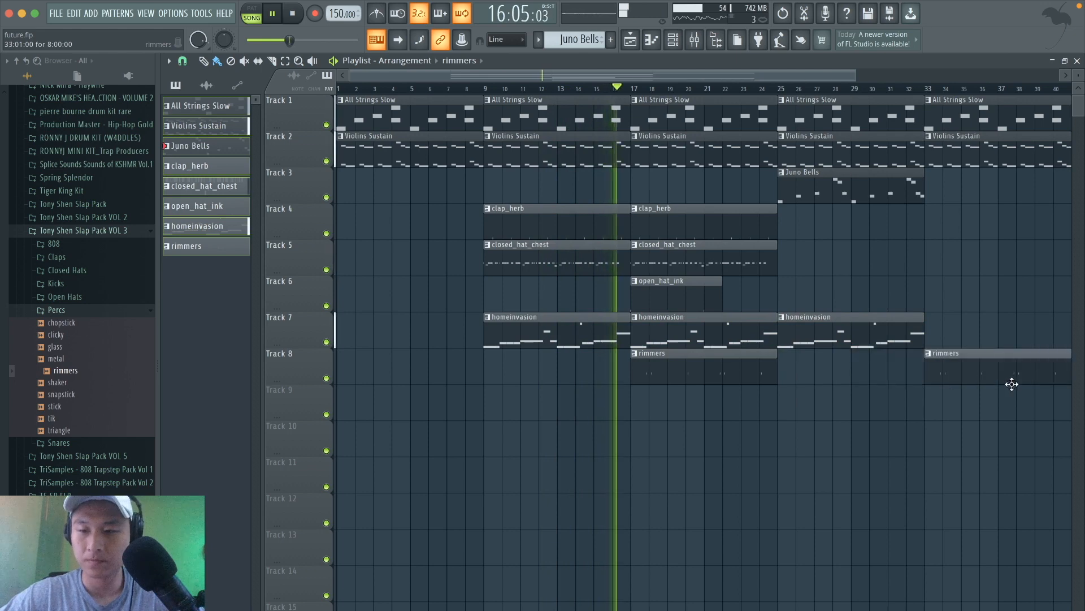
{"action": "scroll", "coordinate": [964, 294], "scroll_direction": "right", "scroll_amount": 5}
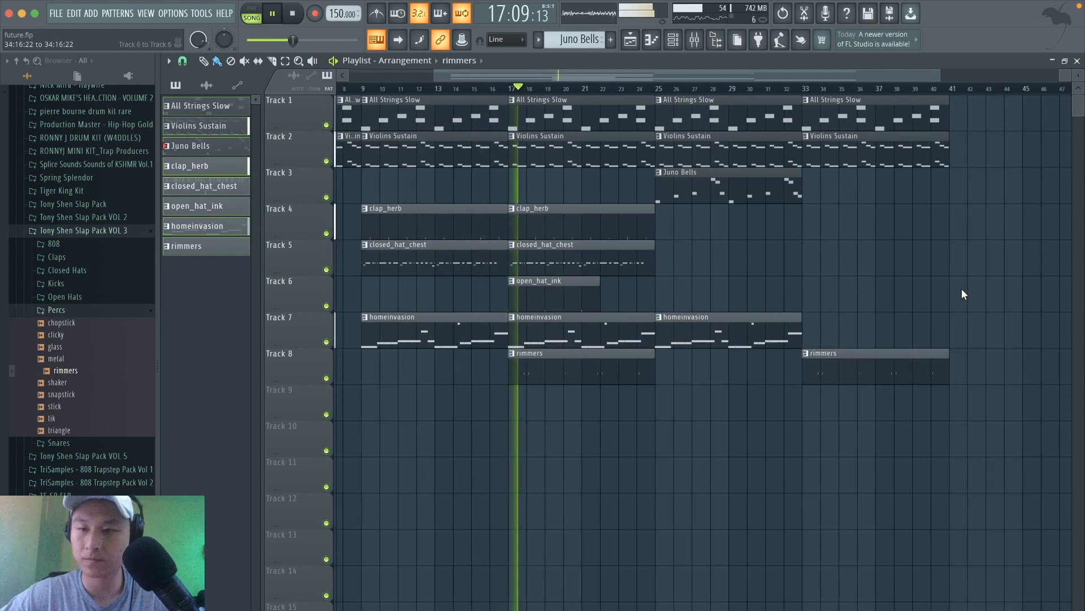
{"action": "left_click_drag", "start_coordinate": [769, 174], "coordinate": [919, 174]}
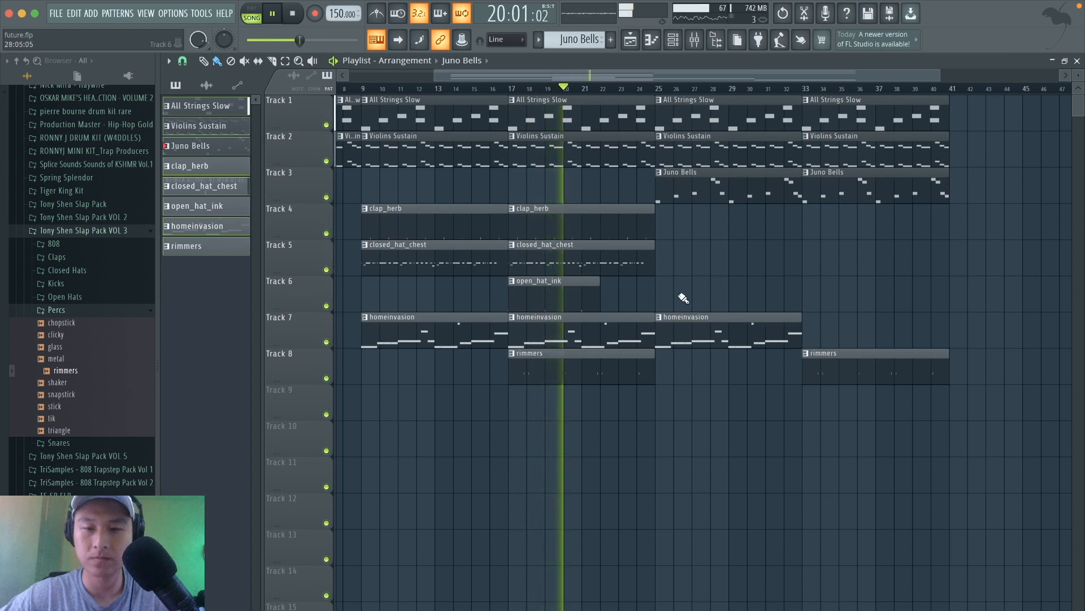
{"action": "left_click_drag", "start_coordinate": [595, 419], "coordinate": [836, 239]}
{"action": "left_click", "coordinate": [867, 456], "text": "super"}
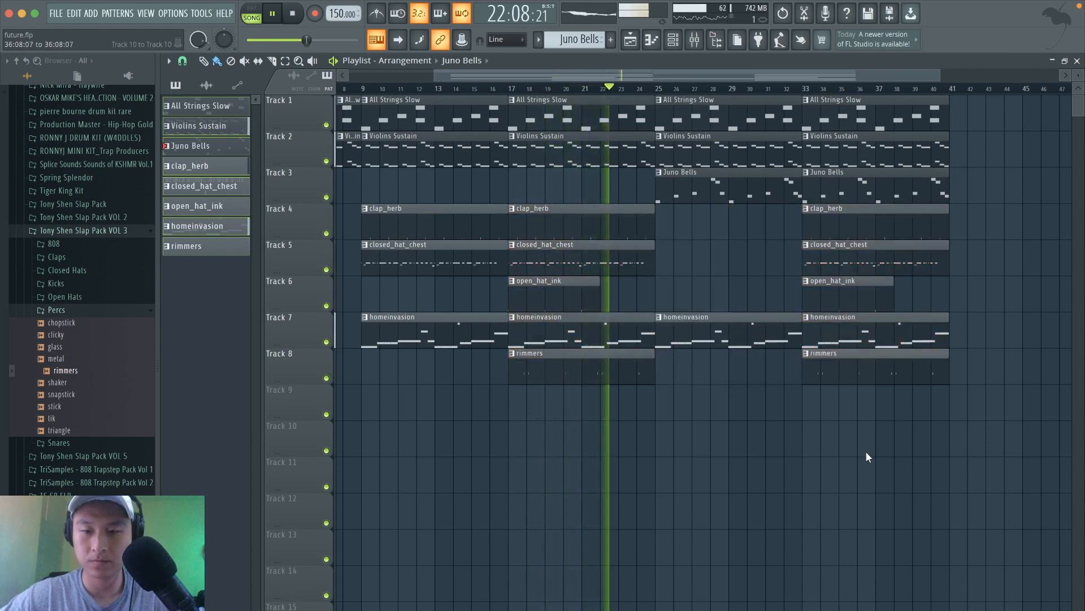
{"action": "left_click", "coordinate": [850, 371]}
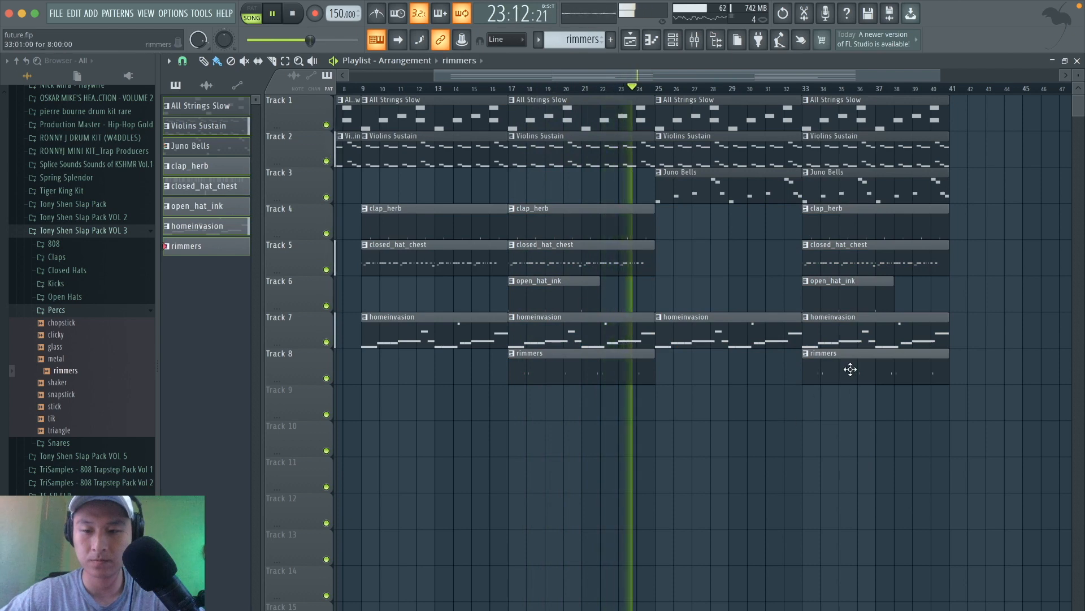
Step: Copy all clips from bars 9 to 24 to bar 41, and delete the copied homeinvasion clip at bar 41
{"action": "scroll", "coordinate": [813, 449], "scroll_direction": "down", "scroll_amount": 3}
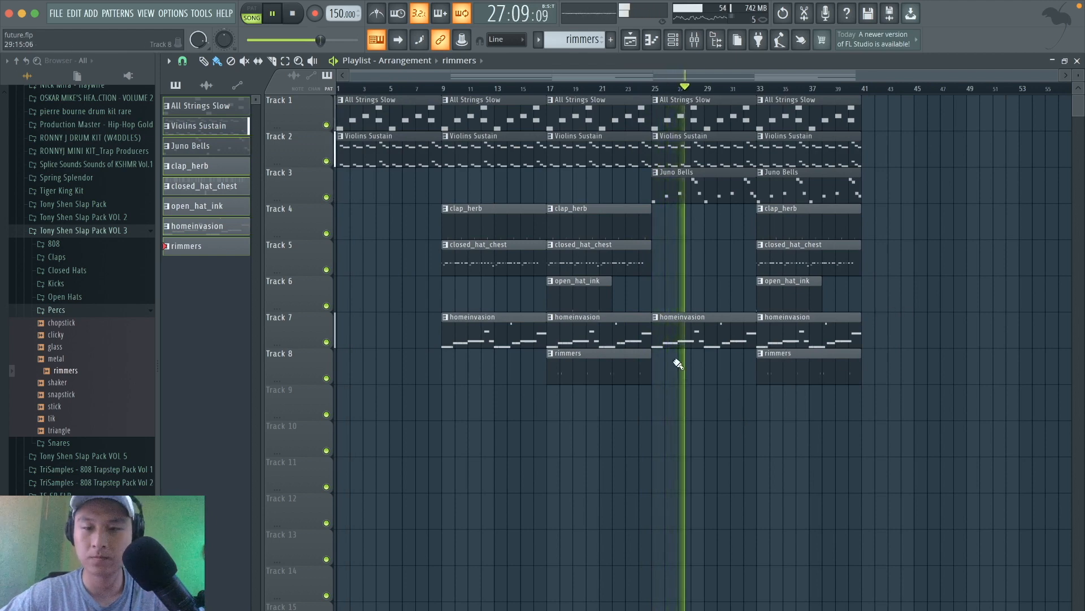
{"action": "mouse_move", "coordinate": [647, 389]}
{"action": "left_mouse_down"}
{"action": "mouse_move", "coordinate": [533, 128]}
{"action": "mouse_move", "coordinate": [461, 123]}
{"action": "left_mouse_up"}
{"action": "left_click_drag", "start_coordinate": [462, 125], "coordinate": [883, 135]}
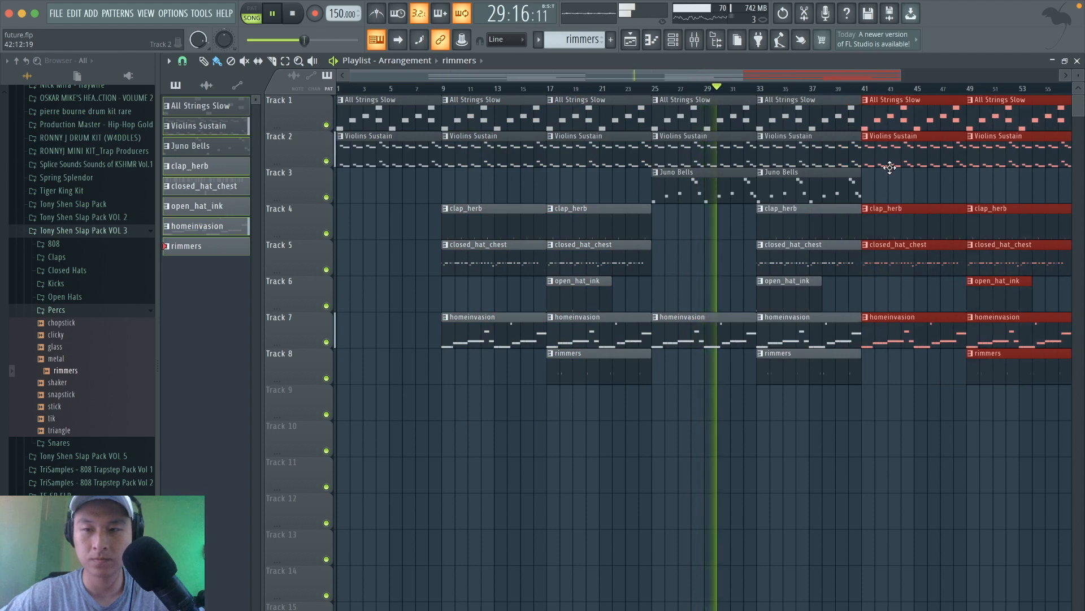
{"action": "left_click", "coordinate": [894, 188]}
{"action": "scroll", "coordinate": [823, 240], "scroll_direction": "right", "scroll_amount": 4}
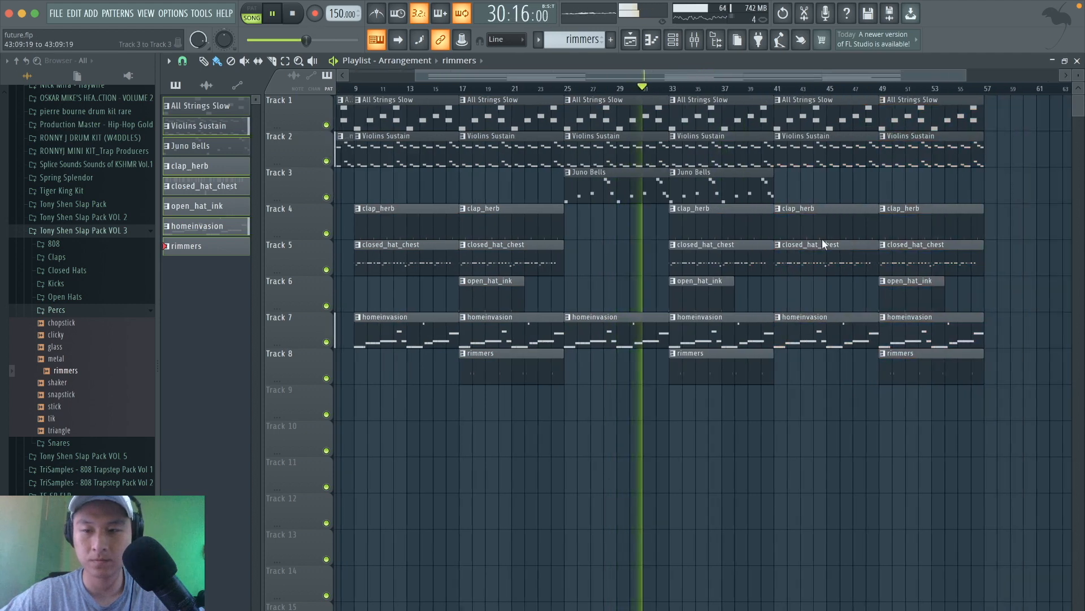
{"action": "right_click", "coordinate": [803, 329]}
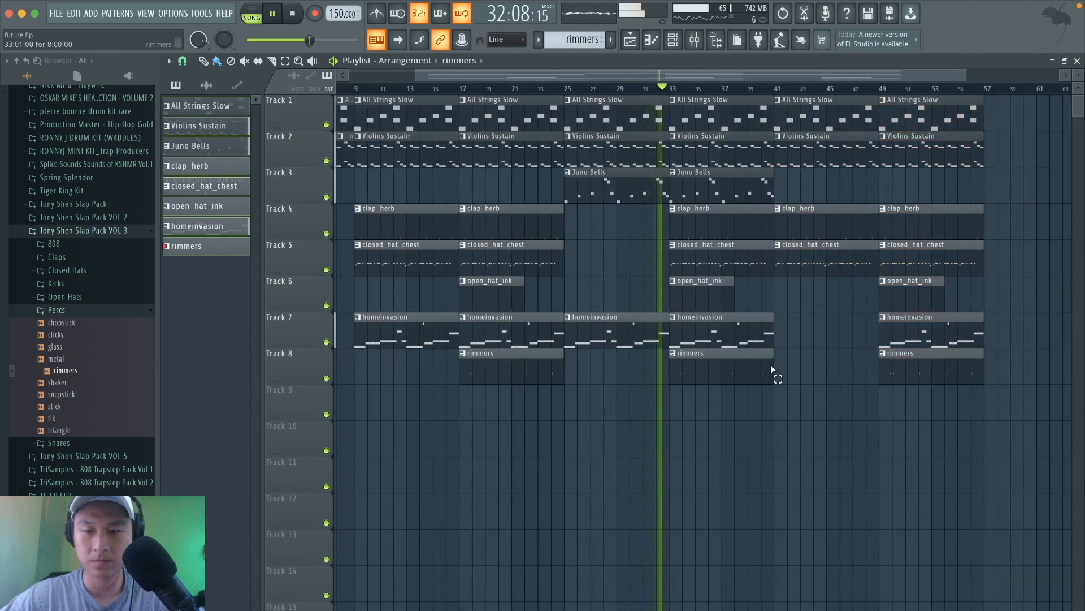
Step: Copy the bars 25 to 40 section to bar 57, and add clap_herb and closed_hat_chest clips at bar 57
{"action": "mouse_move", "coordinate": [773, 371]}
{"action": "left_mouse_down"}
{"action": "mouse_move", "coordinate": [655, 147]}
{"action": "mouse_move", "coordinate": [592, 109]}
{"action": "mouse_move", "coordinate": [922, 106]}
{"action": "mouse_move", "coordinate": [1024, 120]}
{"action": "left_mouse_up"}
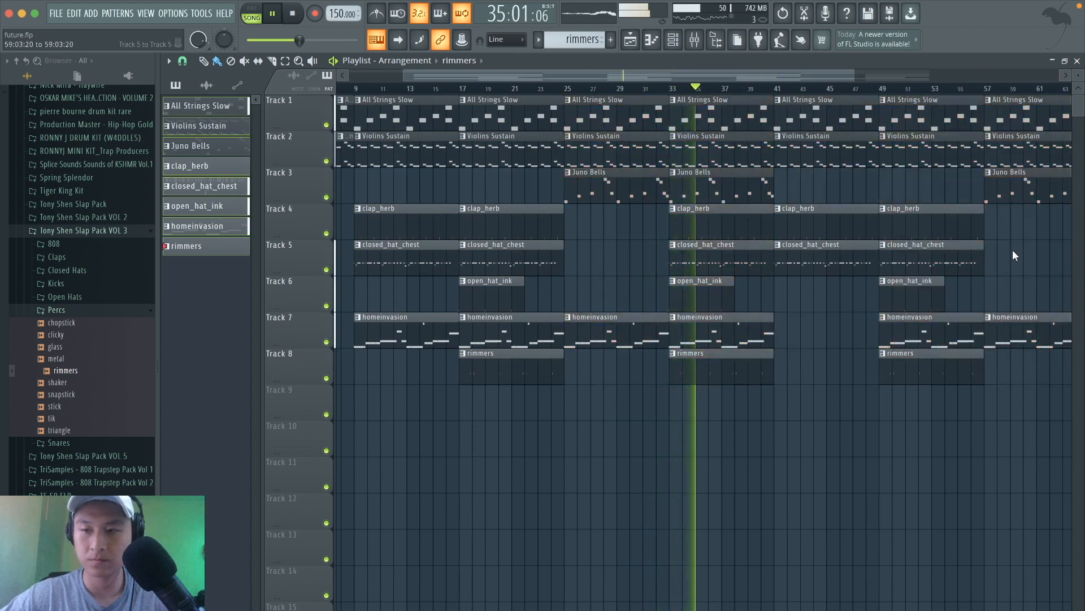
{"action": "left_click", "coordinate": [1012, 249]}
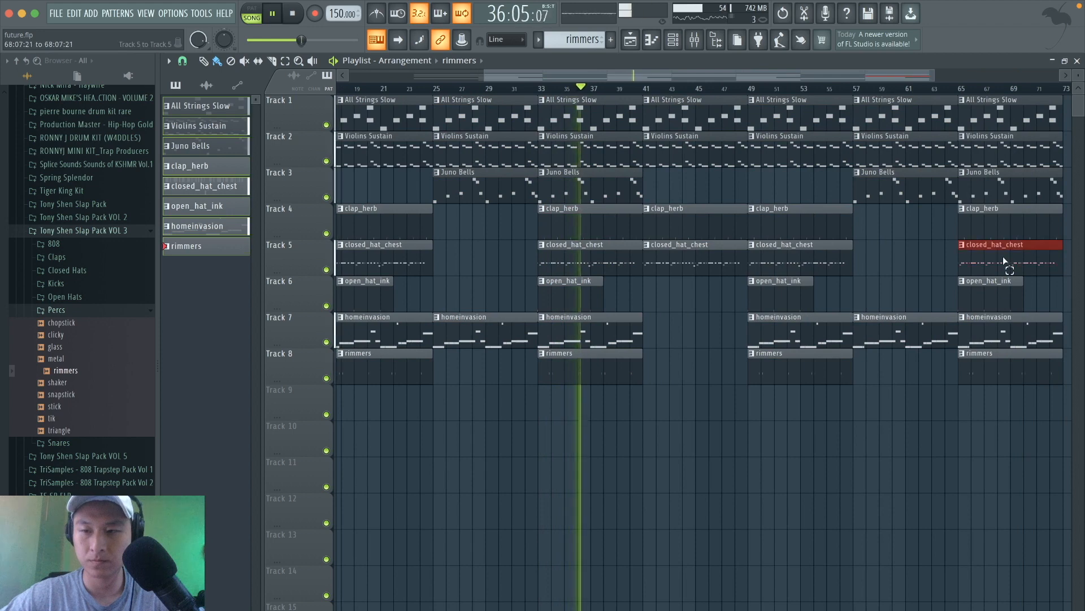
{"action": "left_click_drag", "start_coordinate": [1004, 257], "coordinate": [891, 215]}
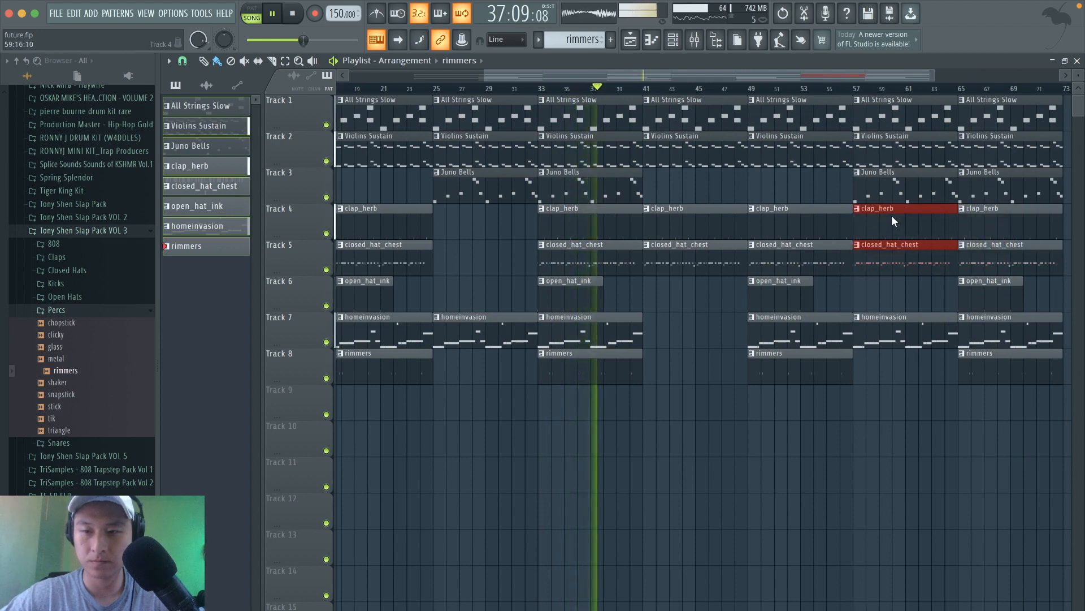
{"action": "left_click", "coordinate": [882, 295]}
Step: Copy all clips from bars 41 to 56 to bar 73
{"action": "left_click_drag", "start_coordinate": [841, 380], "coordinate": [963, 135]}
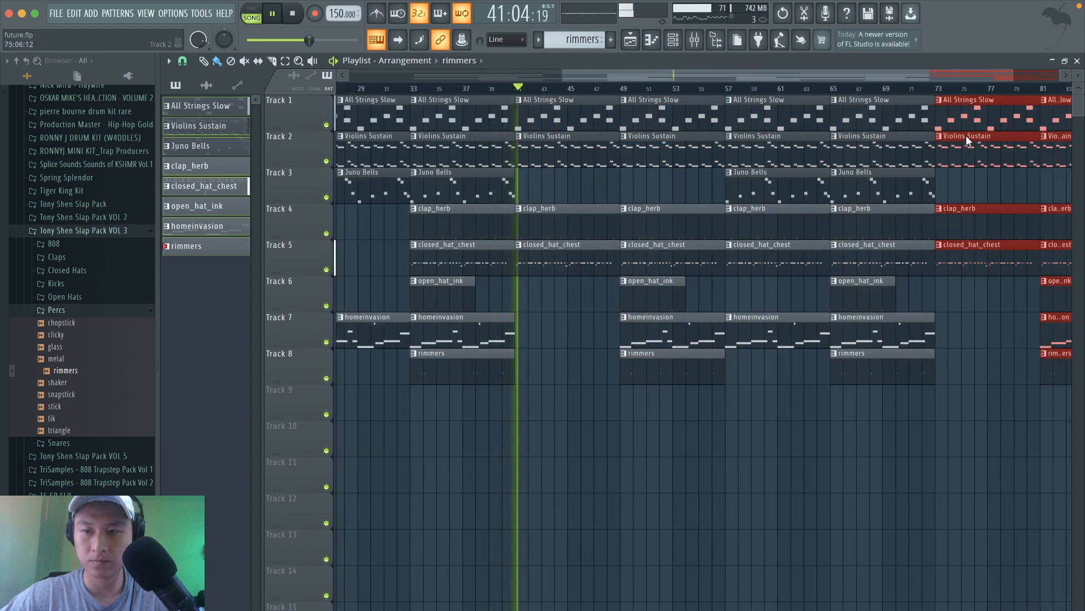
{"action": "left_click", "coordinate": [968, 172]}
{"action": "scroll", "coordinate": [968, 171], "scroll_direction": "right", "scroll_amount": 4}
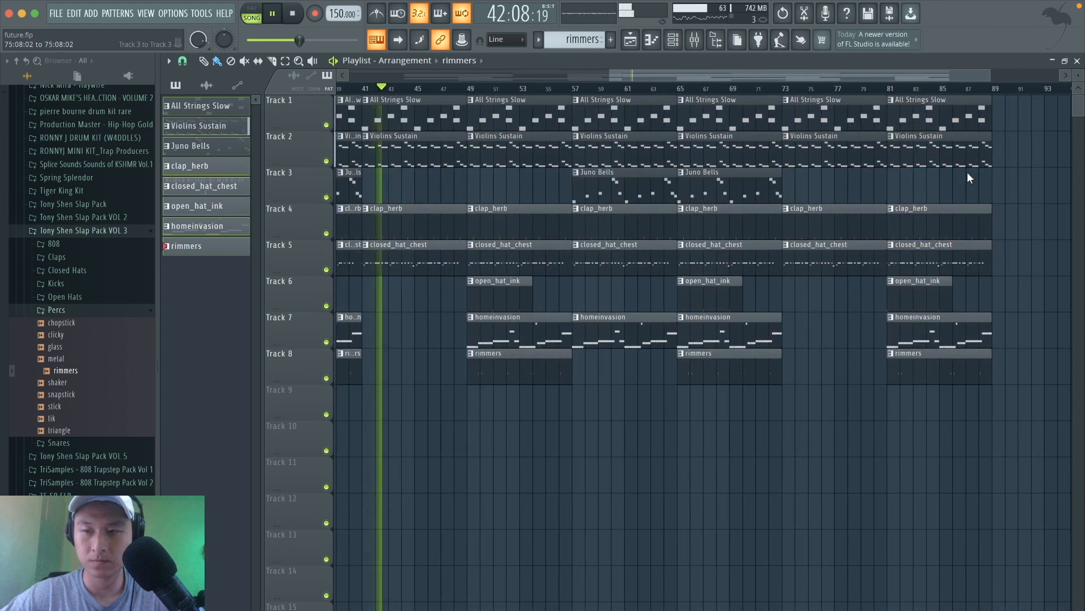
Step: Duplicate the All Strings Slow, Violins Sustain, clap_herb and closed_hat_chest clips from bar 81 to bar 89
{"action": "left_click_drag", "start_coordinate": [968, 171], "coordinate": [935, 115]}
{"action": "key", "text": "ctrl+b"}
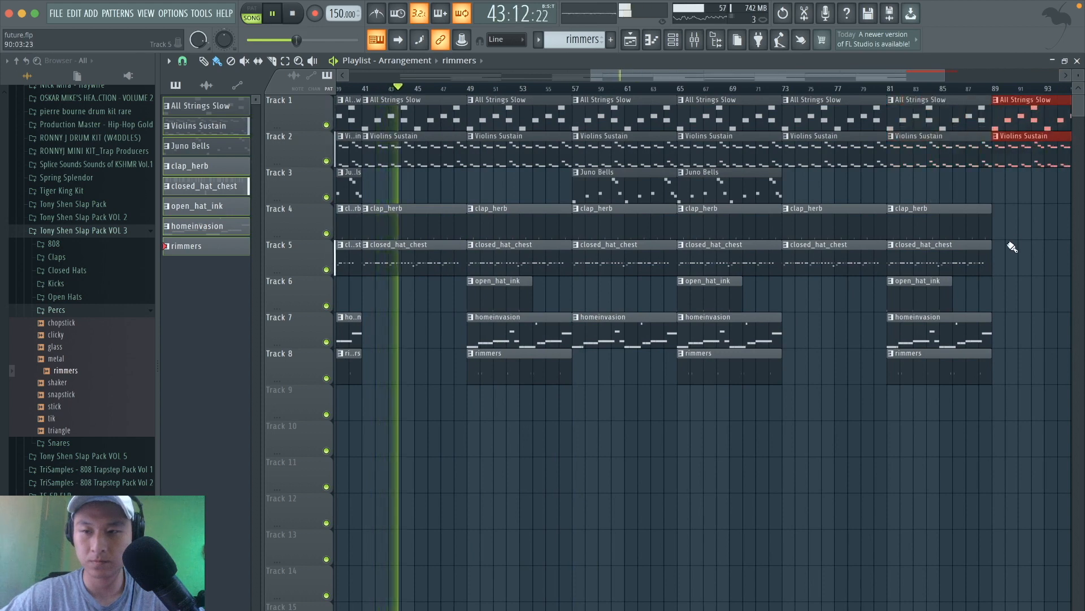
{"action": "left_click_drag", "start_coordinate": [1012, 270], "coordinate": [940, 229]}
{"action": "key", "text": "ctrl+b"}
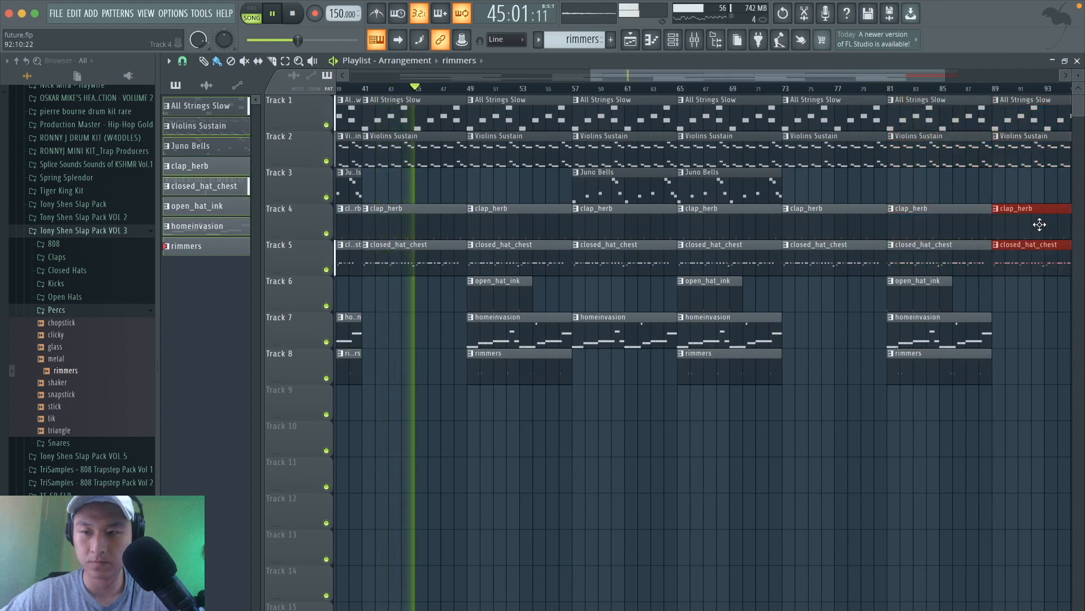
{"action": "left_click", "coordinate": [995, 349]}
Step: Shift the homeinvasion and rimmers clips from bar 81 to bar 73, copy open_hat_ink to bar 73, and stop playback
{"action": "left_click_drag", "start_coordinate": [946, 336], "coordinate": [840, 337]}
{"action": "left_click_drag", "start_coordinate": [910, 298], "coordinate": [807, 301]}
{"action": "right_click", "coordinate": [935, 330]}
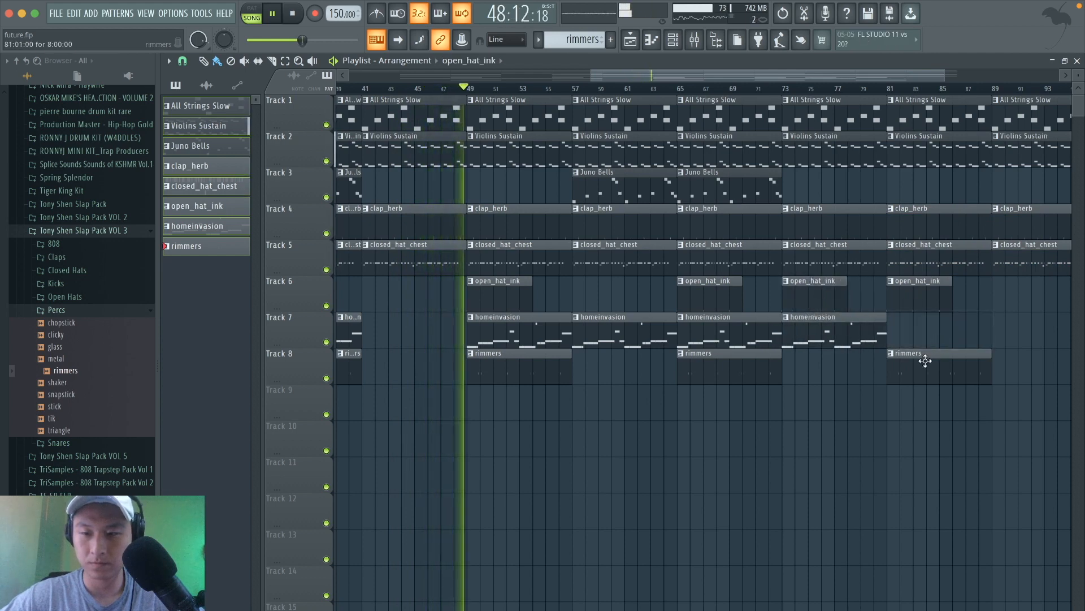
{"action": "left_click_drag", "start_coordinate": [920, 361], "coordinate": [816, 357]}
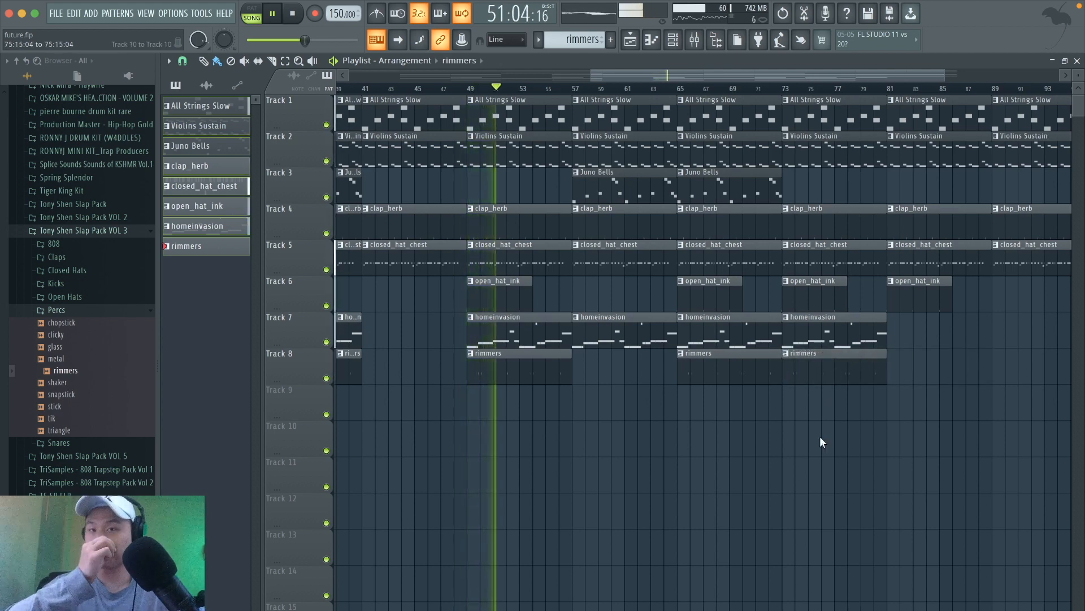
{"action": "key", "text": "space"}
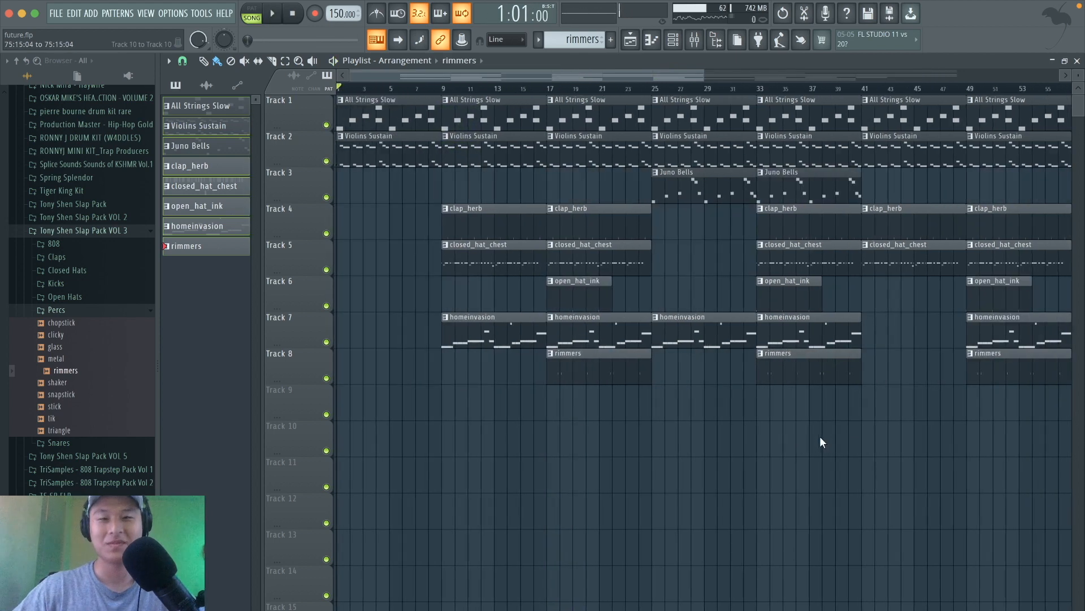